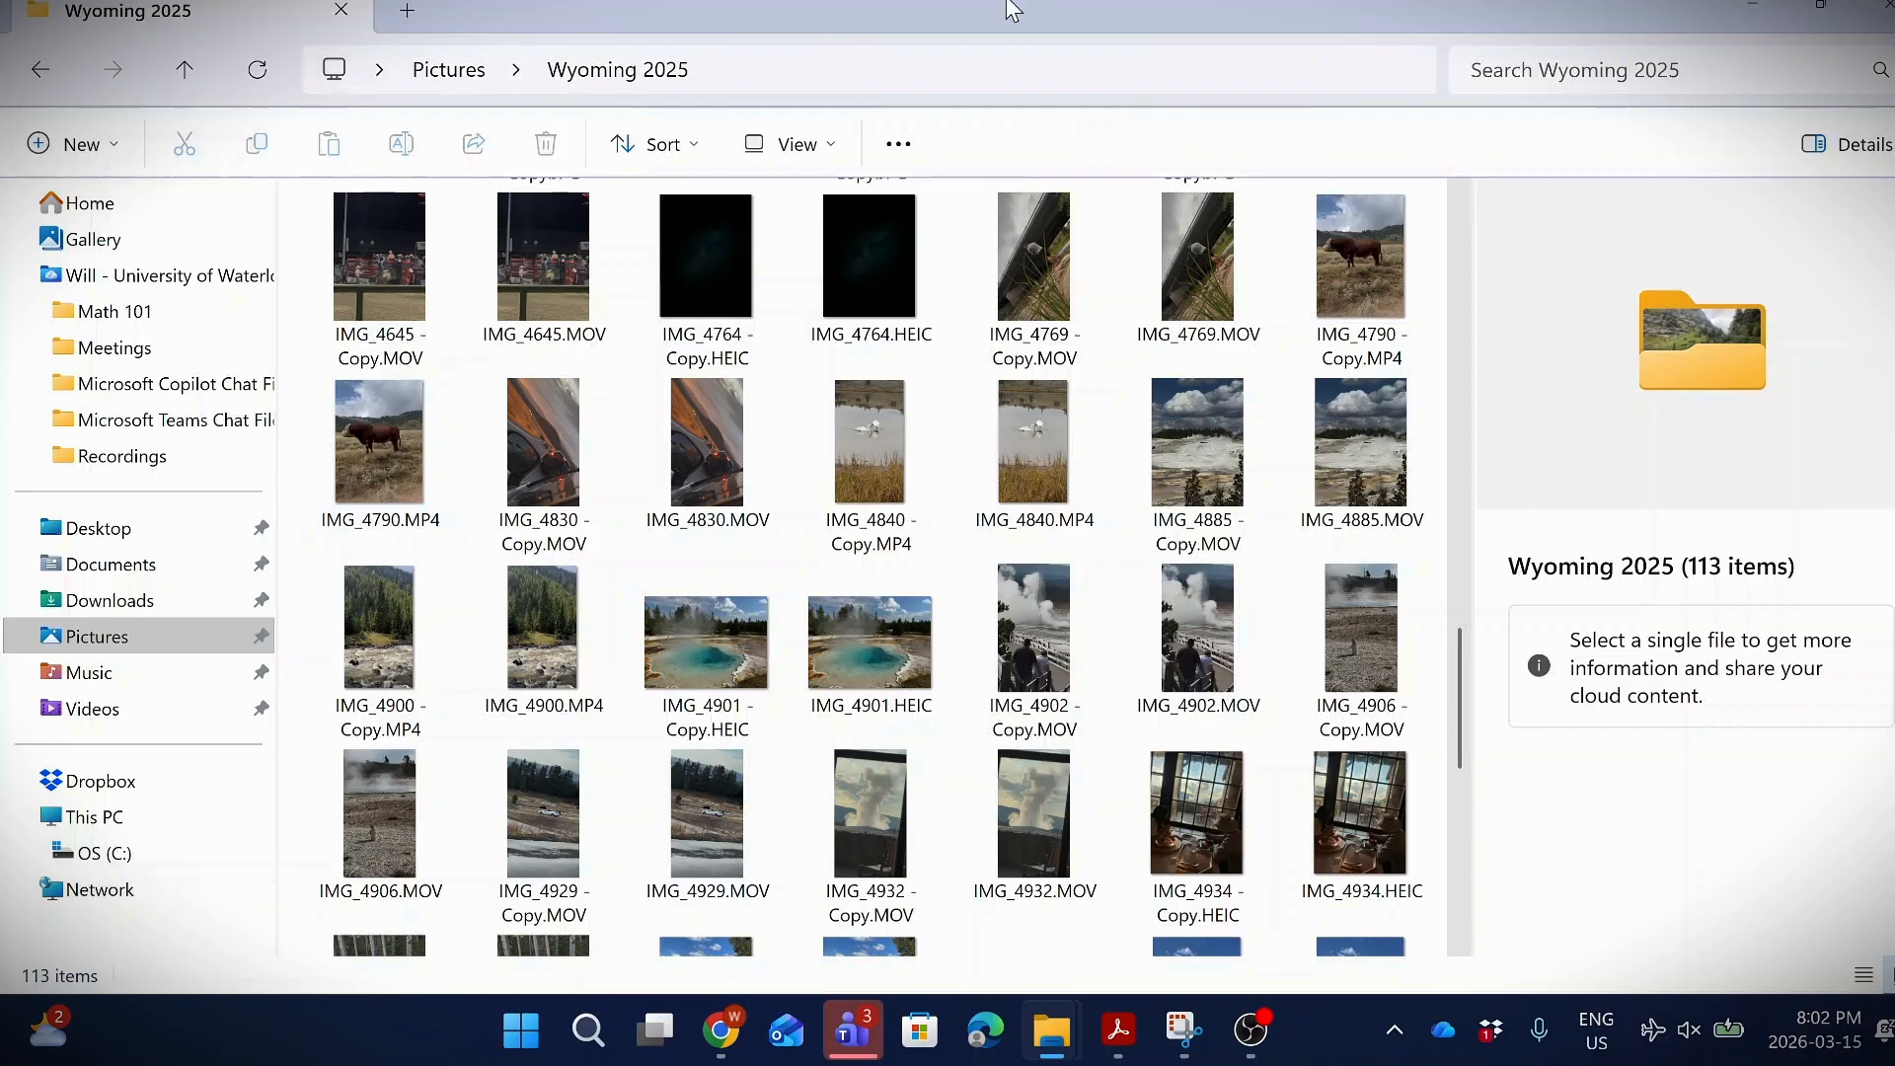
# - Close the Wyoming 2025 file window and create a folder named "demo files" inside the Dropbox Demo folder with access for only me
pyautogui.doubleClick(1007, 3)
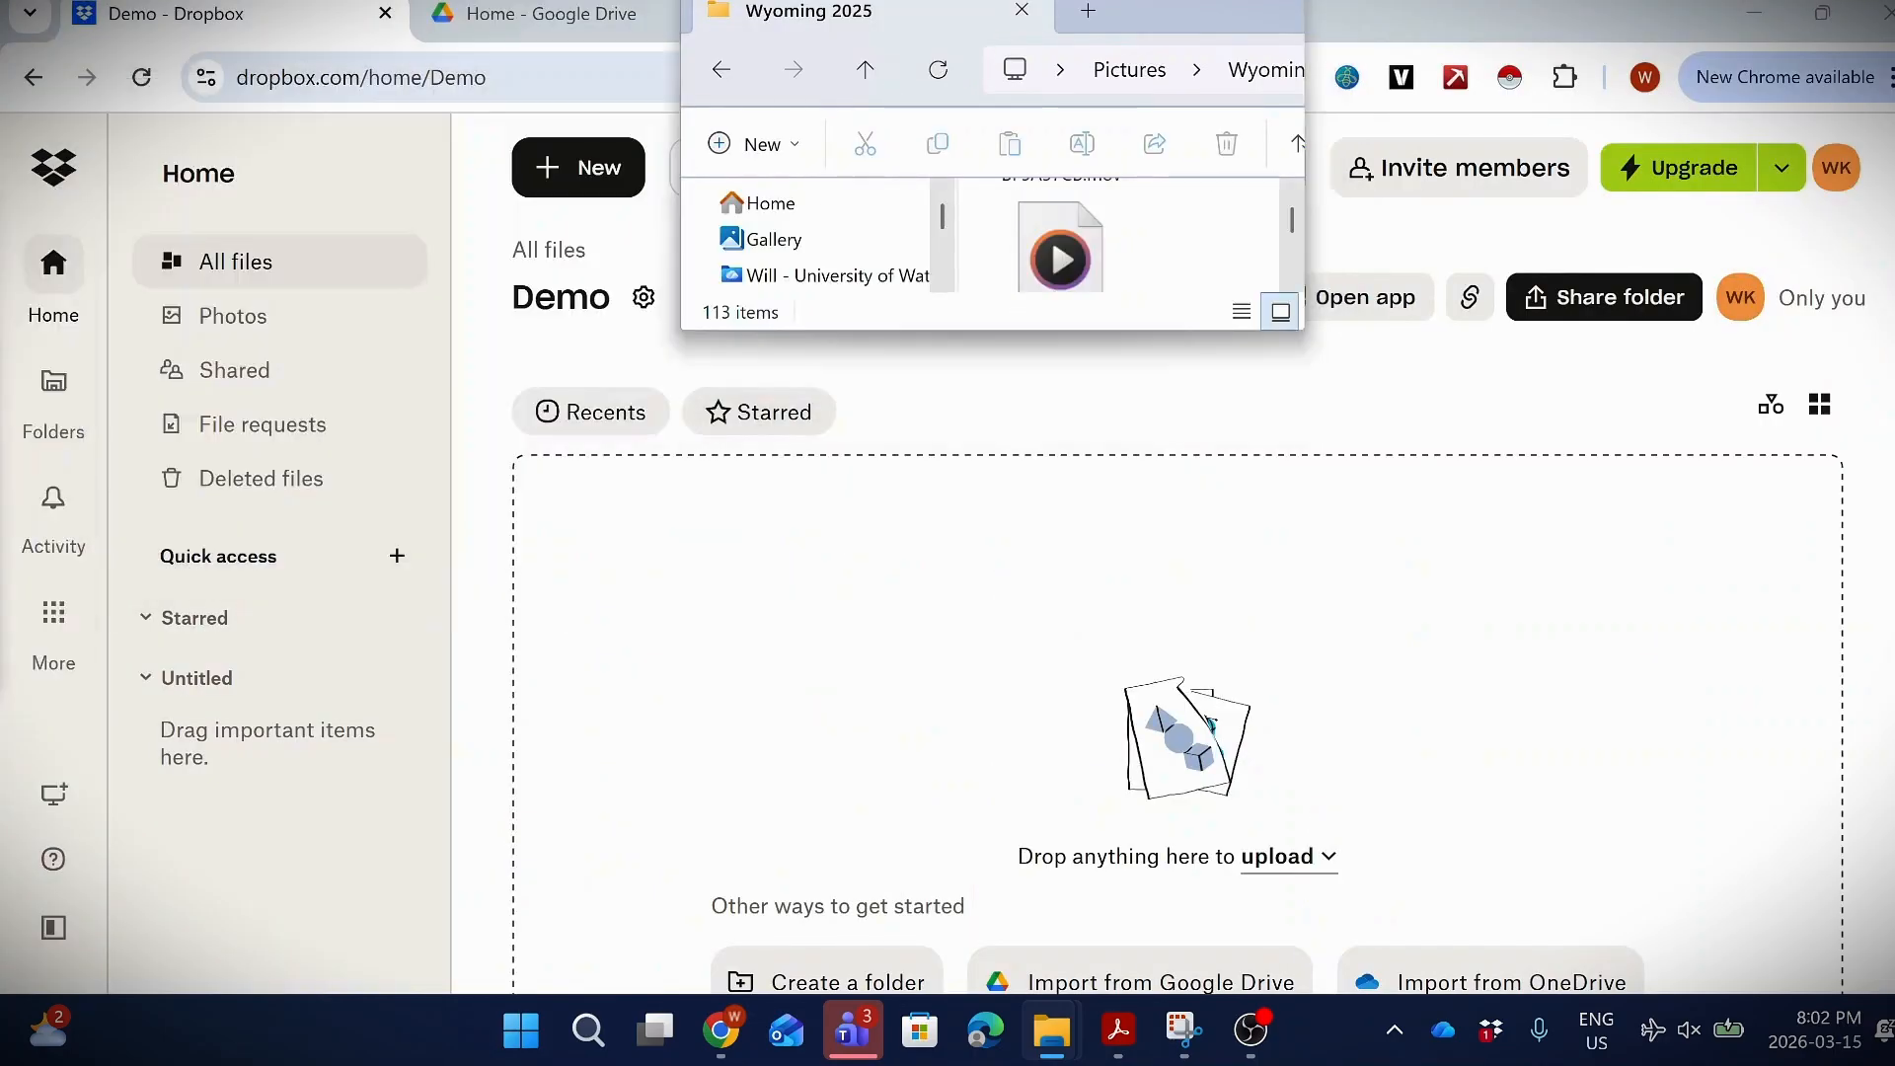
pyautogui.hotkey('alt', 'F4')
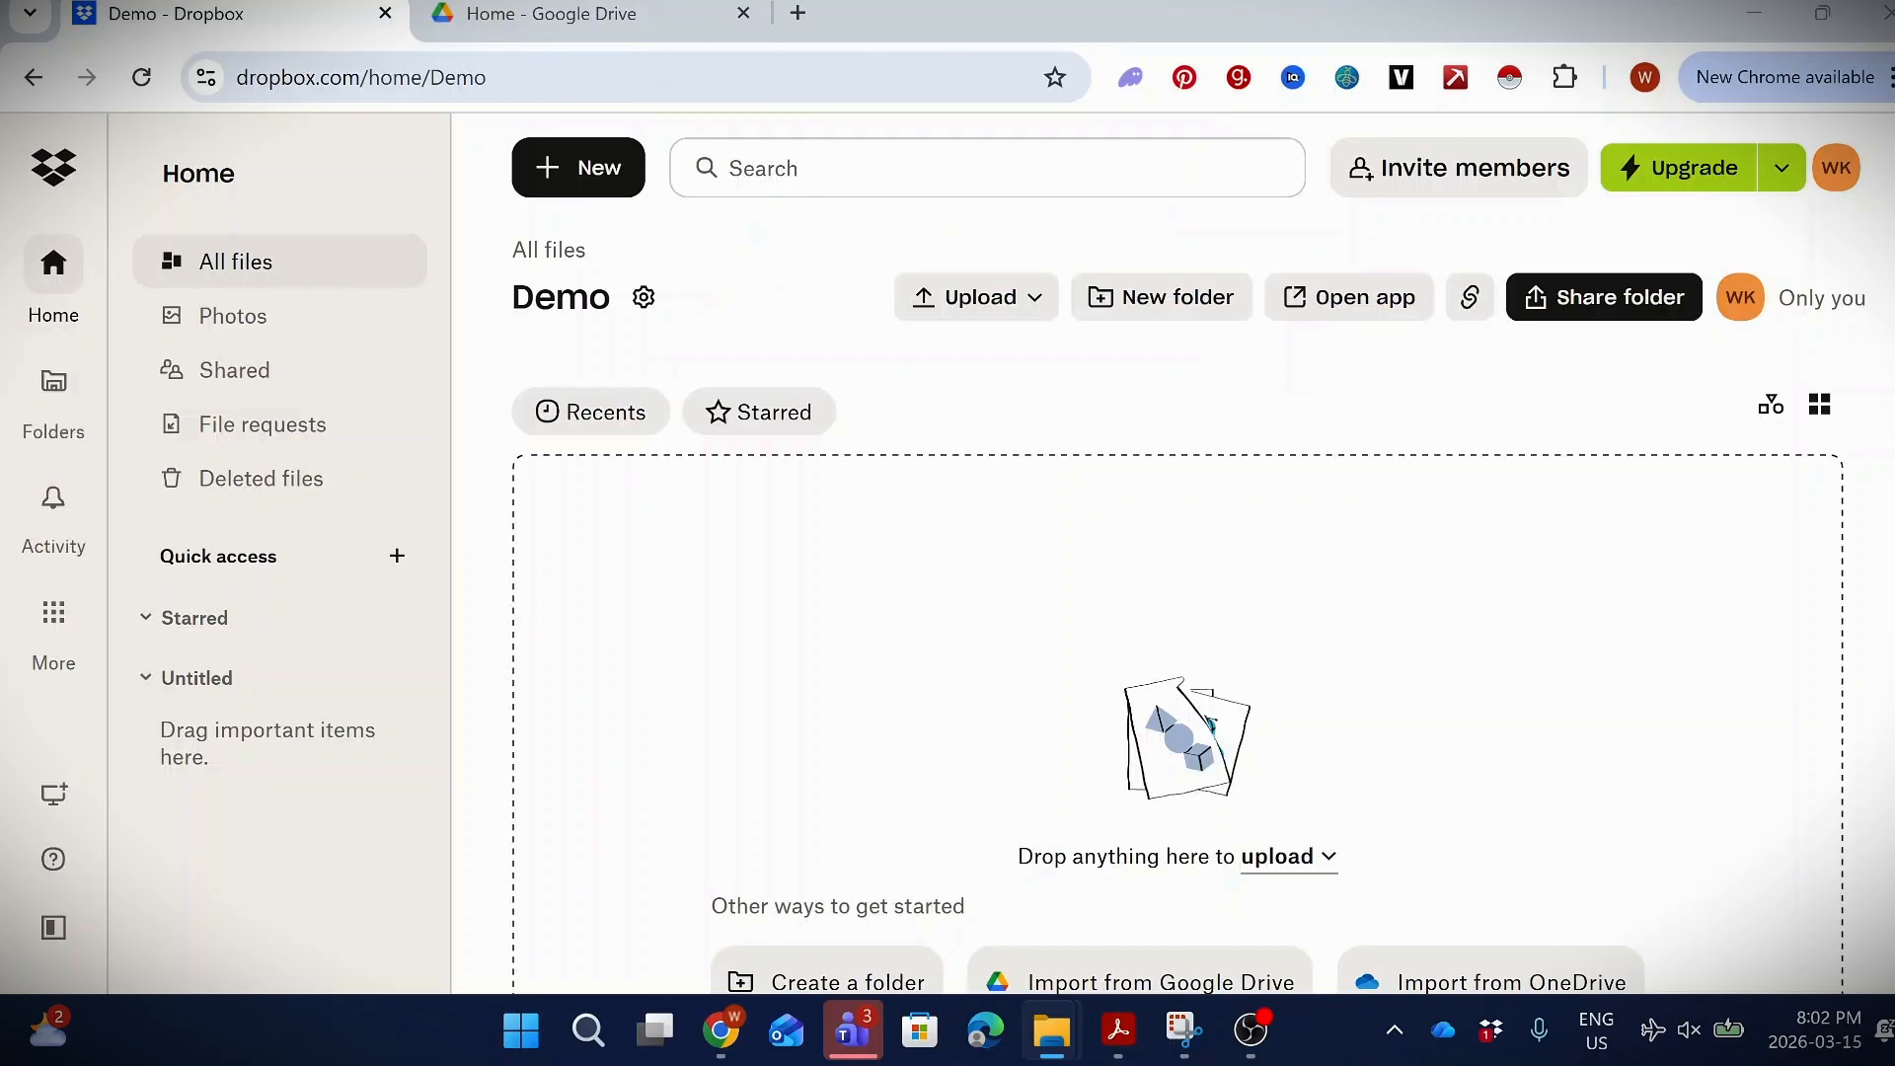
pyautogui.click(1165, 297)
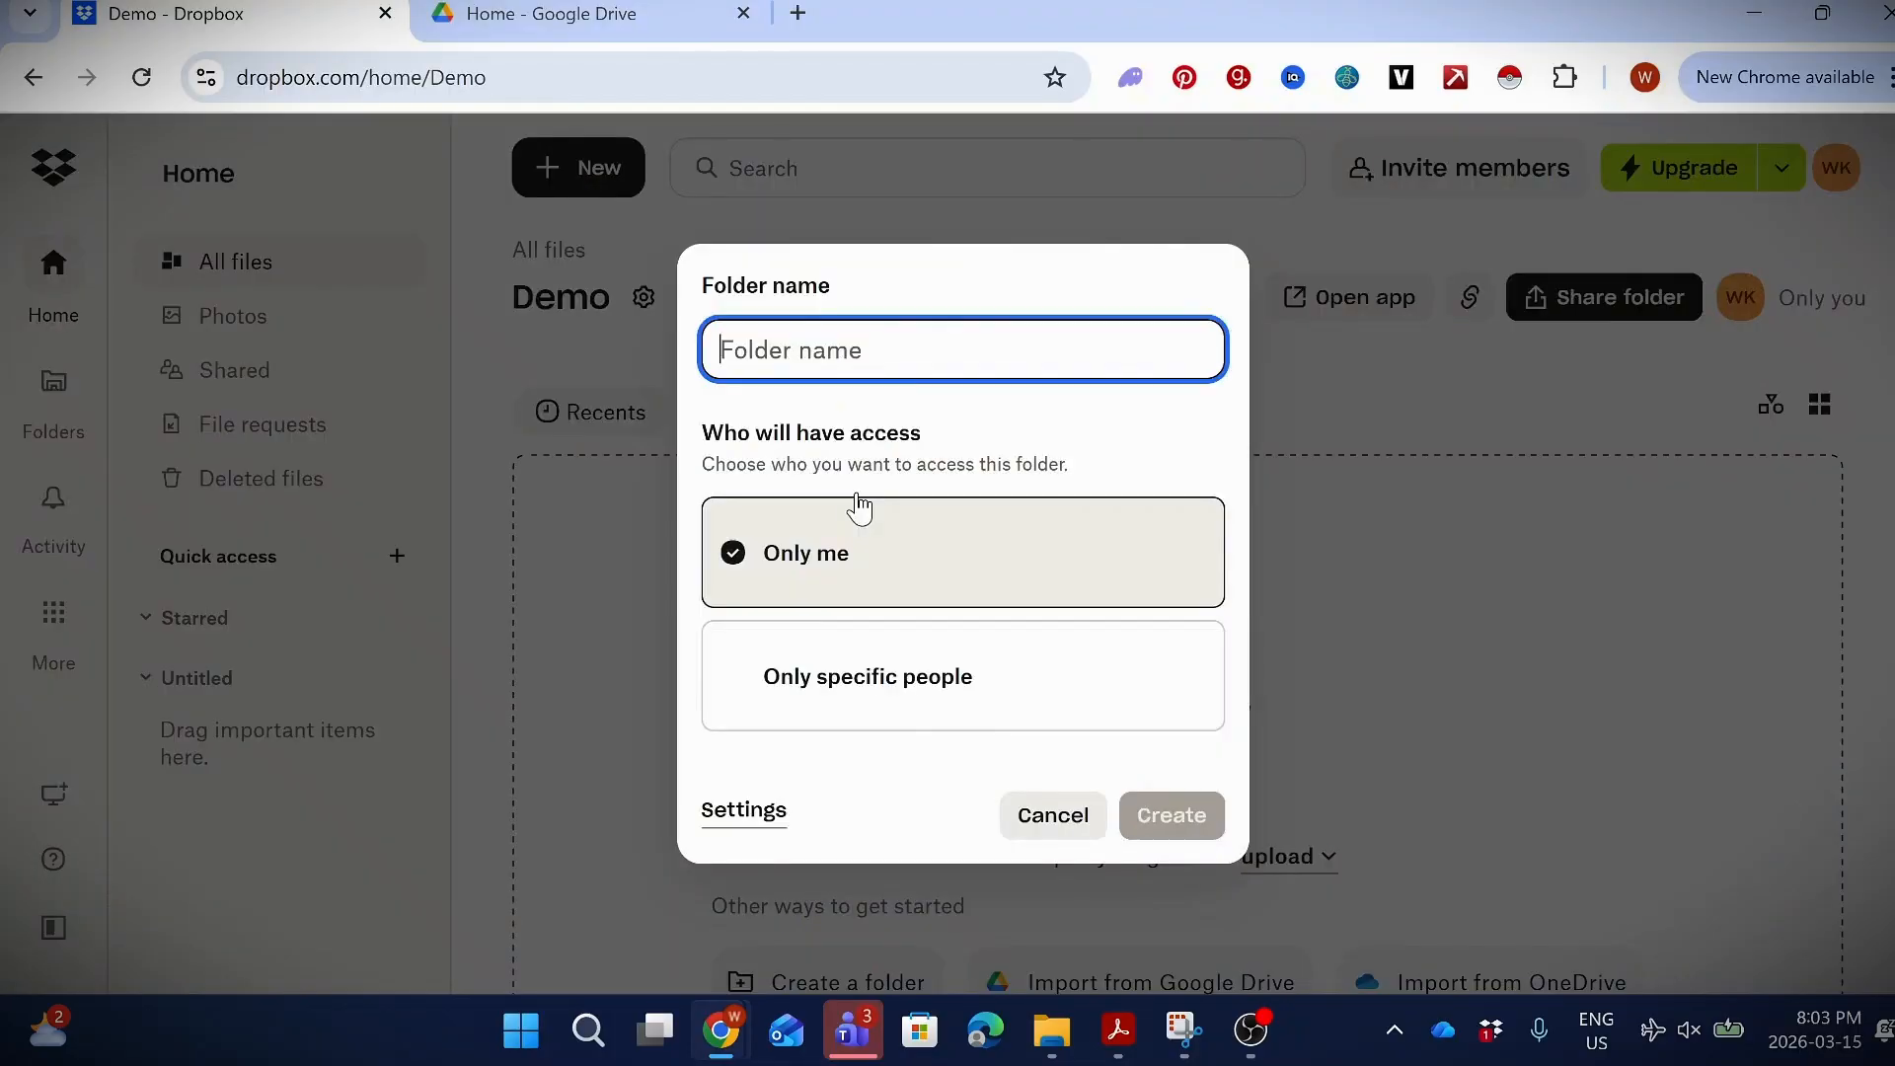
pyautogui.write('demo')
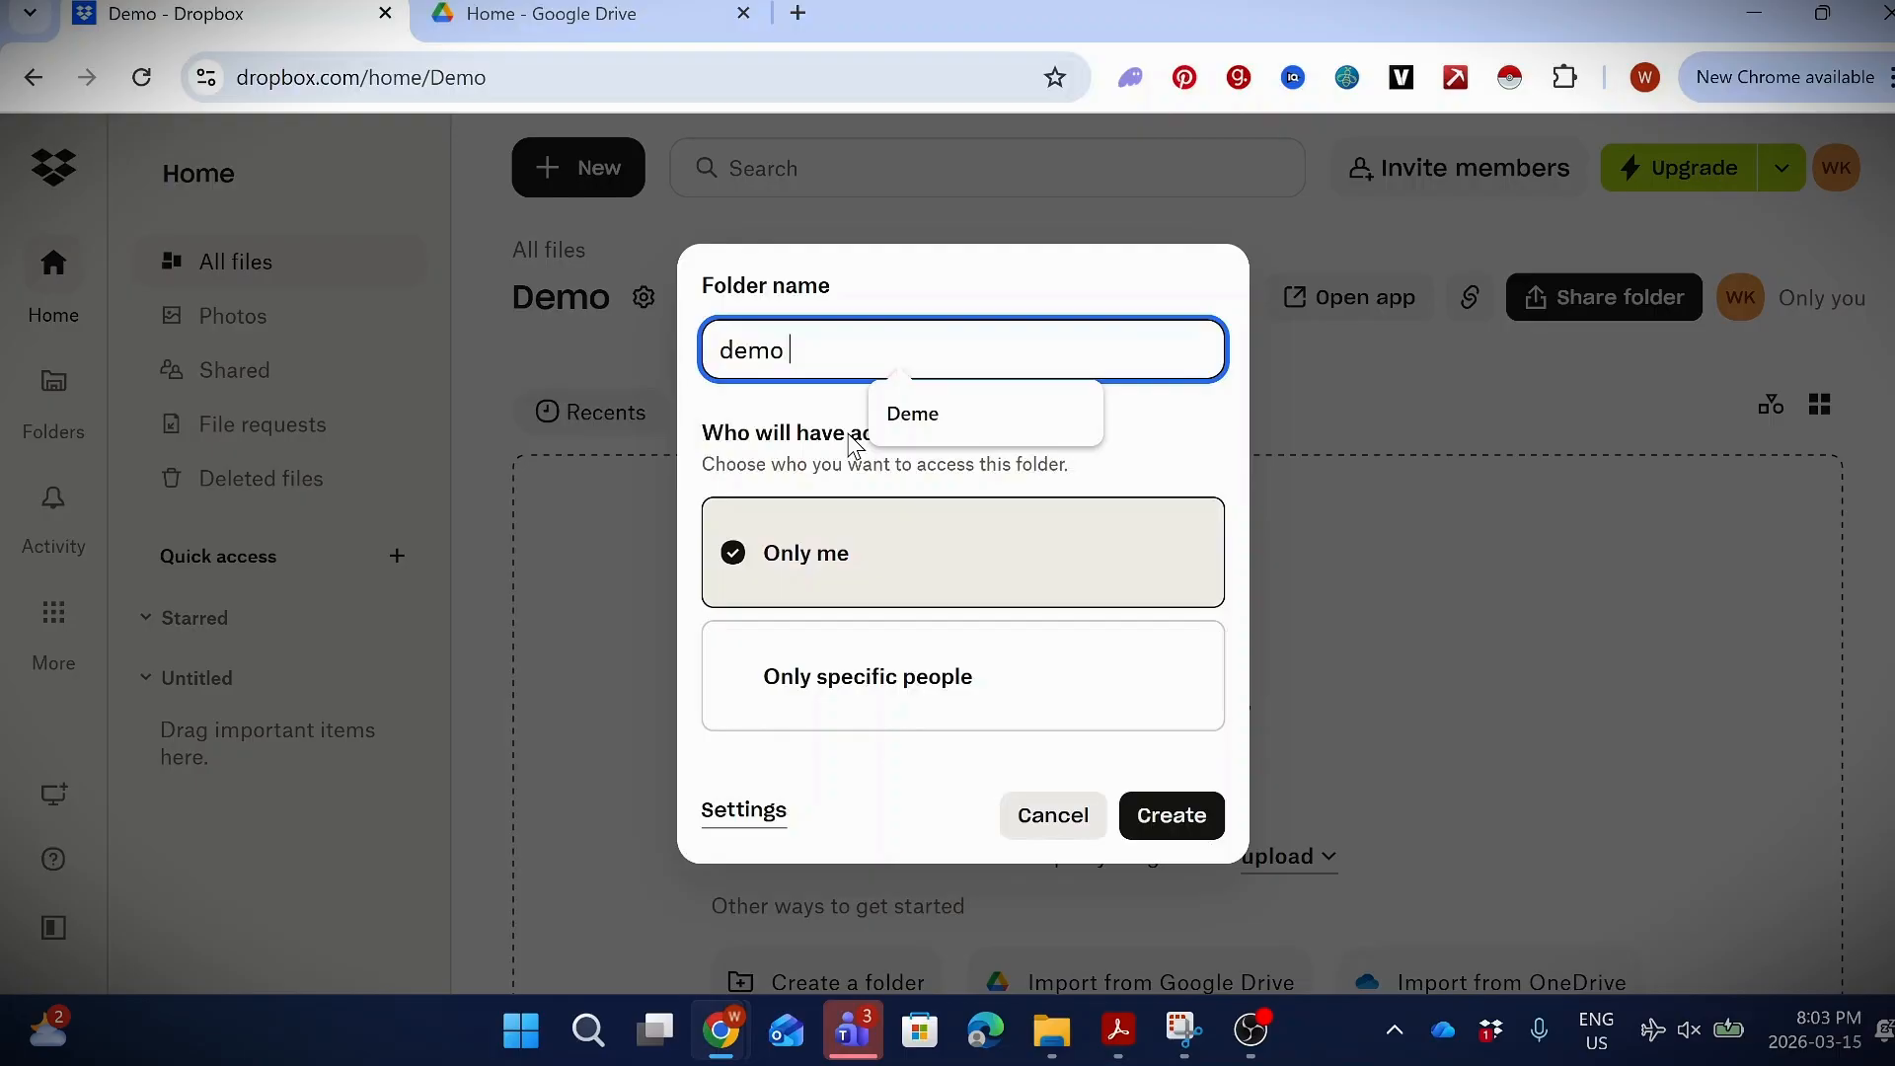
pyautogui.write(' file')
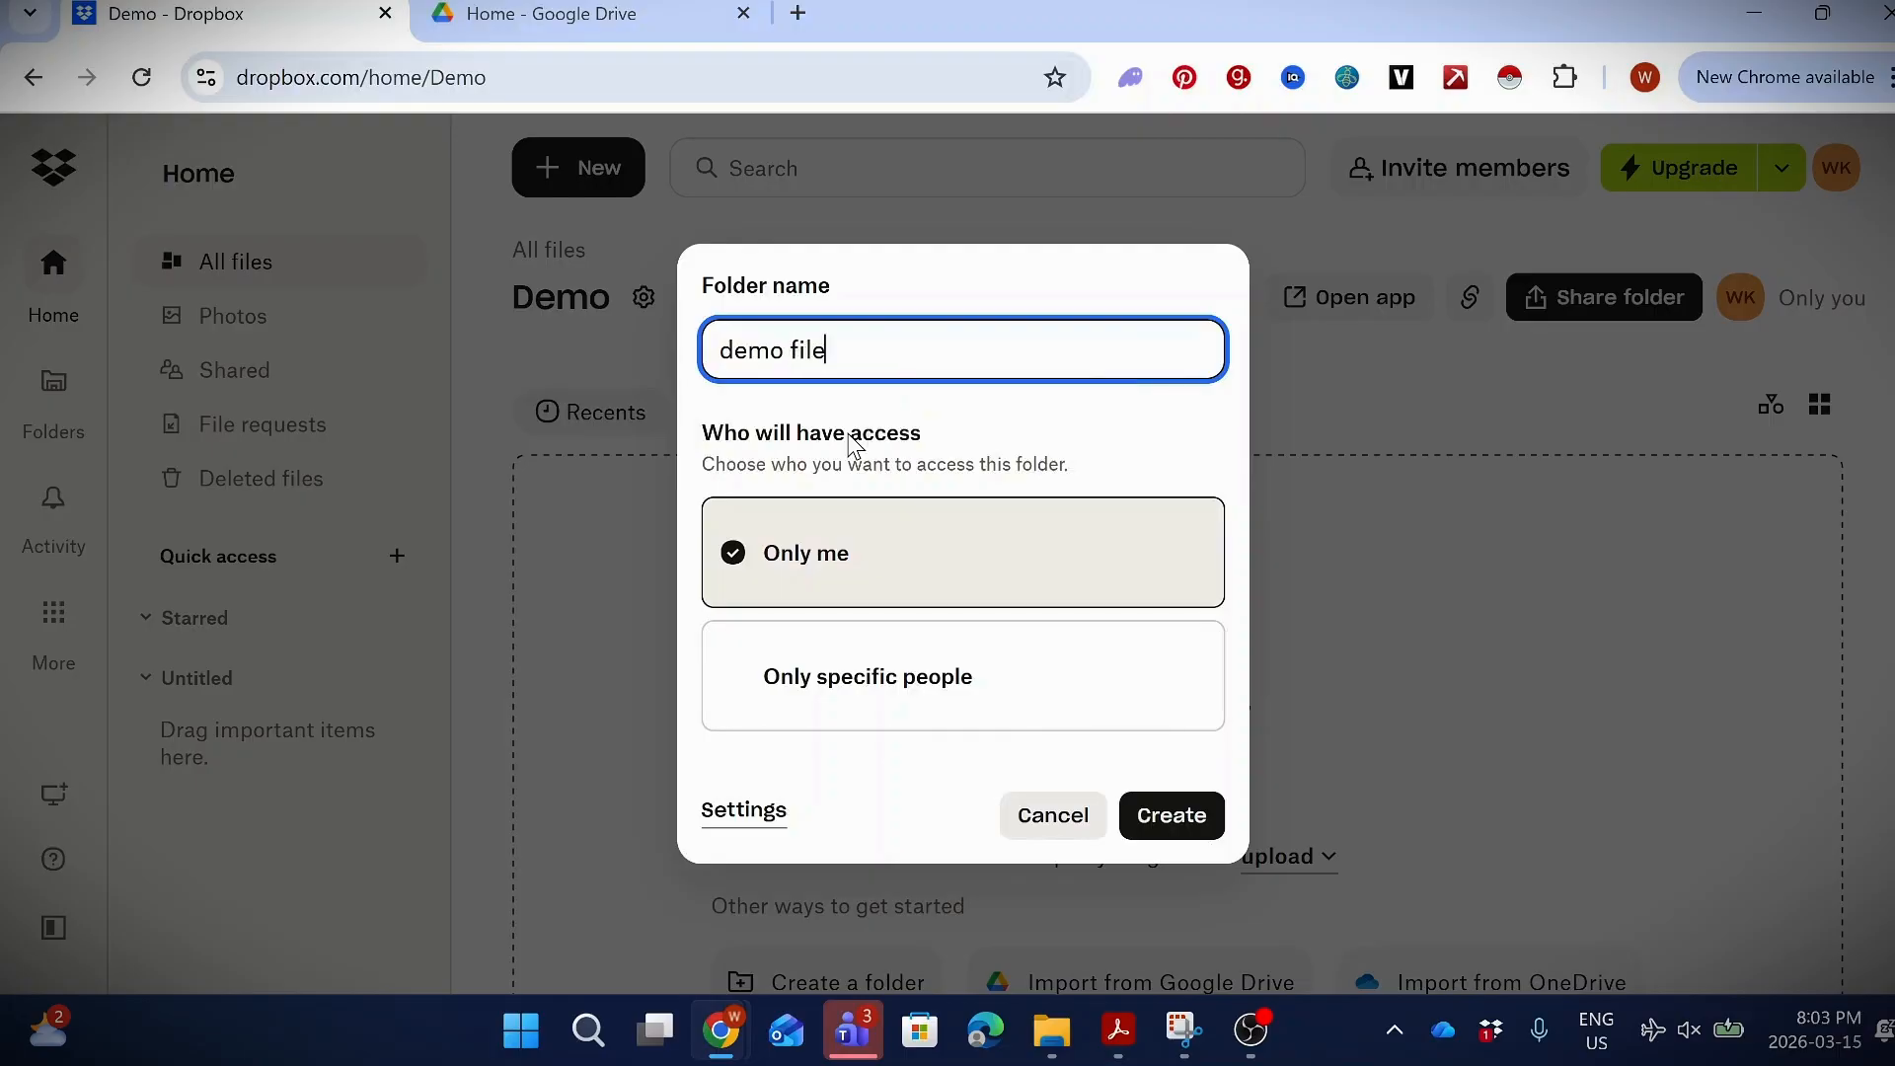
pyautogui.write('s')
pyautogui.press('Return')
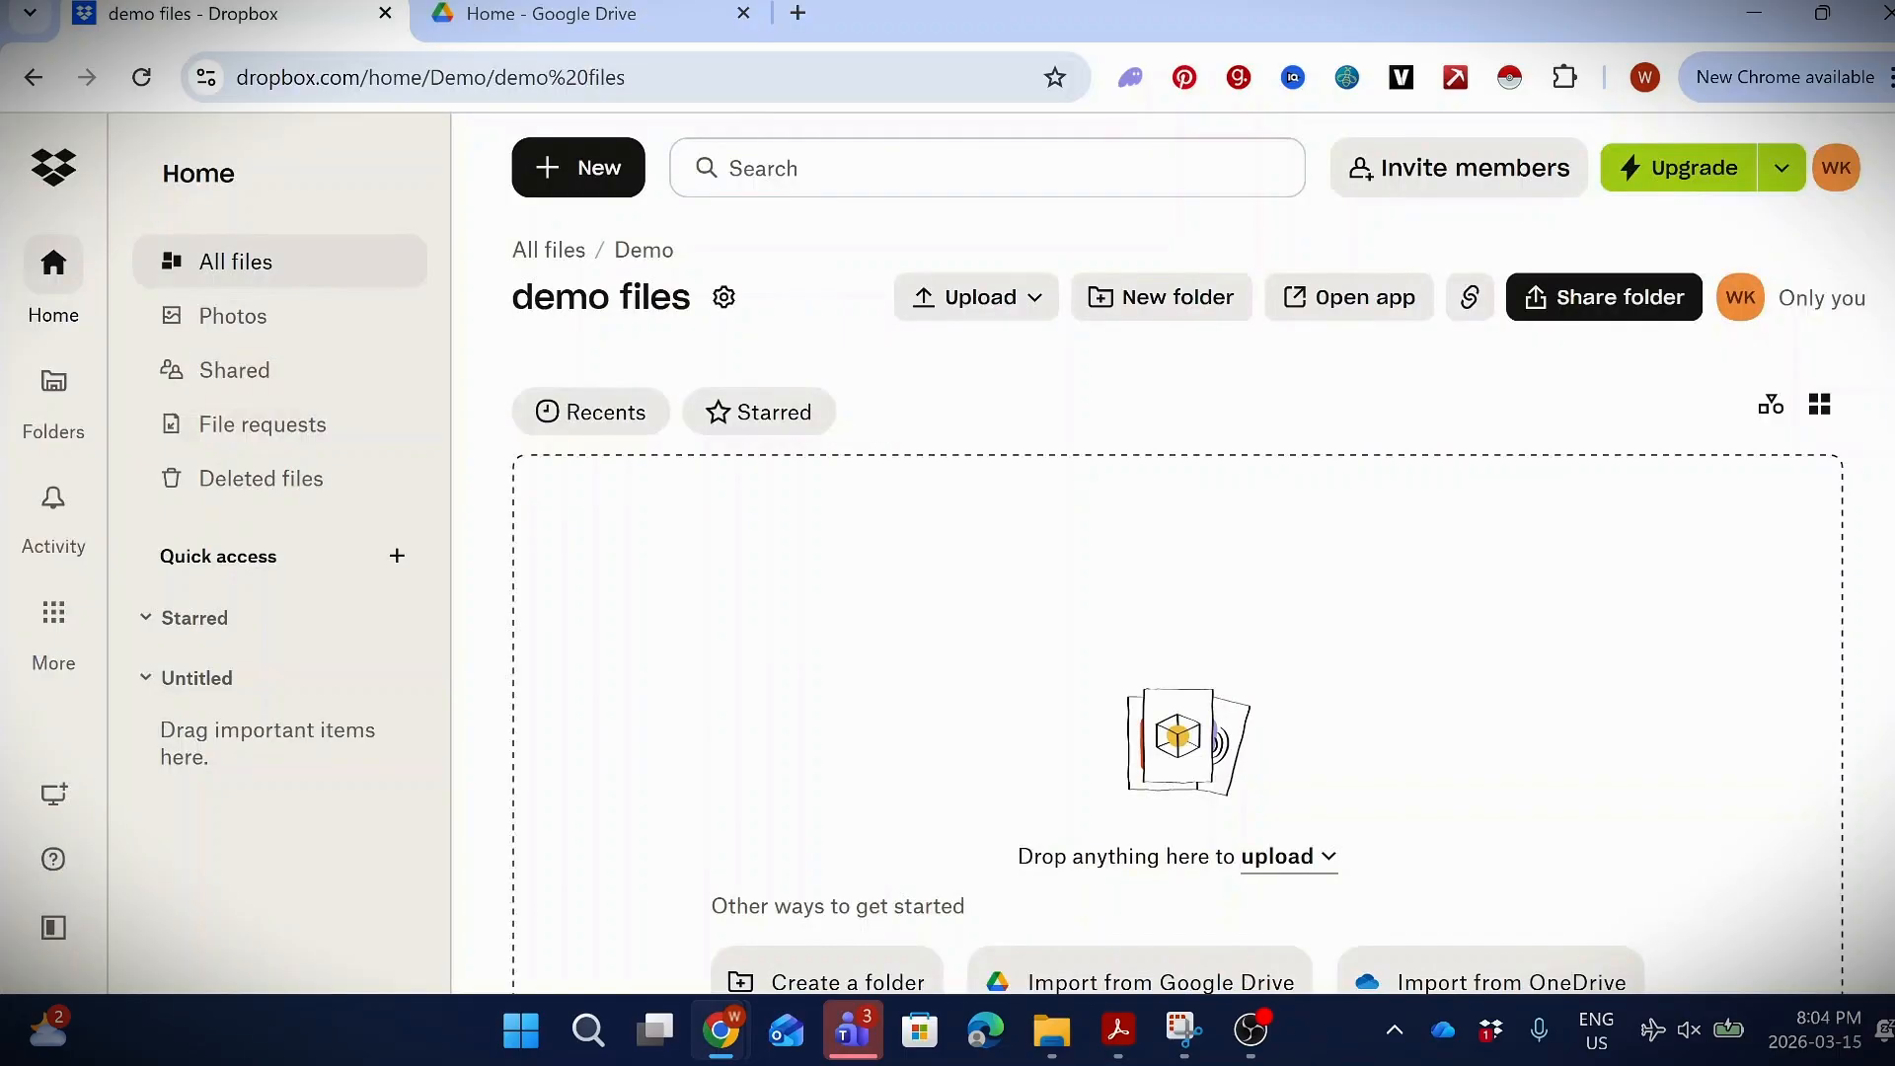
# - Upload the HEIC images from the Wyoming 2025 folder into demo files and copy the folder's editing link from its sharing settings
pyautogui.click(1051, 1029)
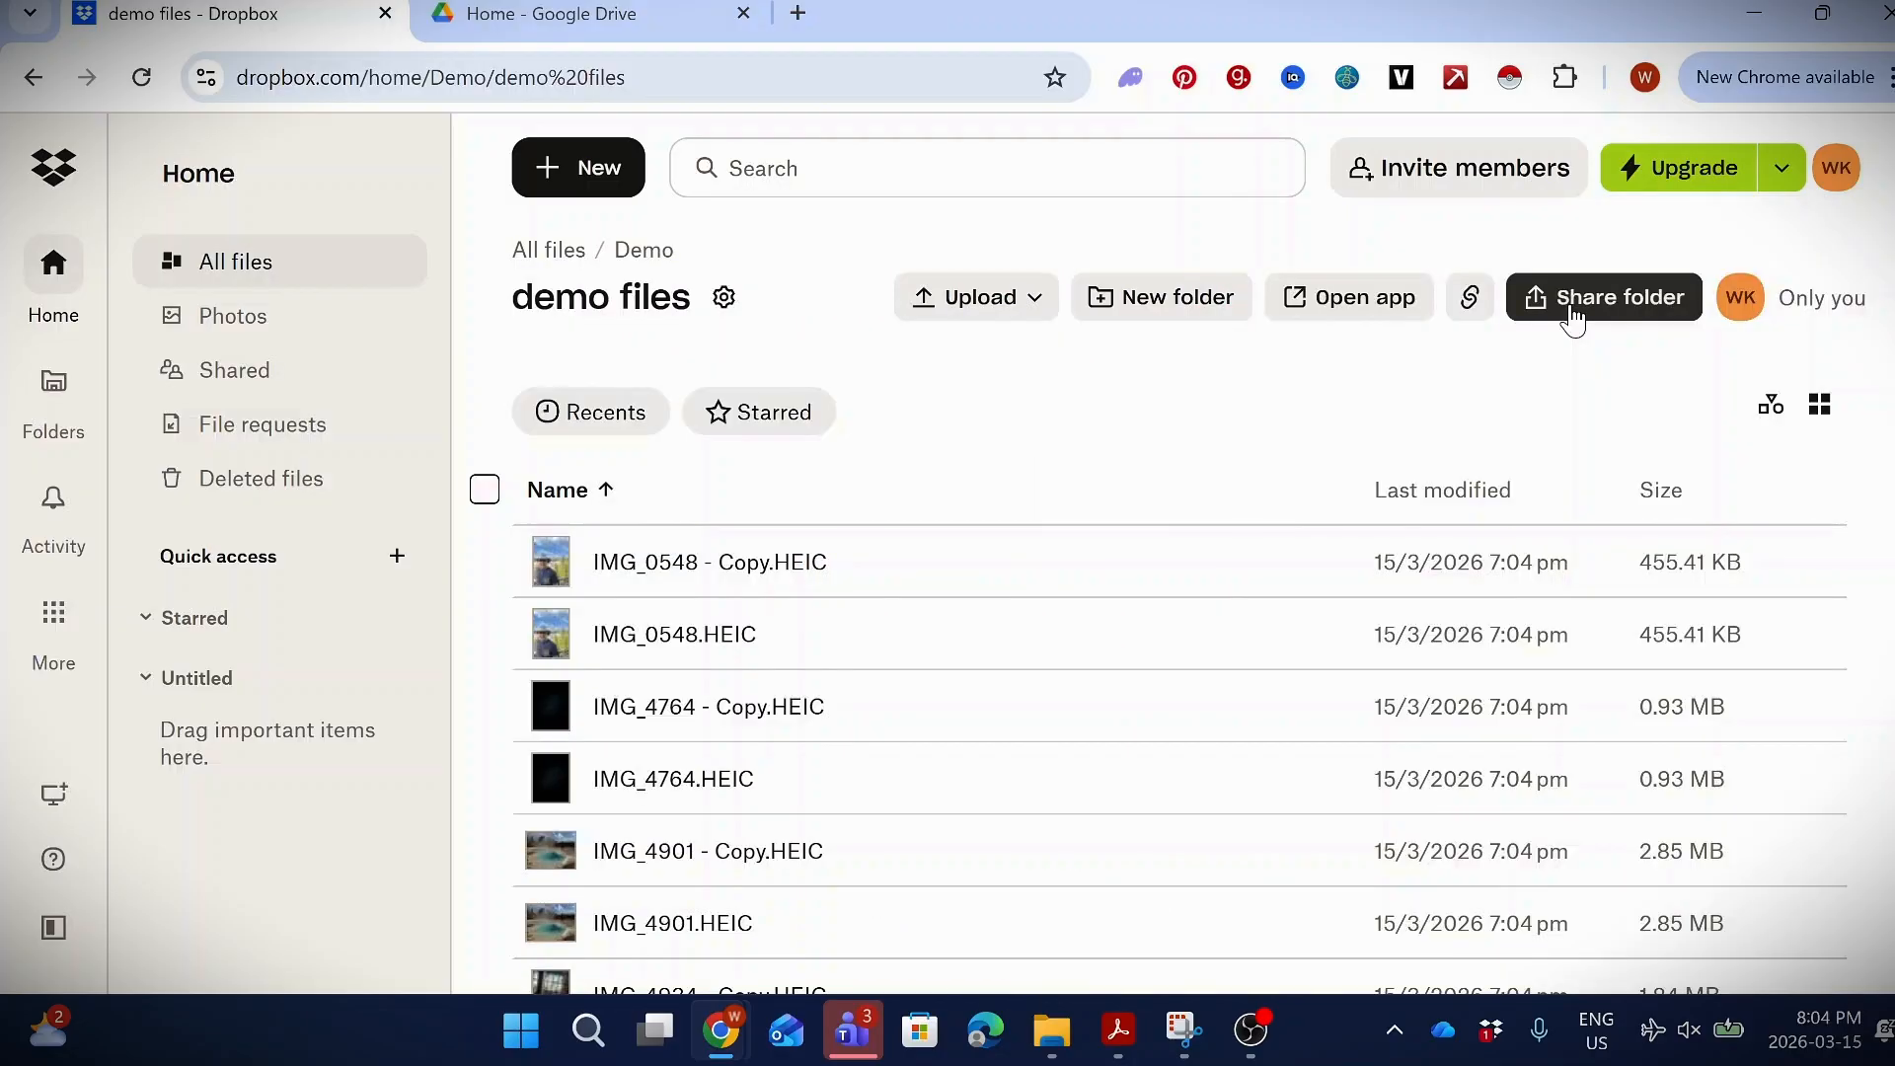
pyautogui.click(1573, 319)
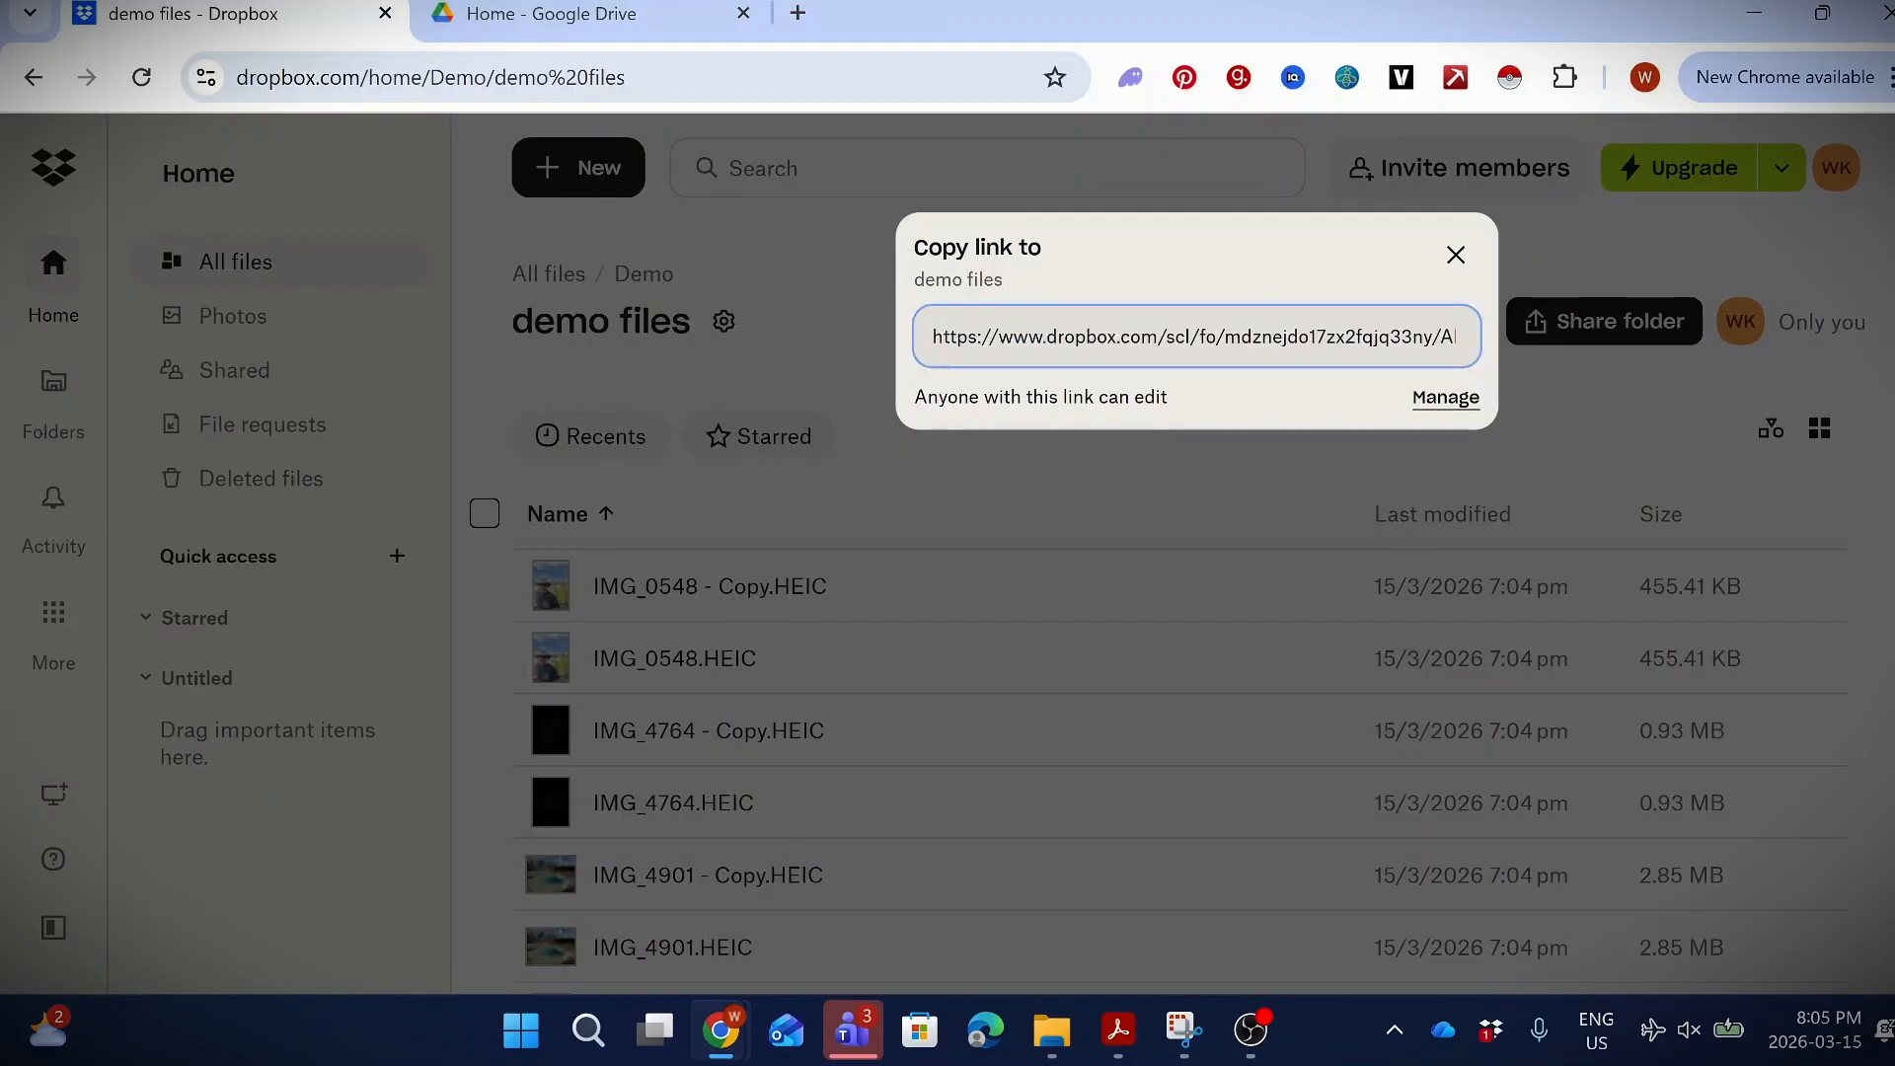
pyautogui.moveTo(1073, 397); pyautogui.dragTo(1140, 423)
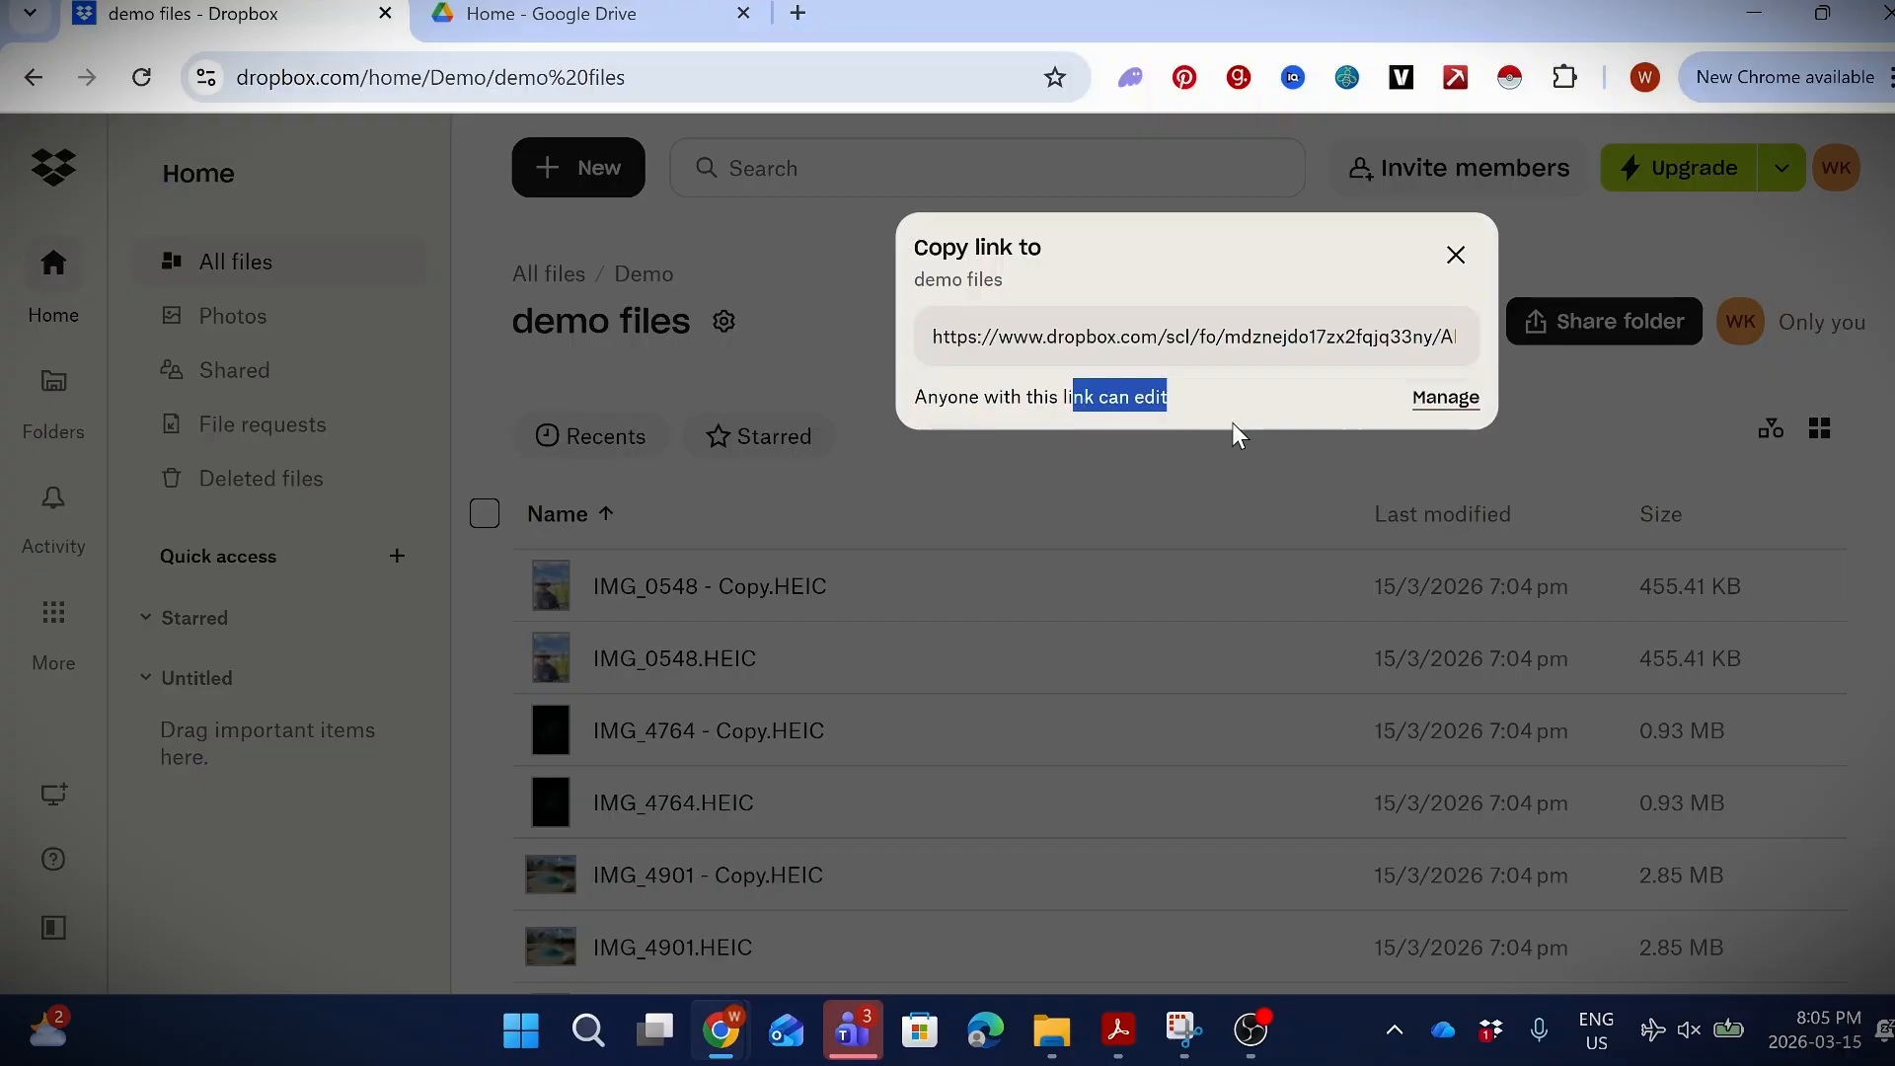
pyautogui.moveTo(1235, 357)
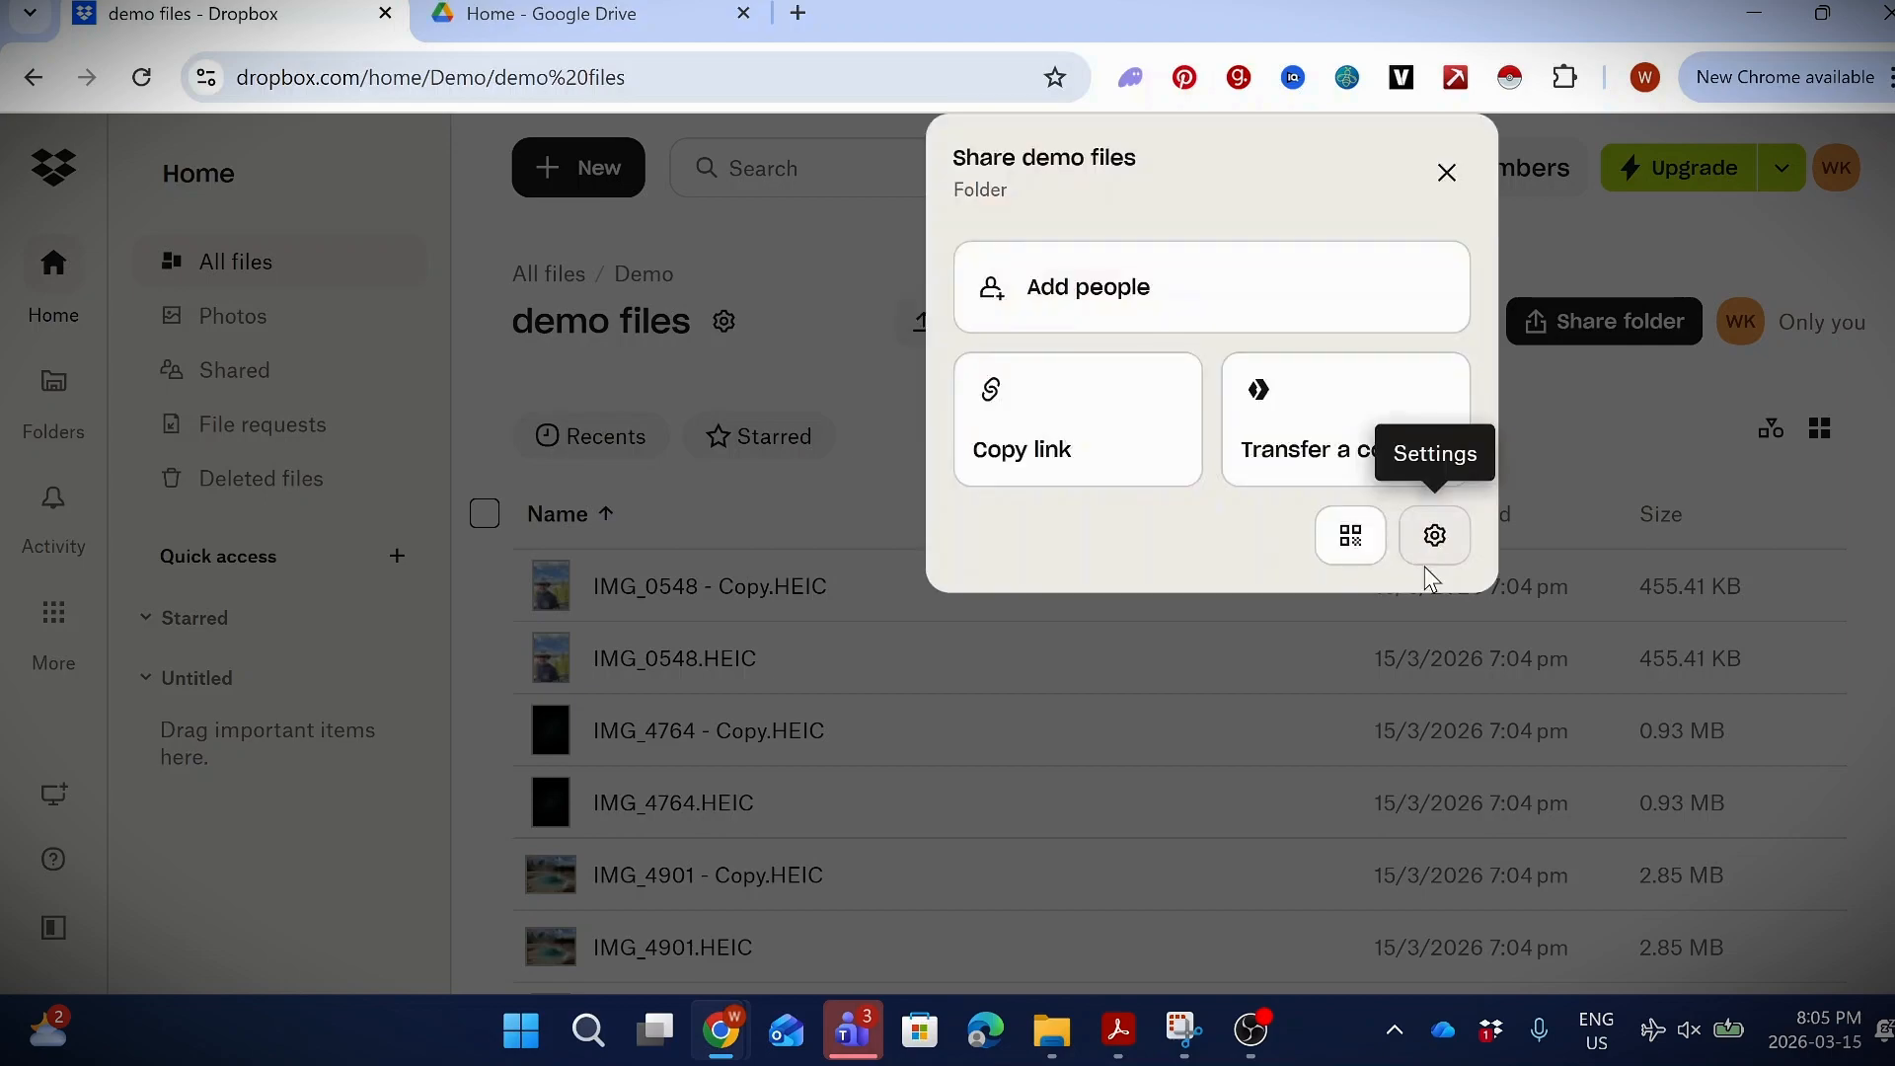
pyautogui.click(1434, 534)
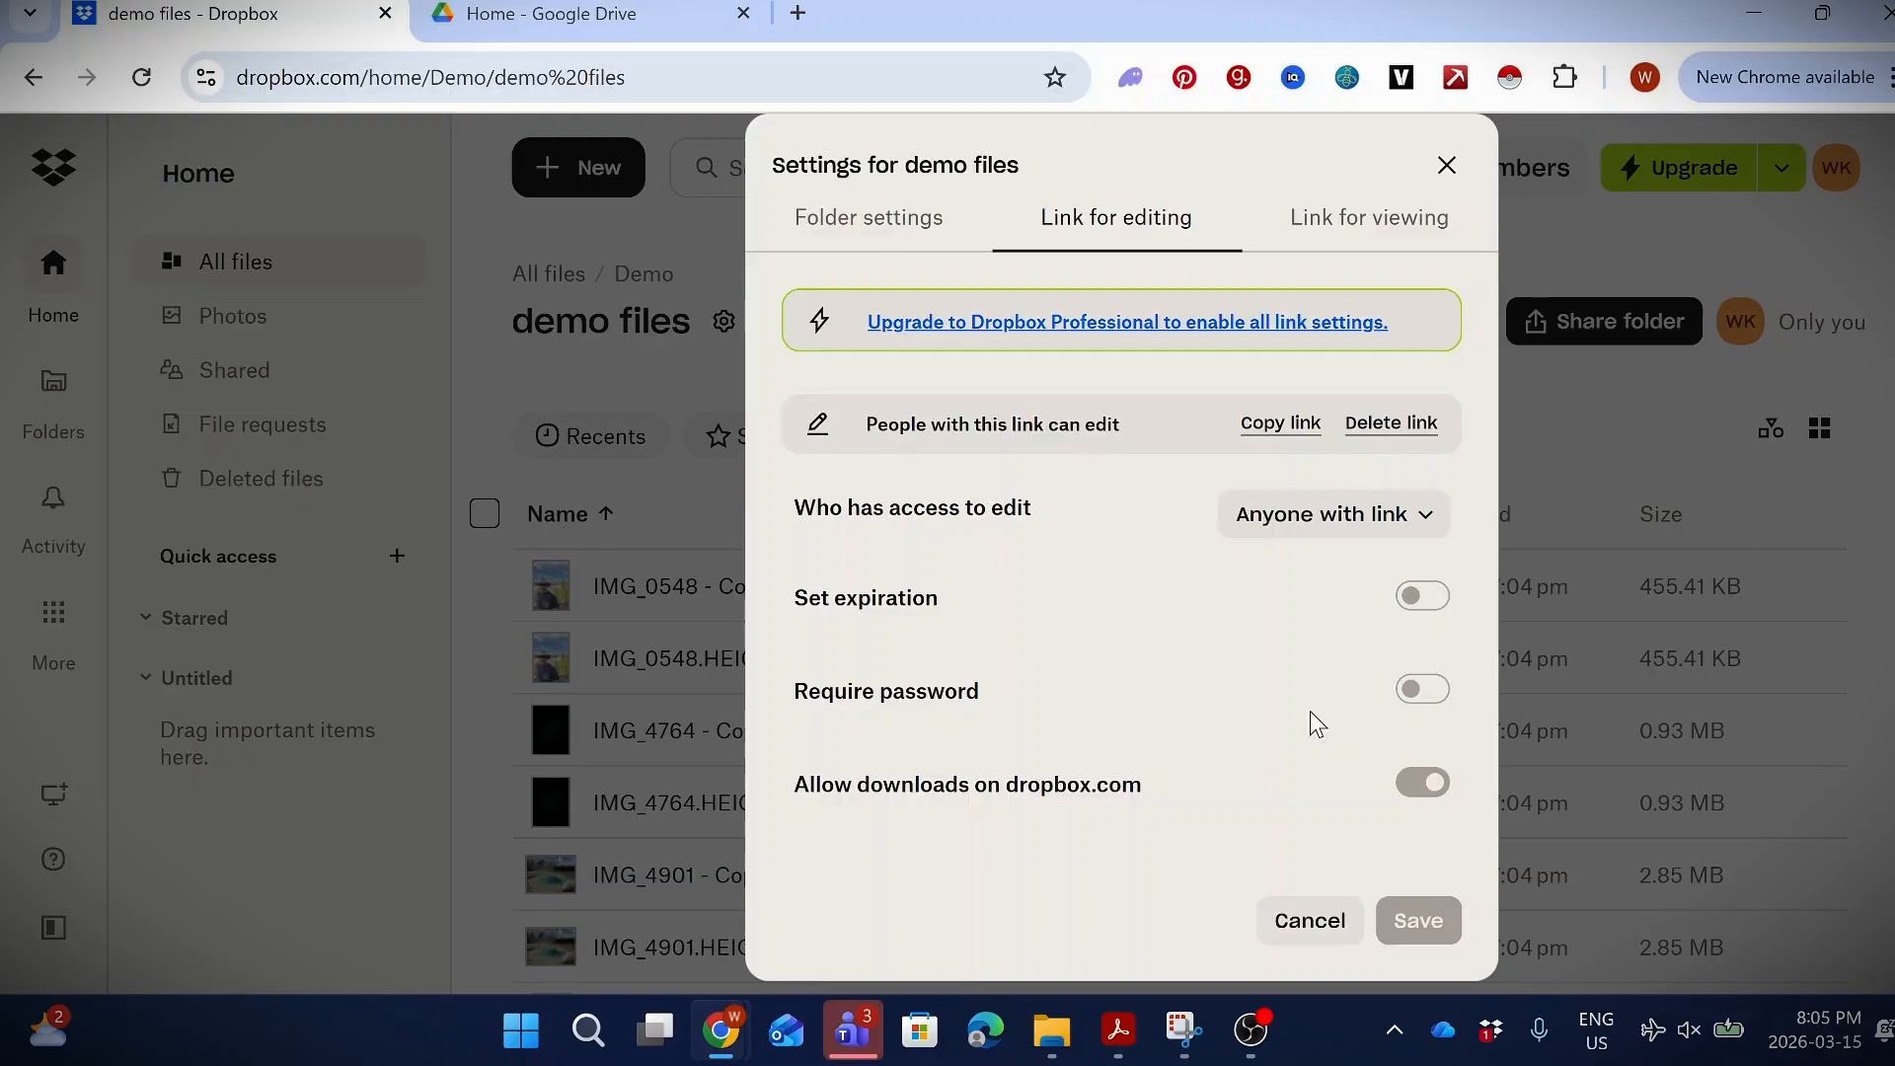
pyautogui.click(1279, 422)
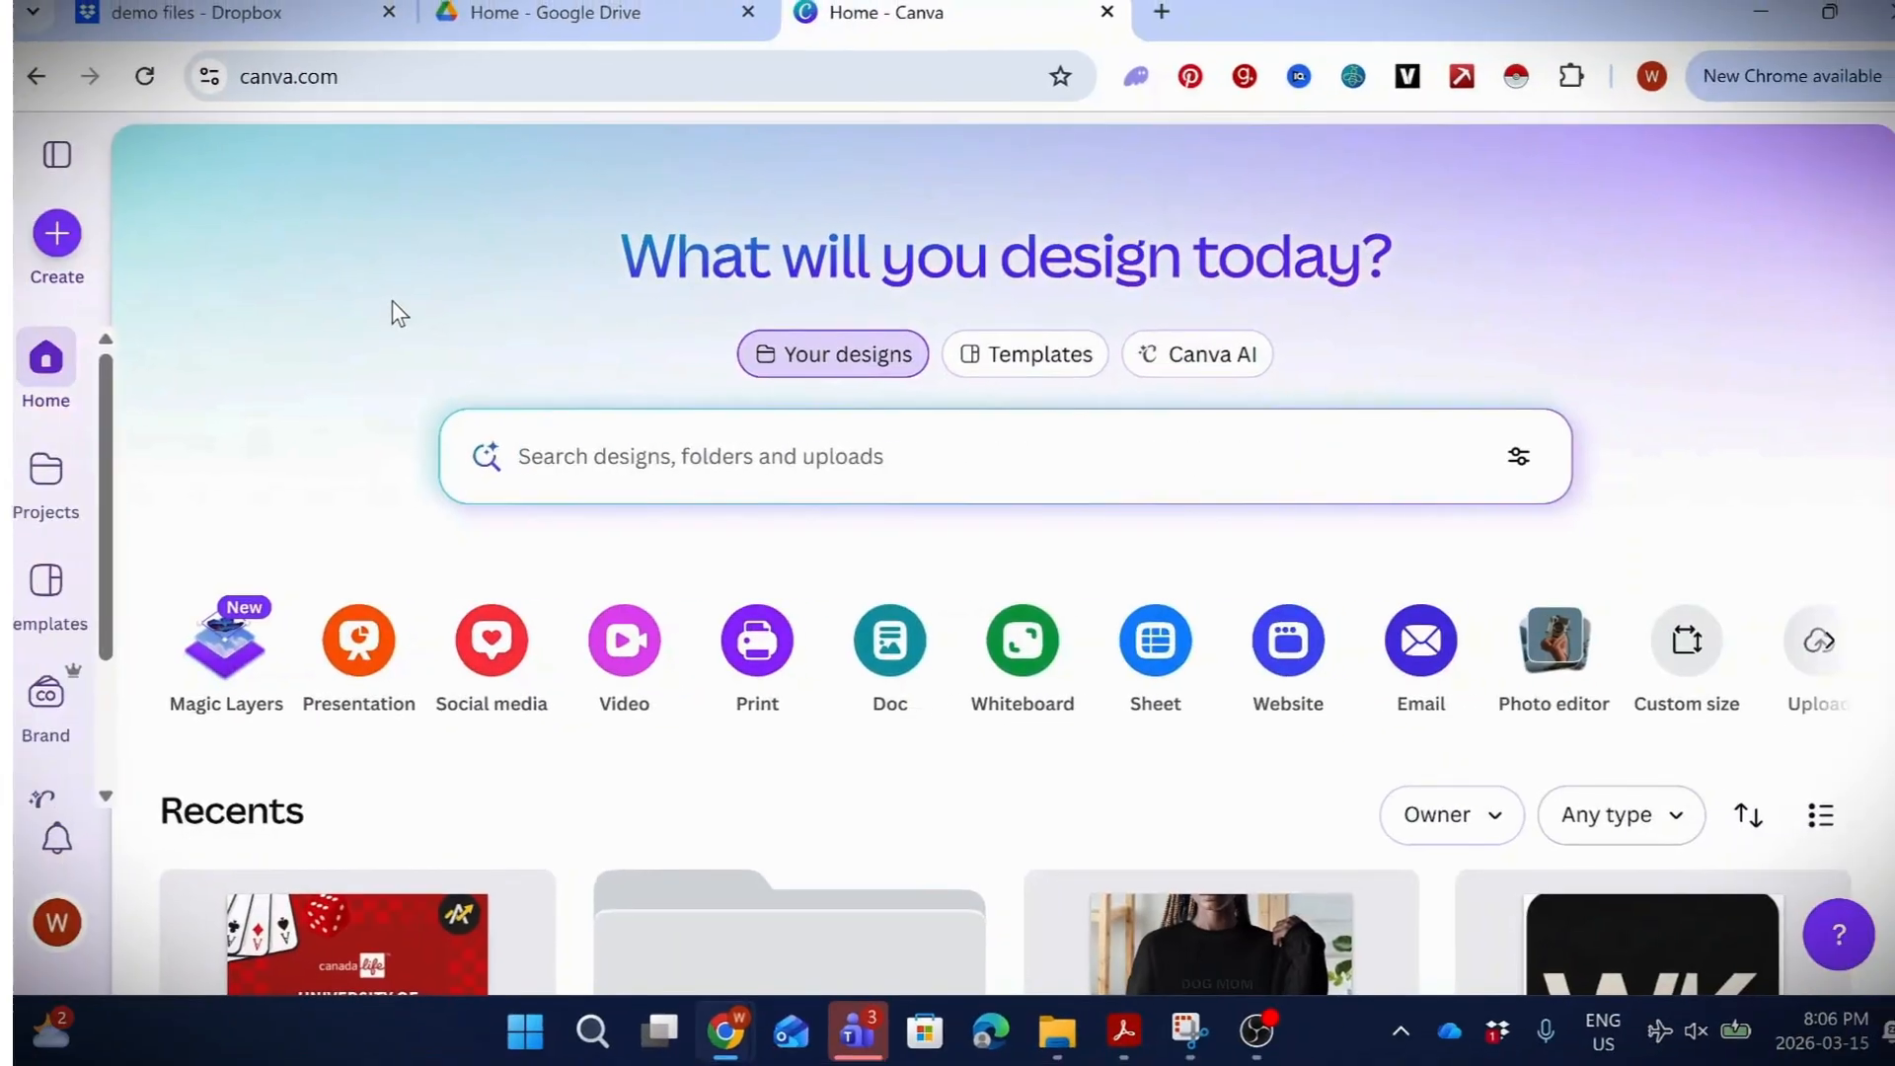
# - In Canva, search the design types for "thank", create a blank Thank You Letter (Portrait), and dismiss the letterhead printing offer
pyautogui.click(55, 234)
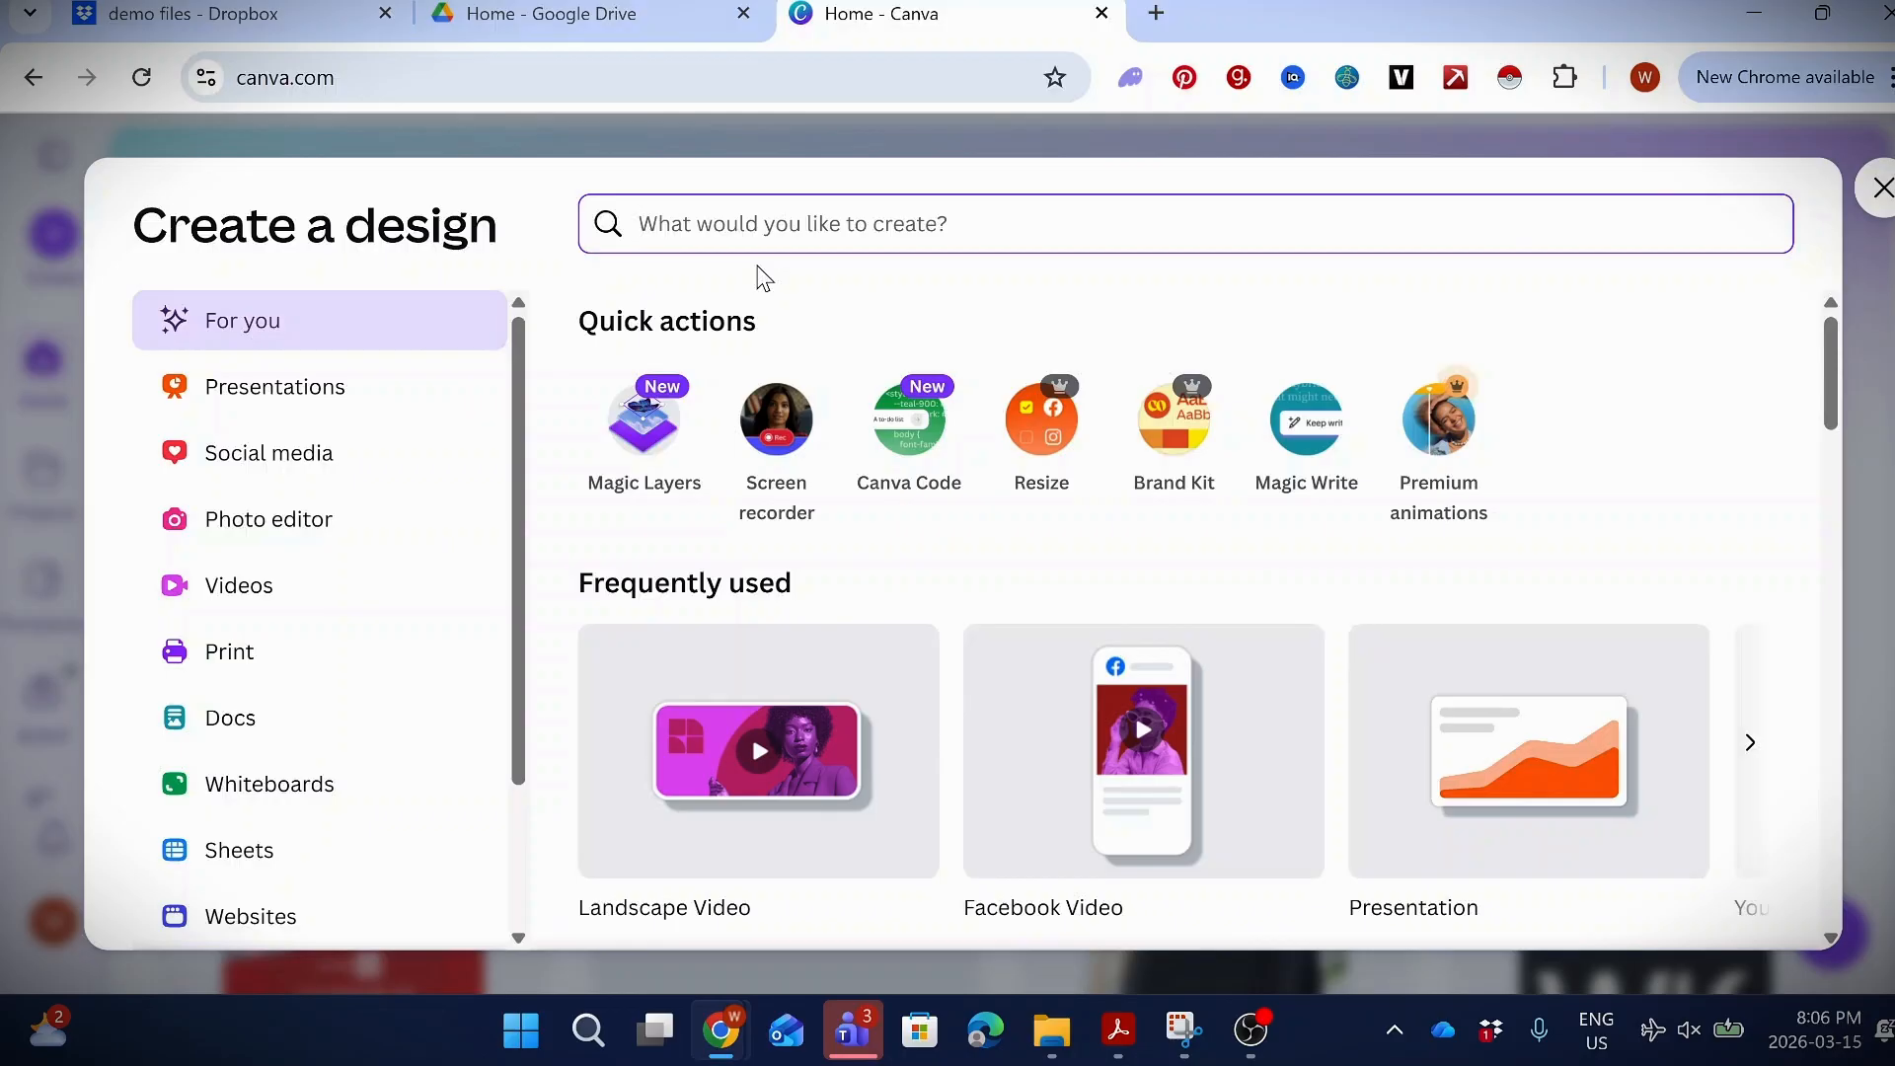
pyautogui.write('thank')
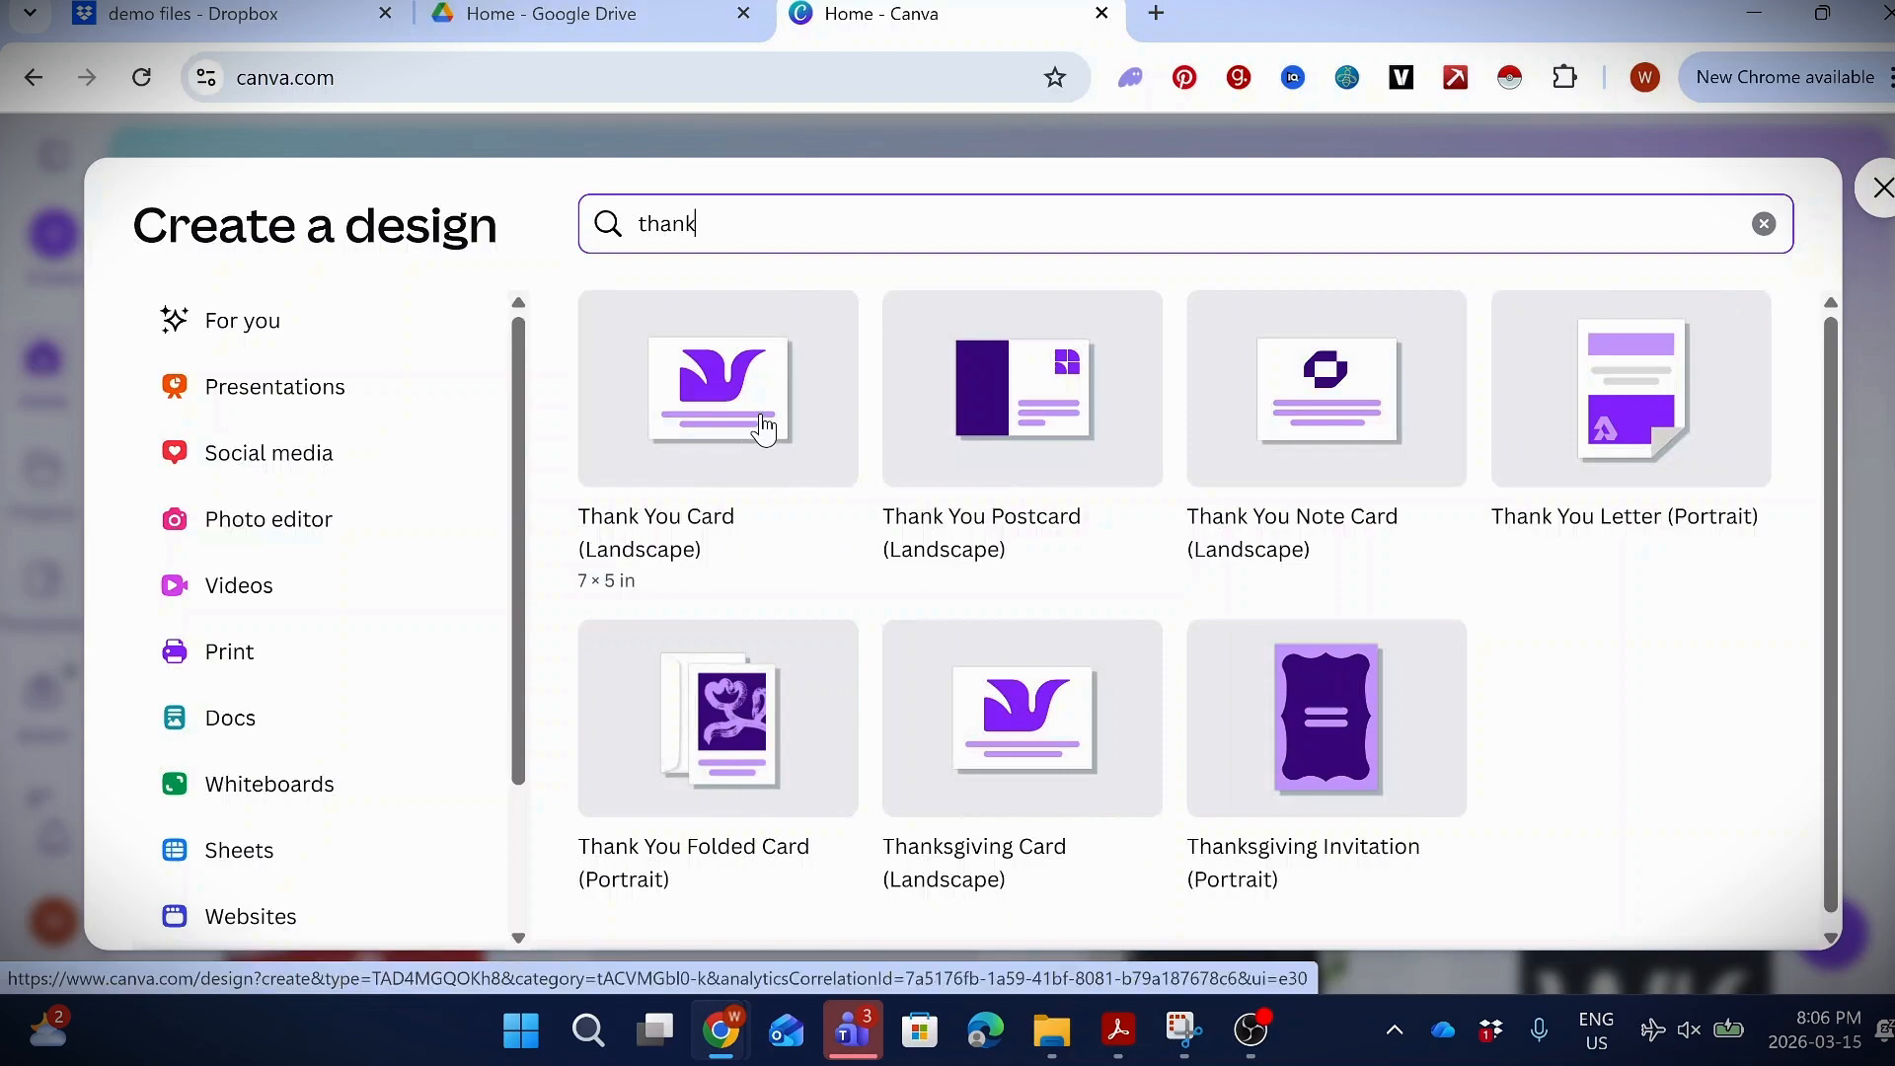
pyautogui.click(1641, 427)
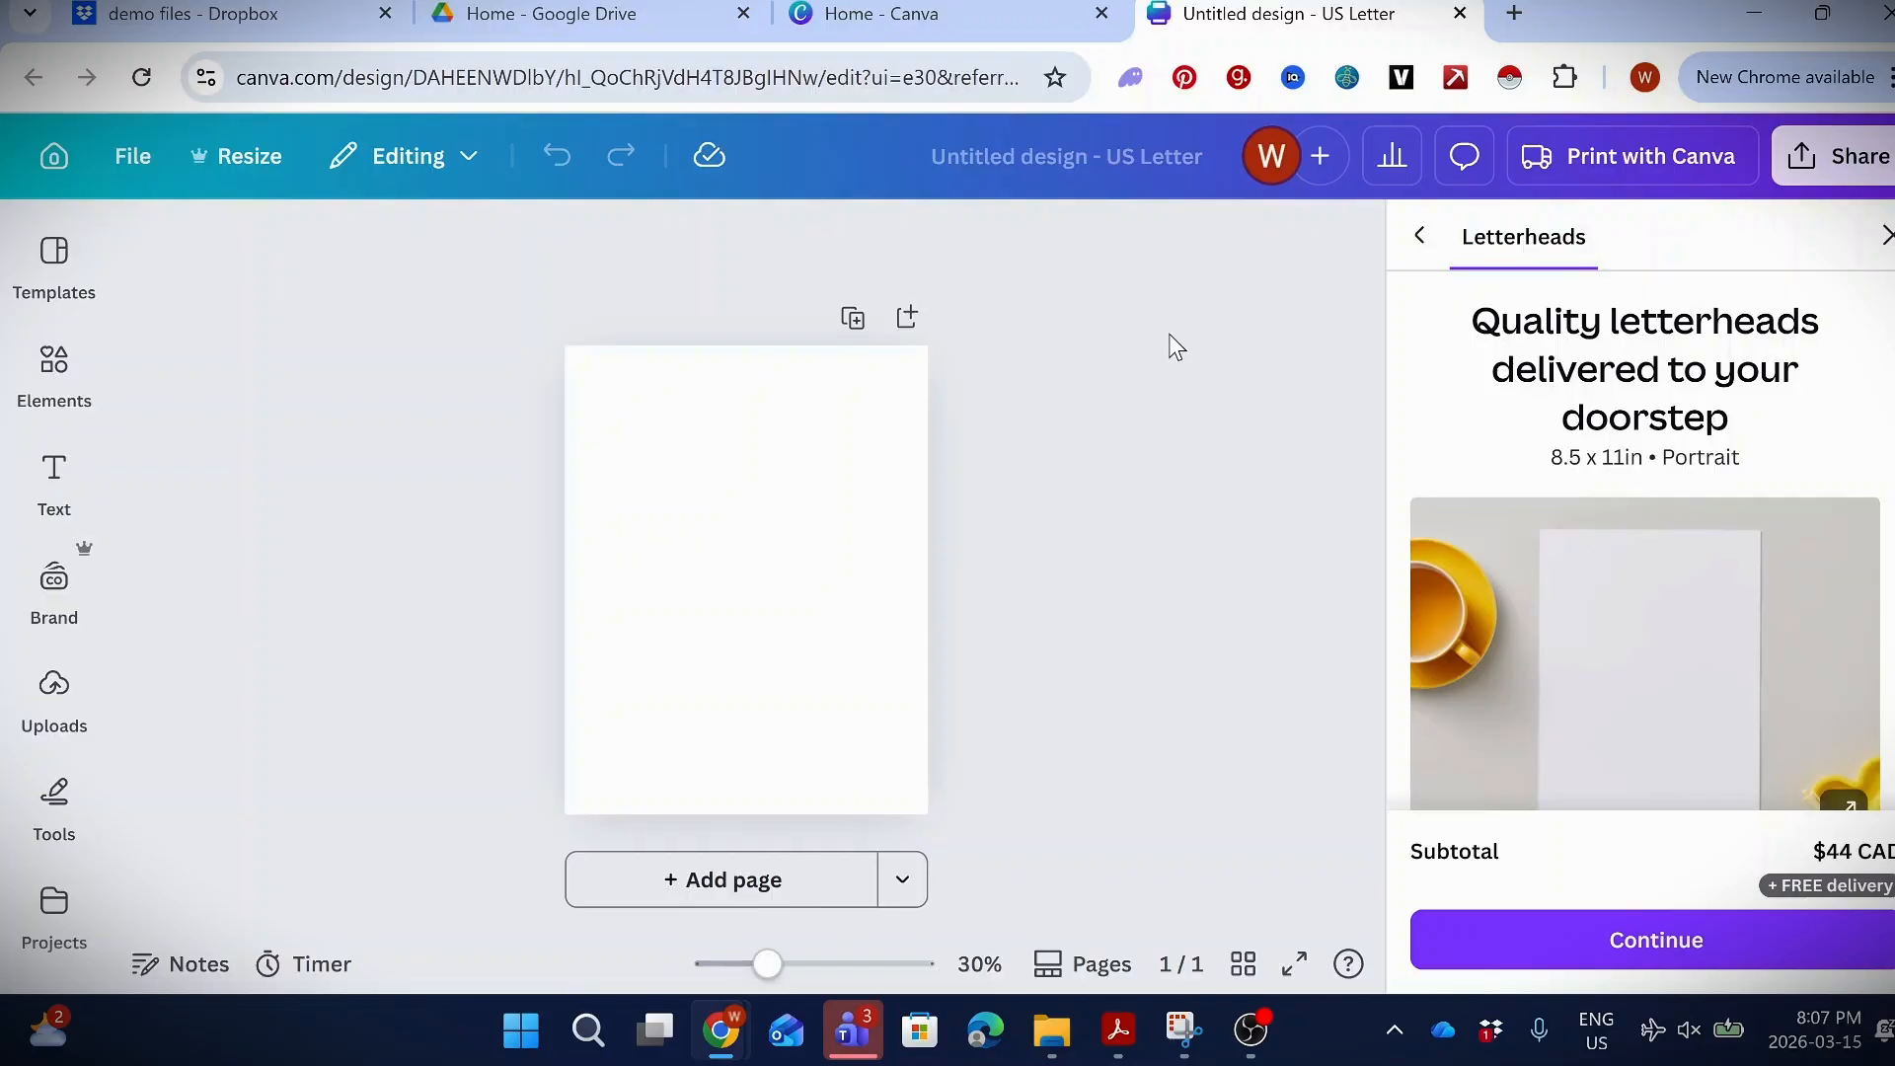
pyautogui.click(1885, 237)
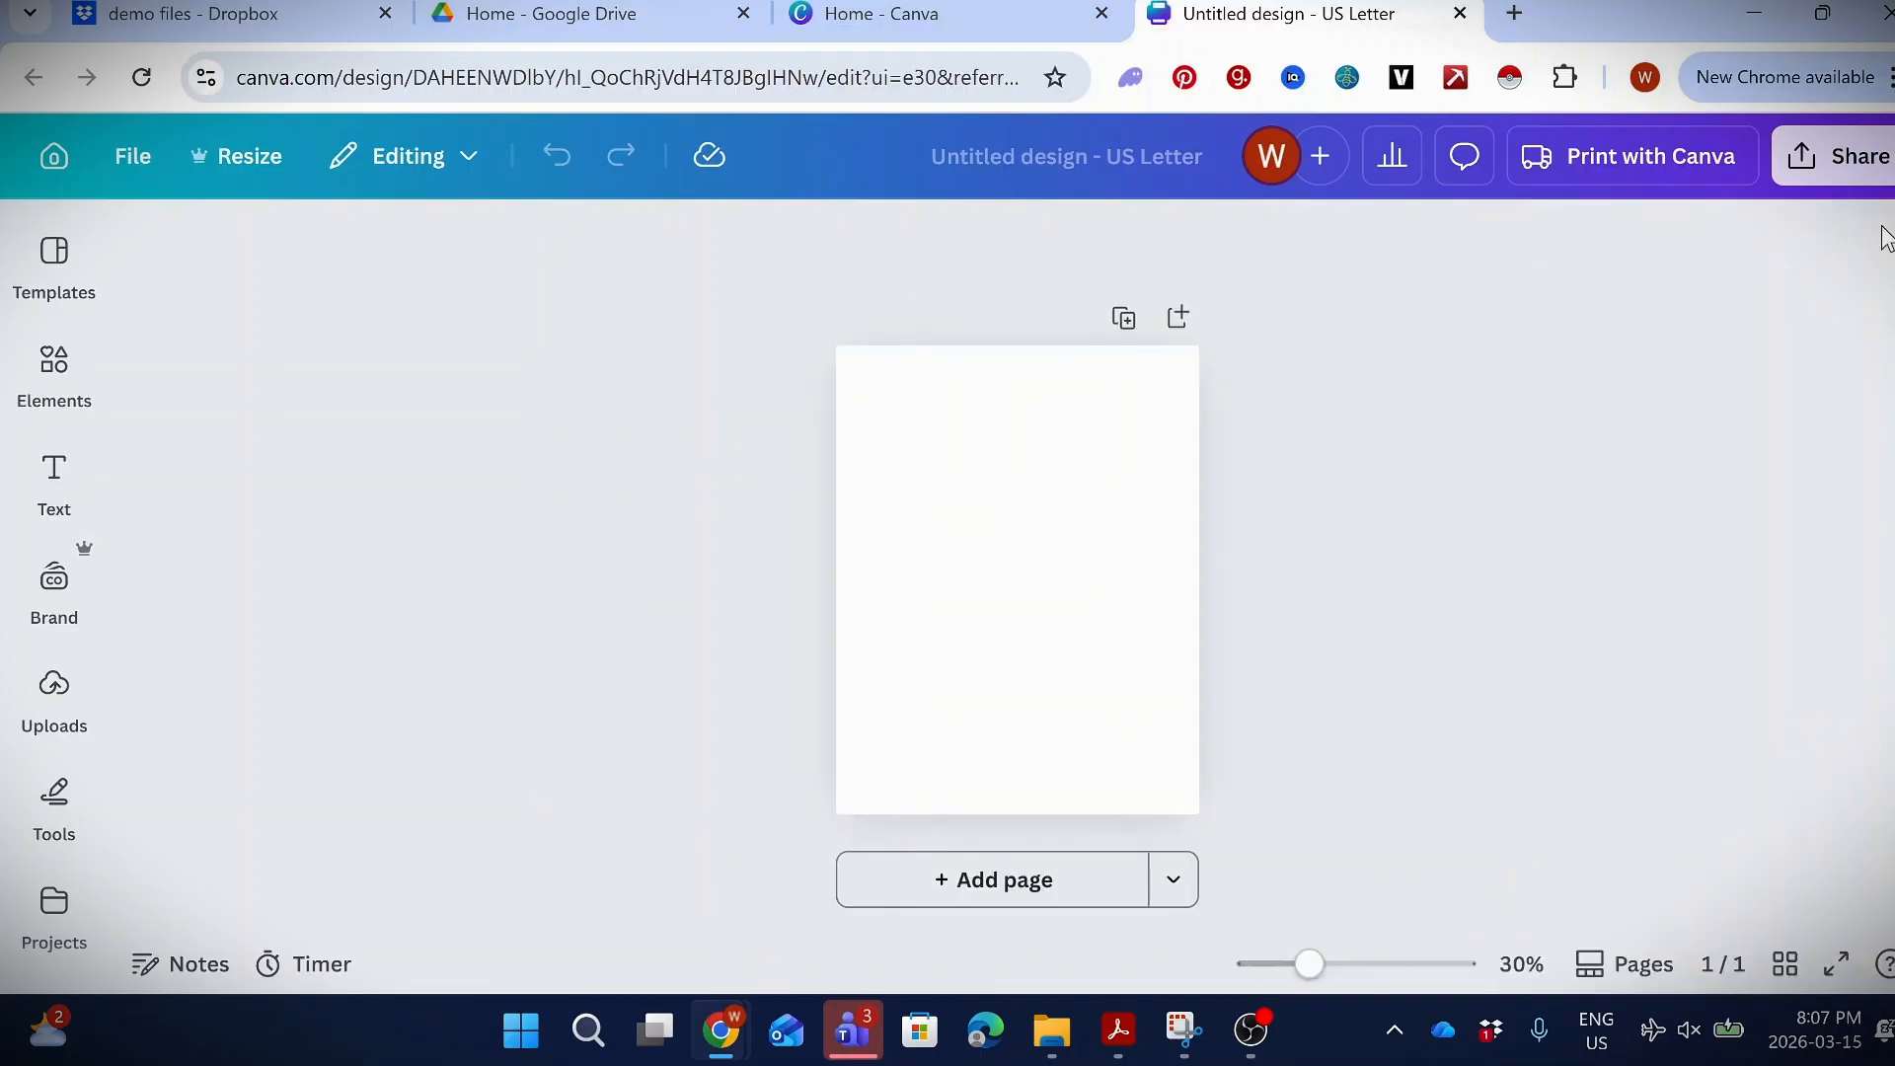
# - Search the elements for "download here", add the black download arrow graphic, and move it toward the upper left of the page
pyautogui.click(54, 365)
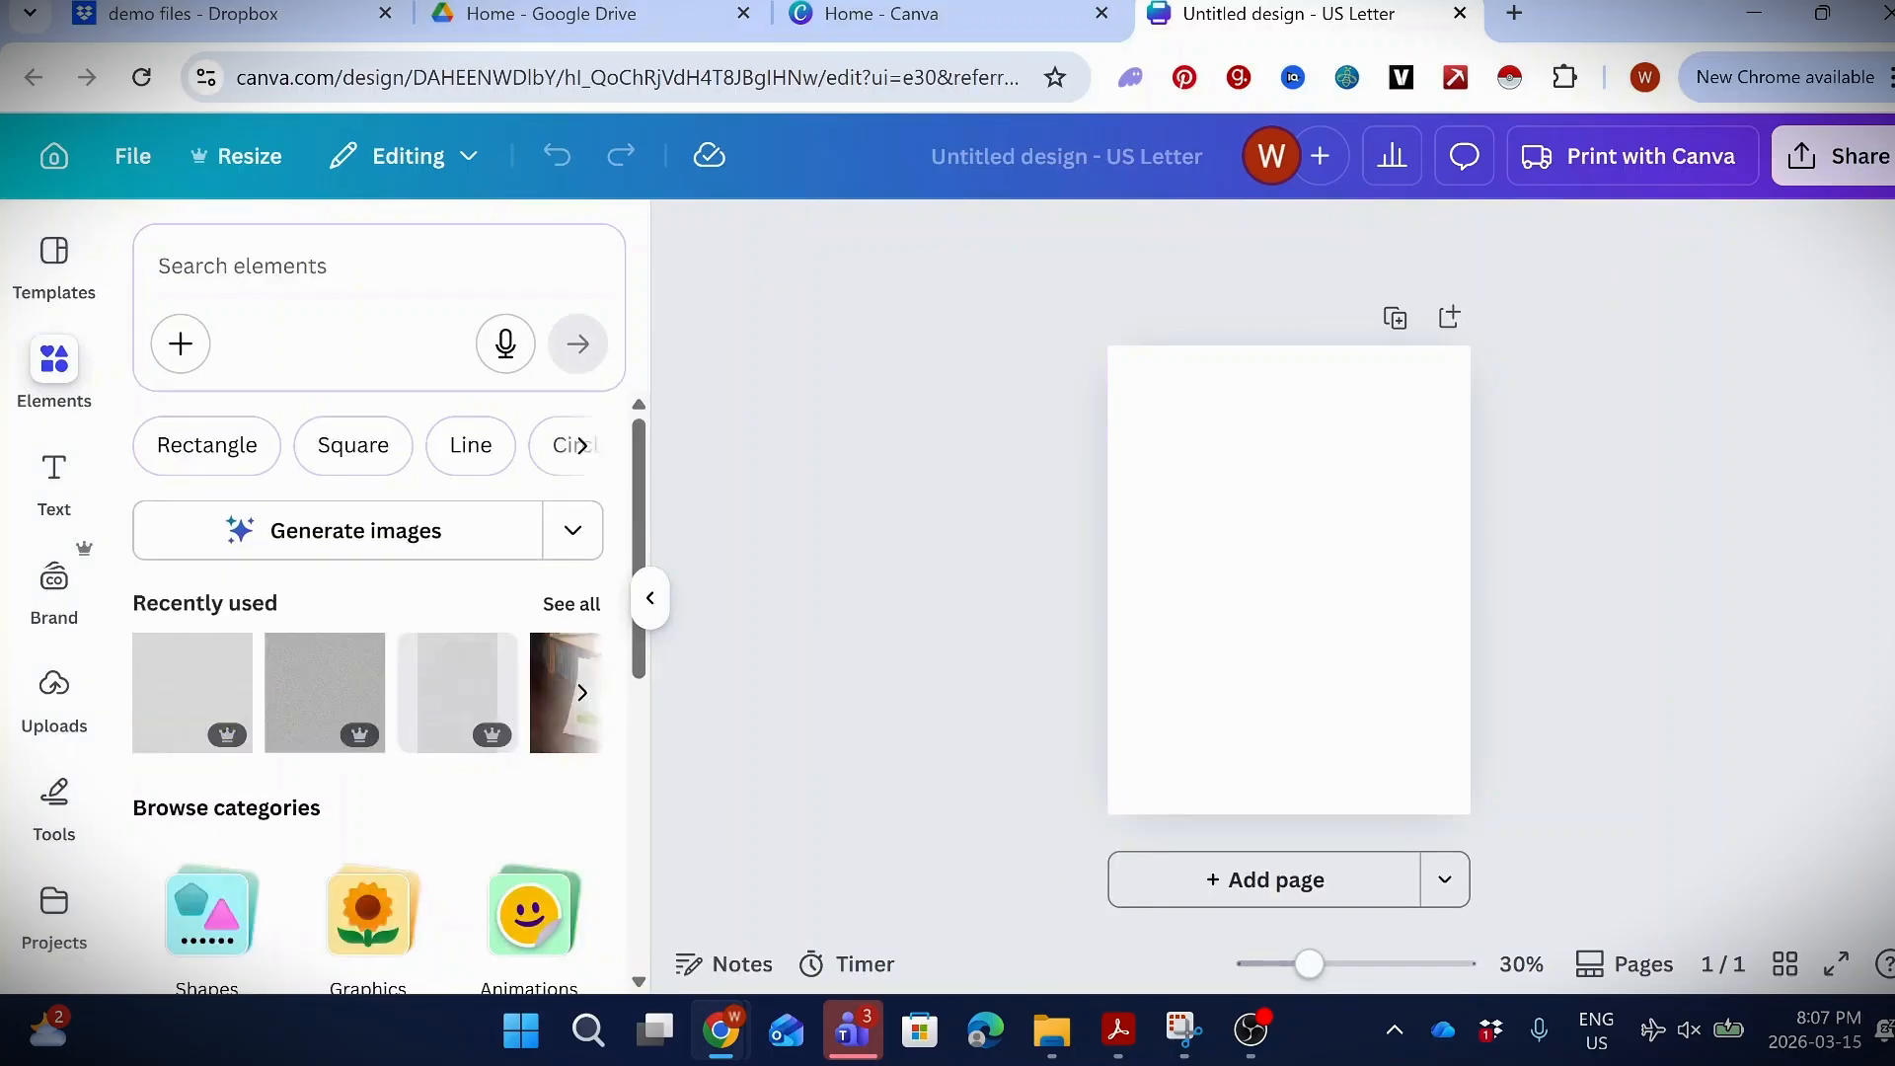
pyautogui.click(242, 265)
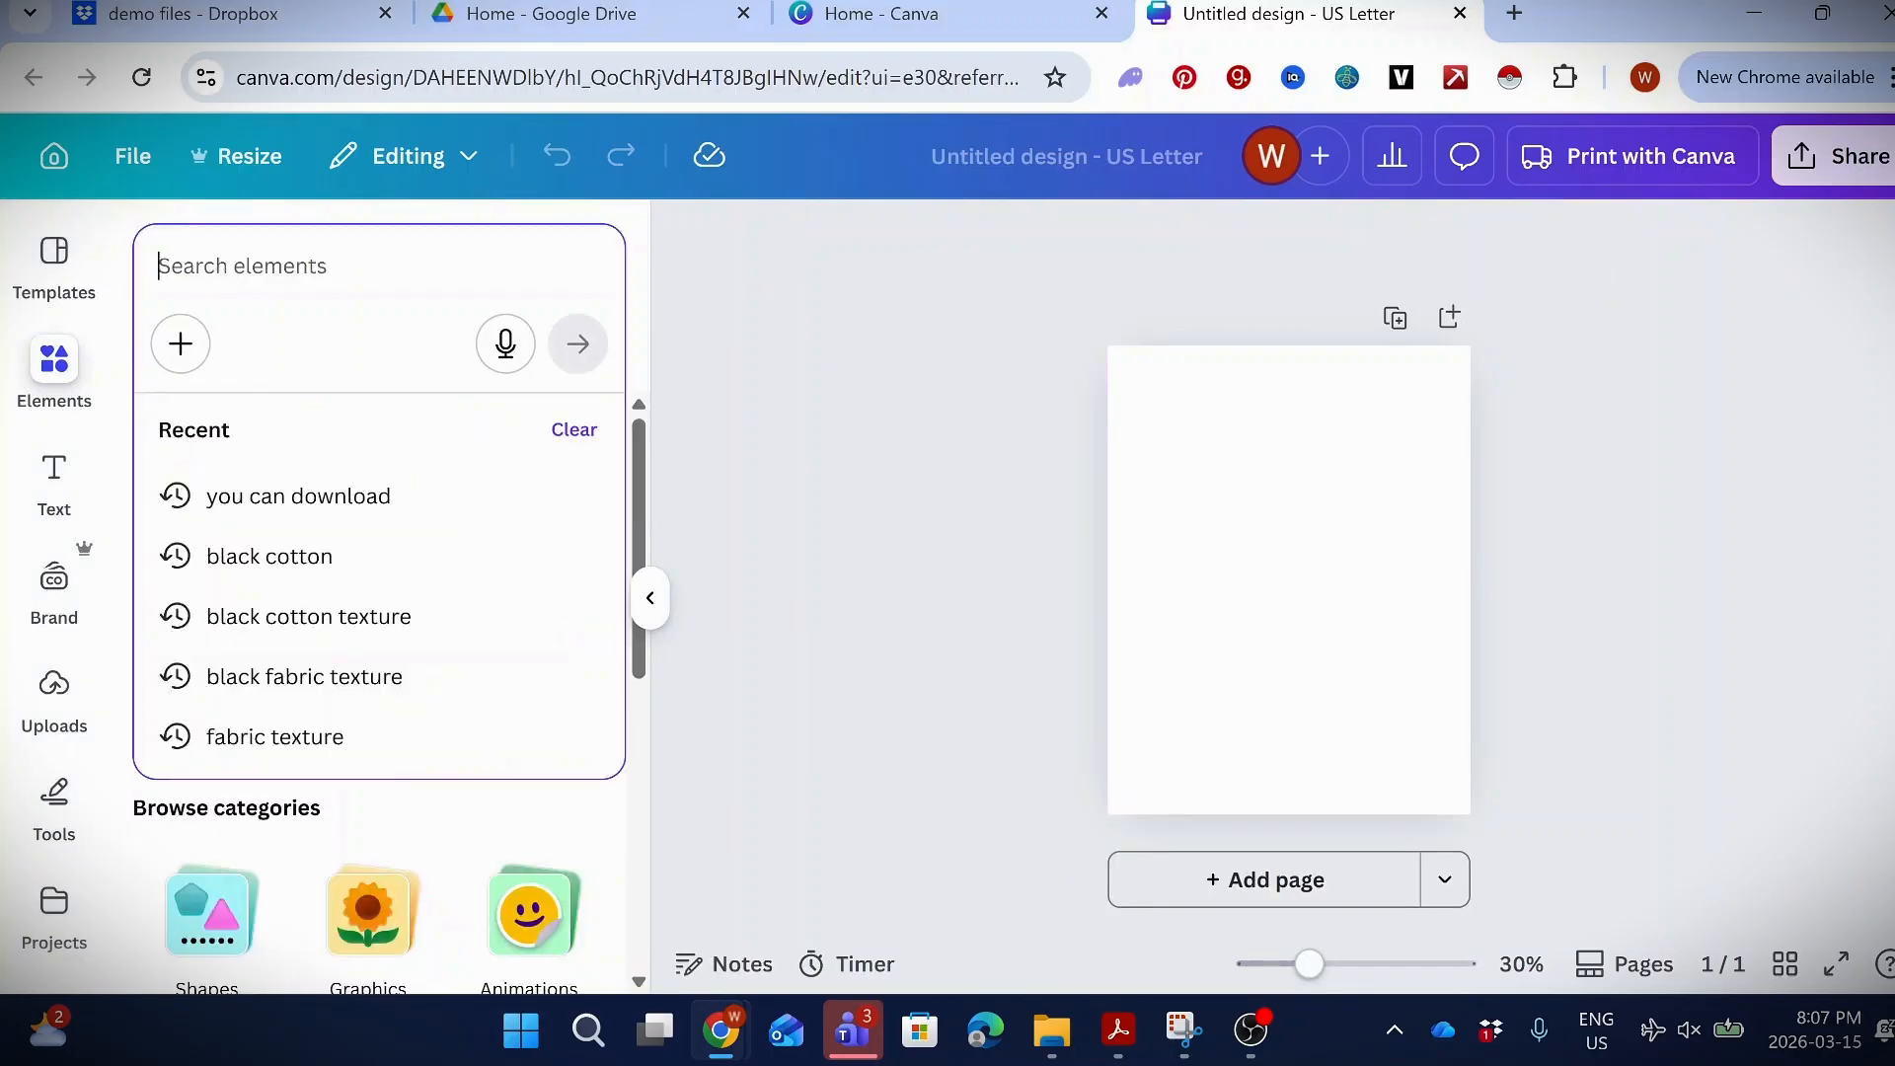
pyautogui.write('downloa')
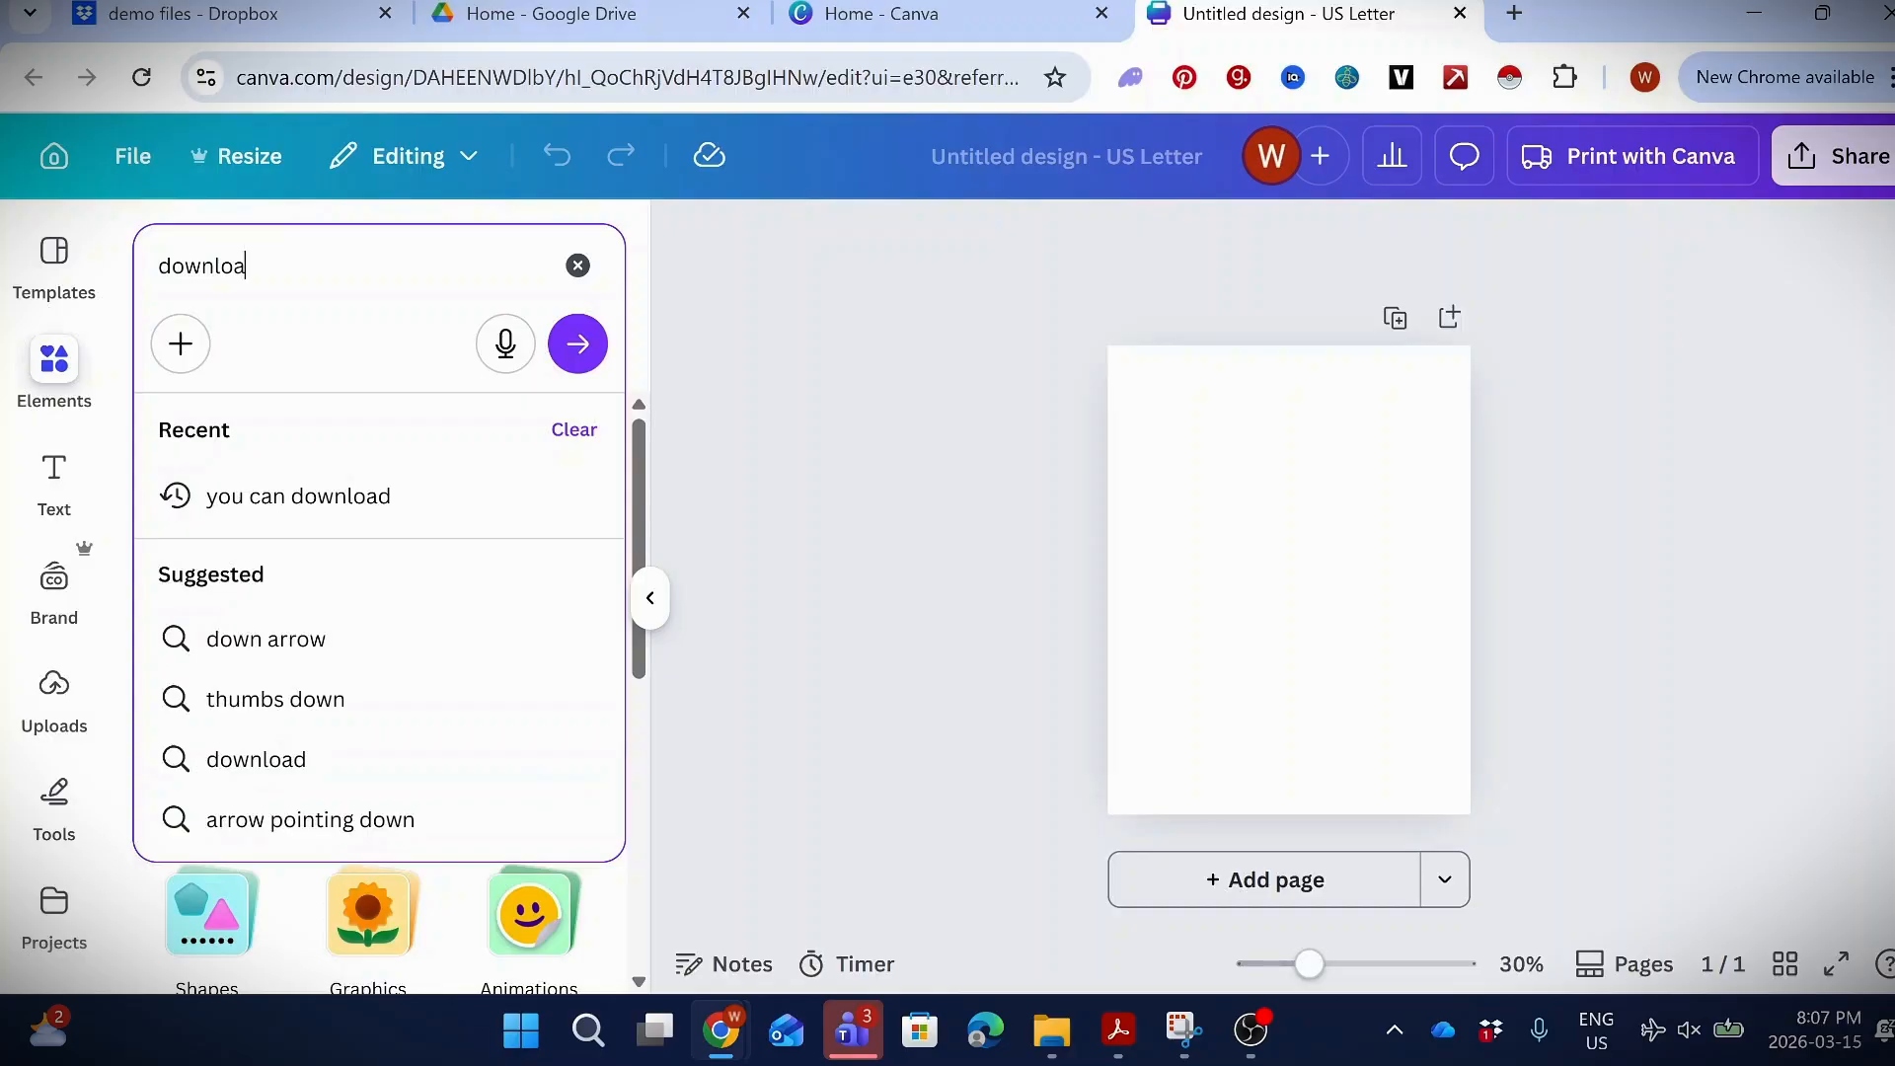
pyautogui.write('d here')
pyautogui.press('Return')
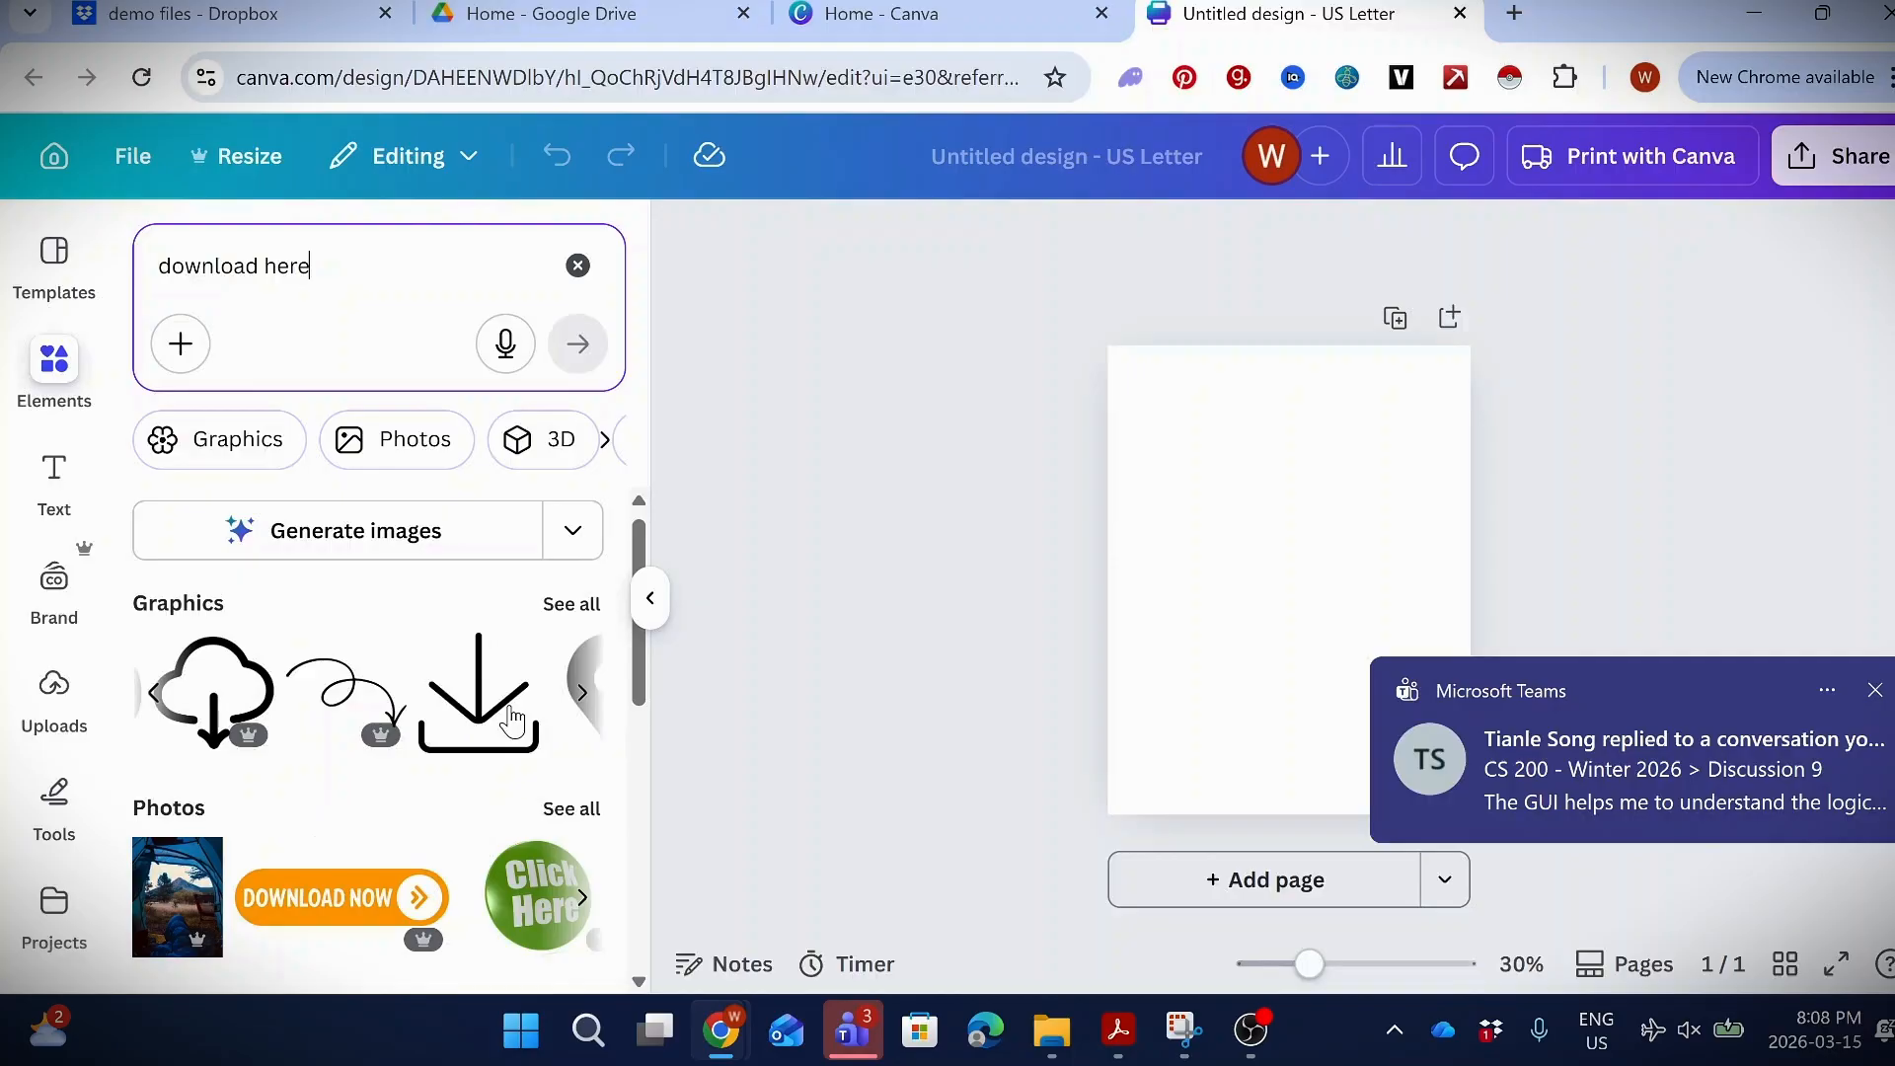
pyautogui.scroll(-1, 248, 622)
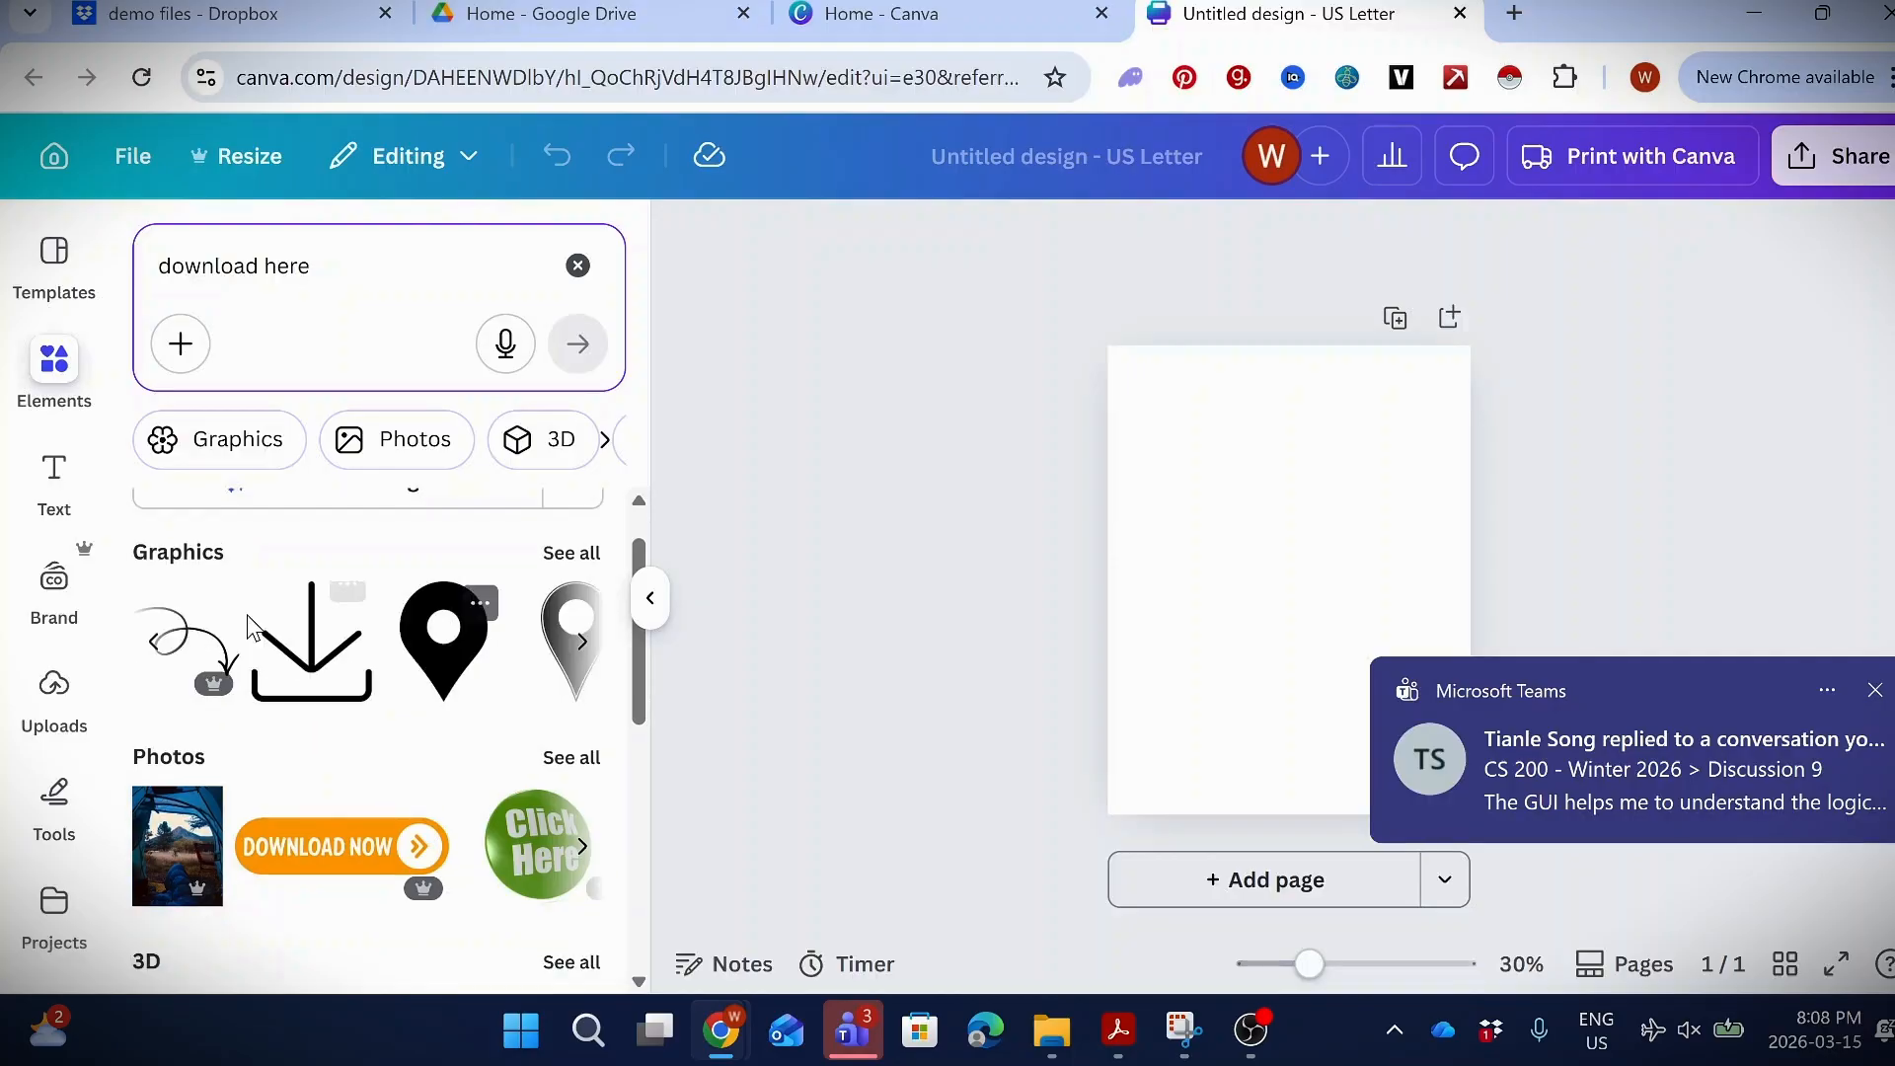
pyautogui.click(255, 631)
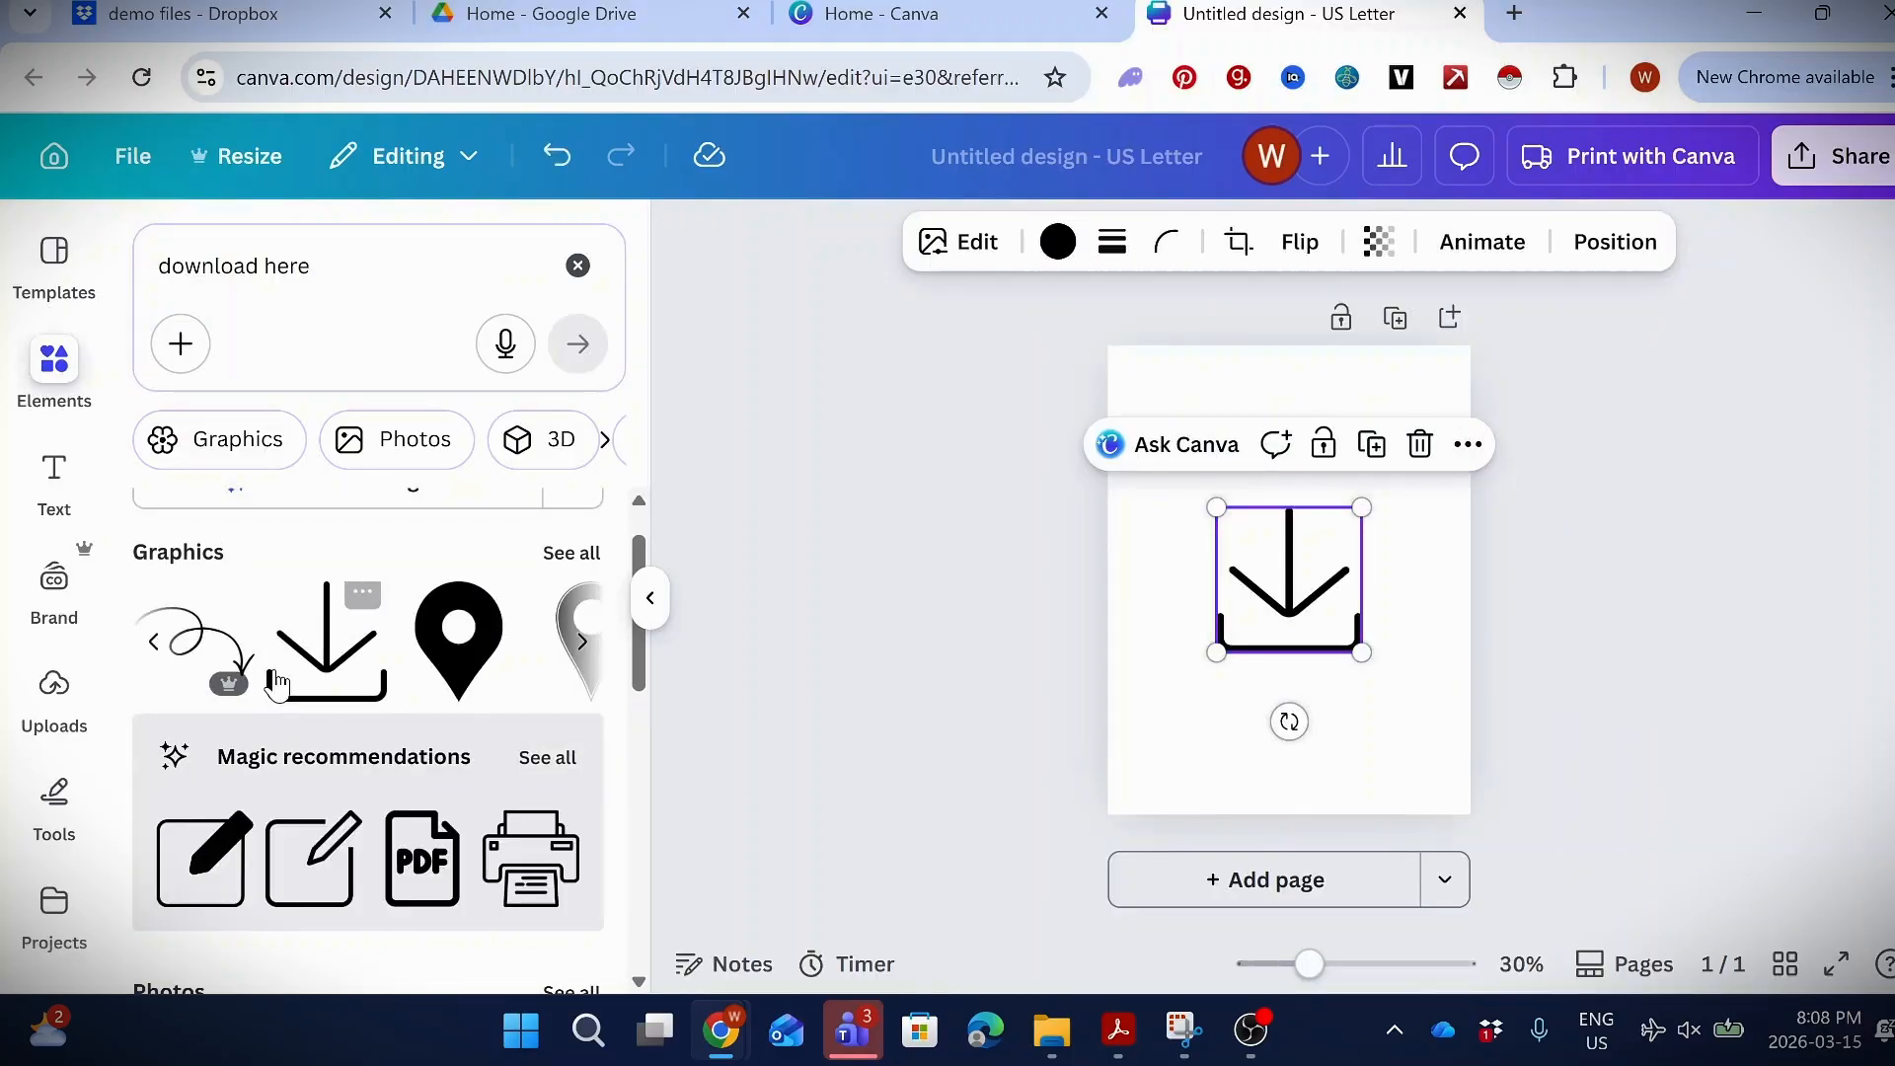
pyautogui.moveTo(1281, 611); pyautogui.dragTo(1206, 538)
# - Add two text boxes to the page reading "your images are available by clicking the link" and "click here"
pyautogui.click(1222, 685)
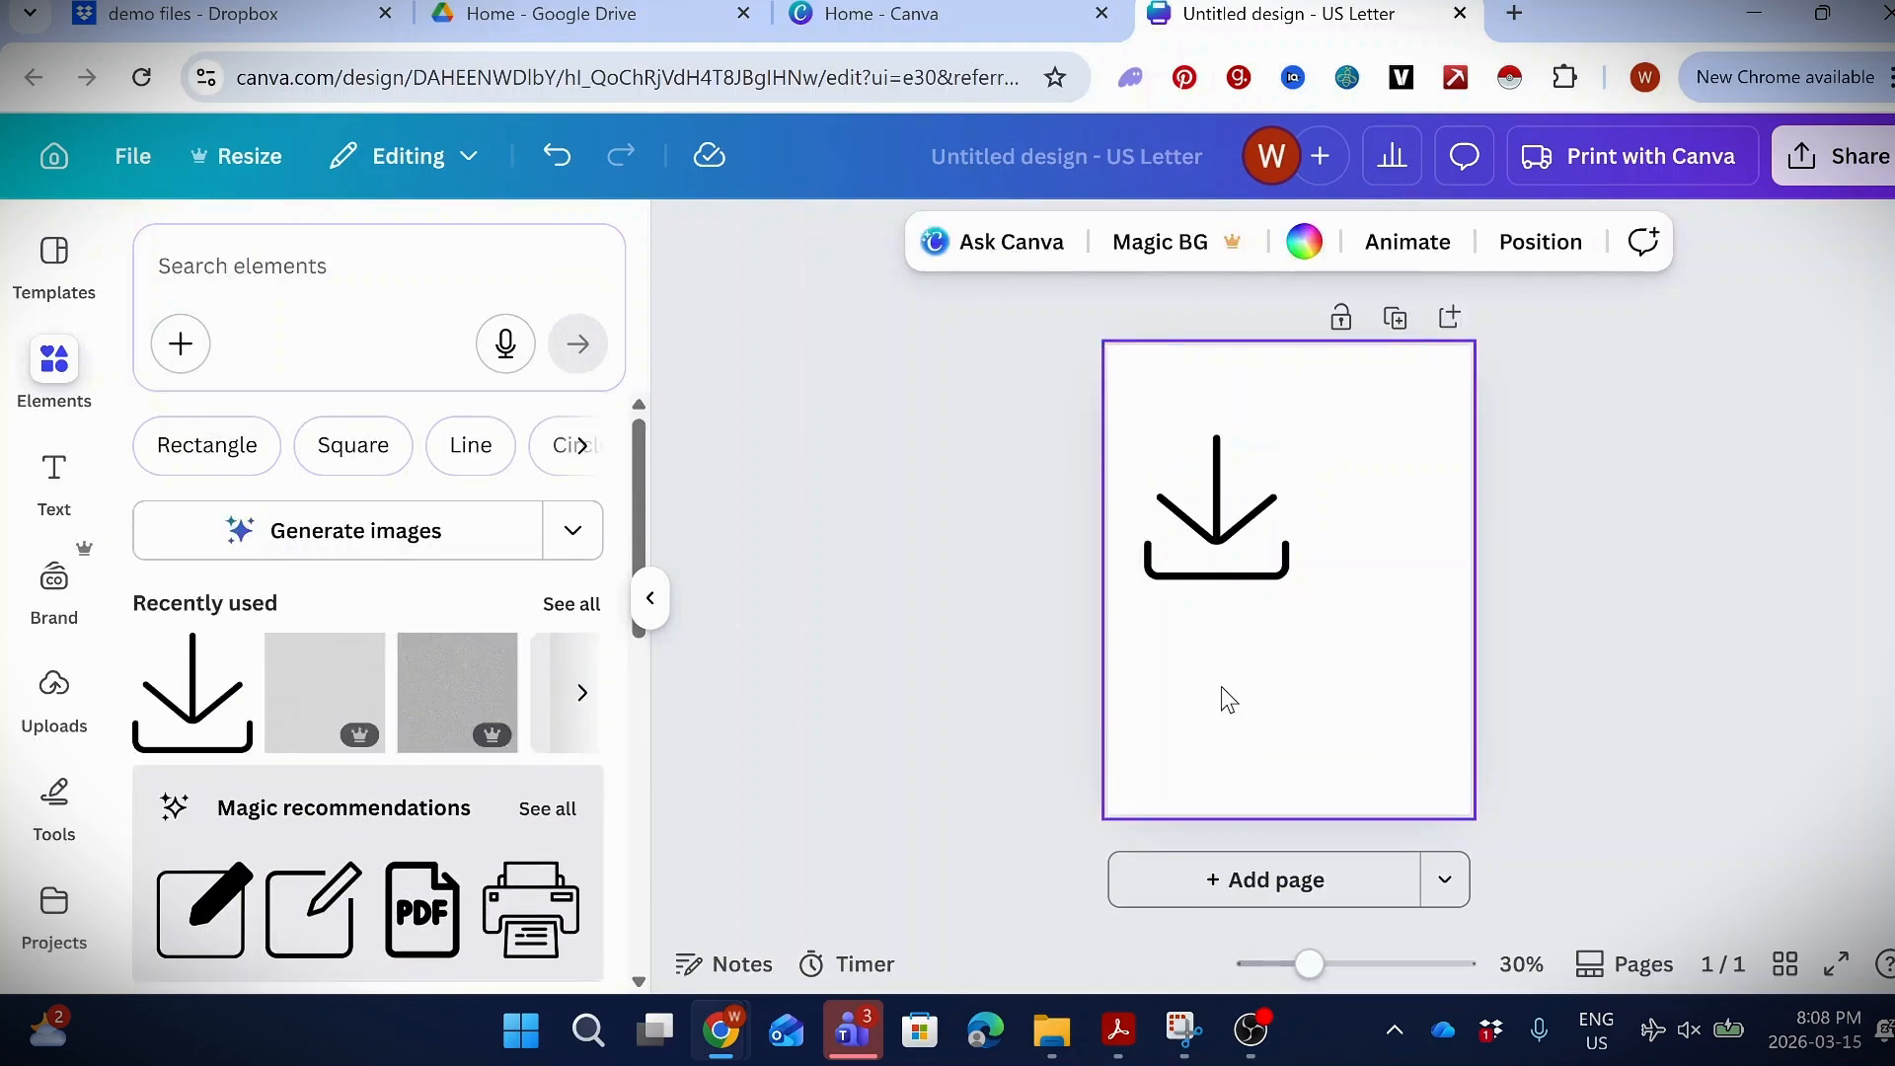
pyautogui.write('your images are available by clicking the link')
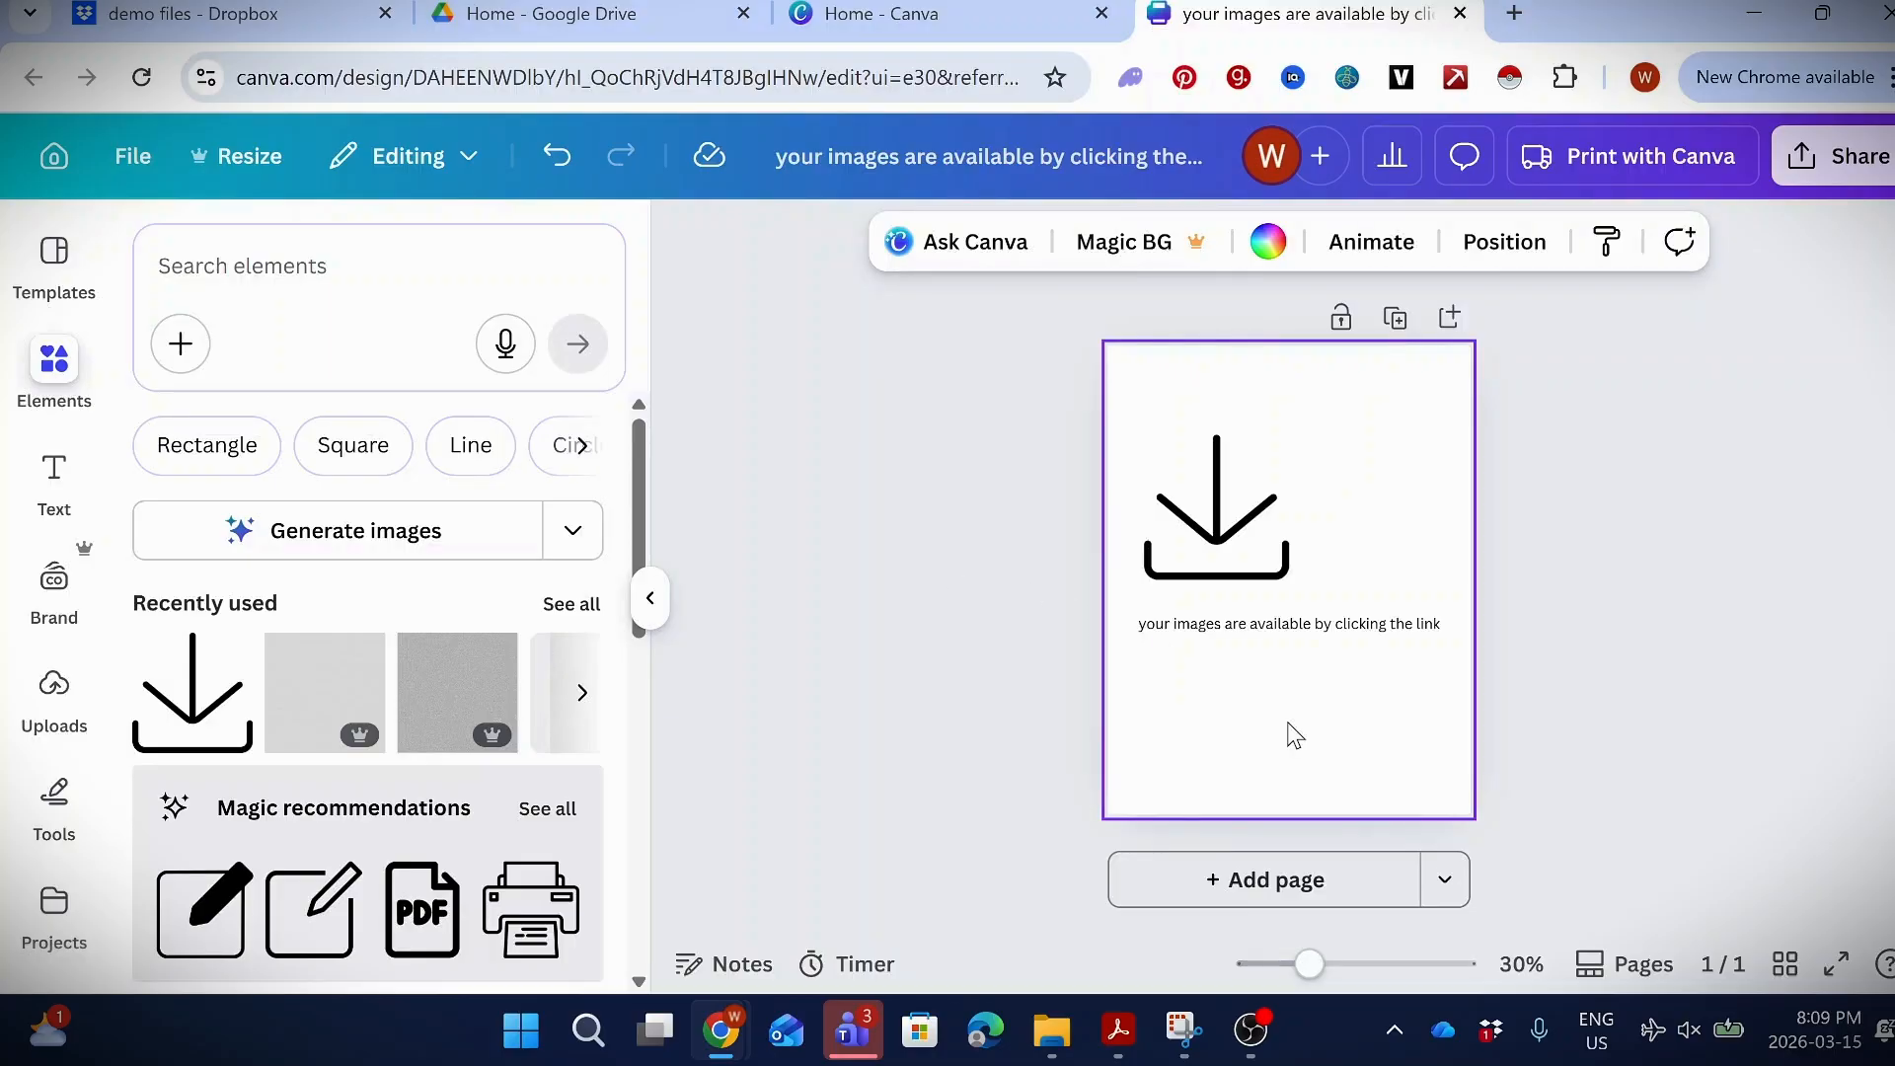
pyautogui.write('tclick her')
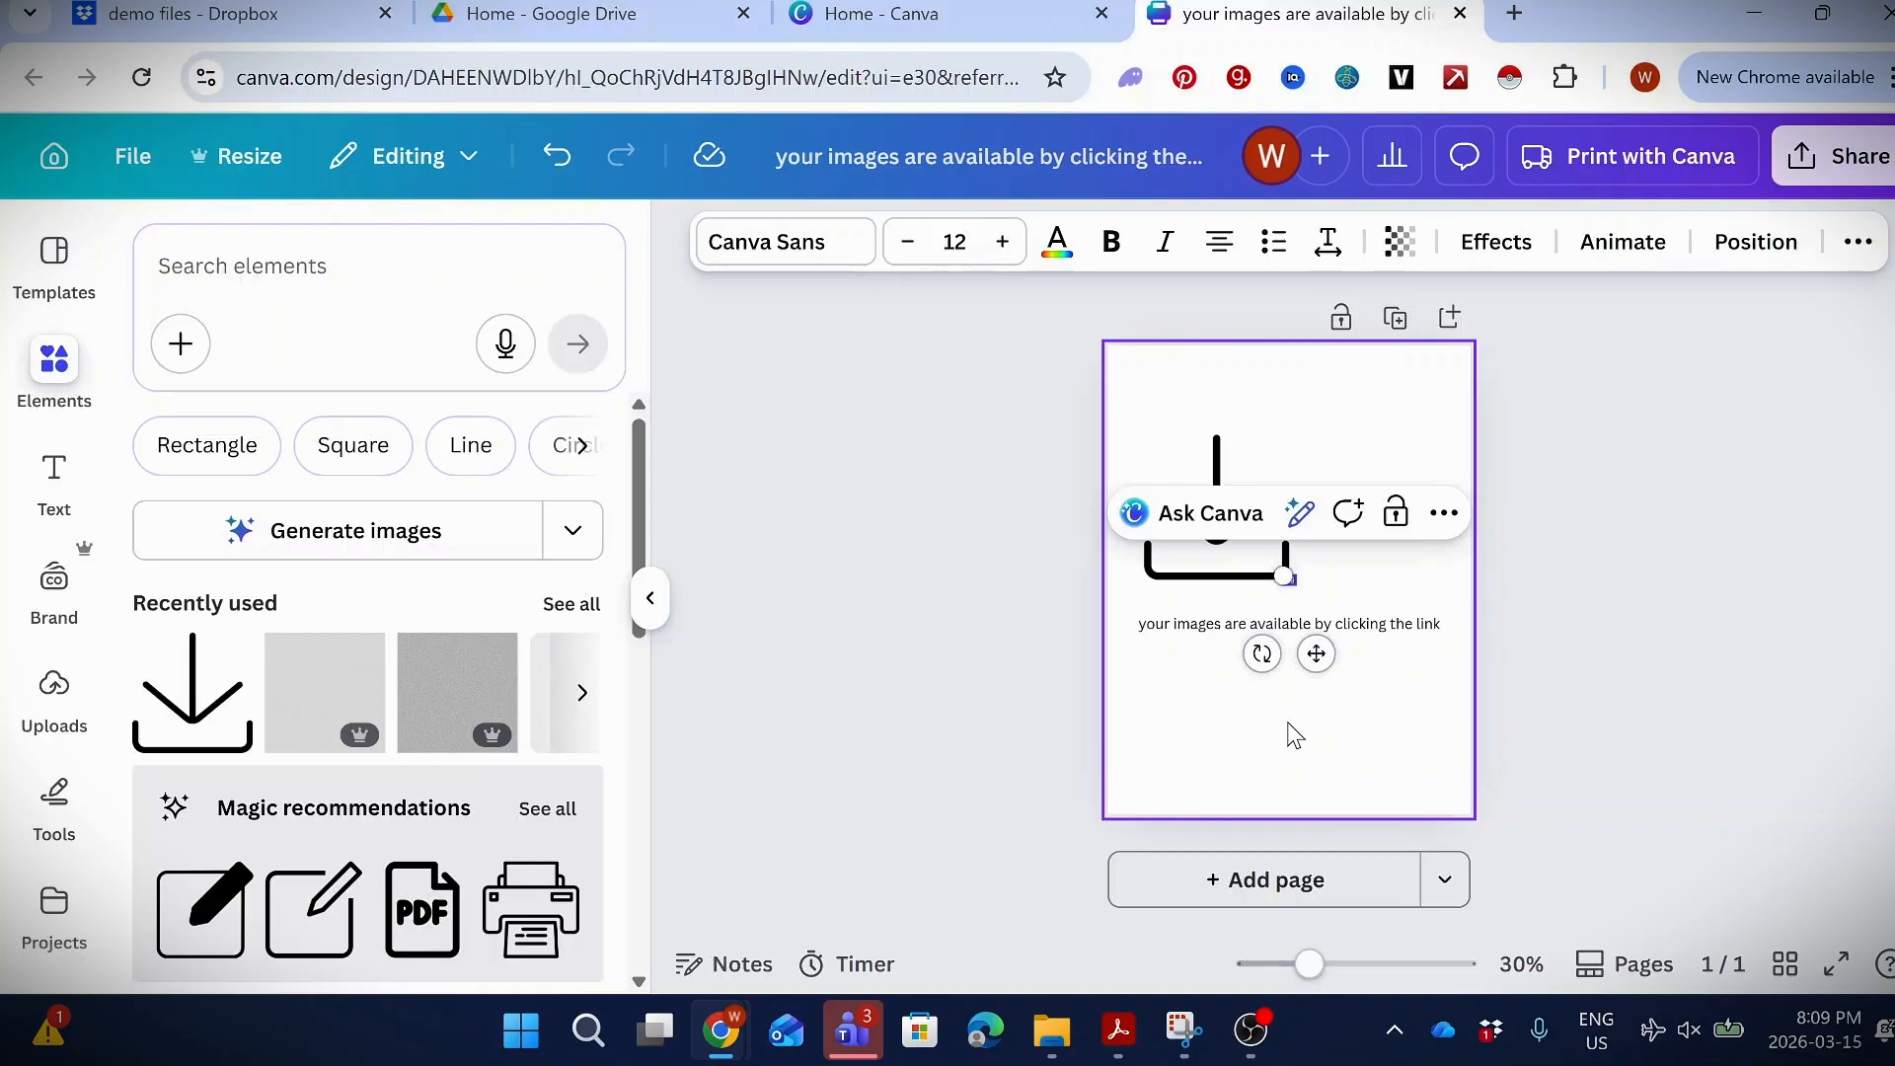
pyautogui.write('e')
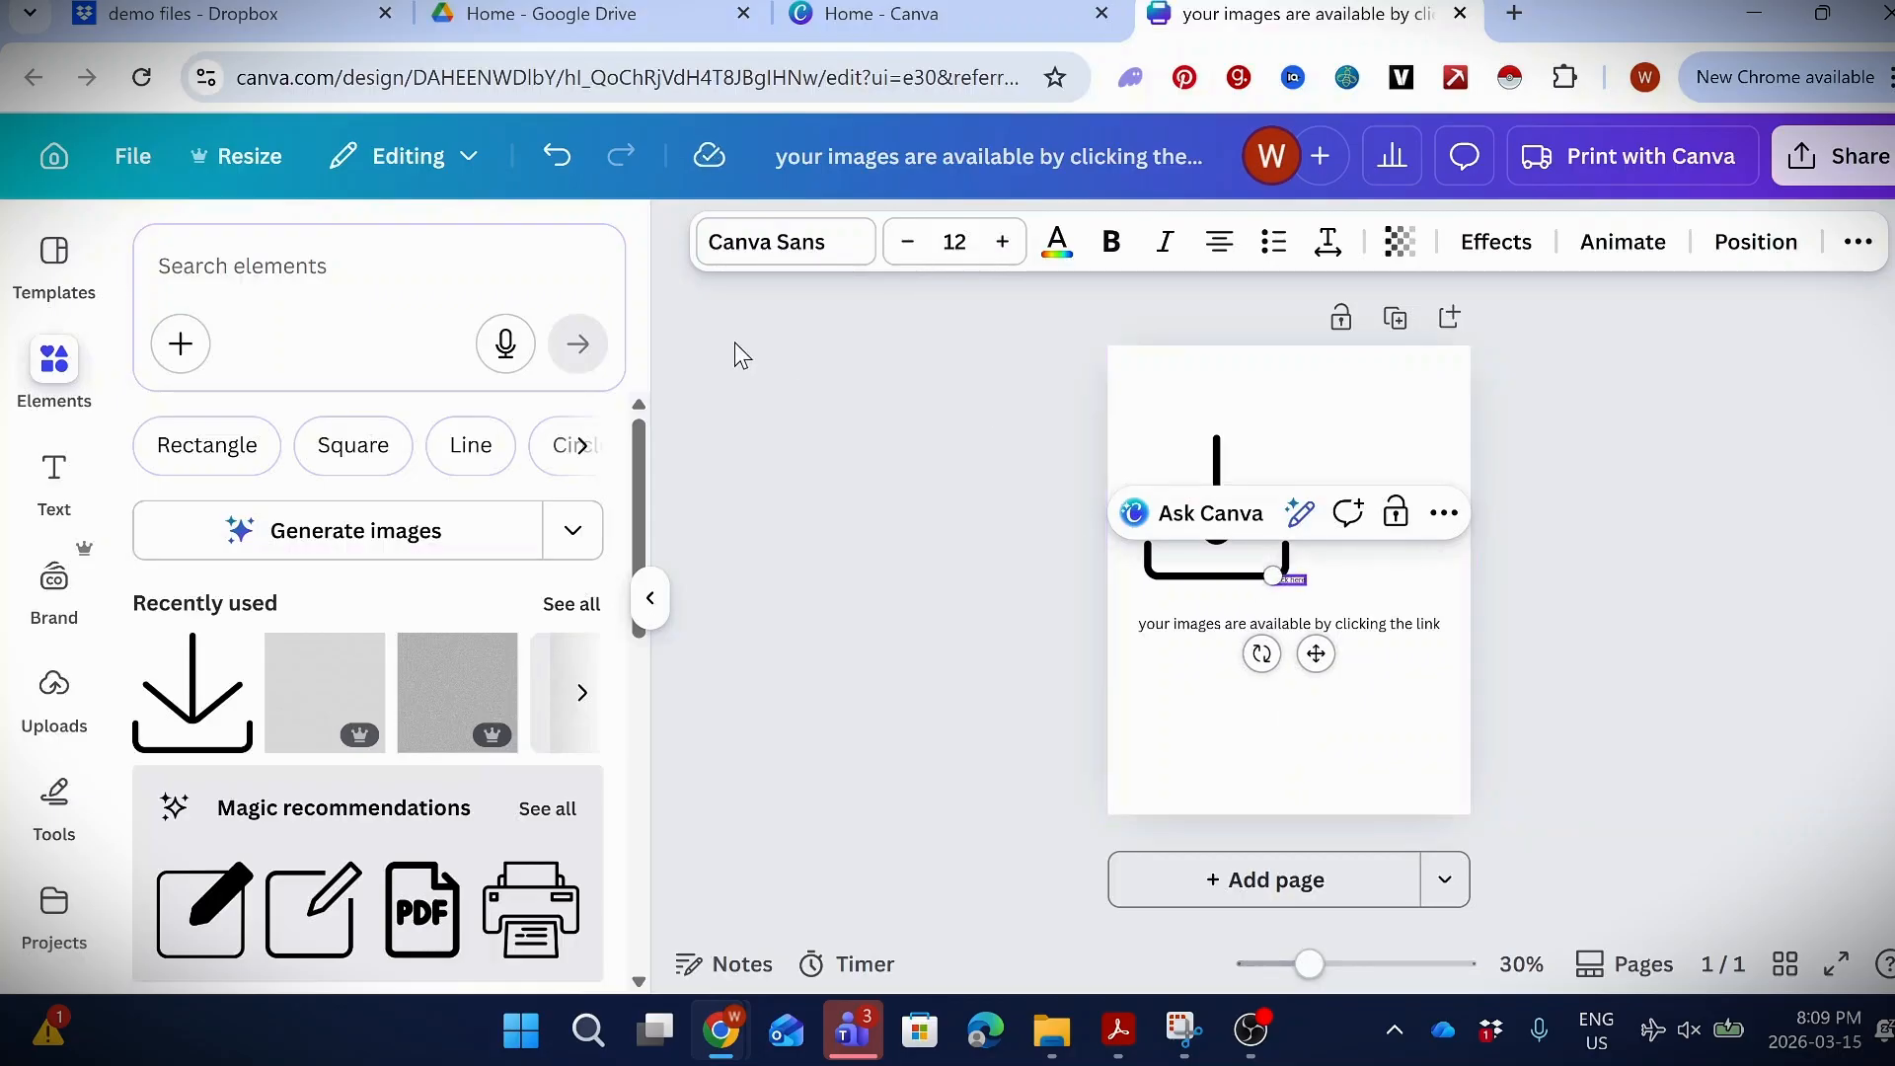
# - Set the "click here" text to size 50 and move it below the sentence about the images
pyautogui.click(954, 241)
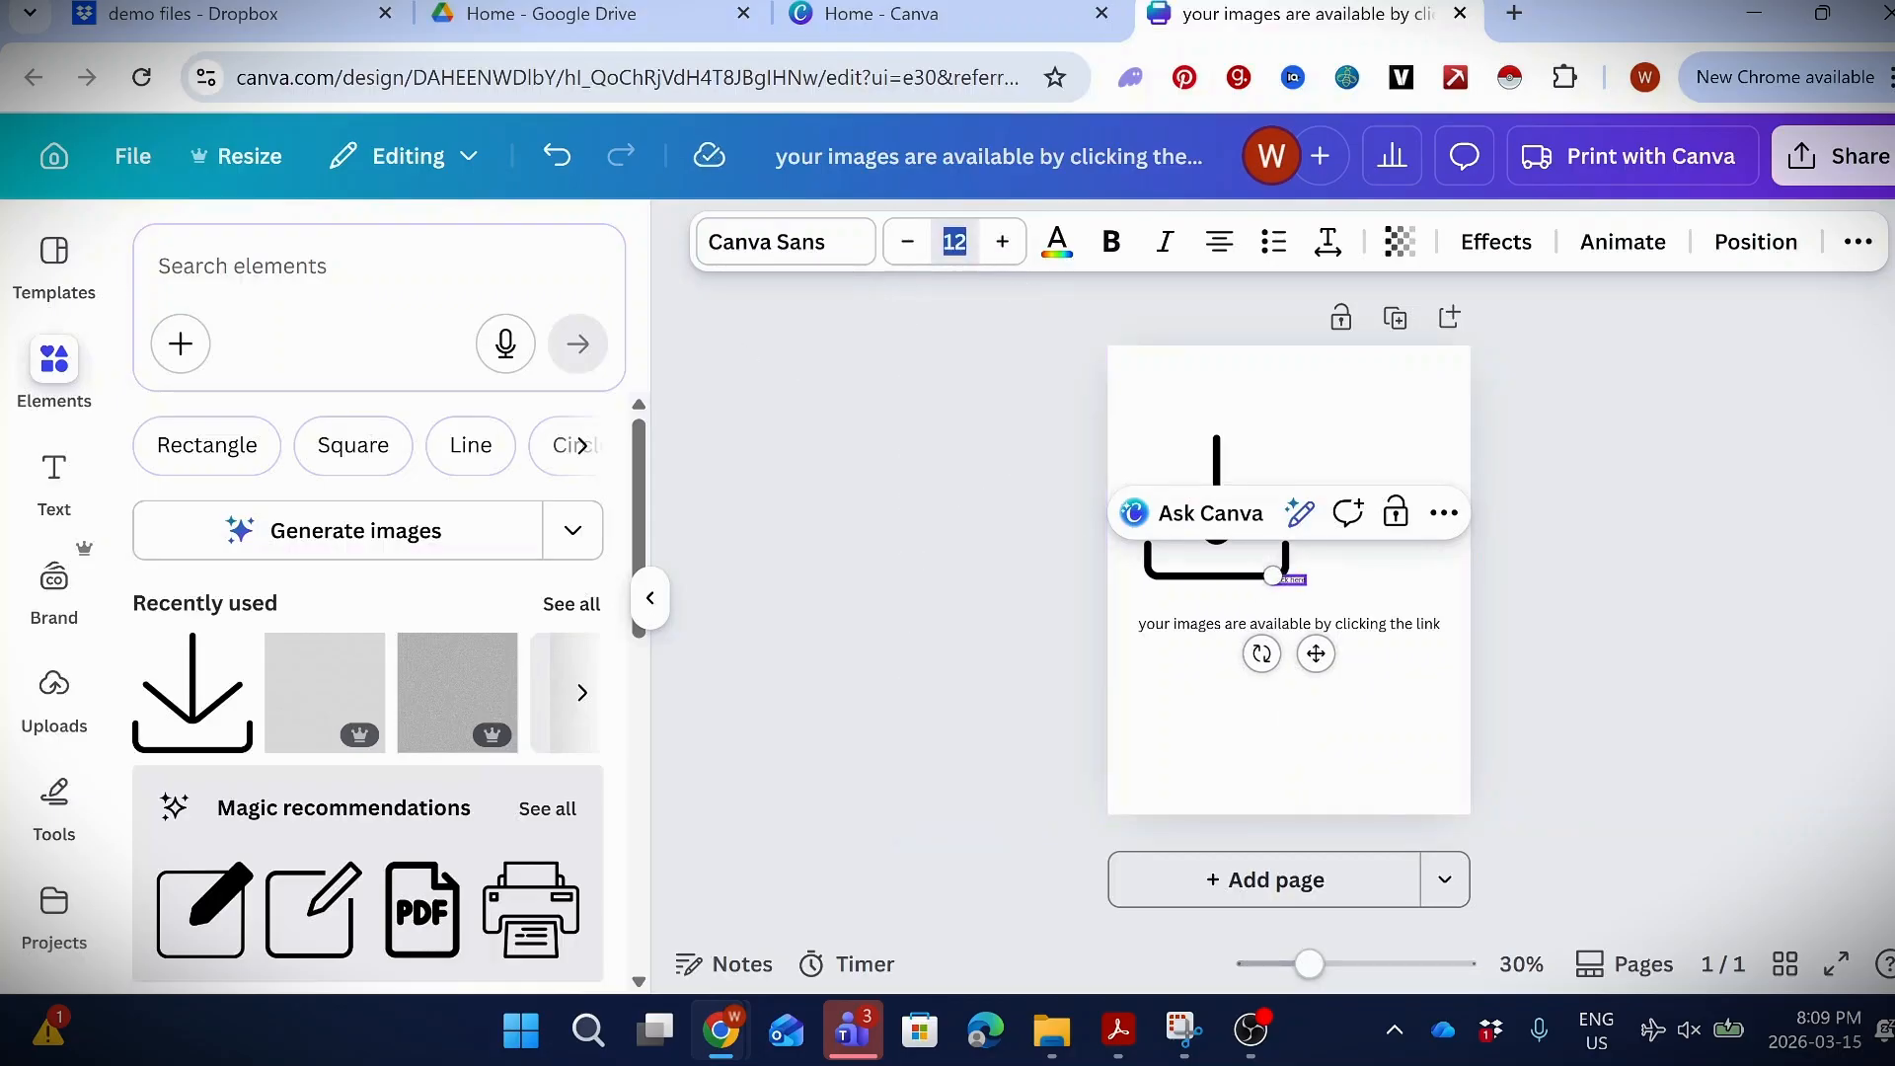
pyautogui.write('50')
pyautogui.press('Return')
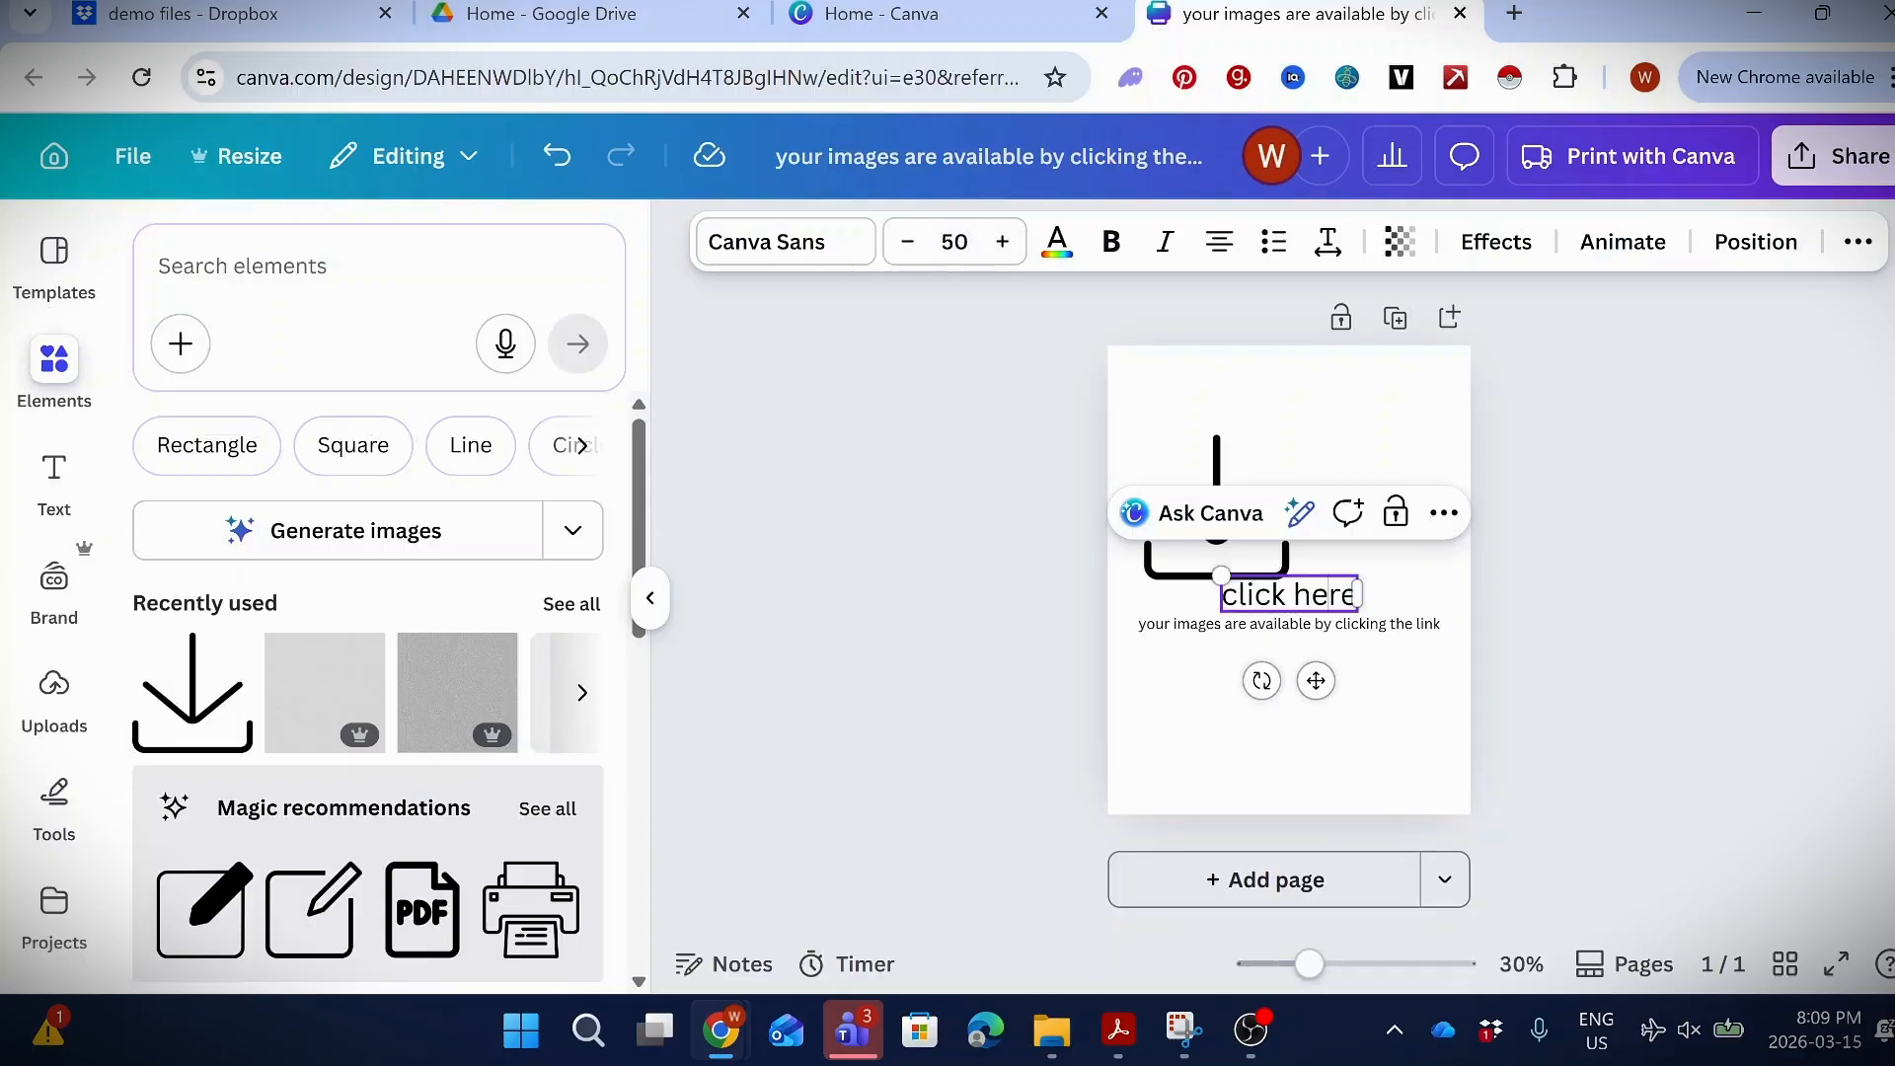
pyautogui.click(1416, 702)
pyautogui.moveTo(1283, 604); pyautogui.dragTo(1281, 703)
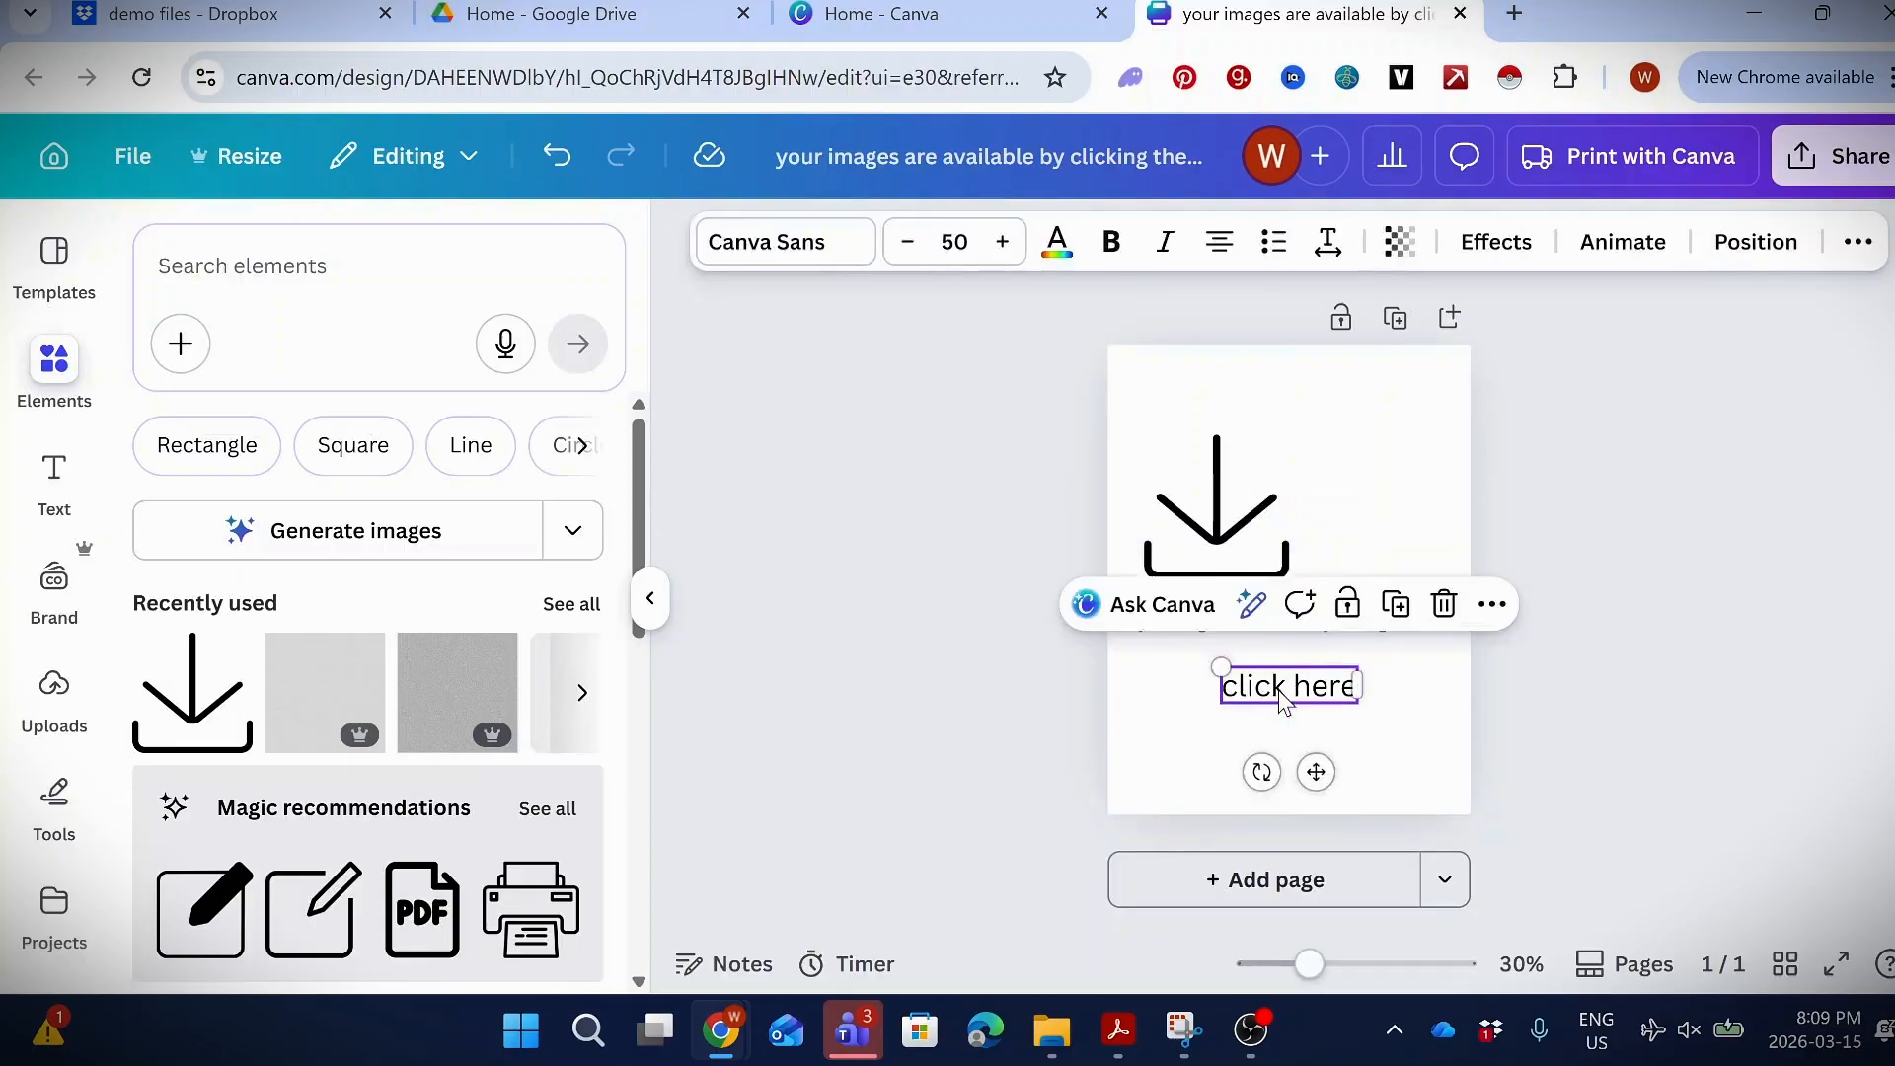
# - Link the "click here" text to the copied Dropbox folder URL and open the link to test it
pyautogui.rightClick(1311, 700)
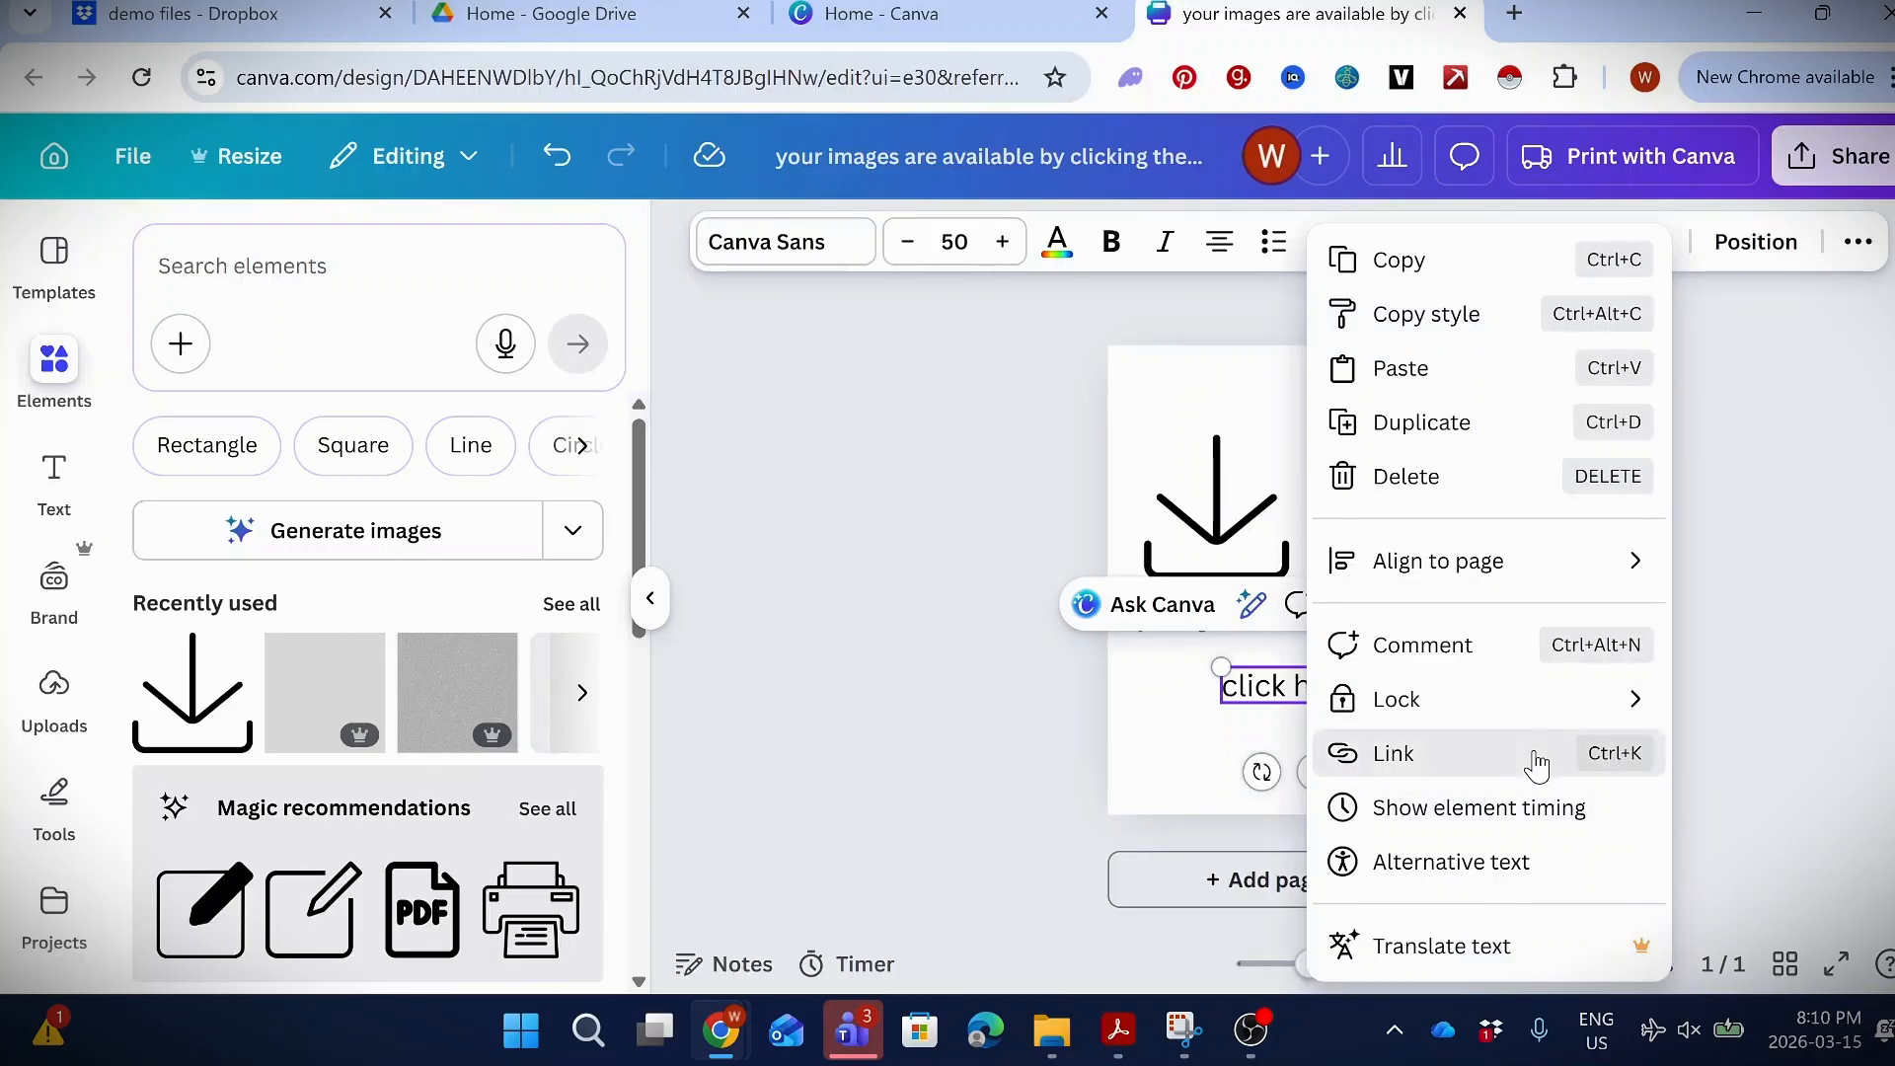
pyautogui.click(1482, 763)
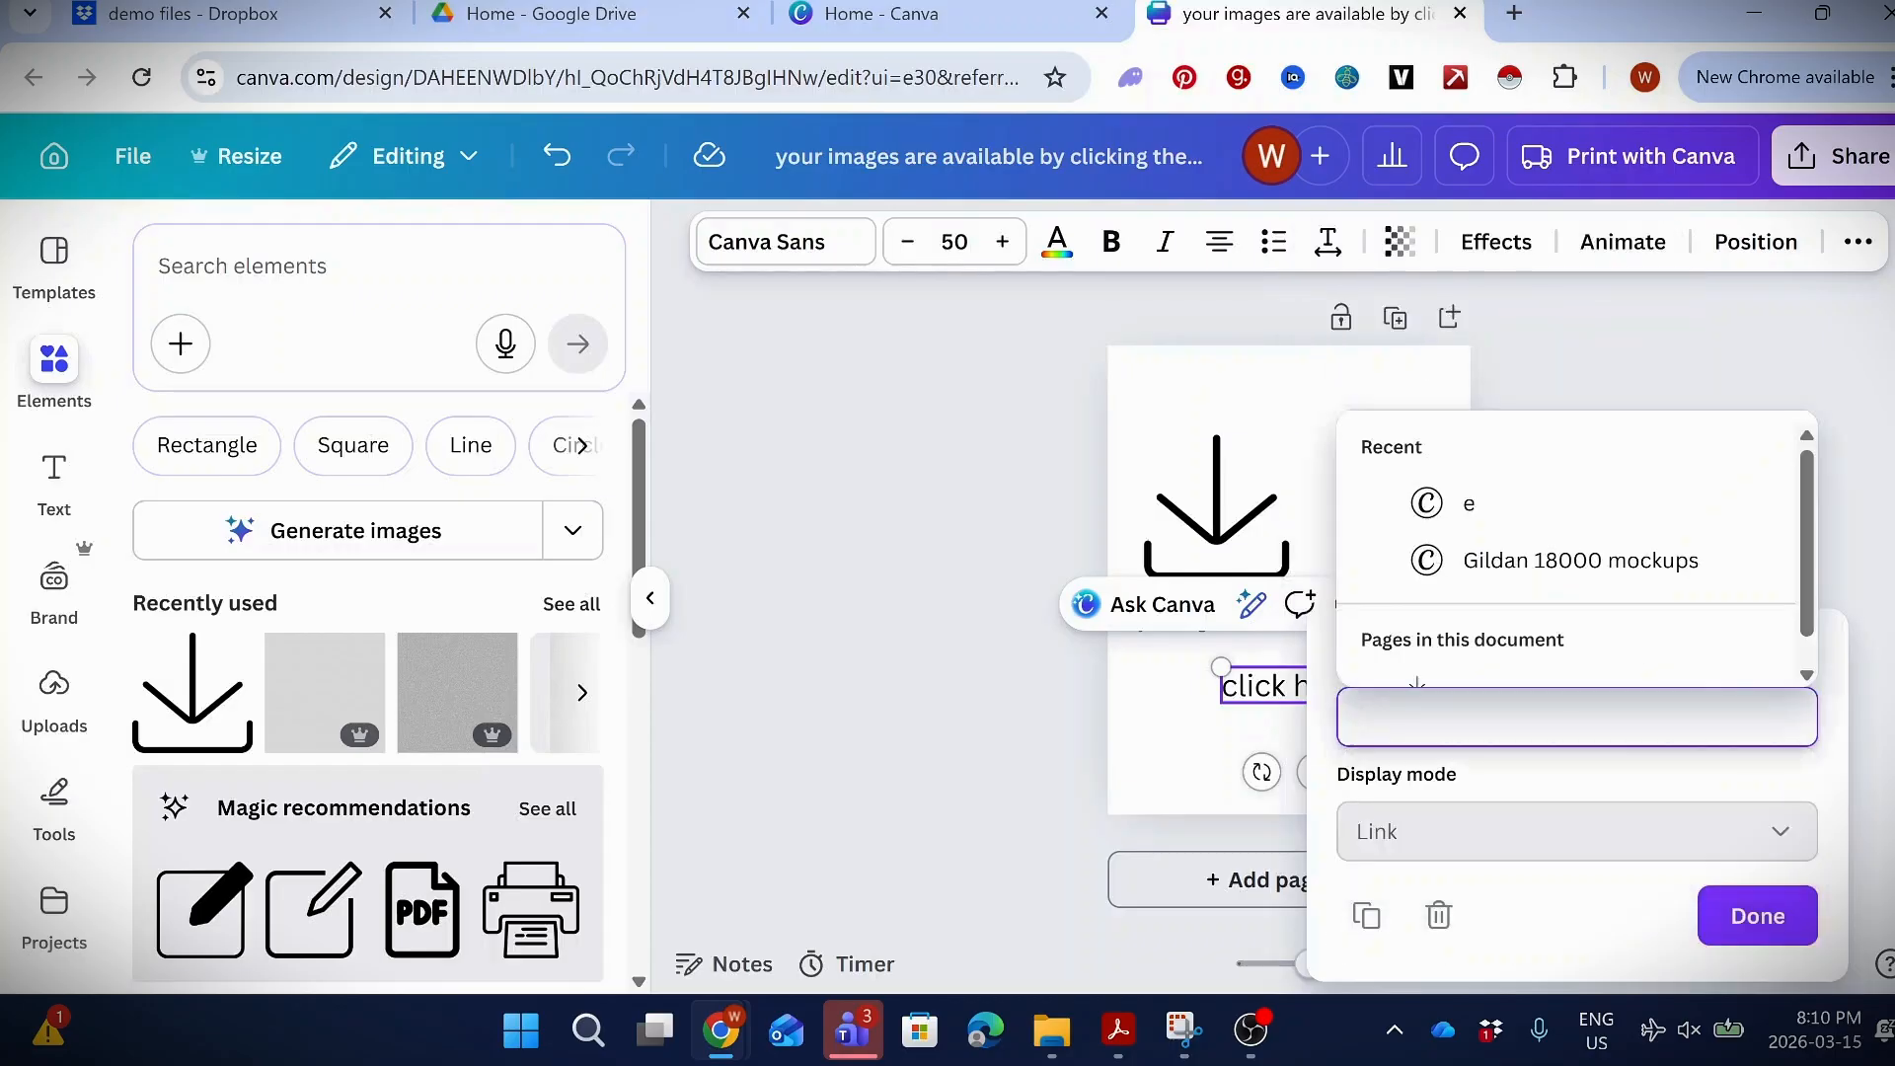
pyautogui.click(1330, 681)
pyautogui.click(1357, 716)
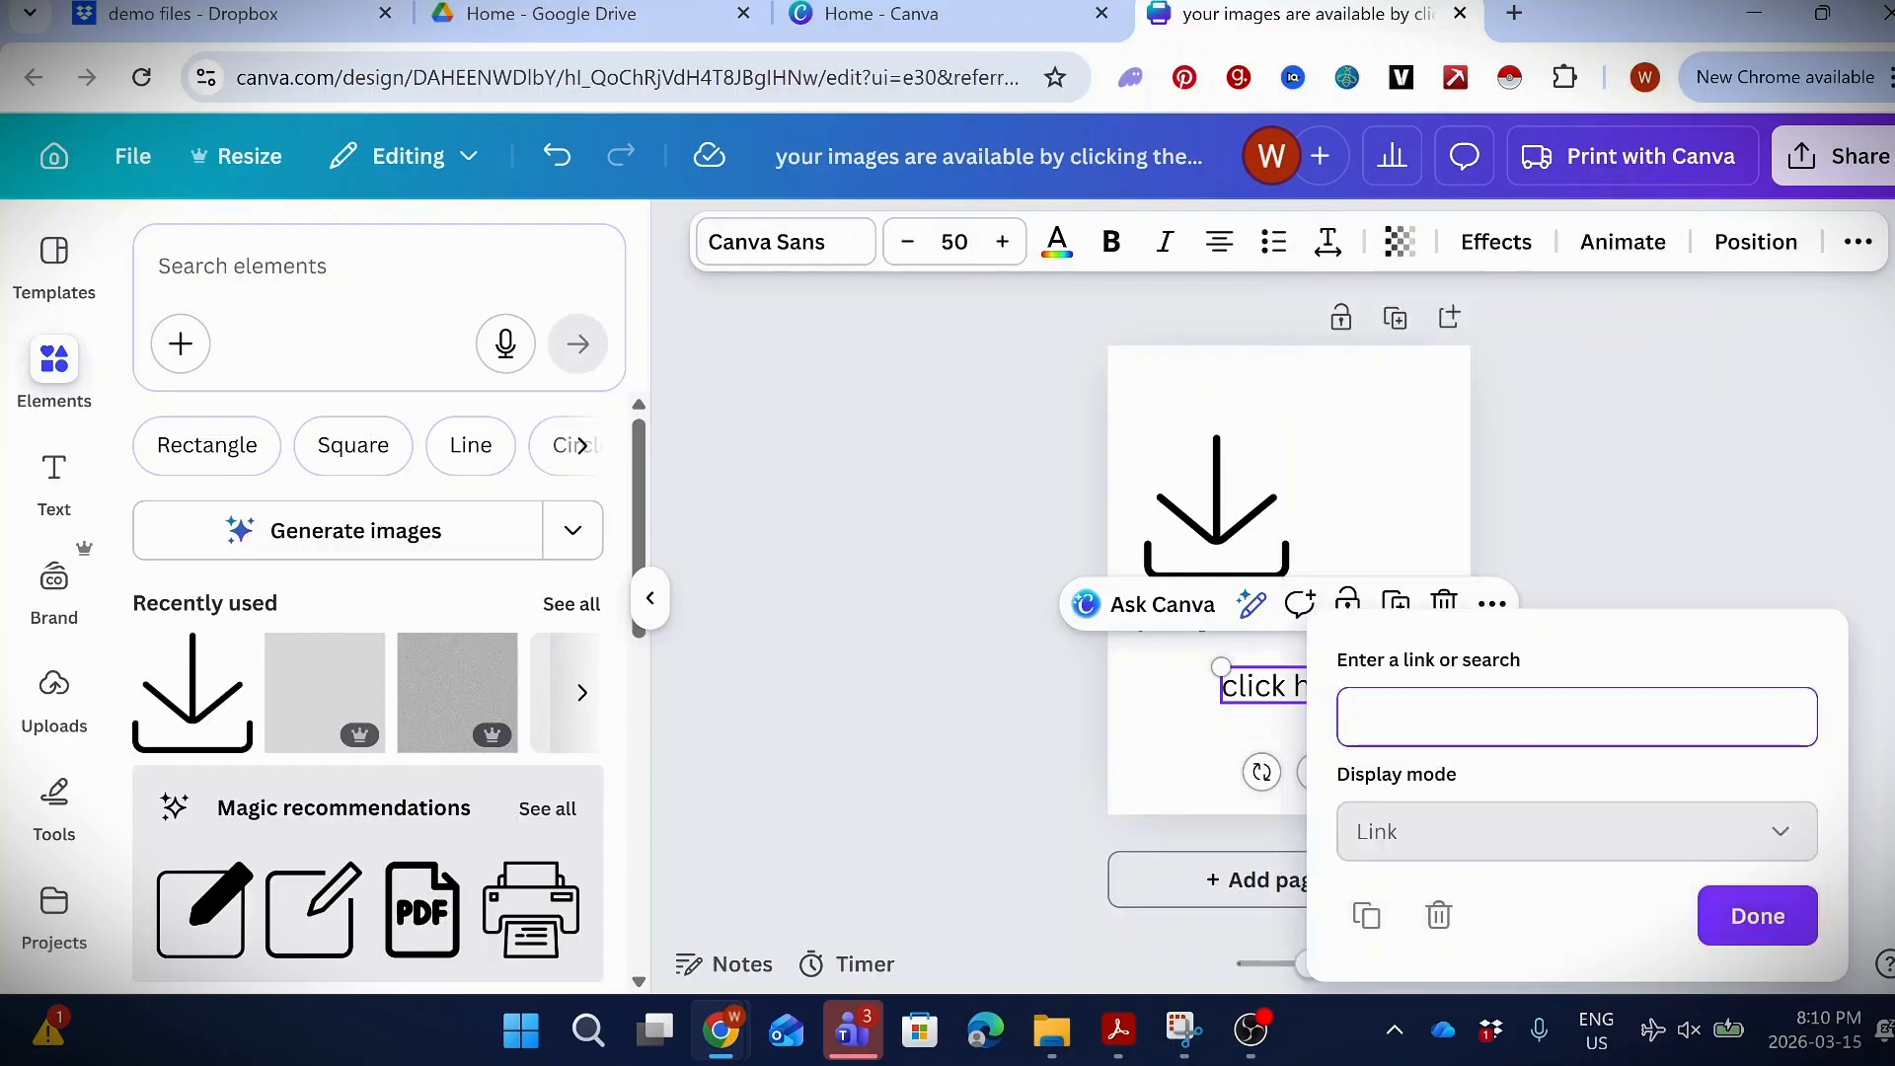
pyautogui.hotkey('ctrl', 'v')
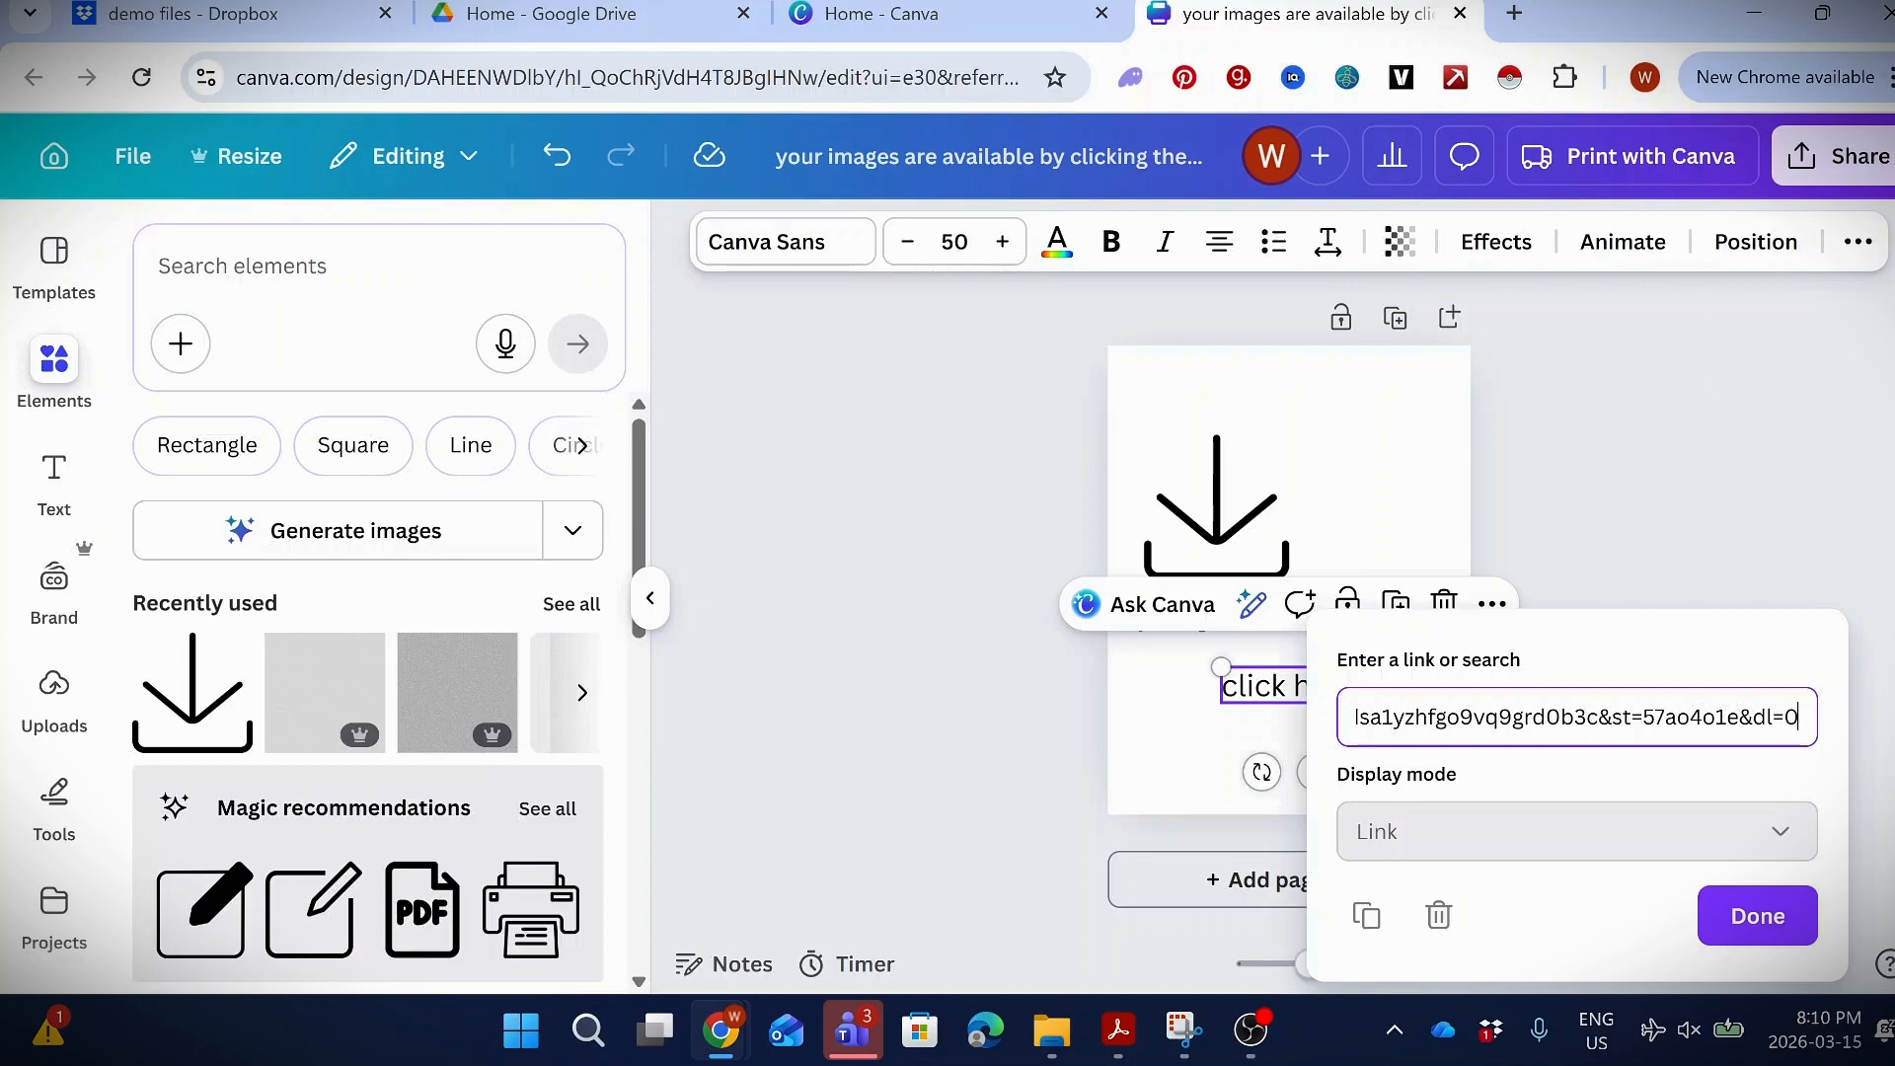
pyautogui.click(1791, 913)
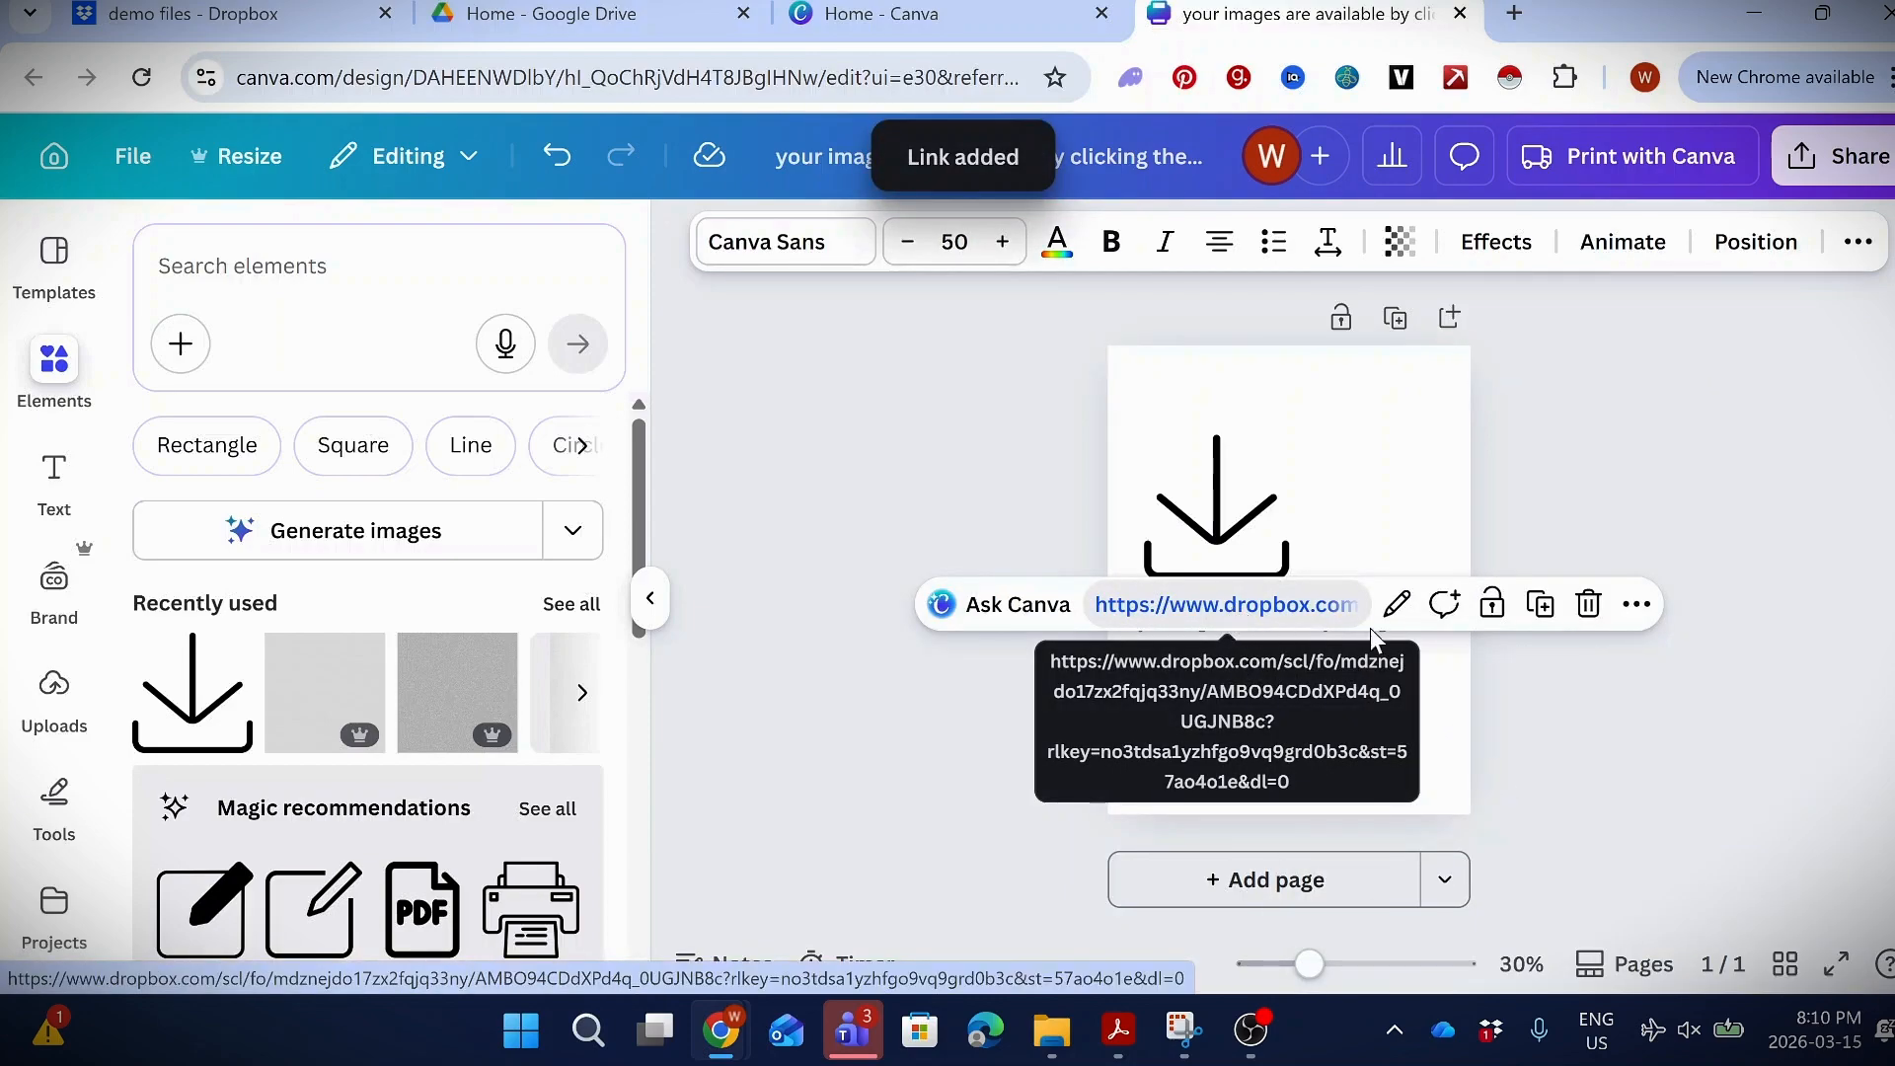
pyautogui.click(1164, 605)
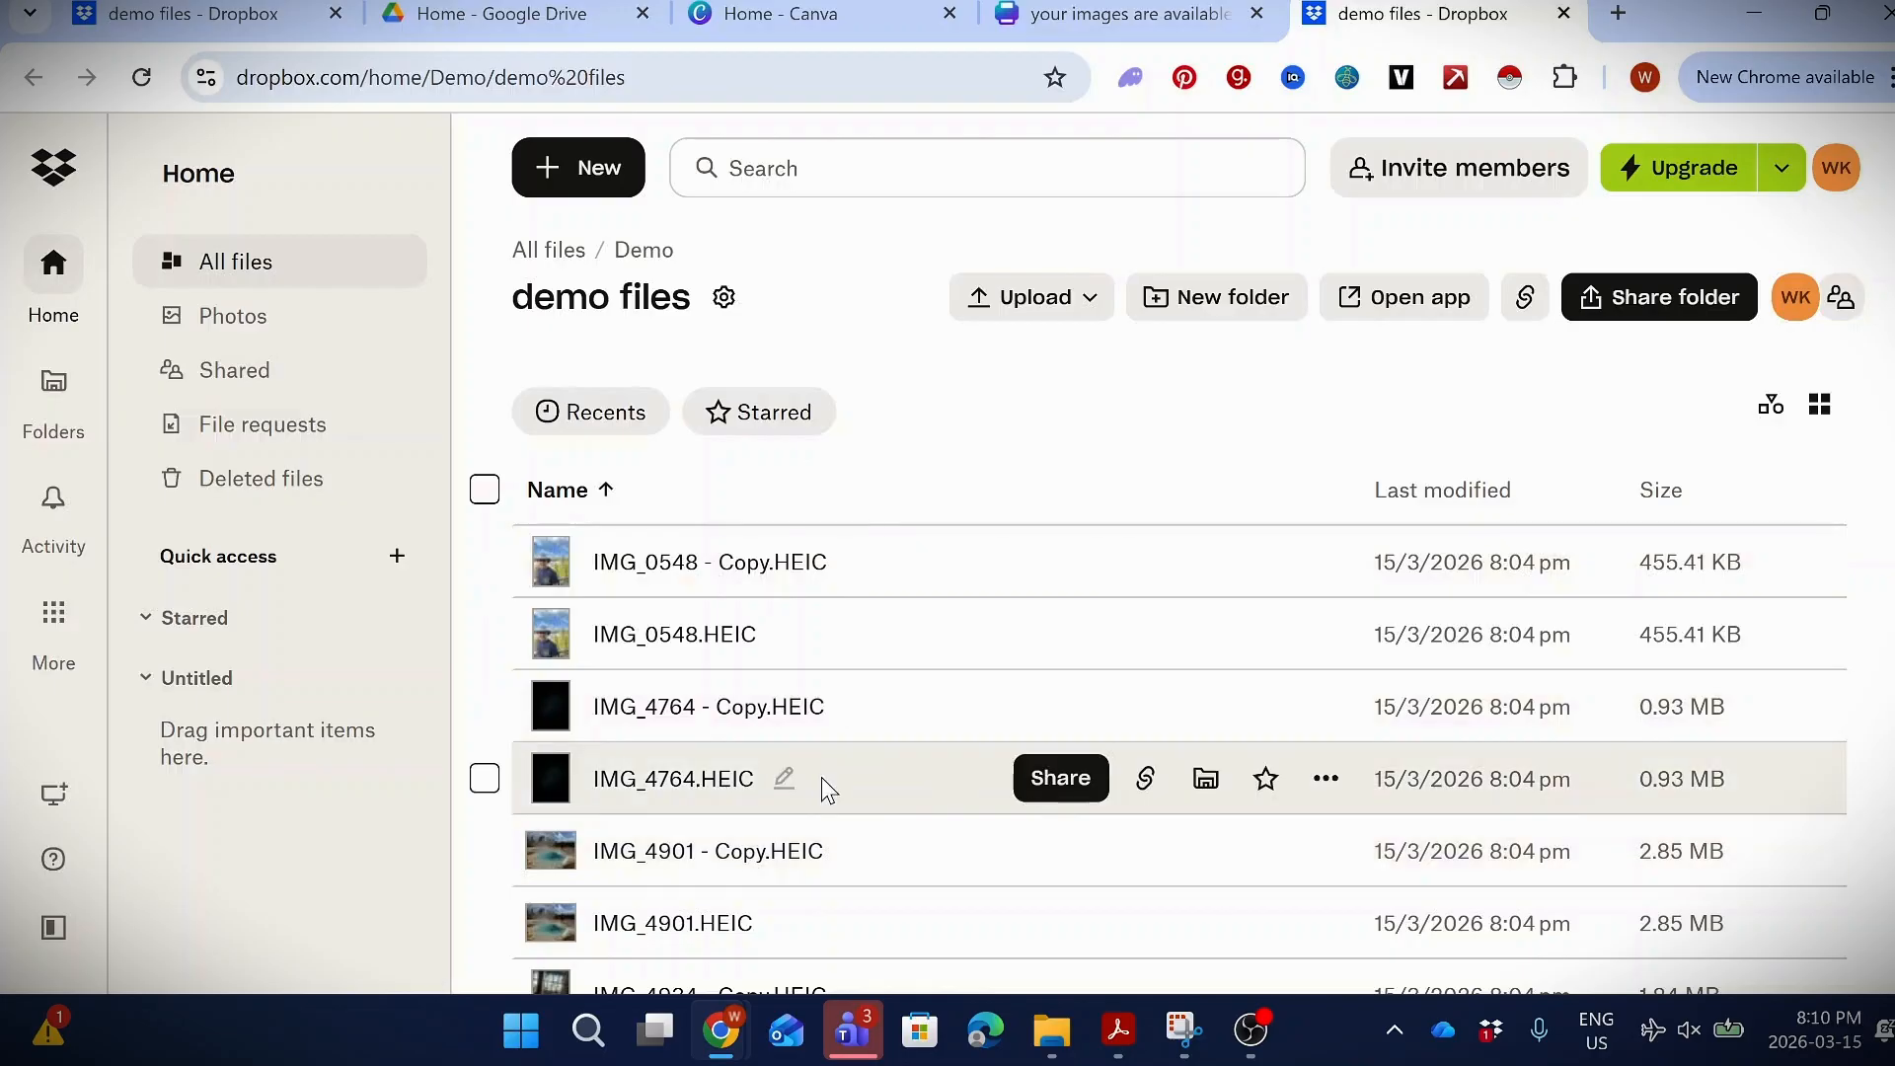
# - Close the Dropbox test tab, download the Canva design as PDF Print and view the "click here" link in the exported file
pyautogui.click(1564, 14)
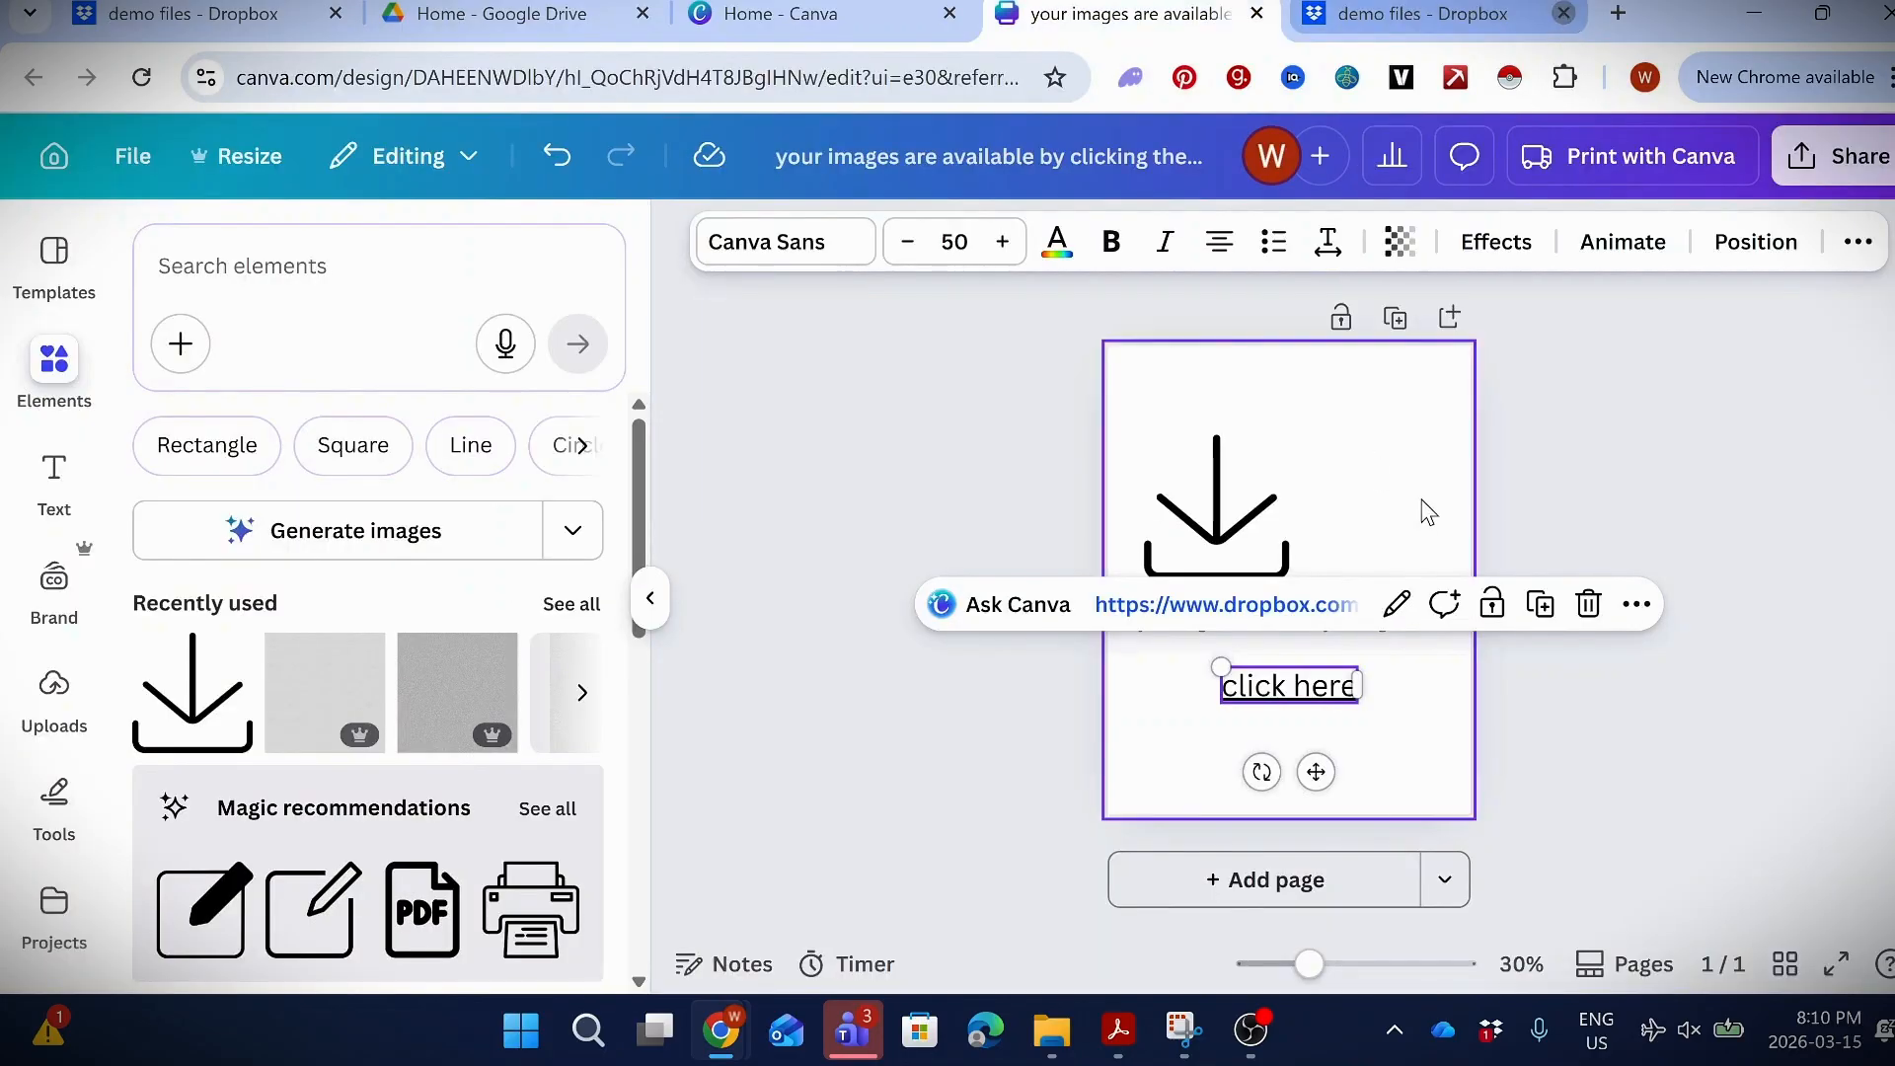
pyautogui.click(1523, 457)
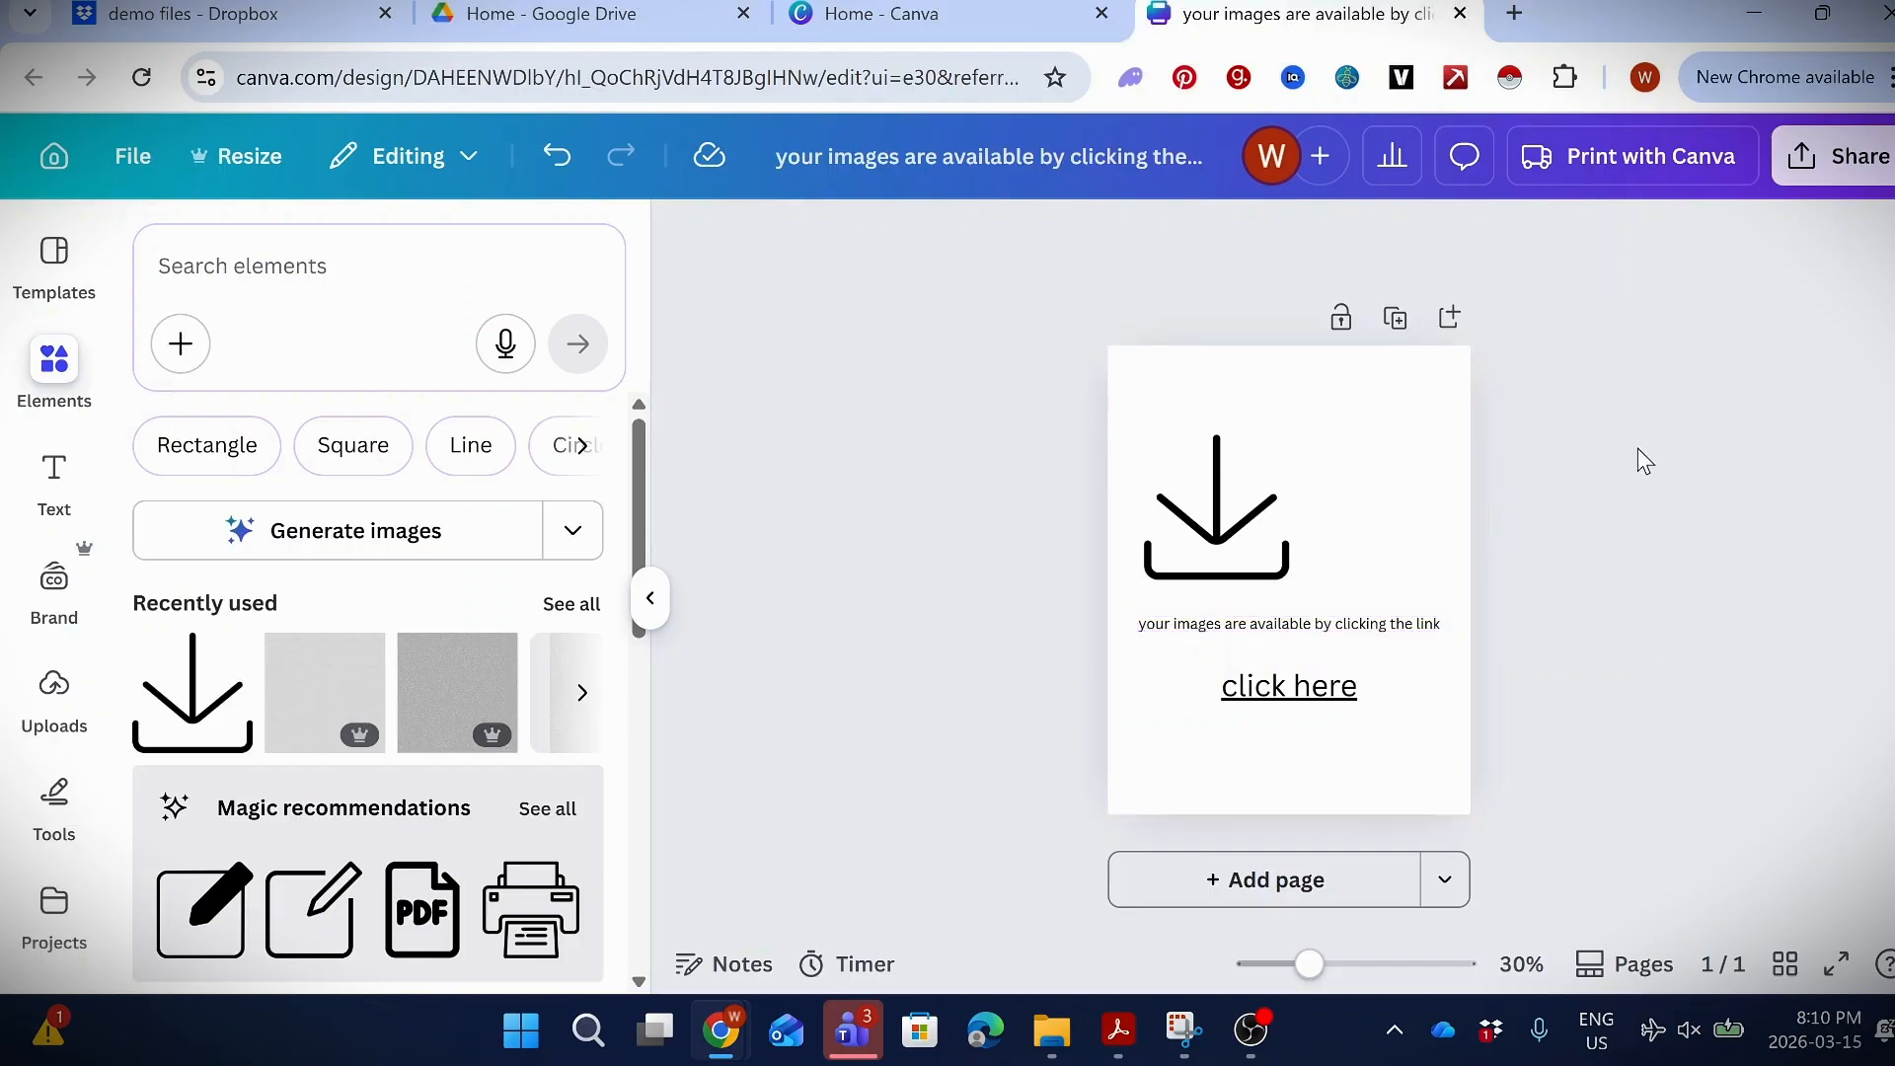
pyautogui.click(1837, 176)
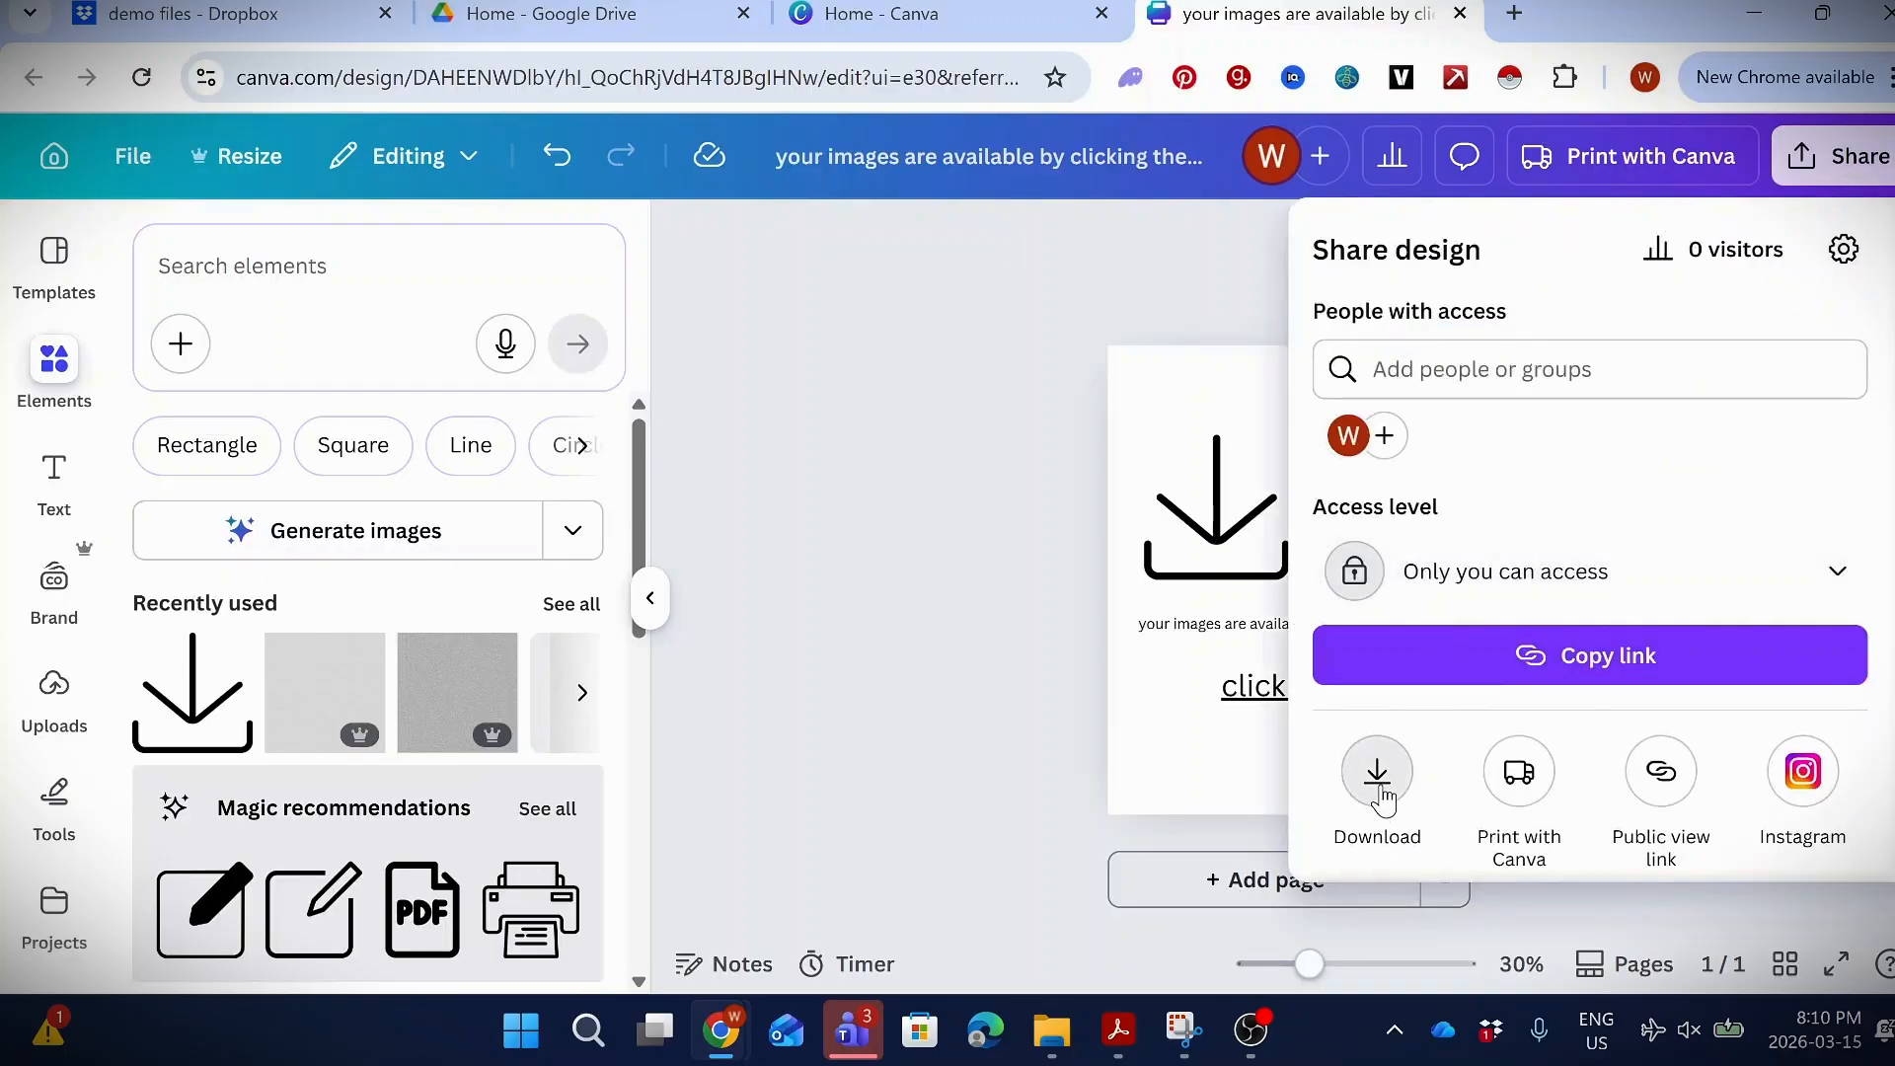
pyautogui.click(1378, 774)
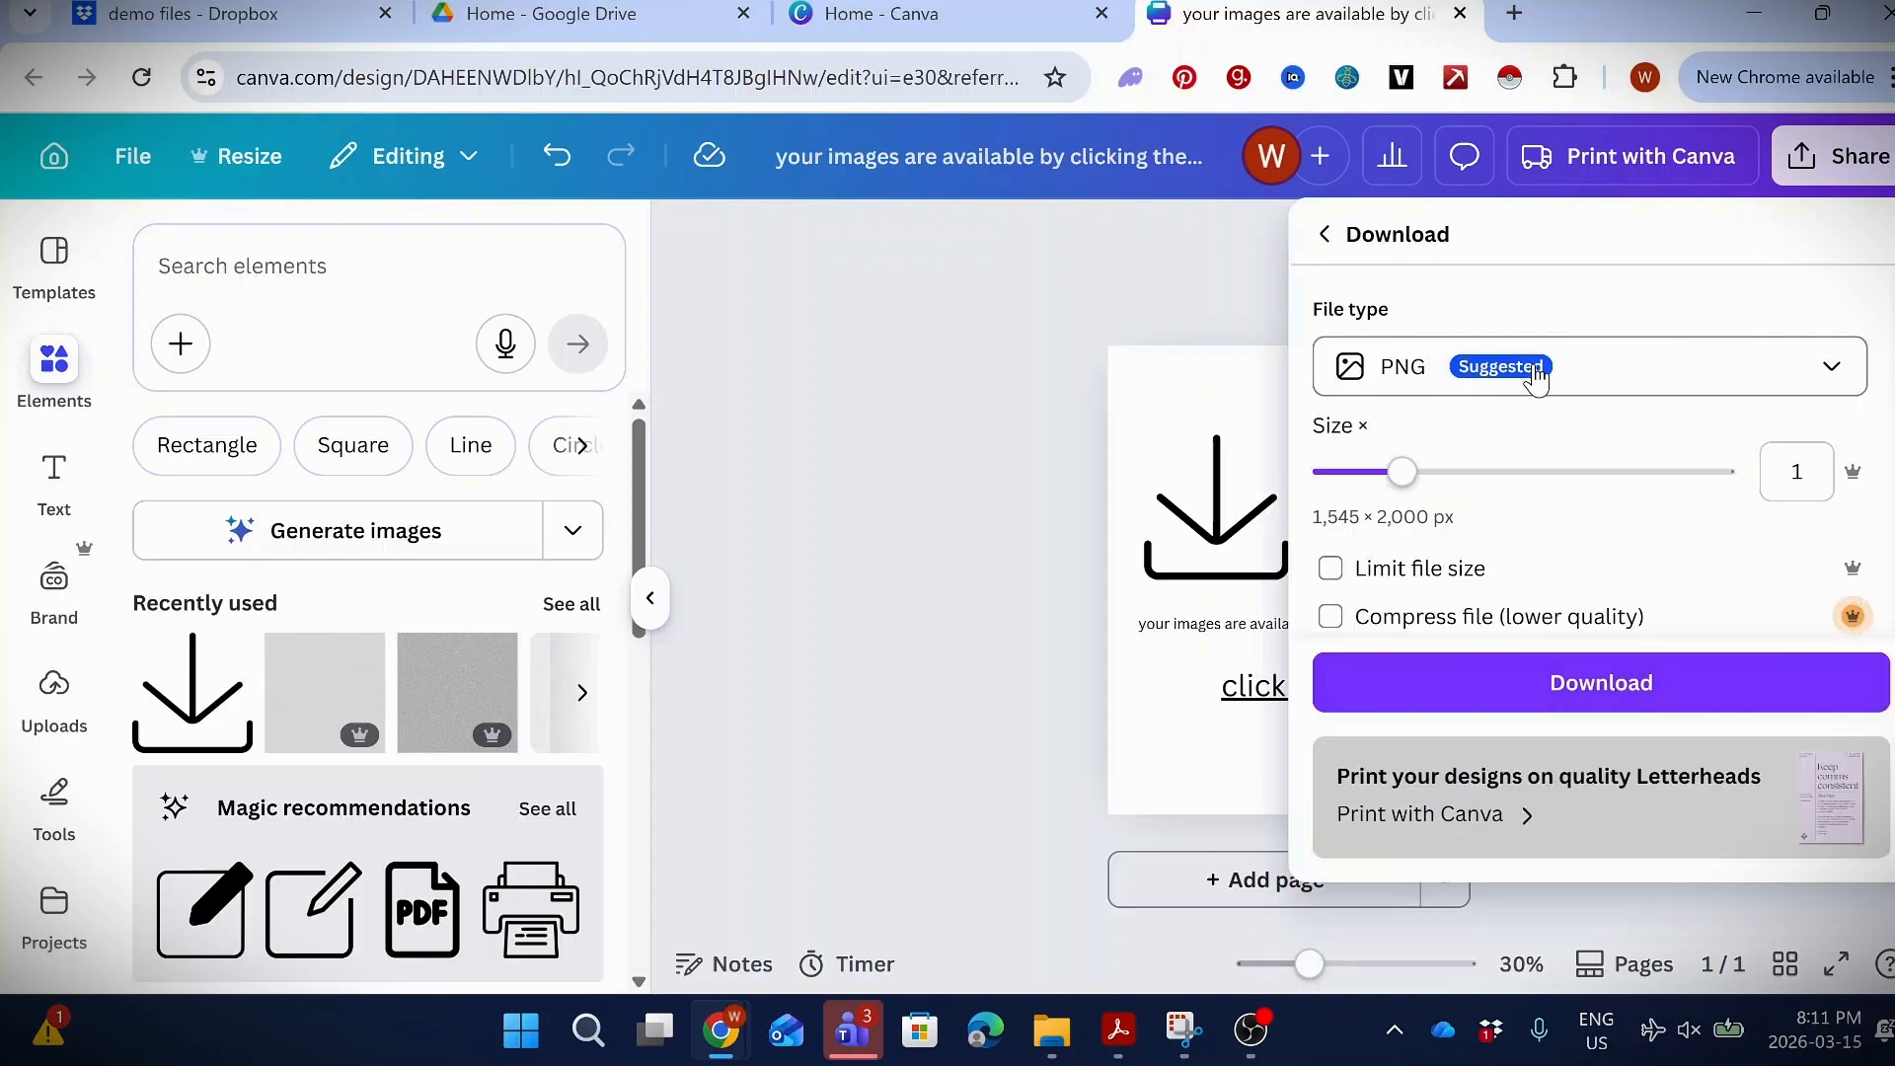
pyautogui.click(1596, 386)
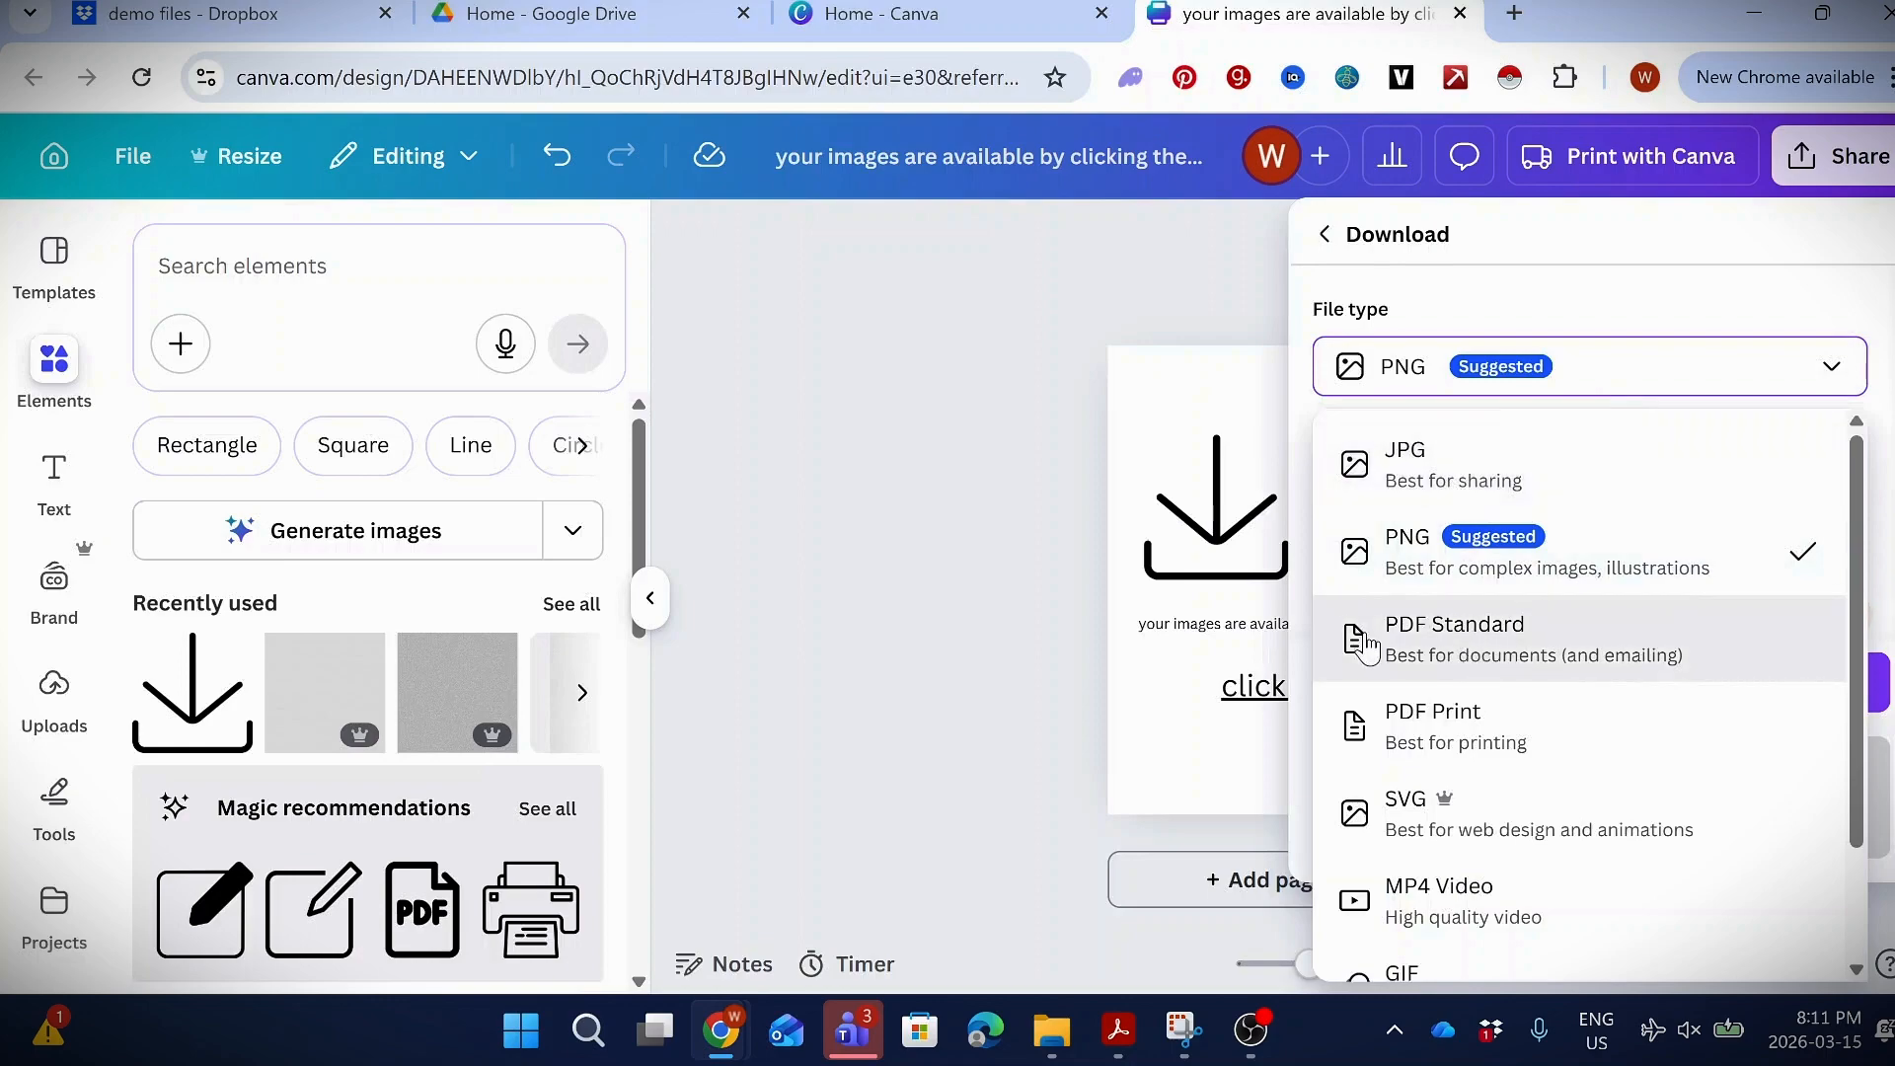
pyautogui.click(1502, 753)
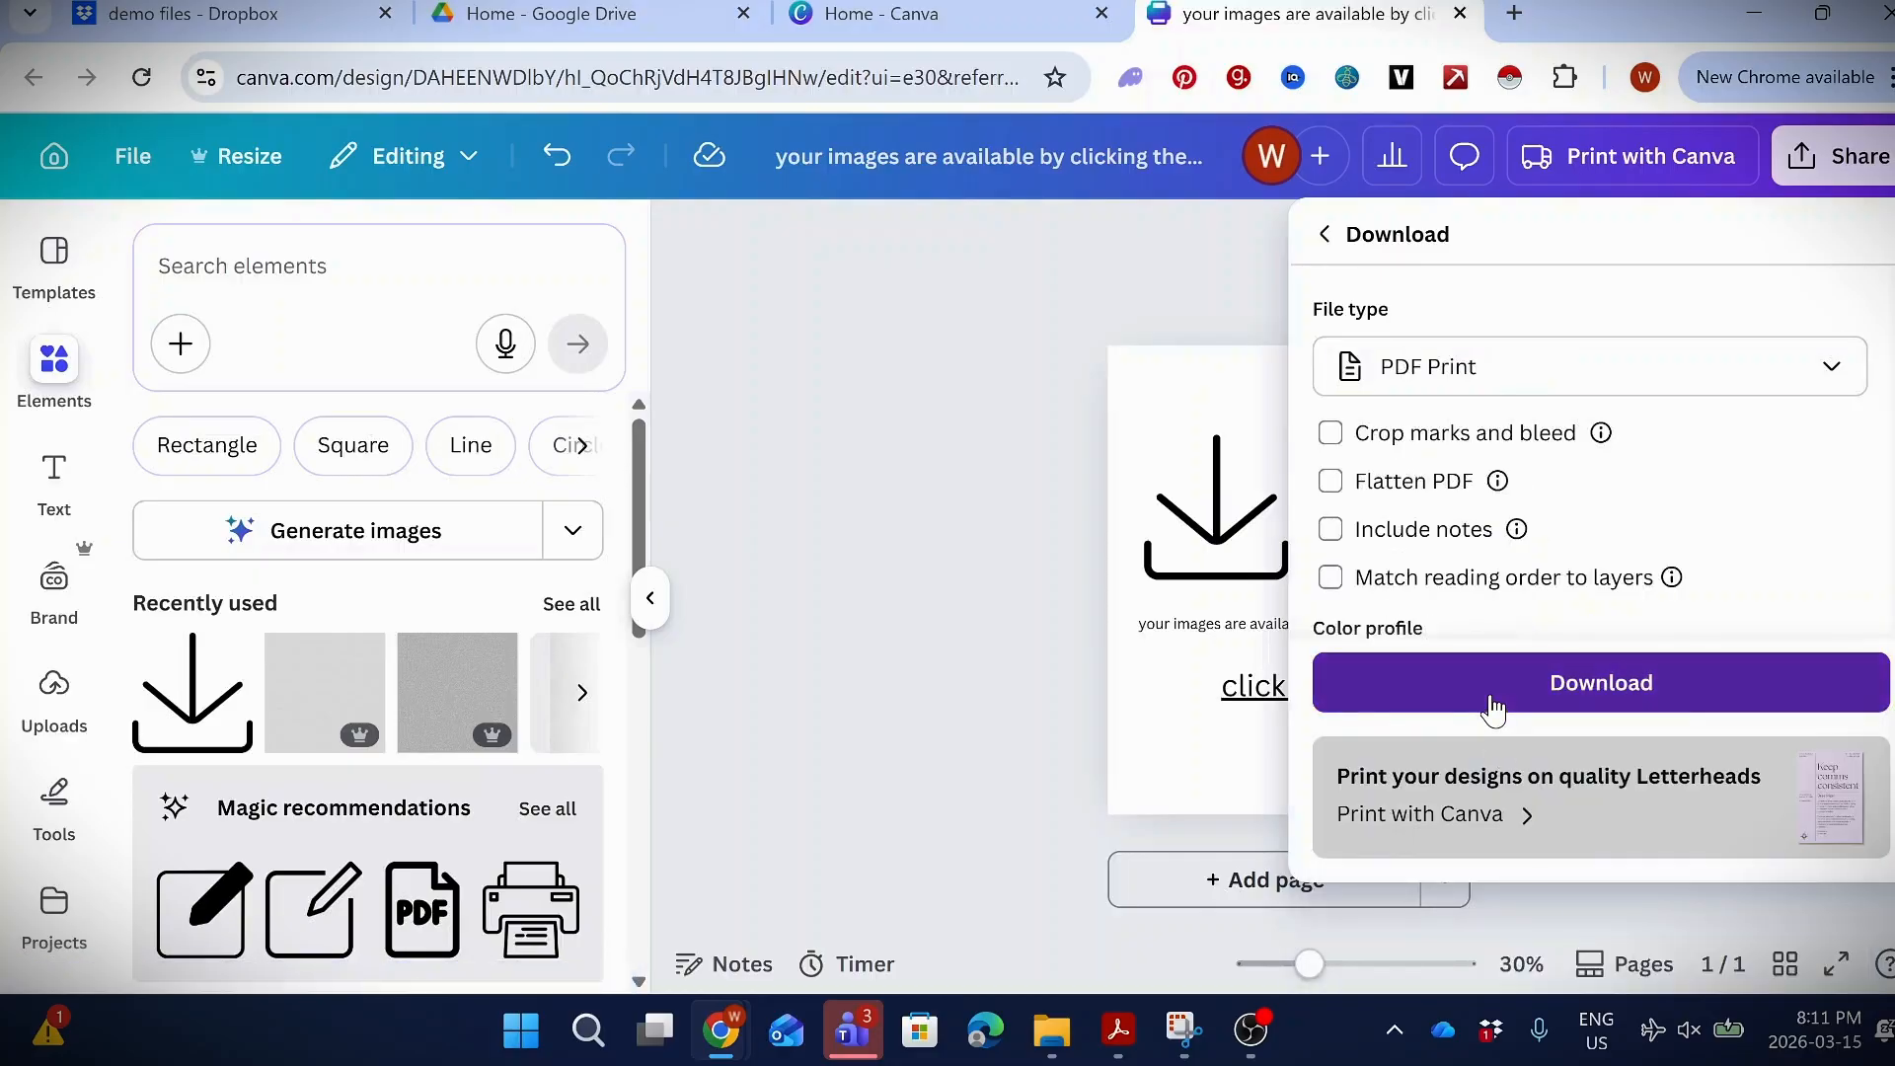
pyautogui.click(1492, 702)
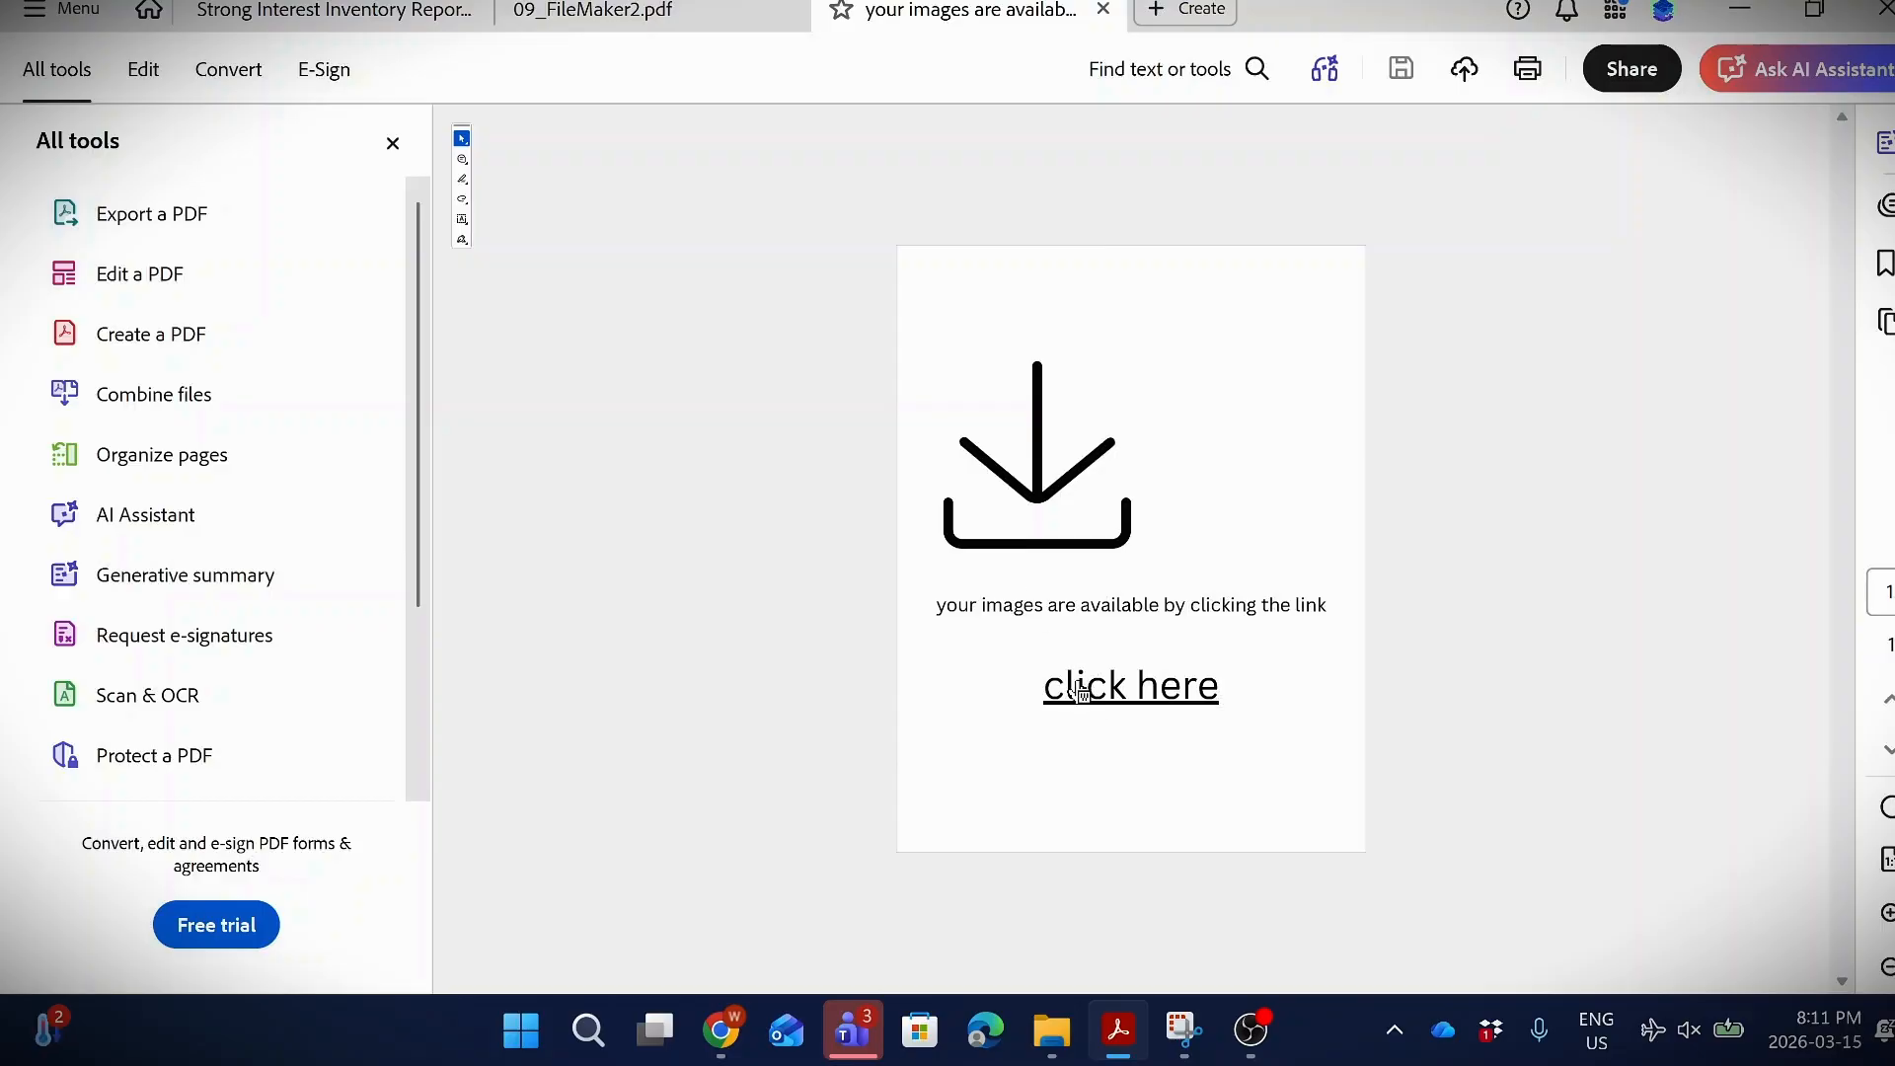
pyautogui.moveTo(1078, 692)
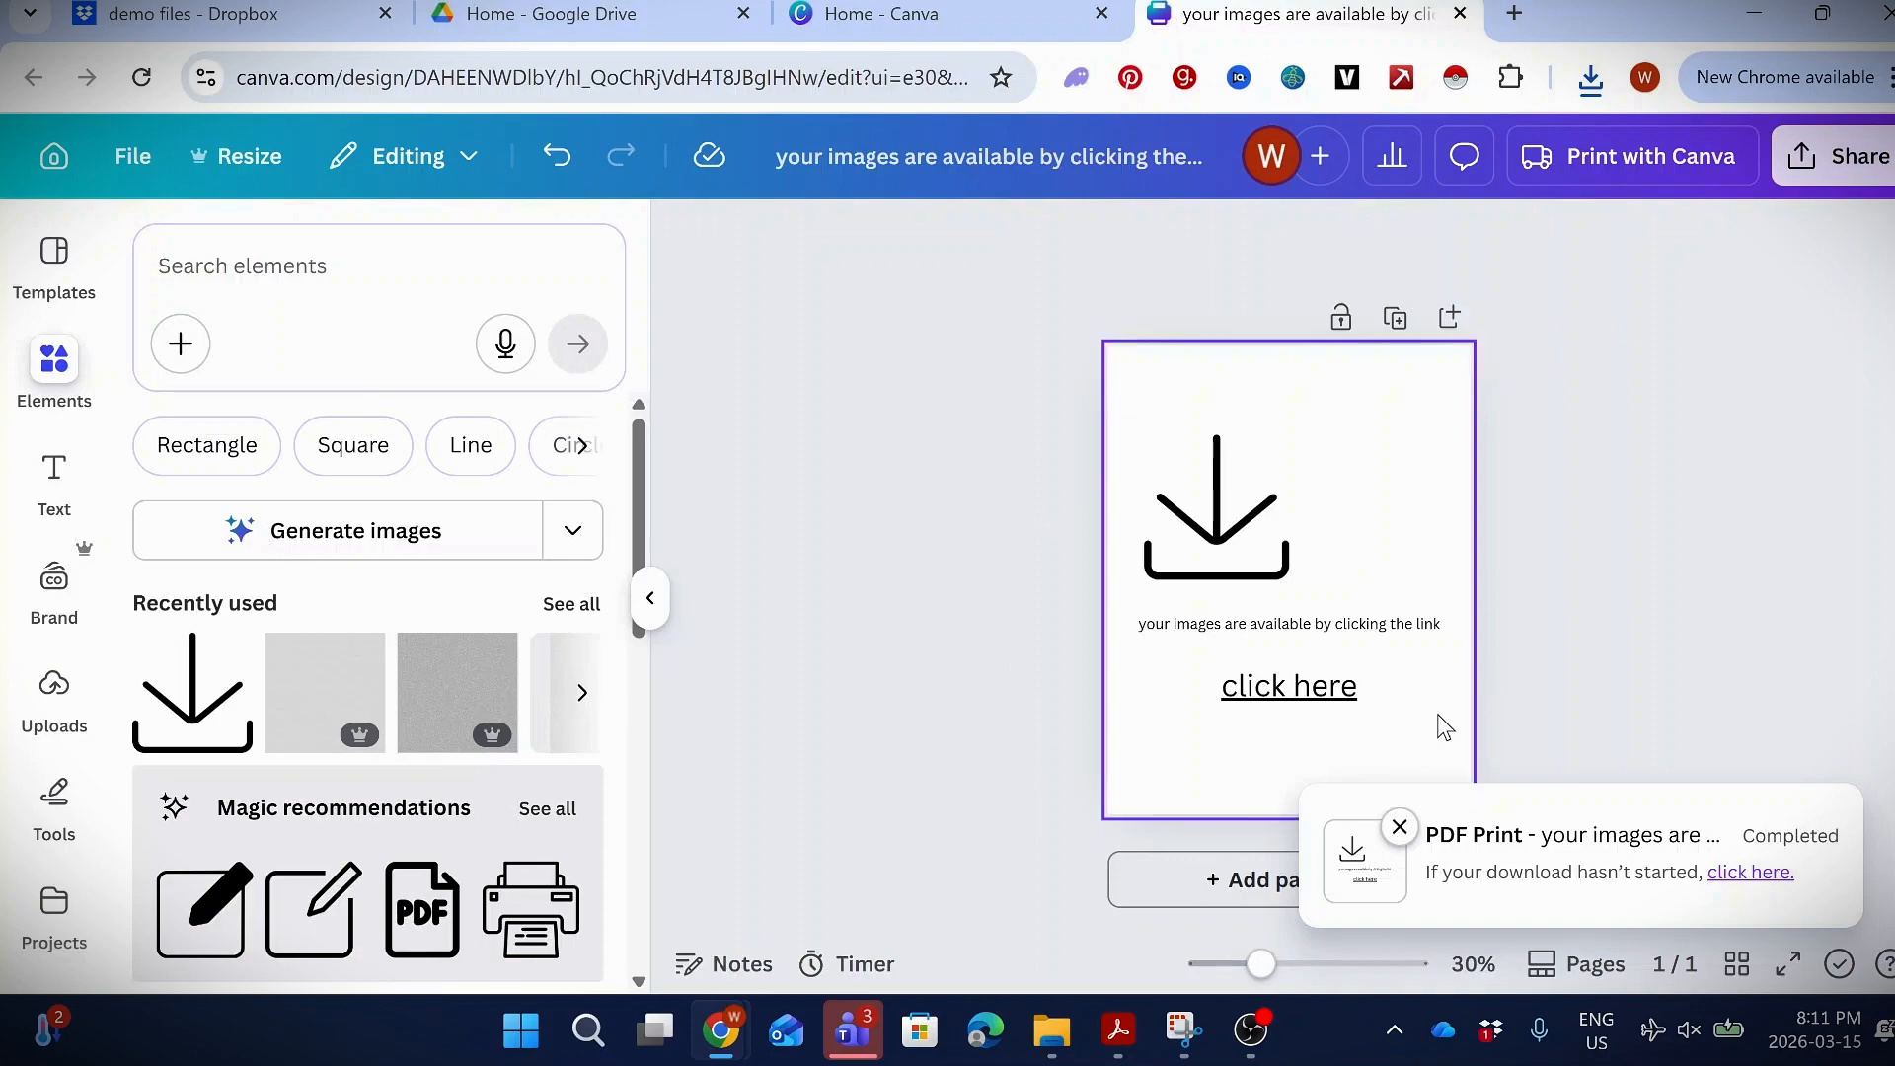
# - Inspect the Dropbox link attached to the "click here" text in the Canva design
pyautogui.click(1322, 684)
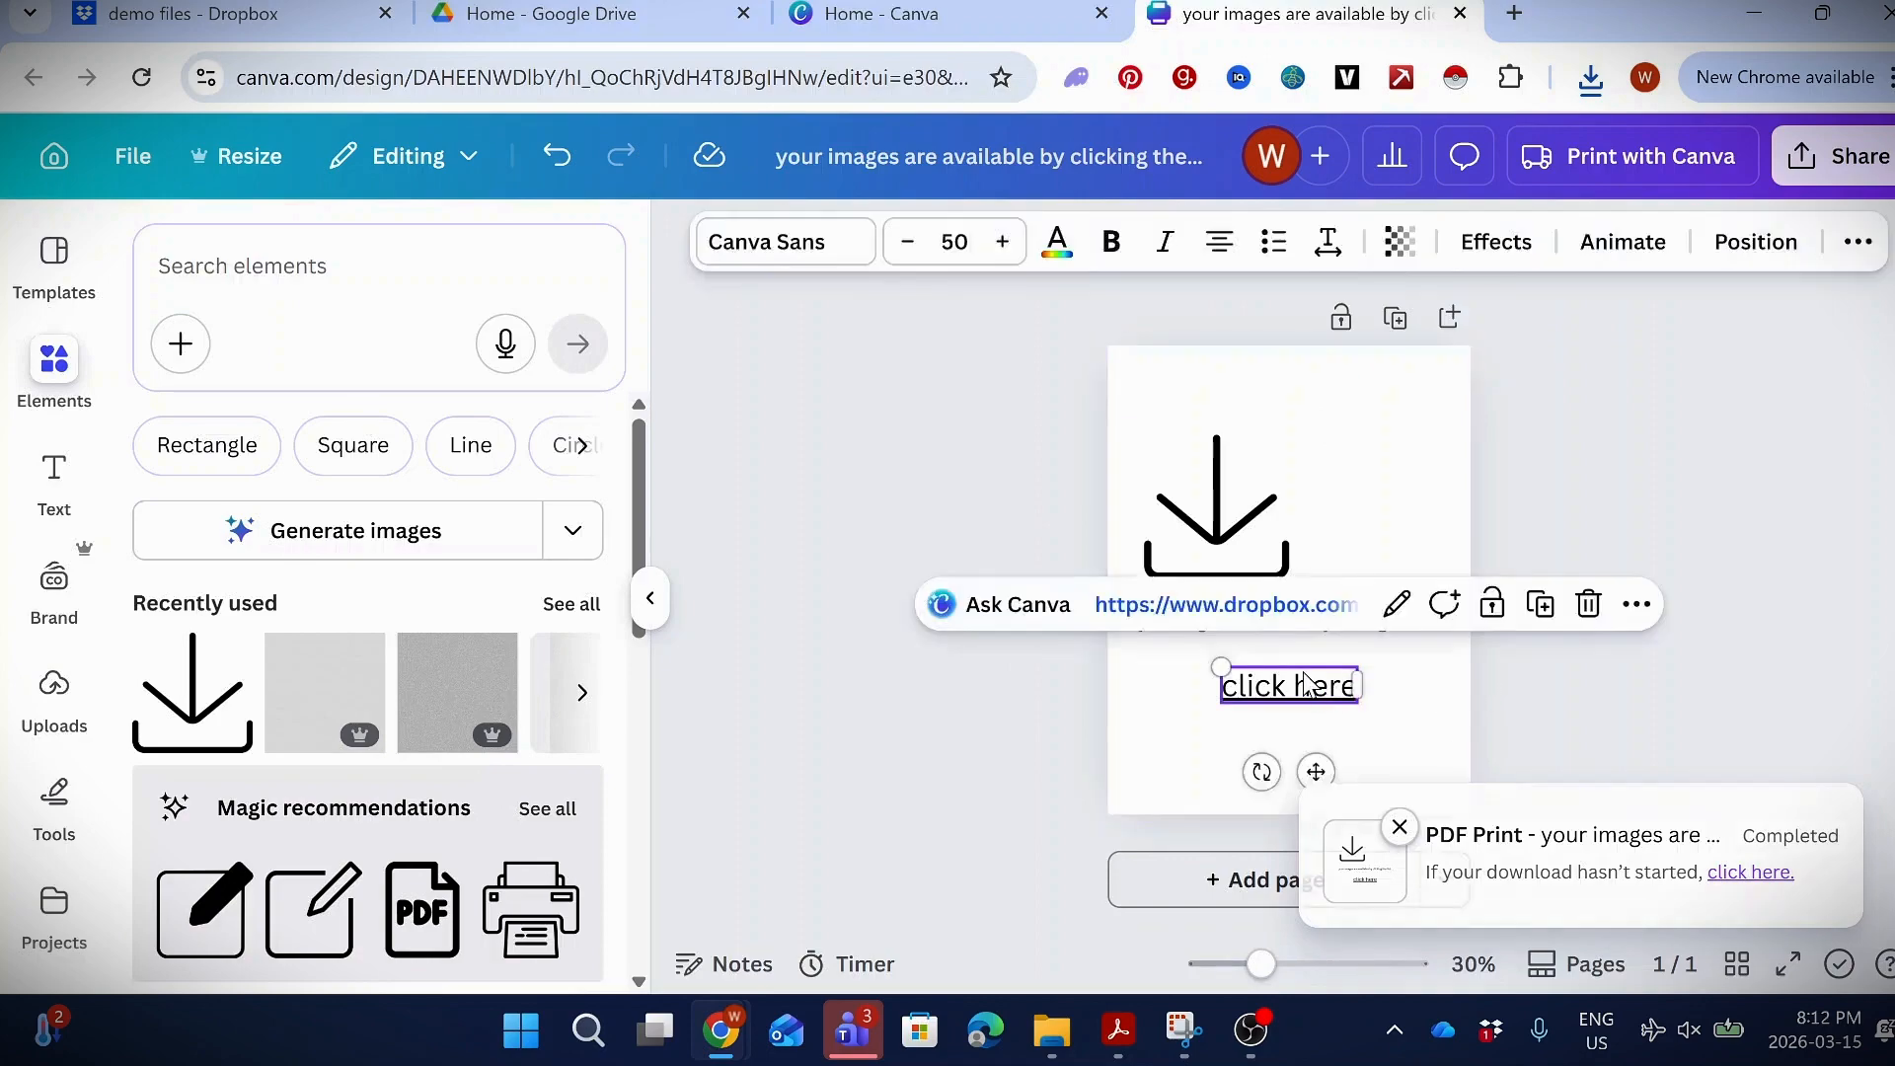
pyautogui.click(1397, 606)
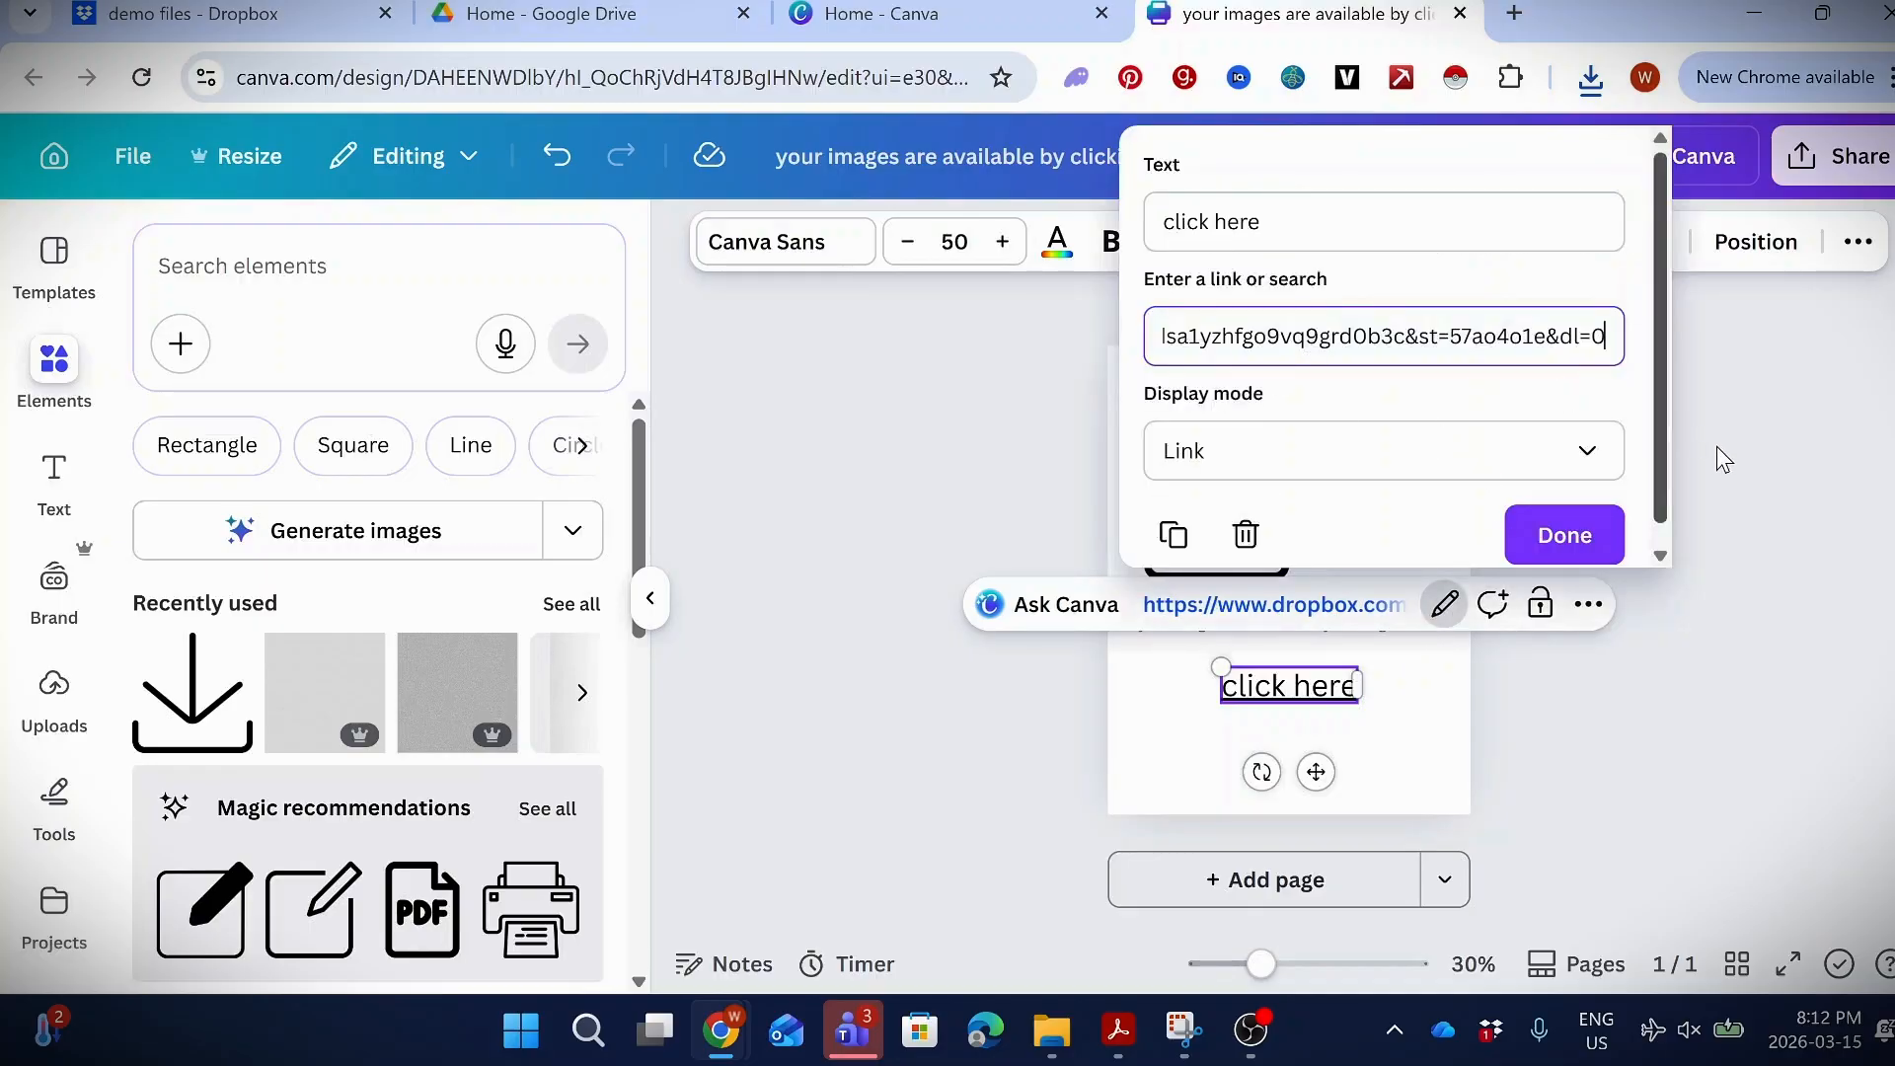
pyautogui.click(1578, 724)
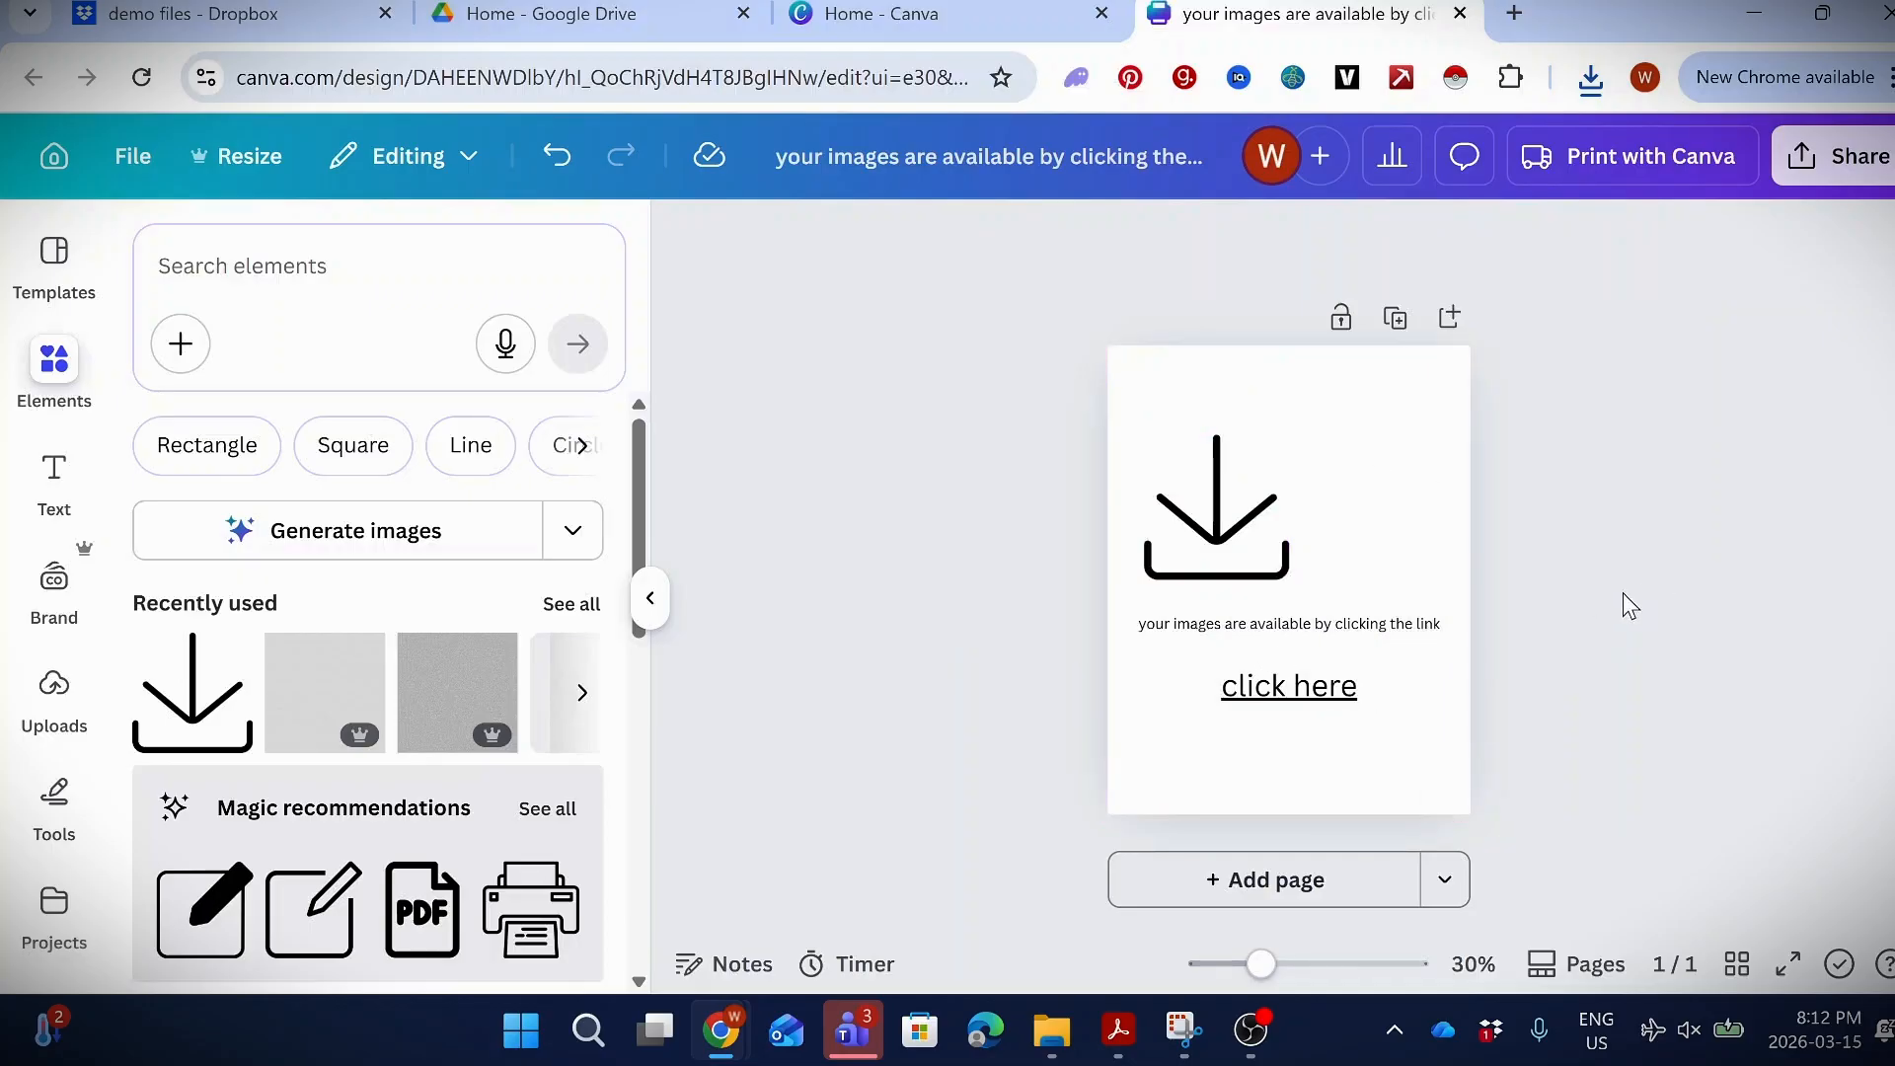
pyautogui.click(1328, 706)
pyautogui.click(1395, 606)
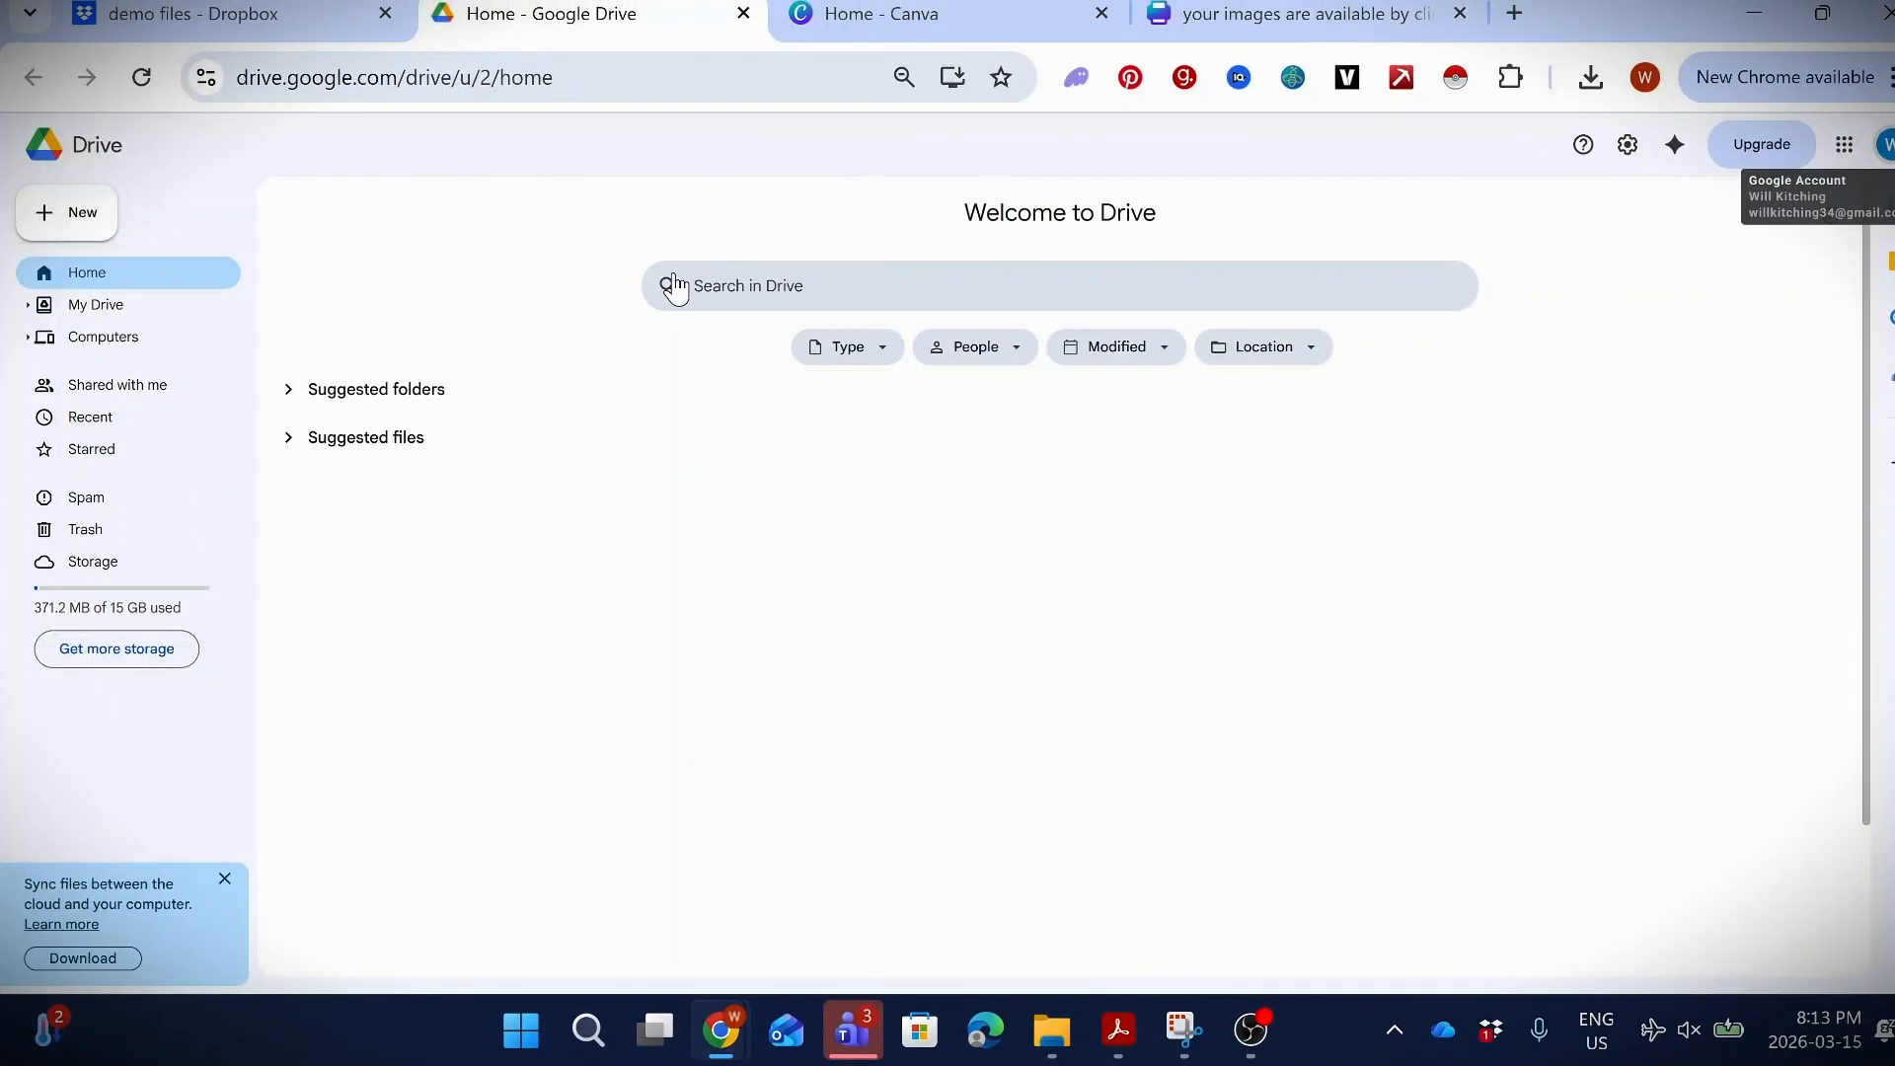
# - In Google Drive, create a new folder named "Etsy Store"
pyautogui.click(61, 224)
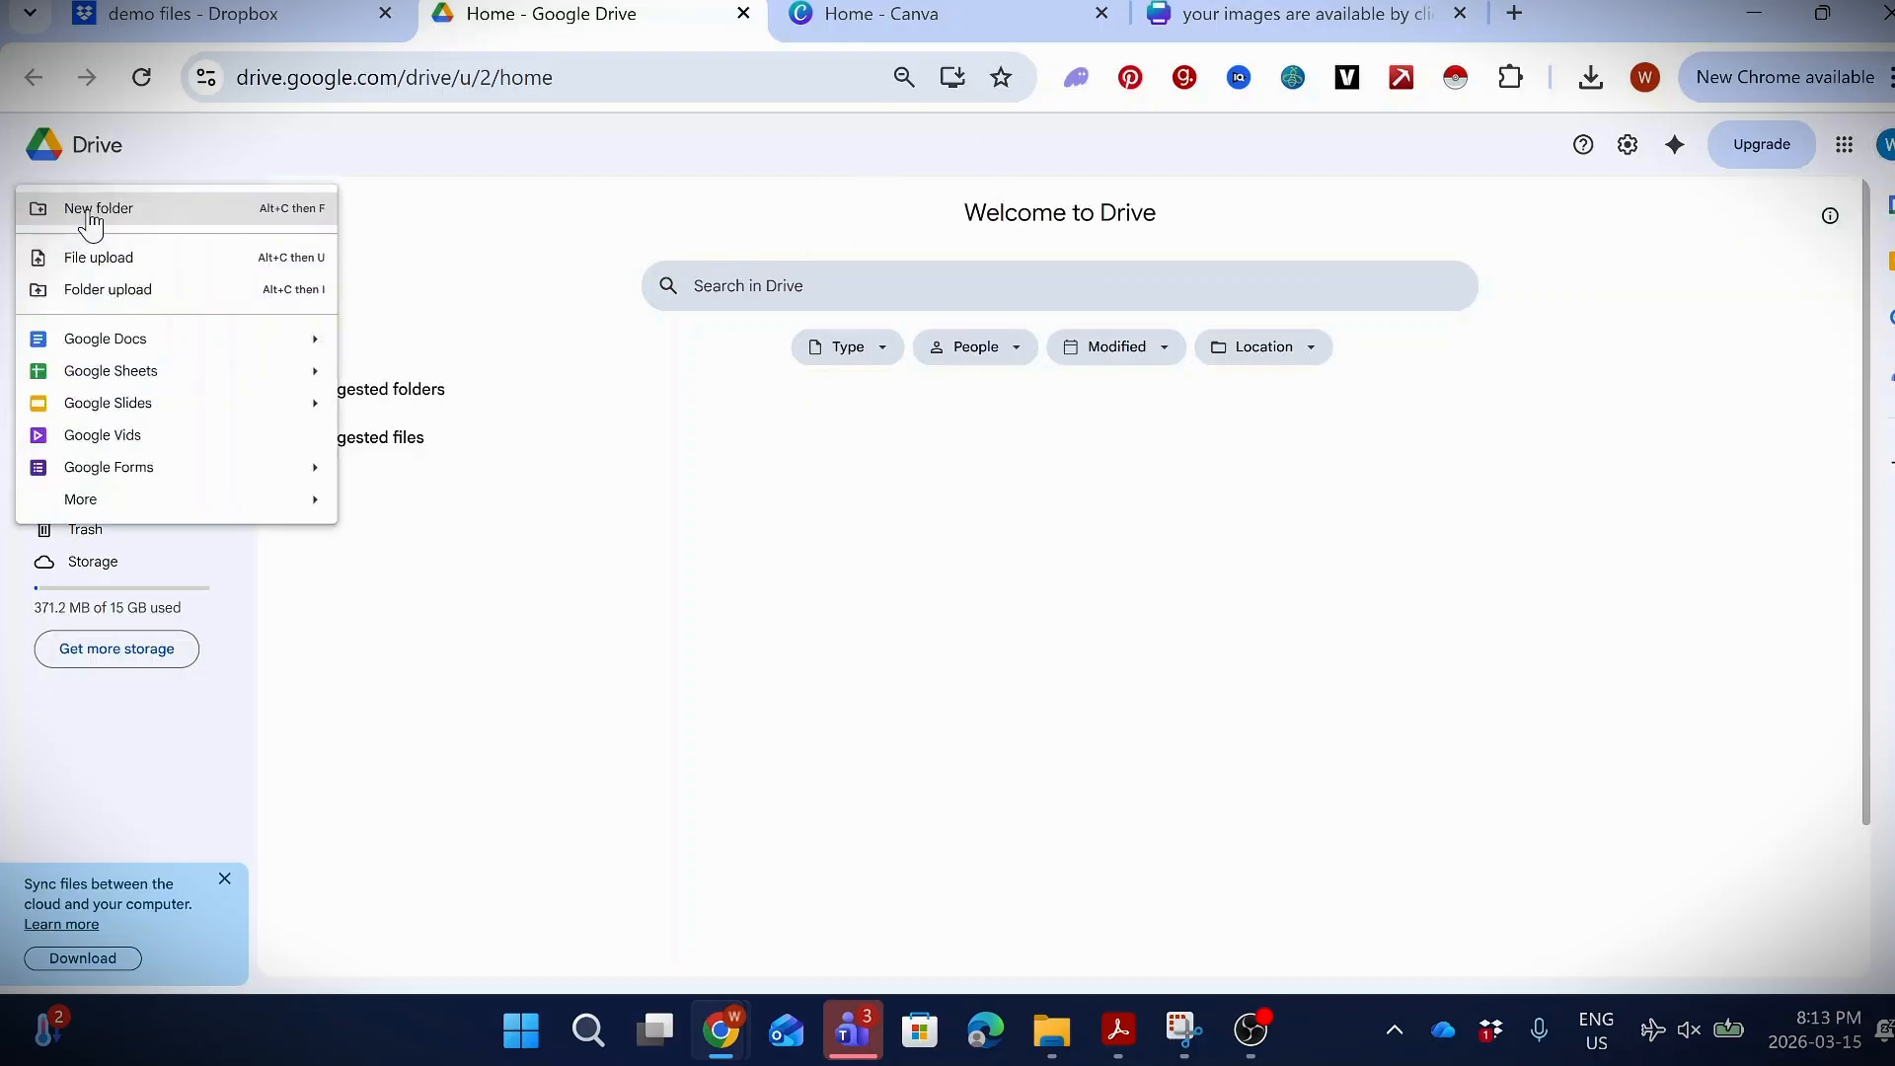
pyautogui.click(89, 212)
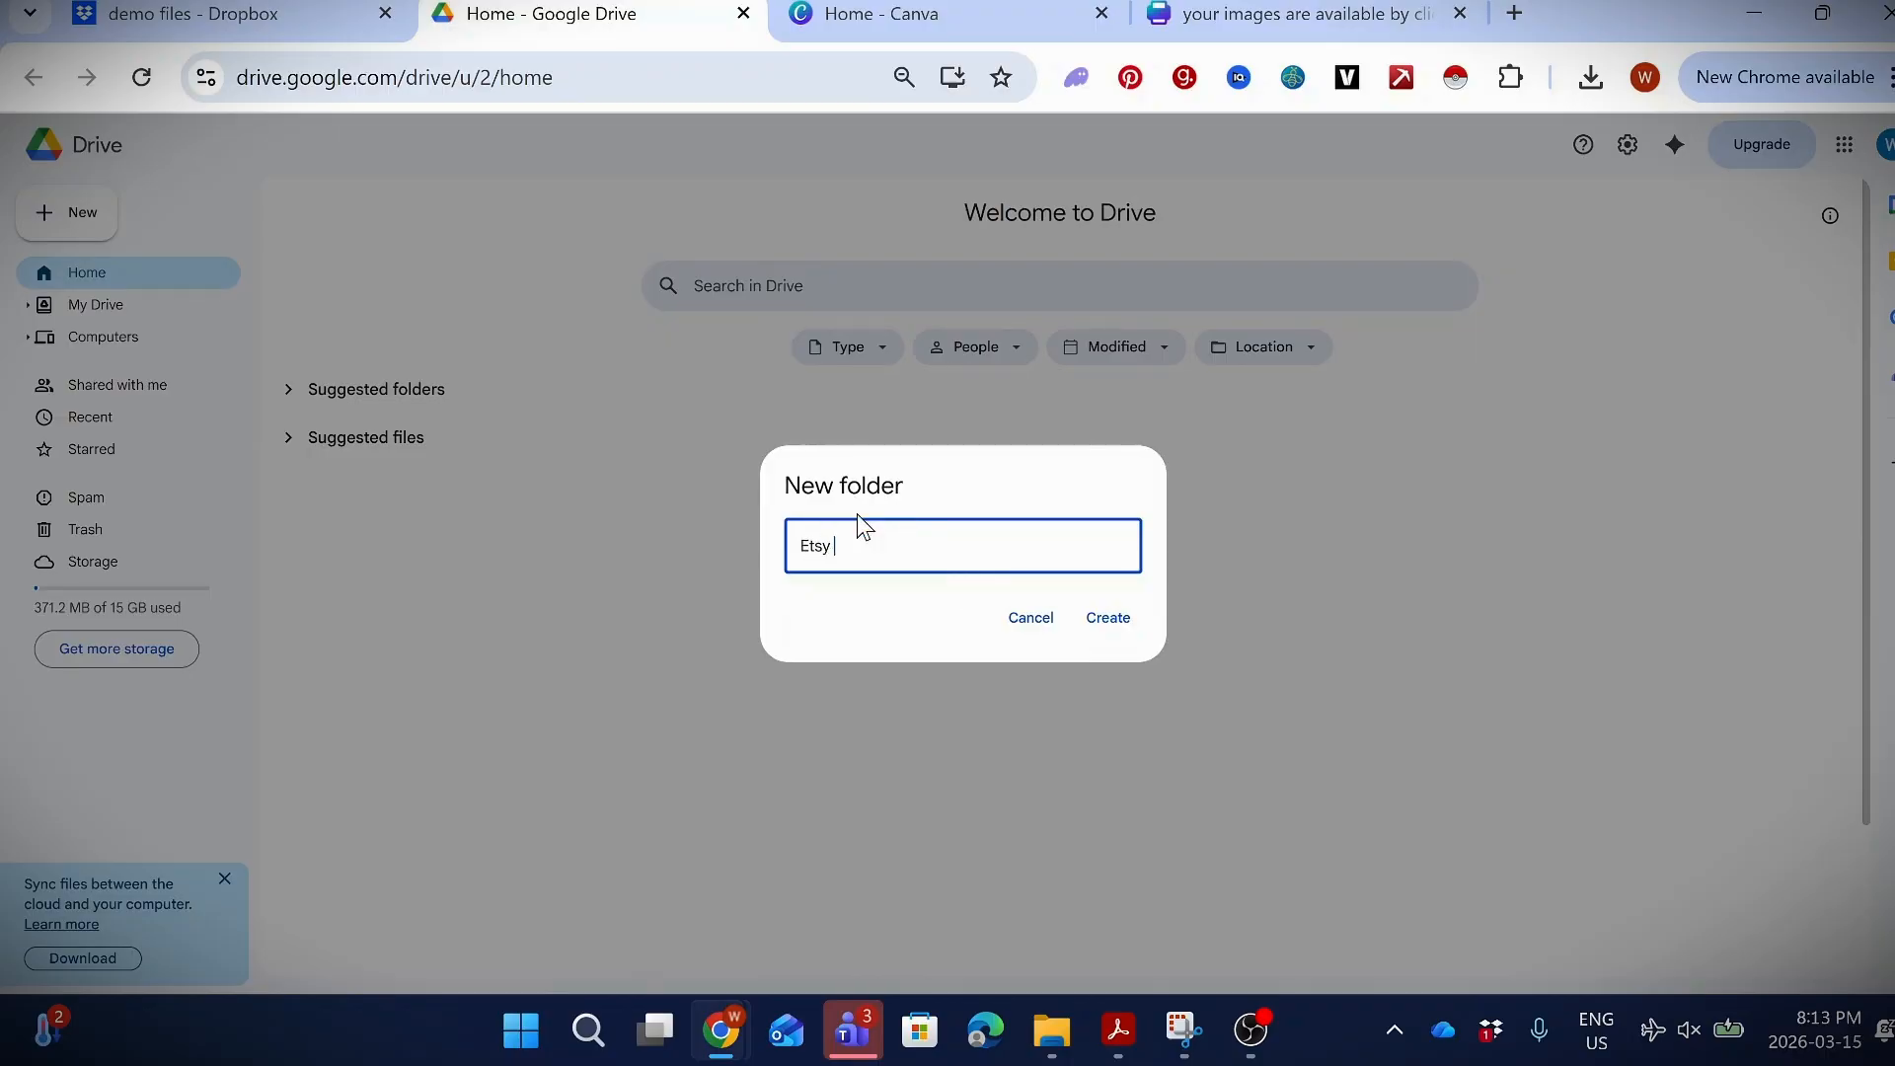
pyautogui.write('Etsy Store')
pyautogui.click(1107, 632)
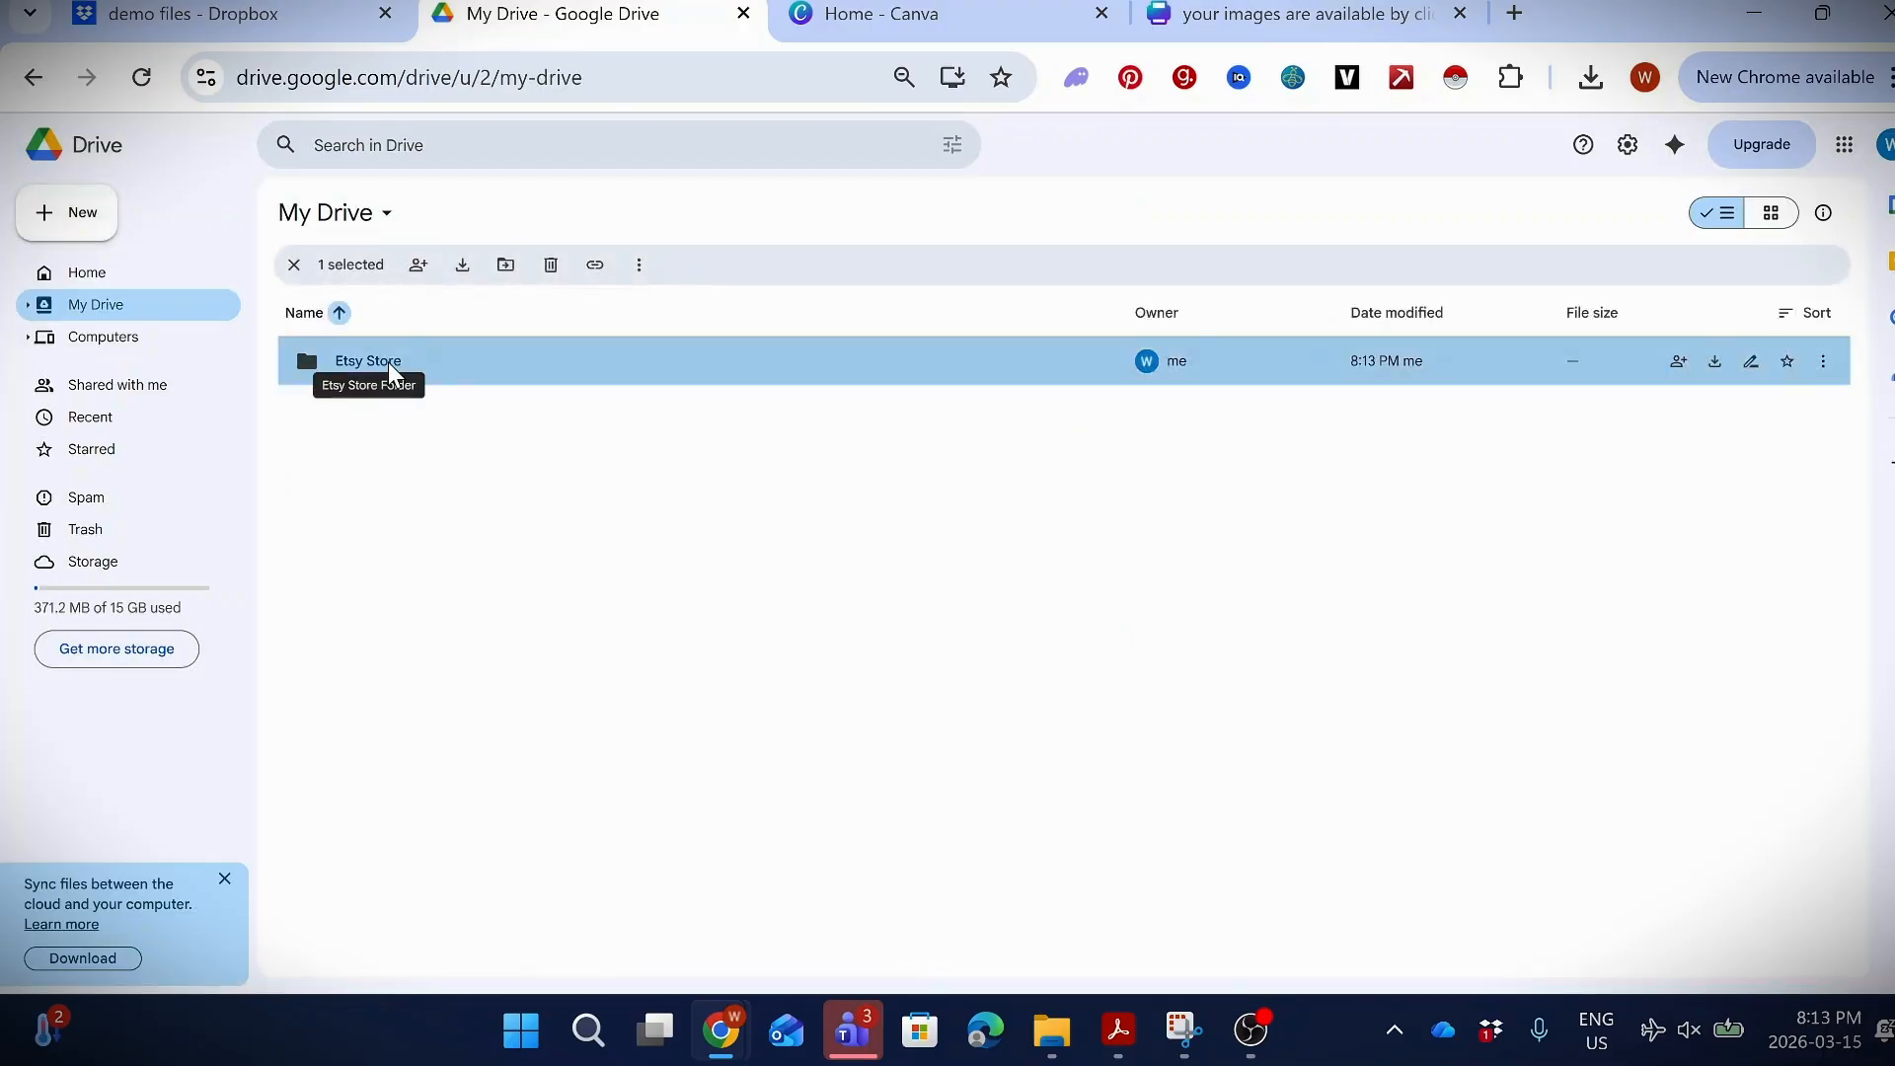
# - Create a subfolder named "Trip photos" inside the "Etsy Store" folder
pyautogui.doubleClick(389, 363)
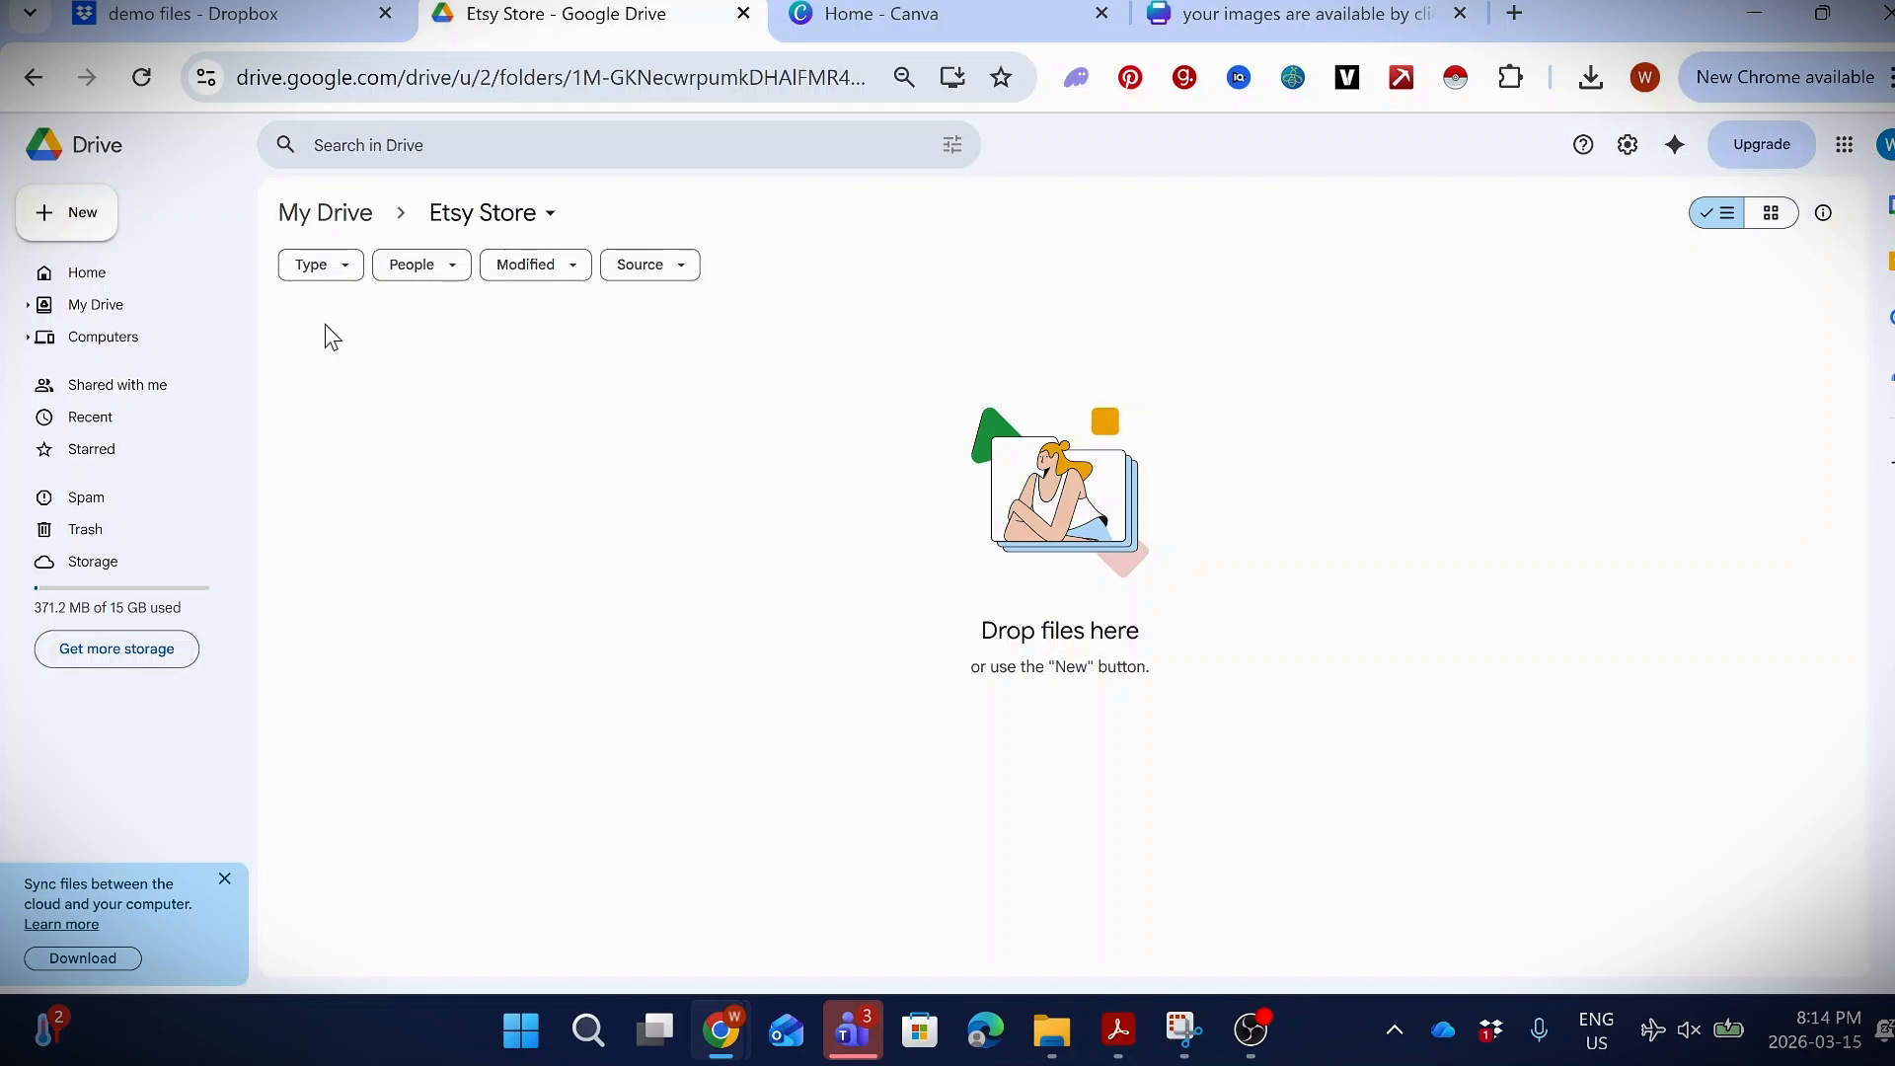
pyautogui.click(40, 227)
pyautogui.click(104, 229)
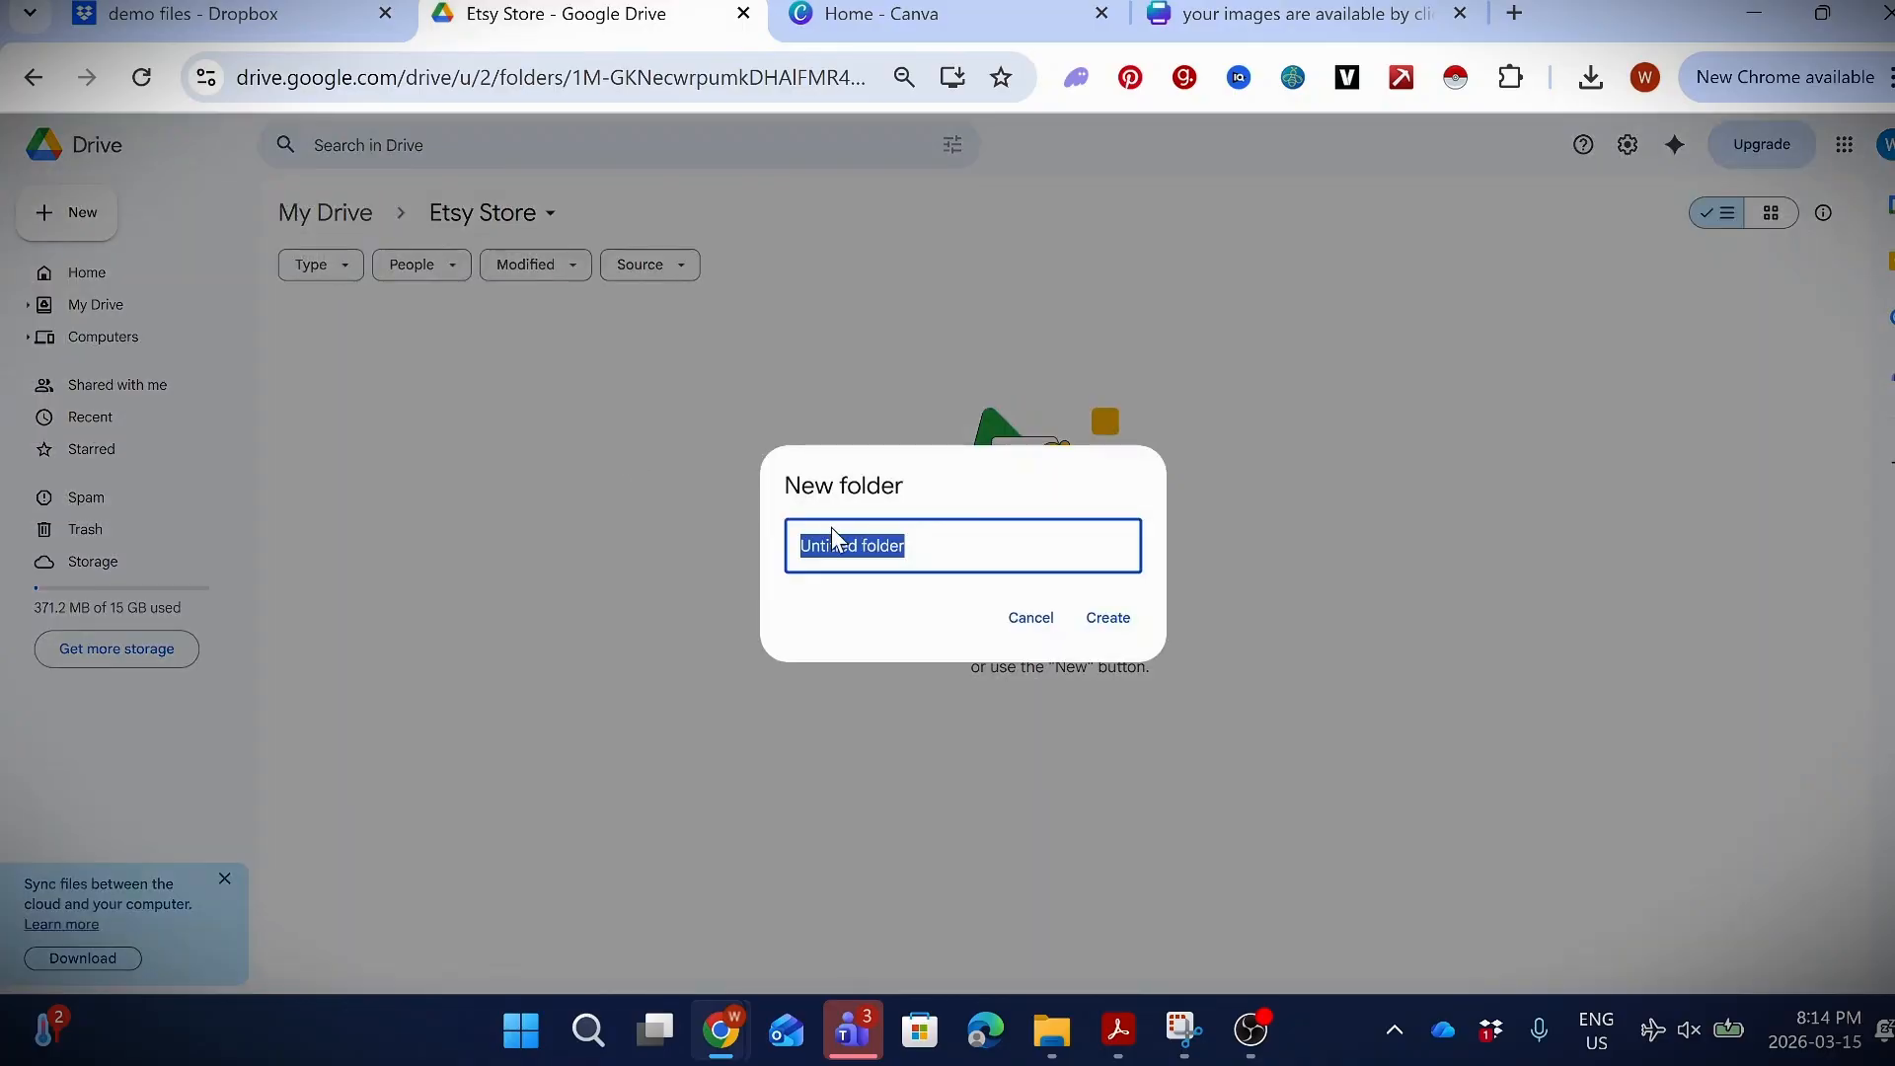
pyautogui.write('Trip photos')
pyautogui.press('Return')
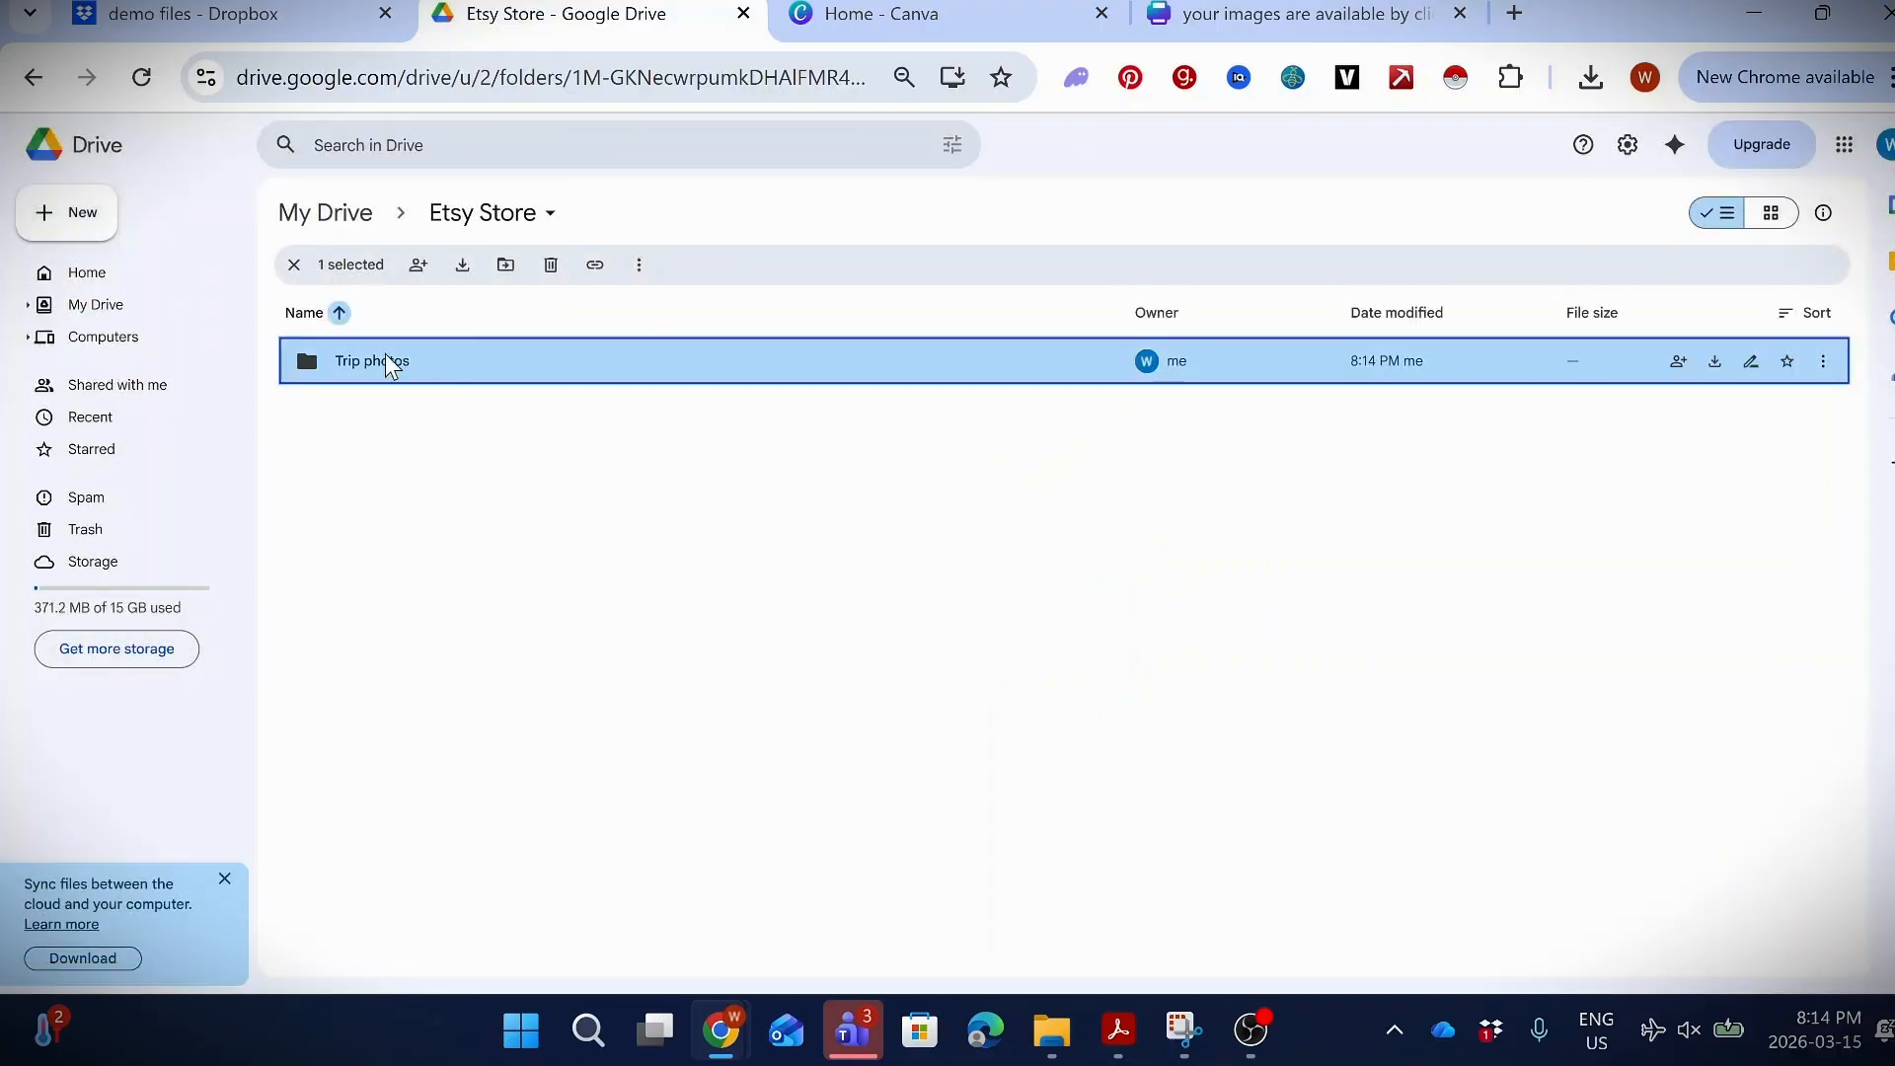
# - Upload HEIC images IMG_0548, IMG_4764, IMG_4901 and IMG_4934 with their copies from the local Wyoming 2025 folder into "Trip photos"
pyautogui.doubleClick(376, 358)
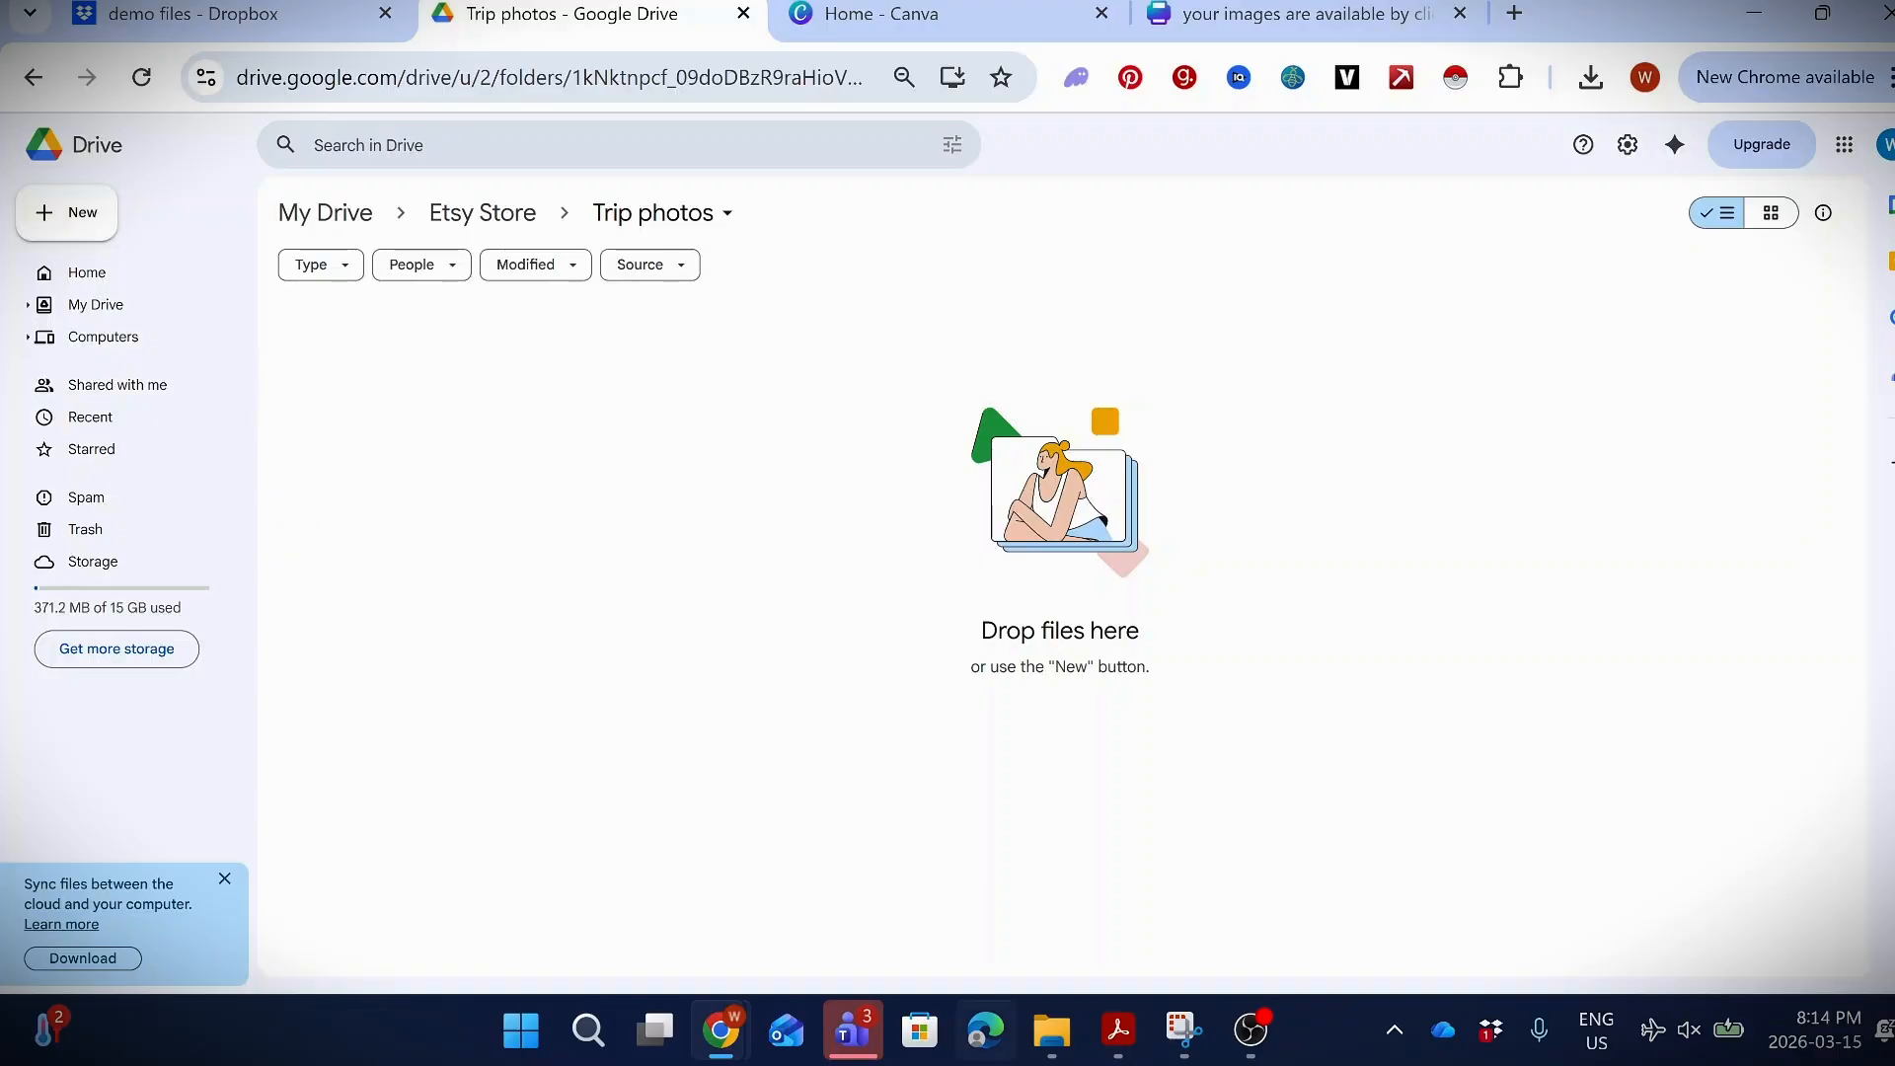
pyautogui.moveTo(1056, 1034)
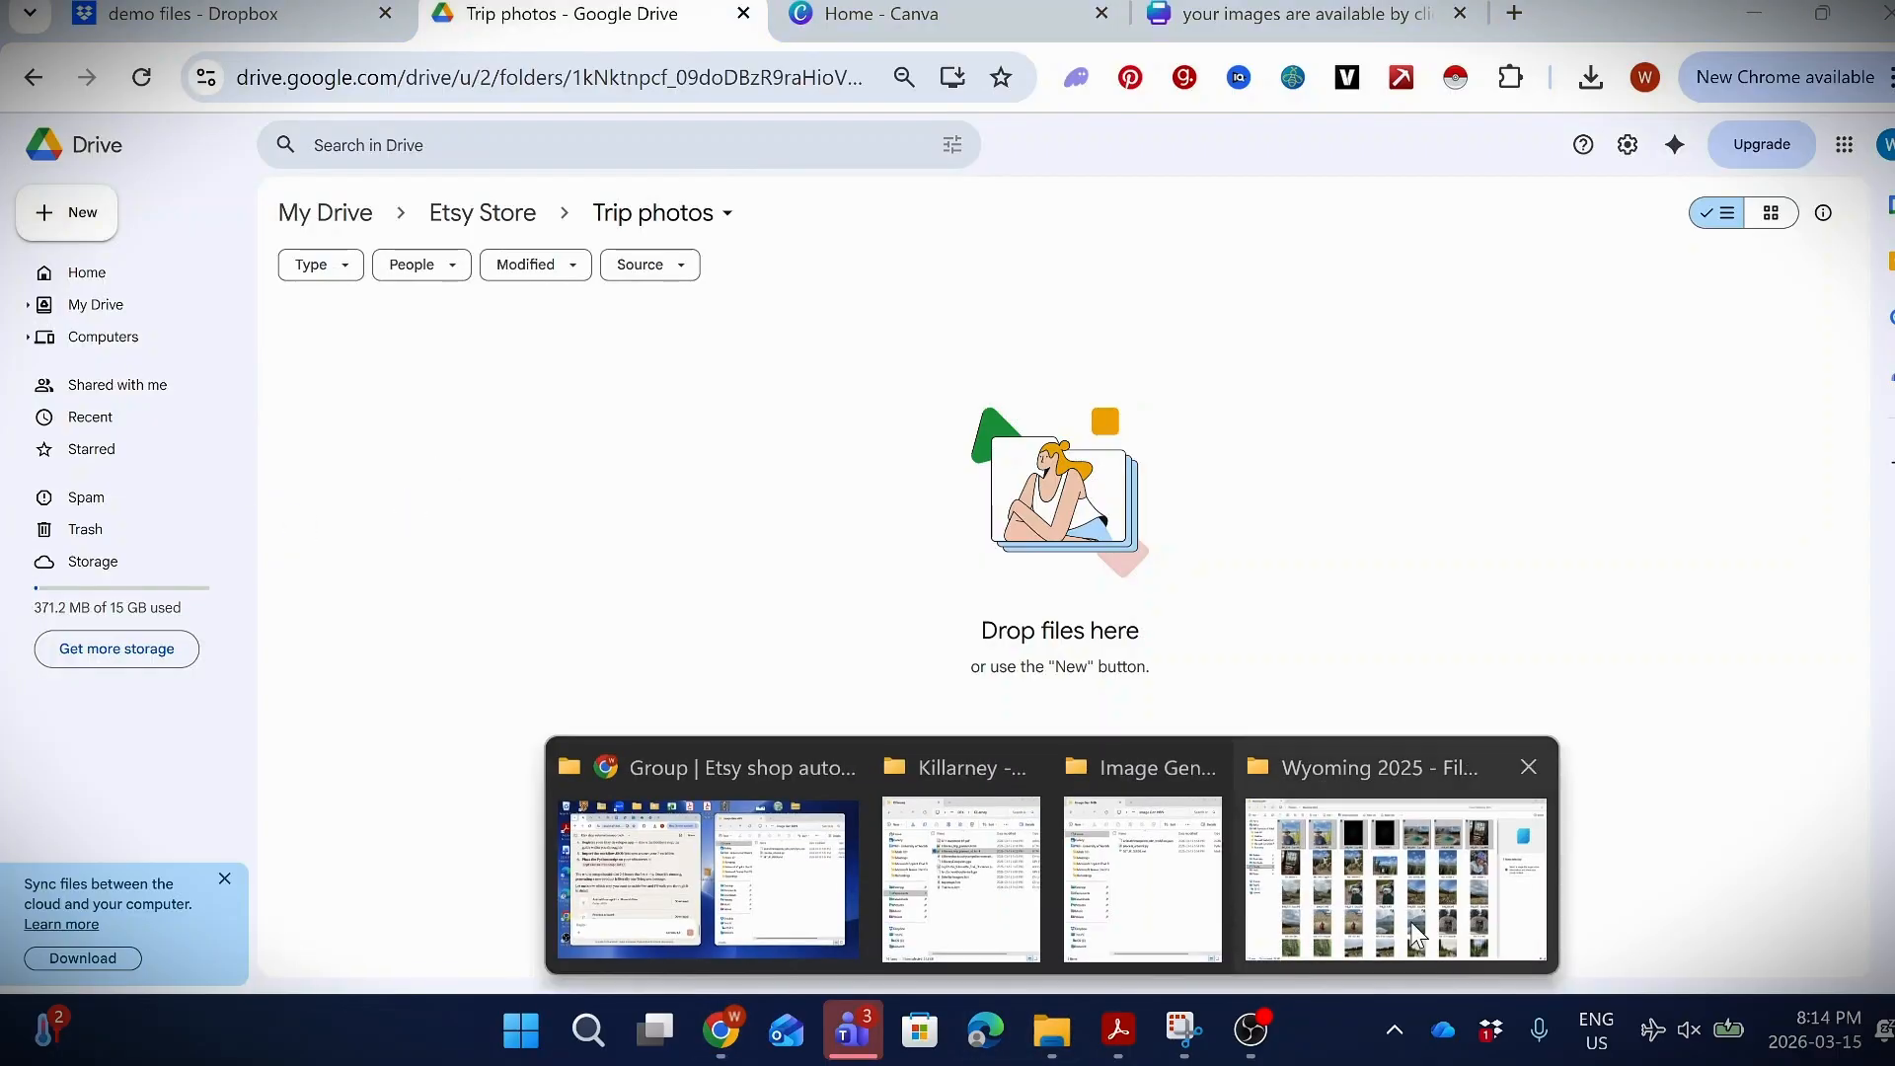
pyautogui.click(1411, 921)
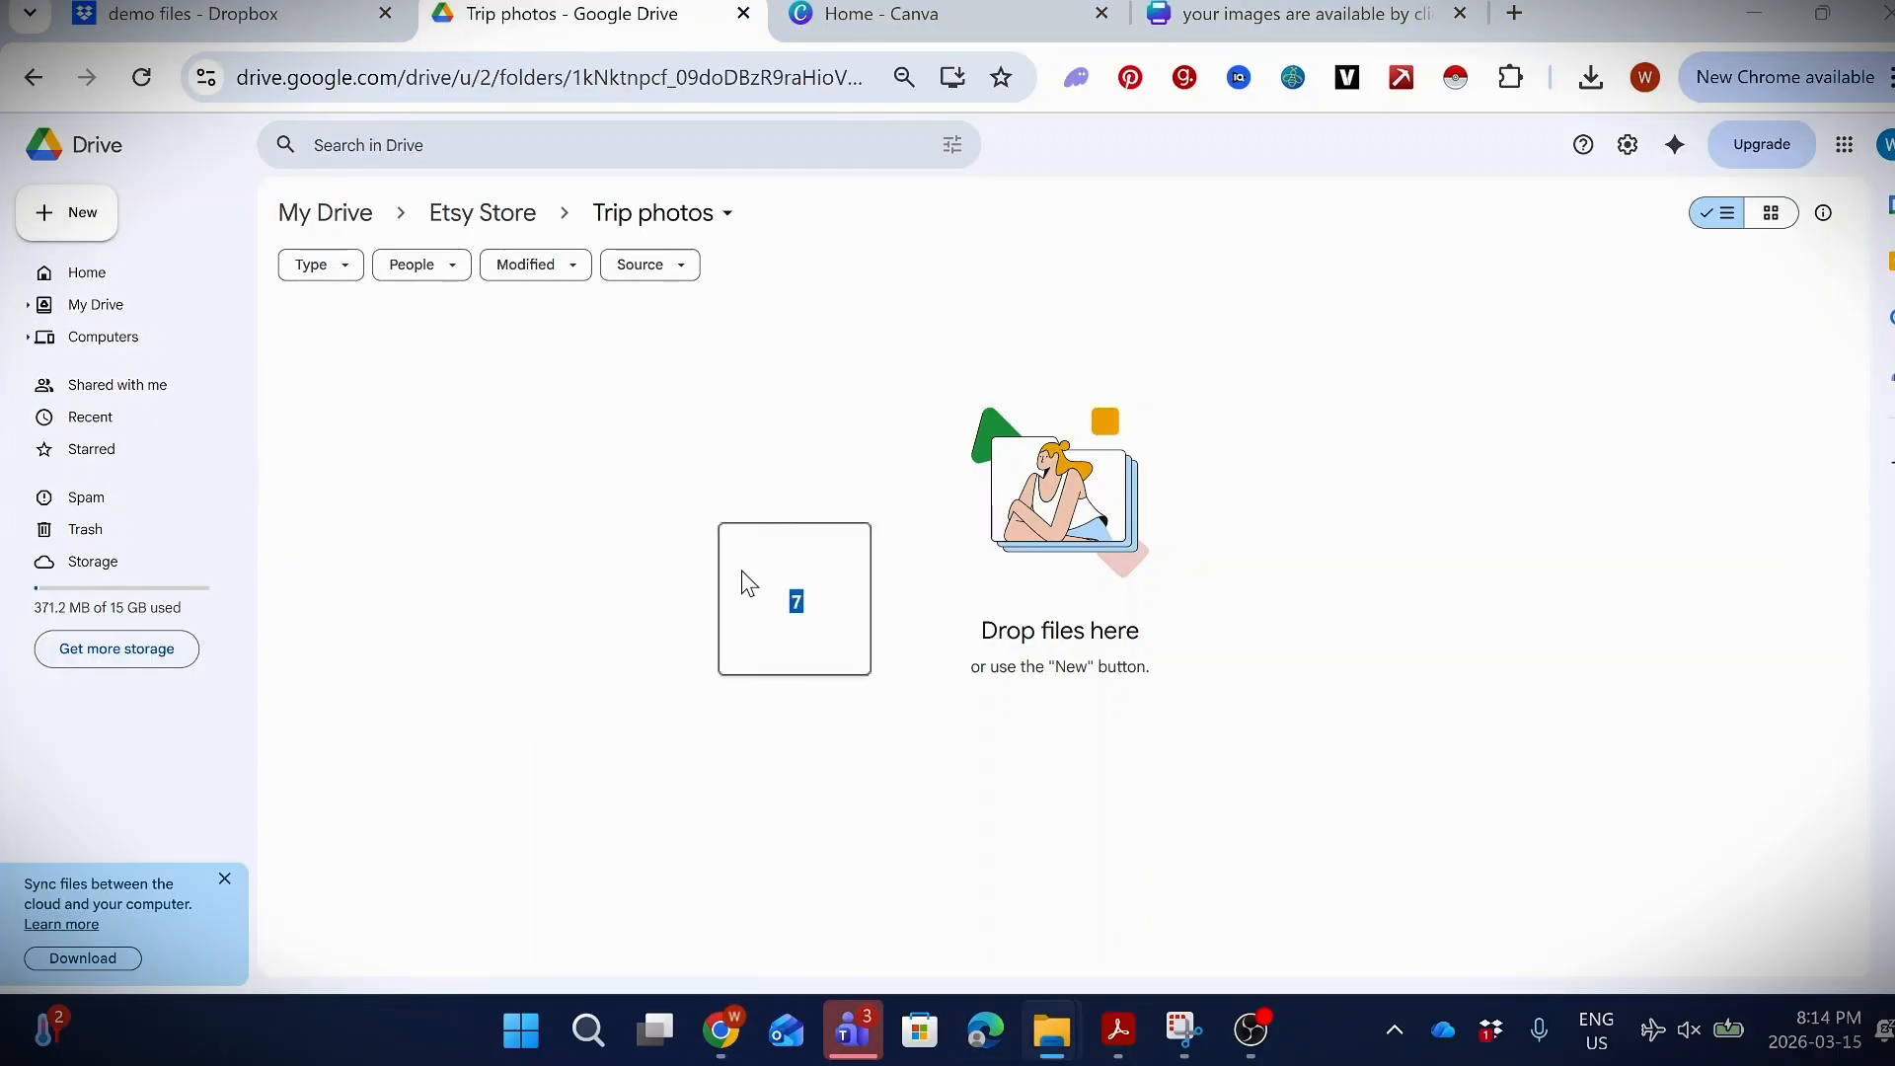
pyautogui.moveTo(740, 575); pyautogui.dragTo(740, 585)
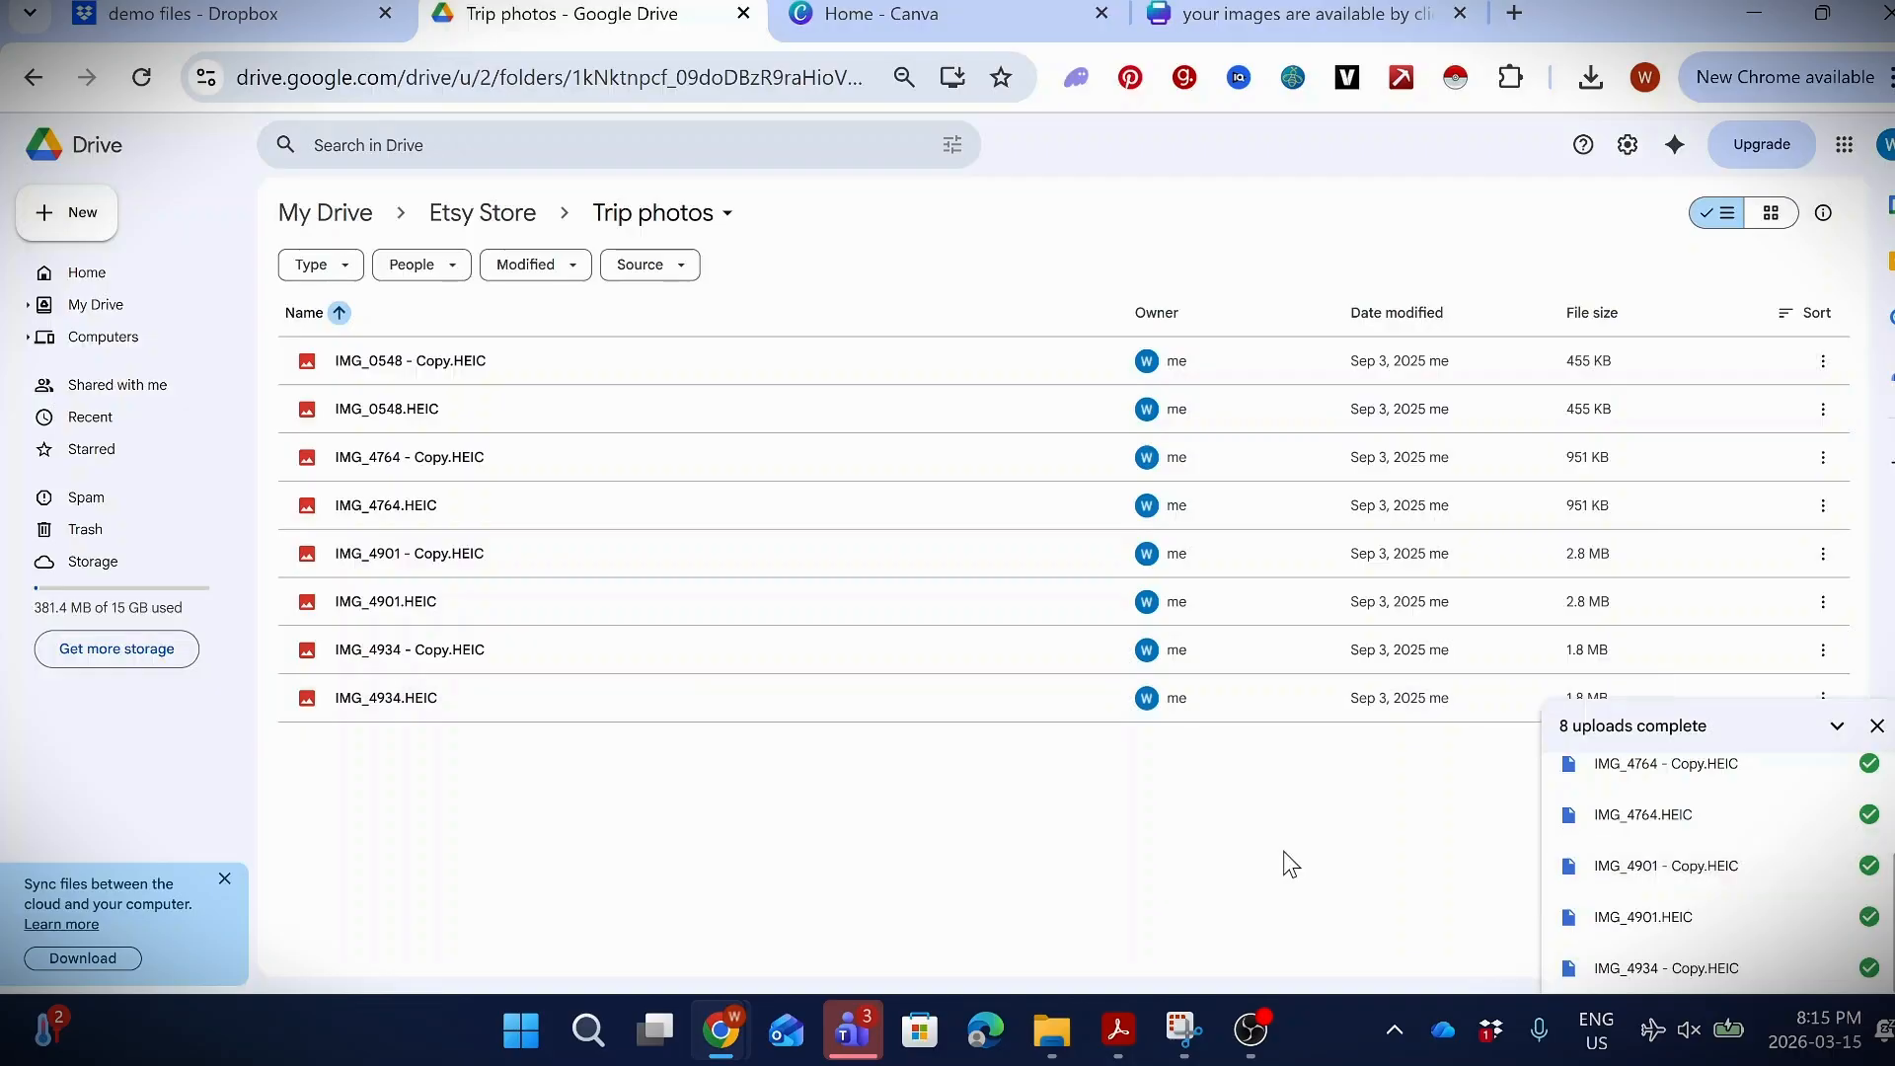
pyautogui.click(1876, 728)
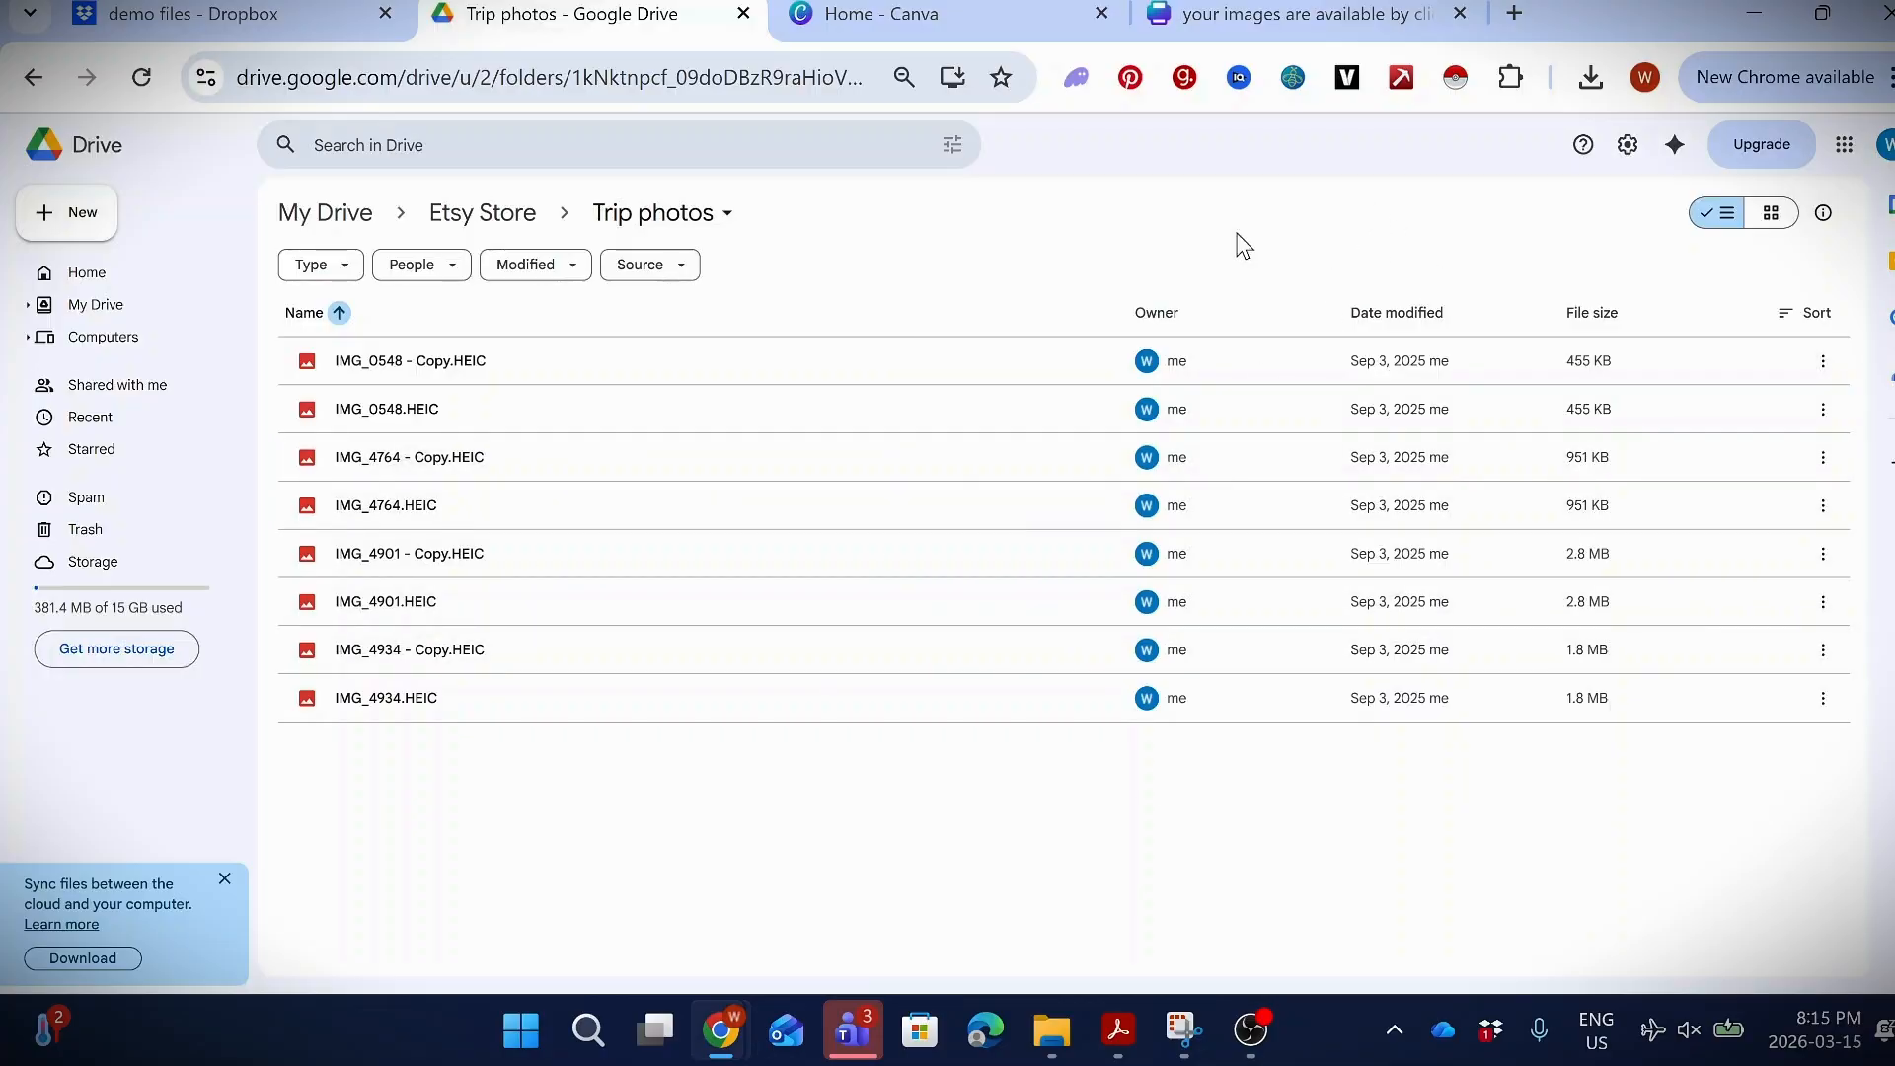
# - Return to the "Etsy Store" folder and open the sharing dialog for the "Trip photos" folder
pyautogui.click(633, 223)
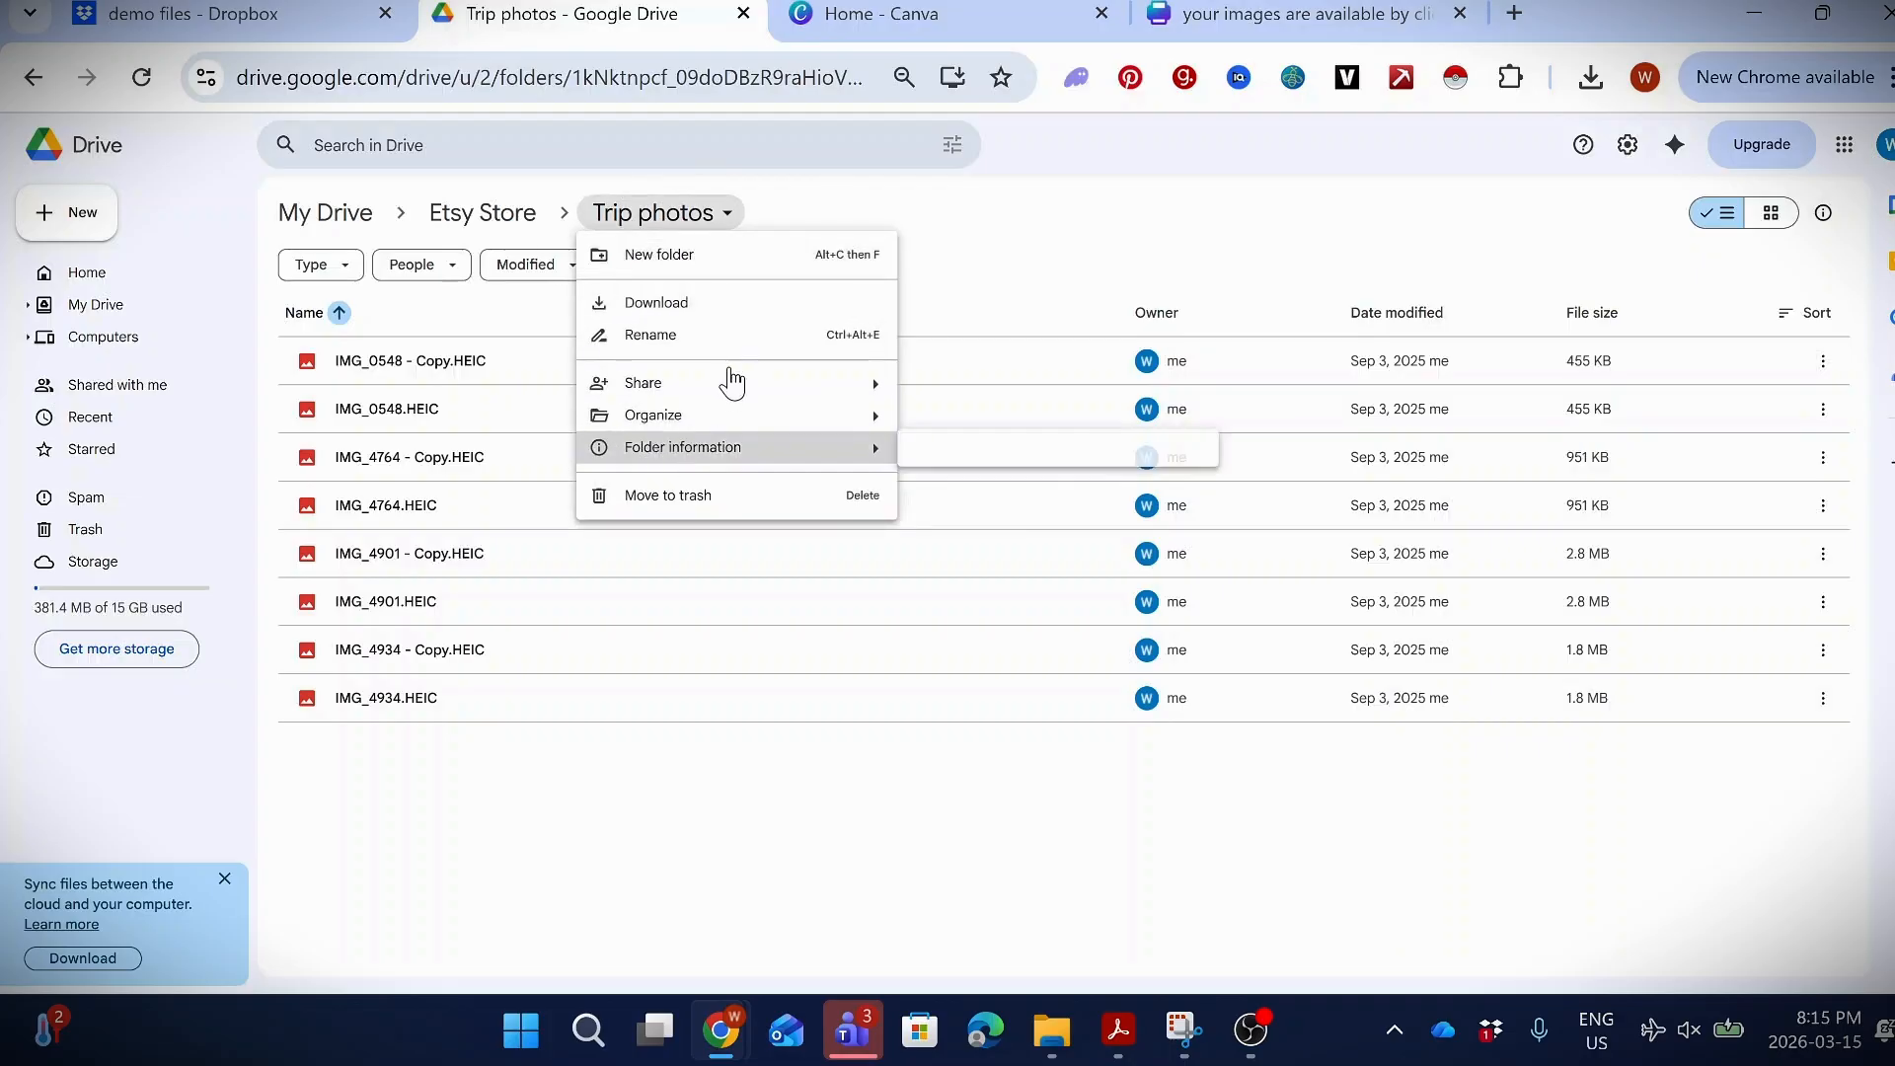
pyautogui.moveTo(705, 394)
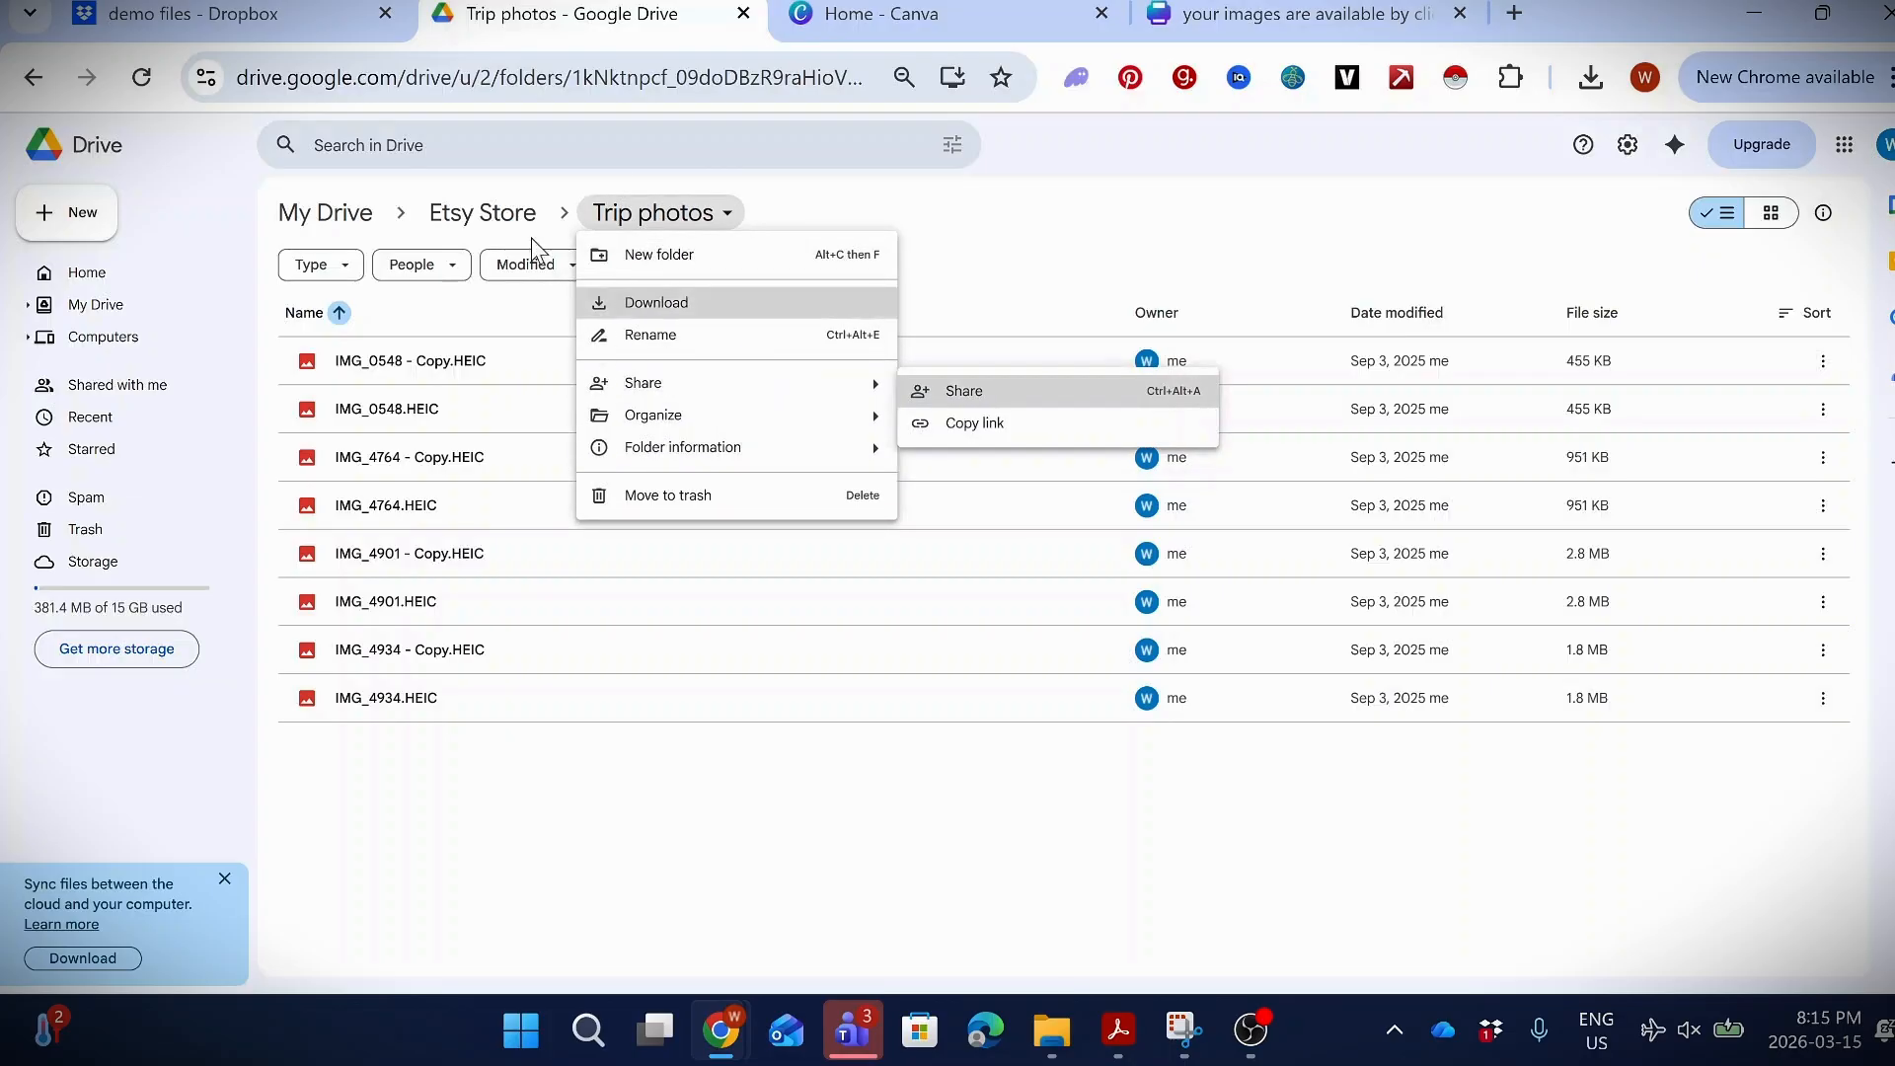
pyautogui.click(484, 215)
pyautogui.click(483, 214)
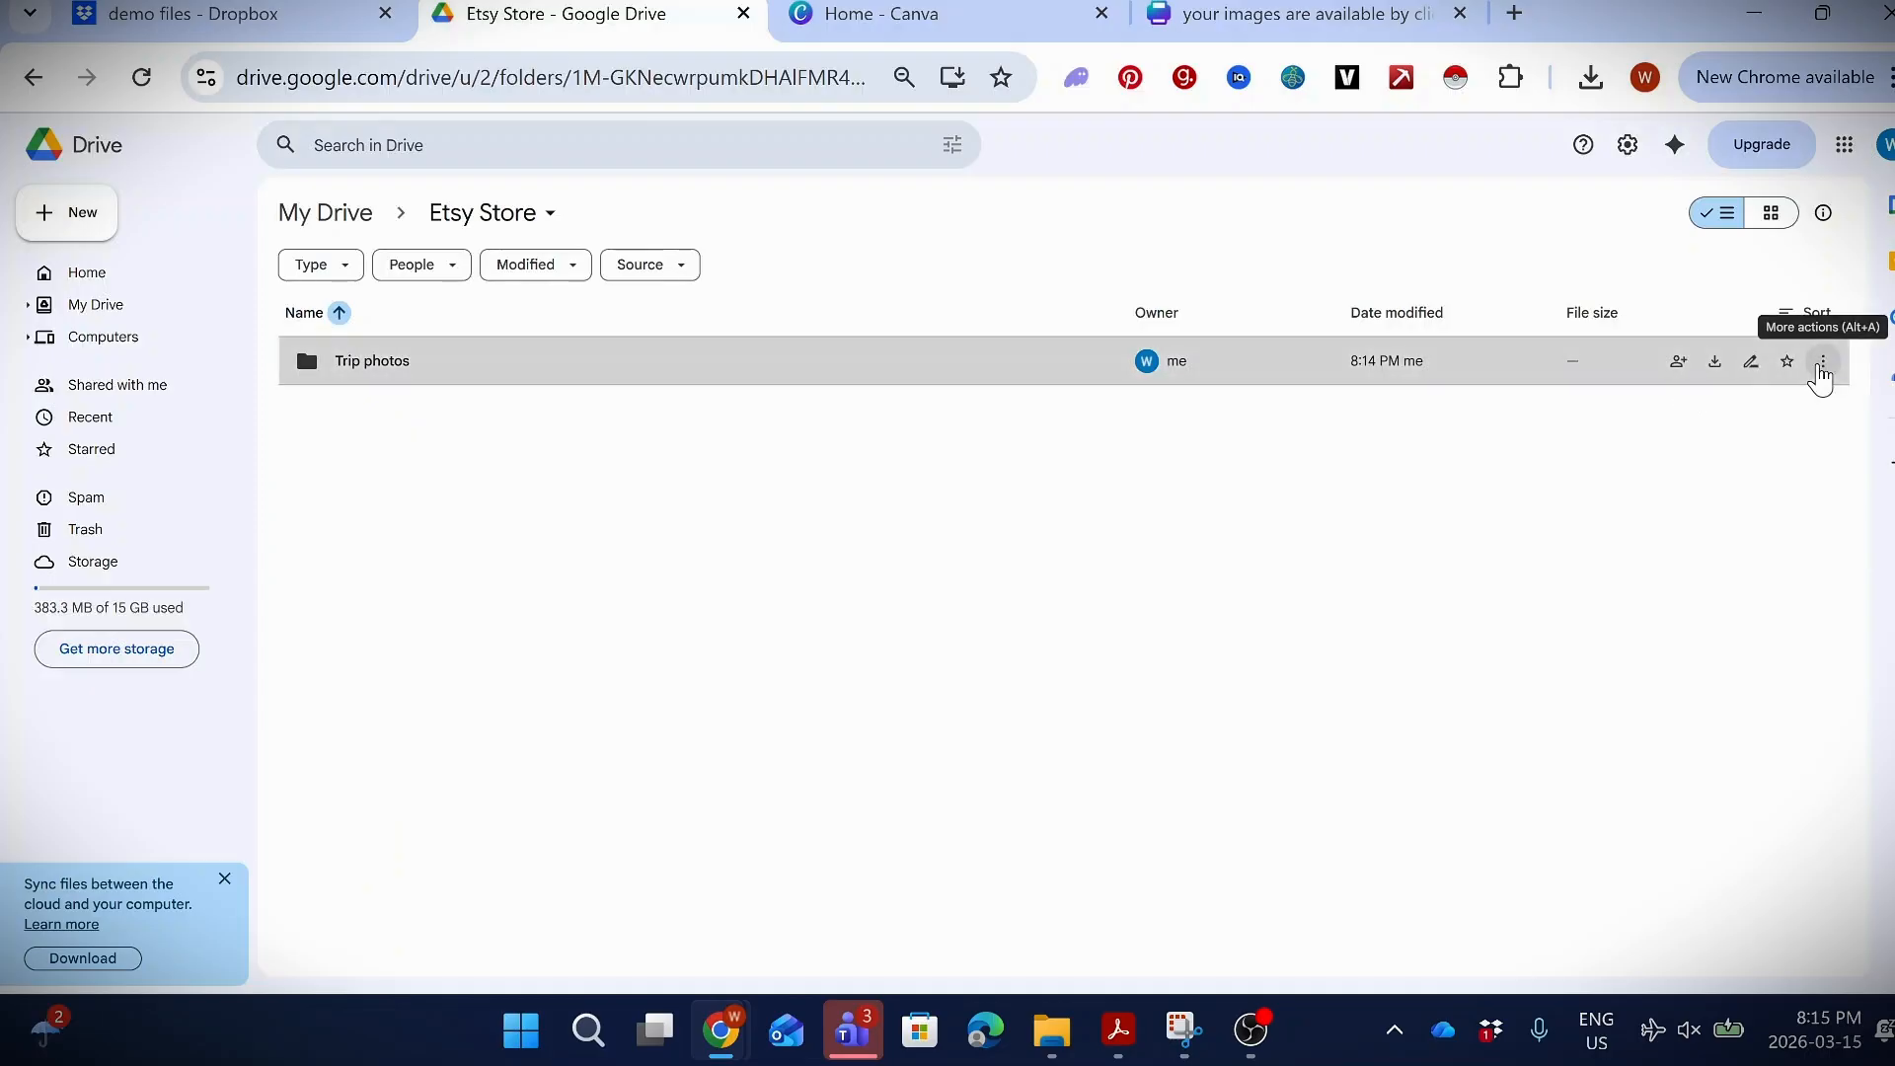
pyautogui.click(1825, 368)
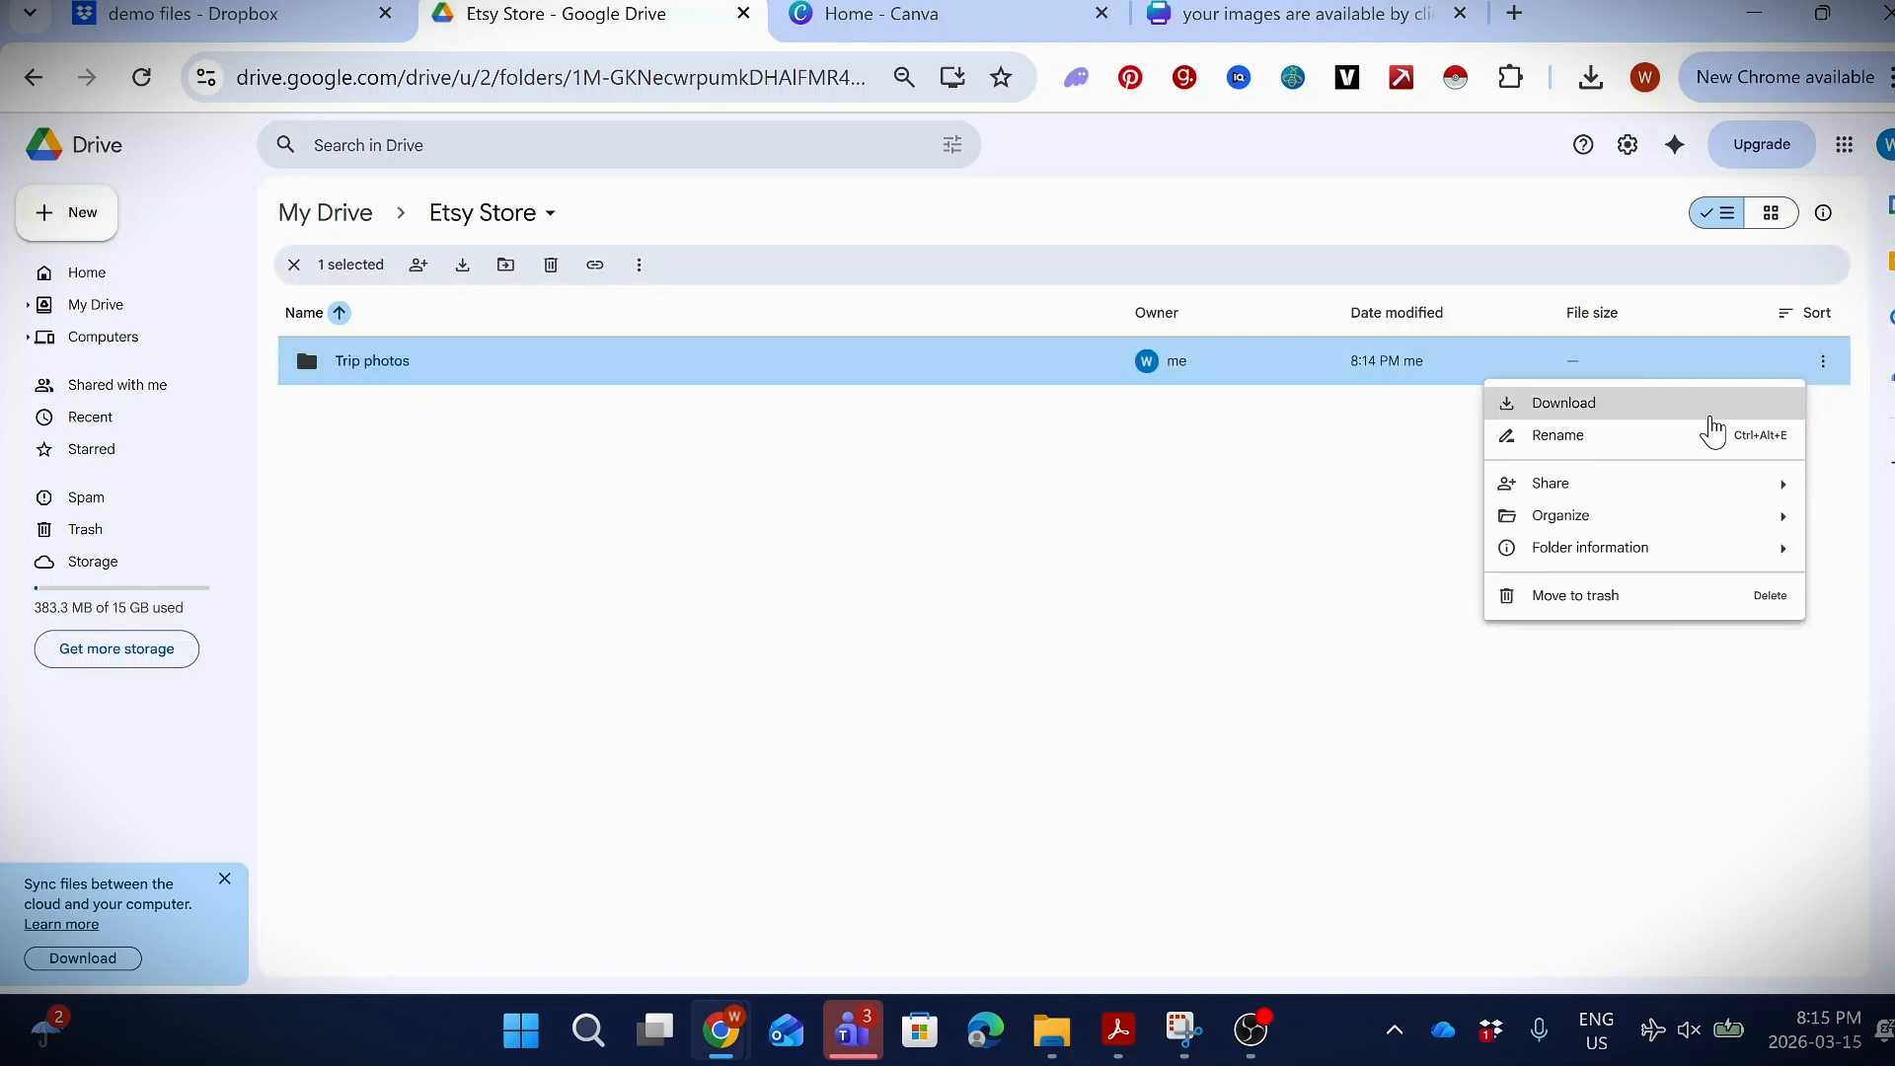
pyautogui.moveTo(1576, 491)
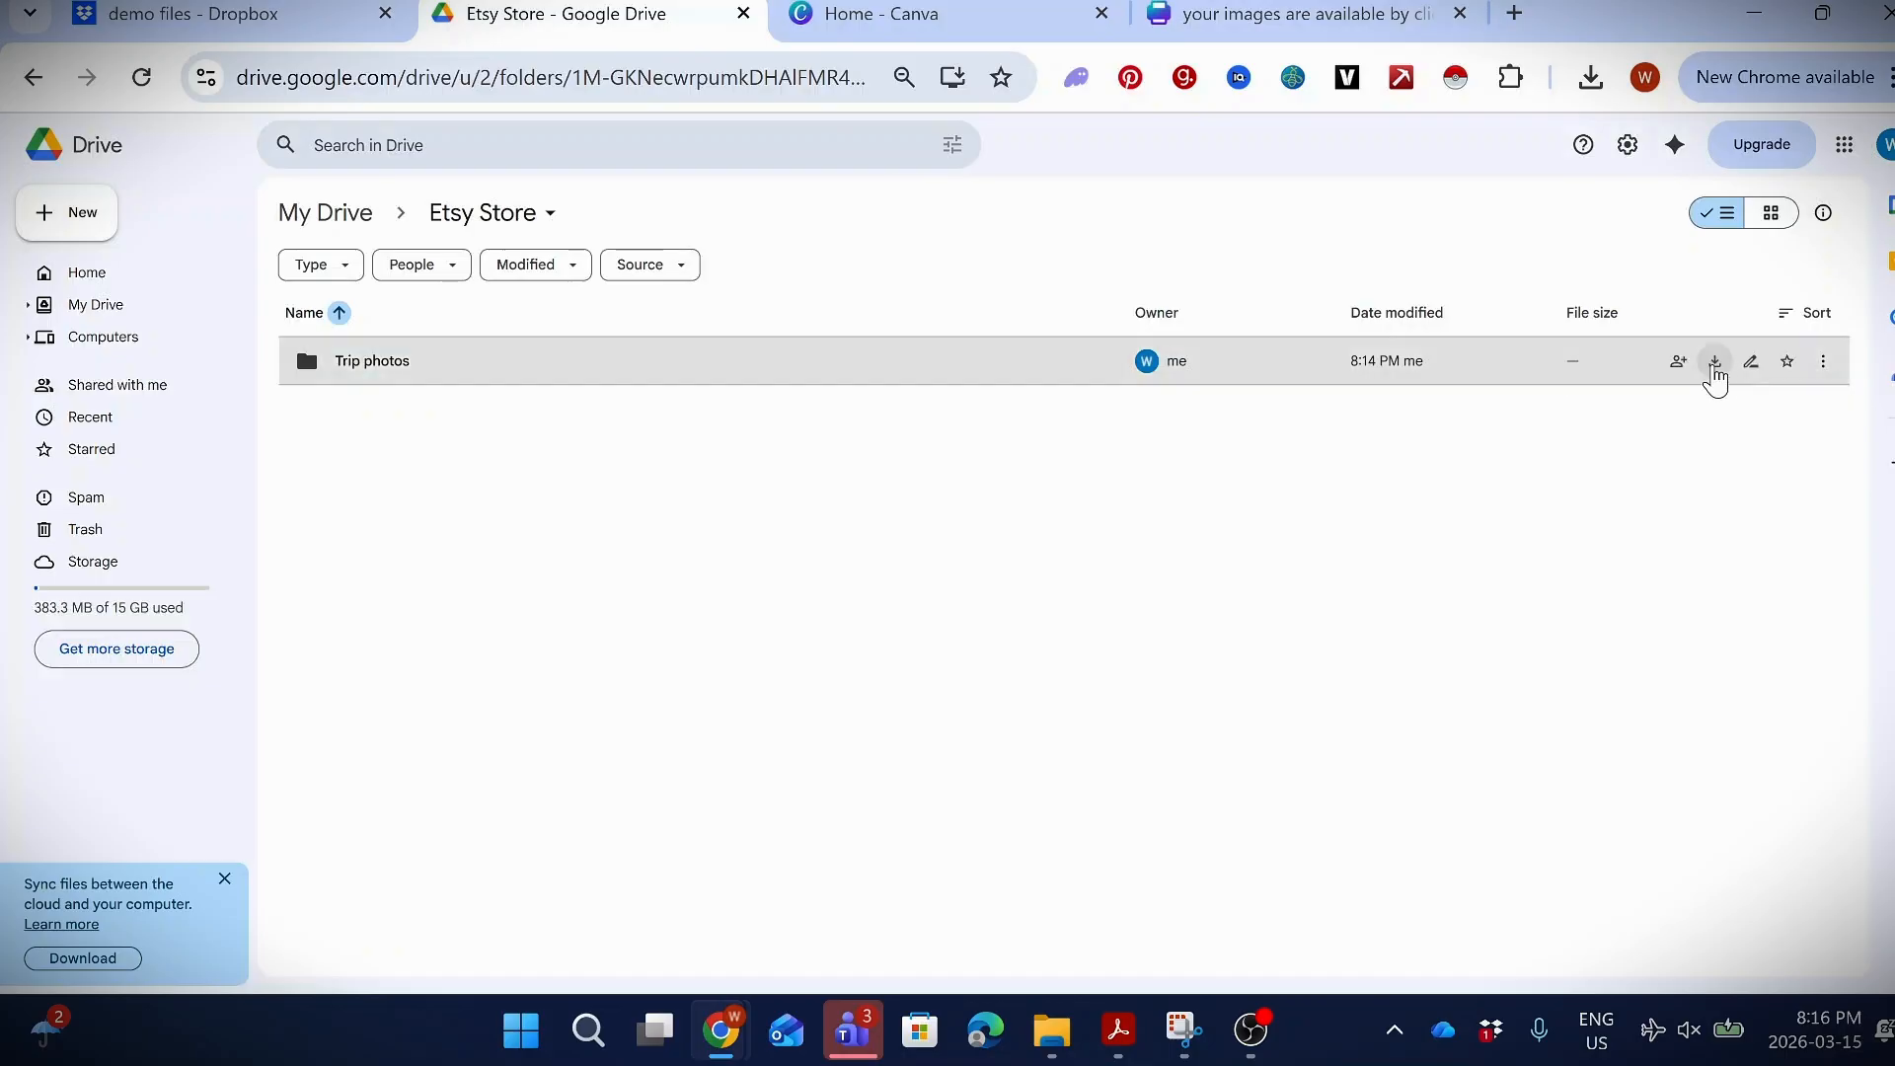
pyautogui.click(1824, 363)
pyautogui.moveTo(1546, 500)
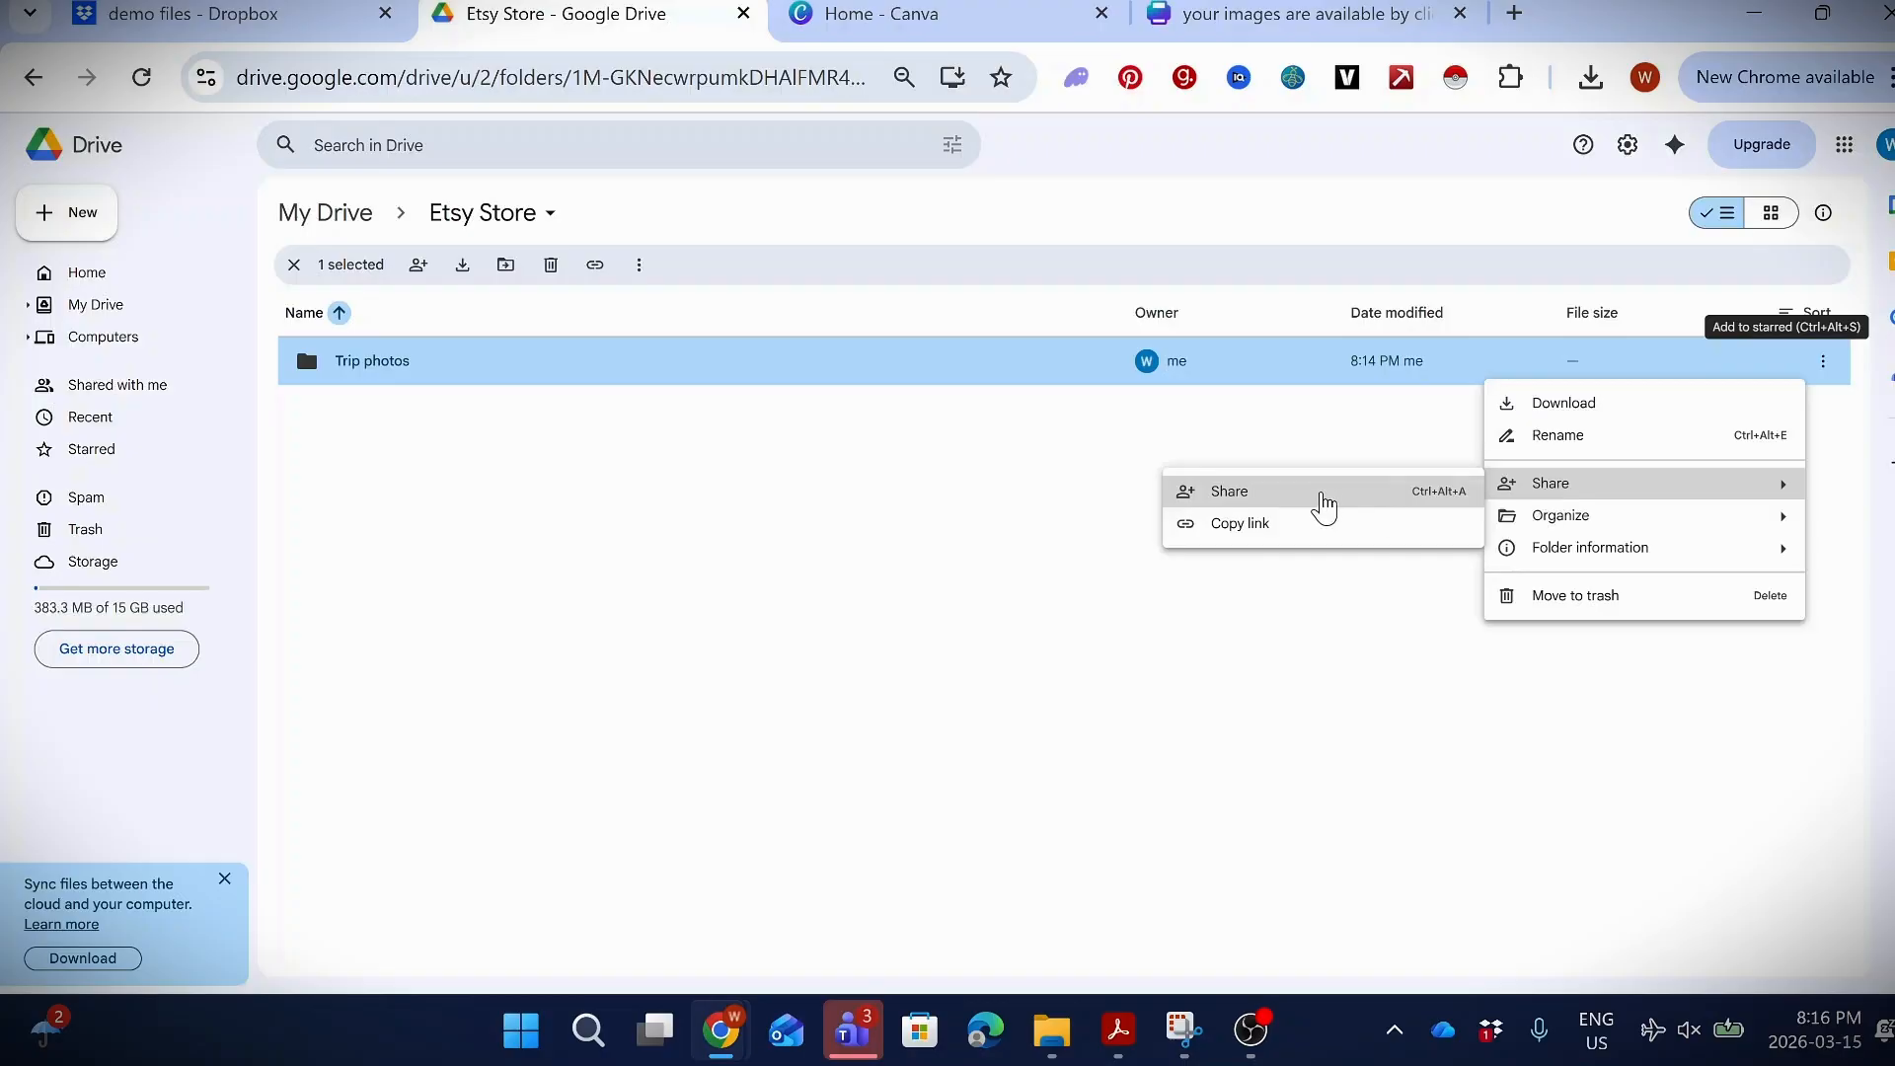
pyautogui.click(1322, 494)
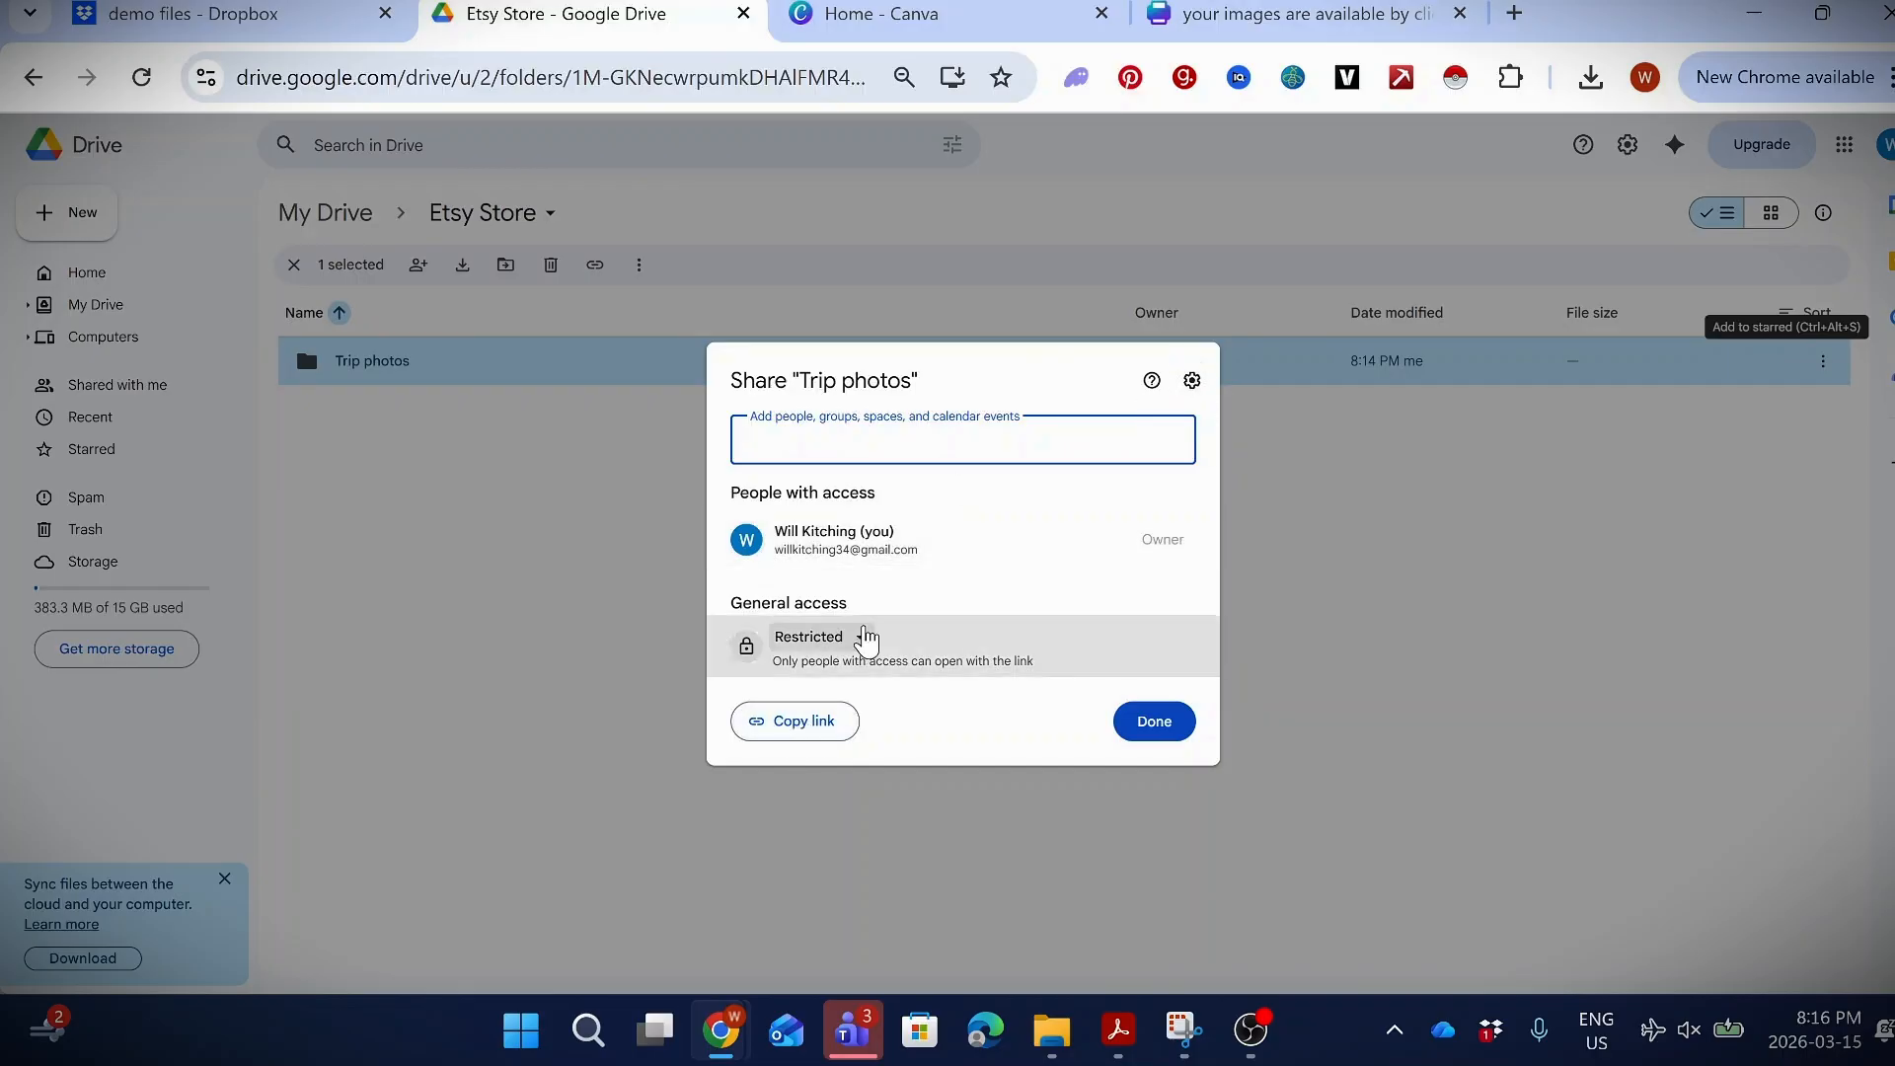
# - Review the general access and sharing settings of "Trip photos", then copy the folder's share link and close the dialog
pyautogui.click(860, 640)
pyautogui.click(937, 592)
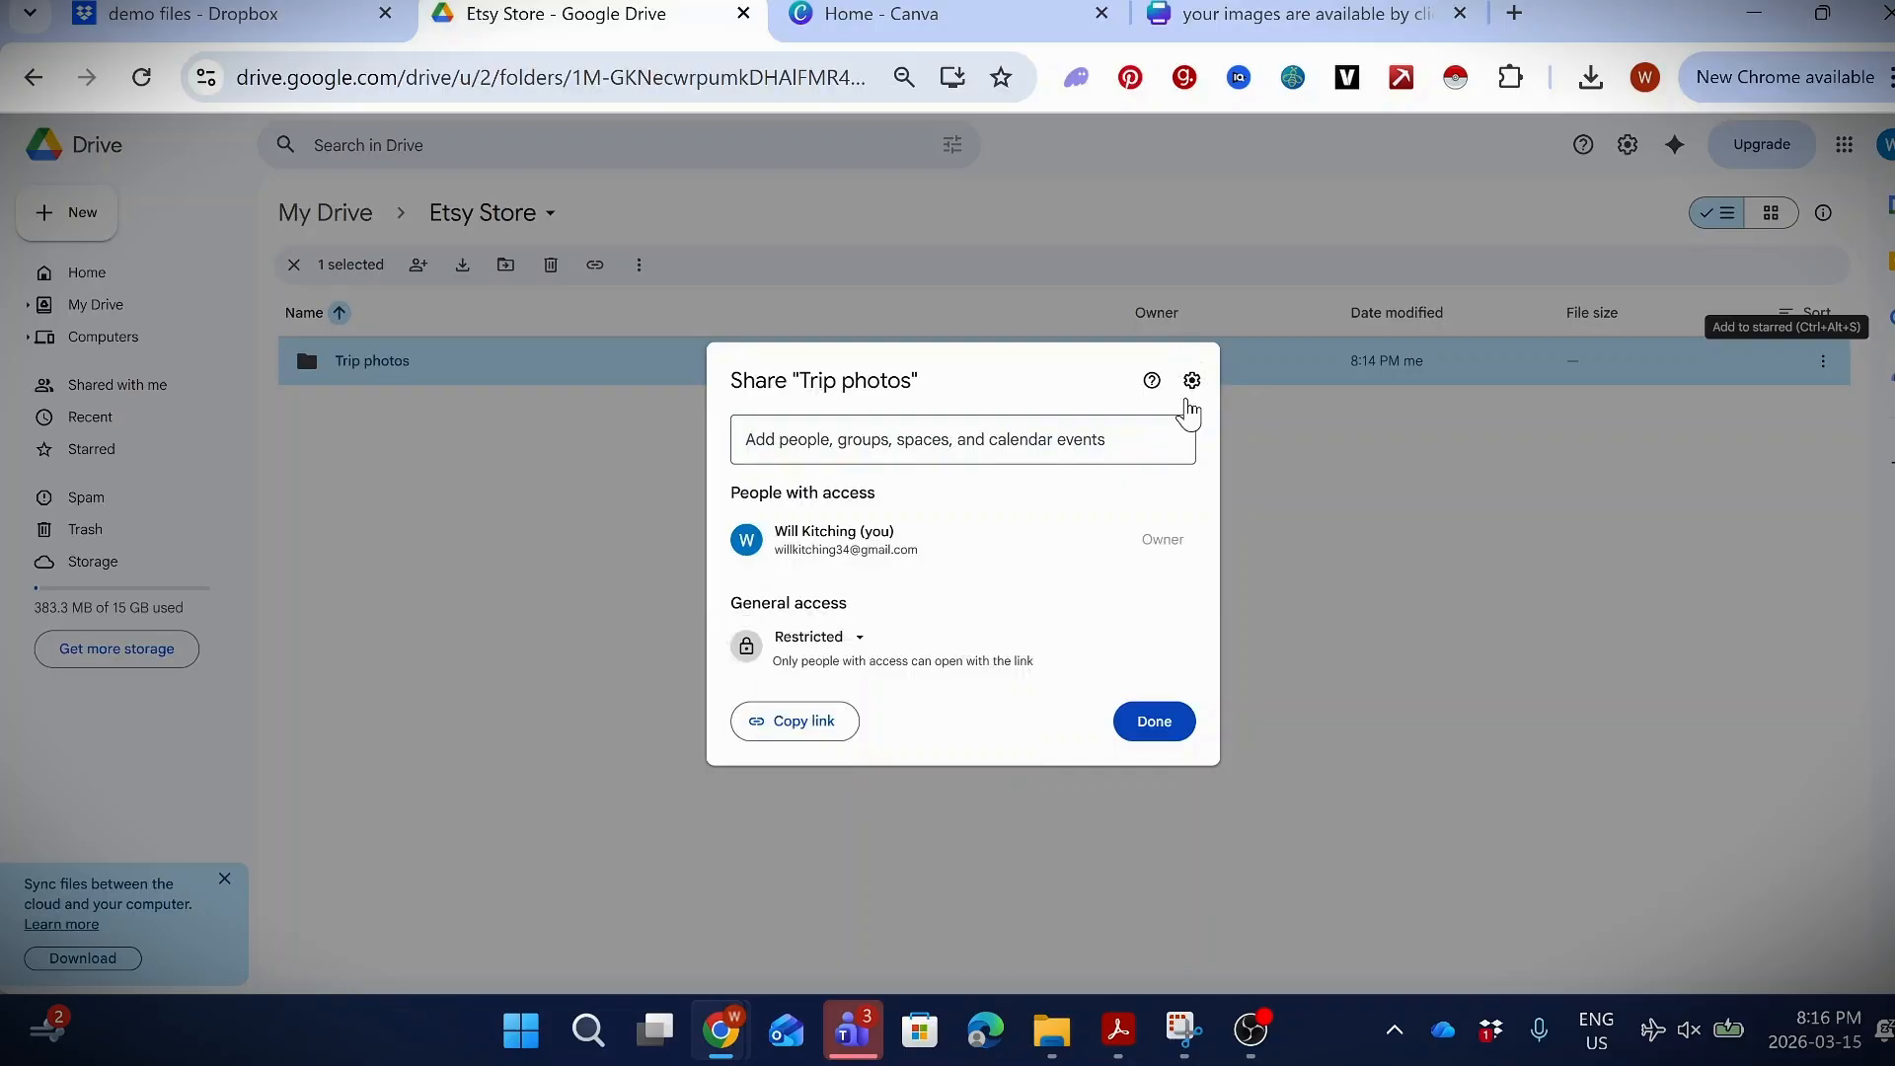
pyautogui.click(1192, 382)
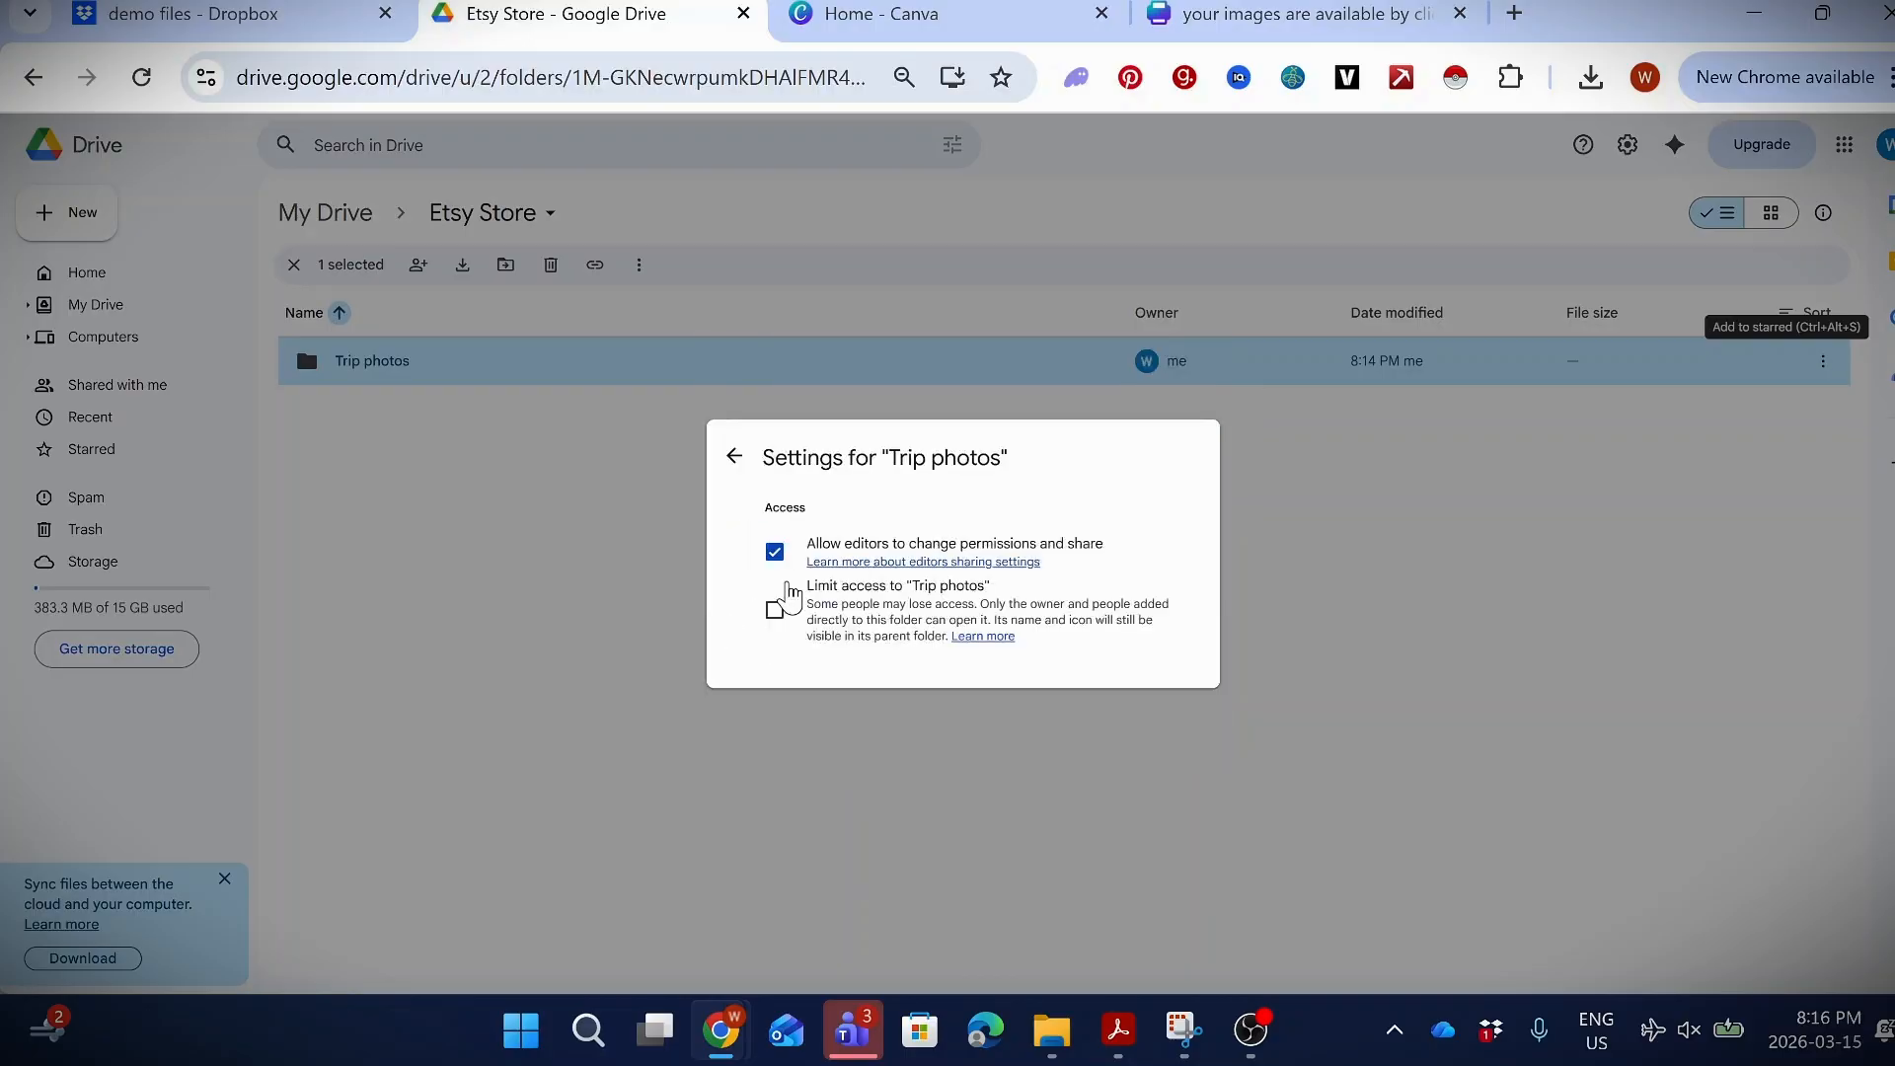
pyautogui.click(734, 456)
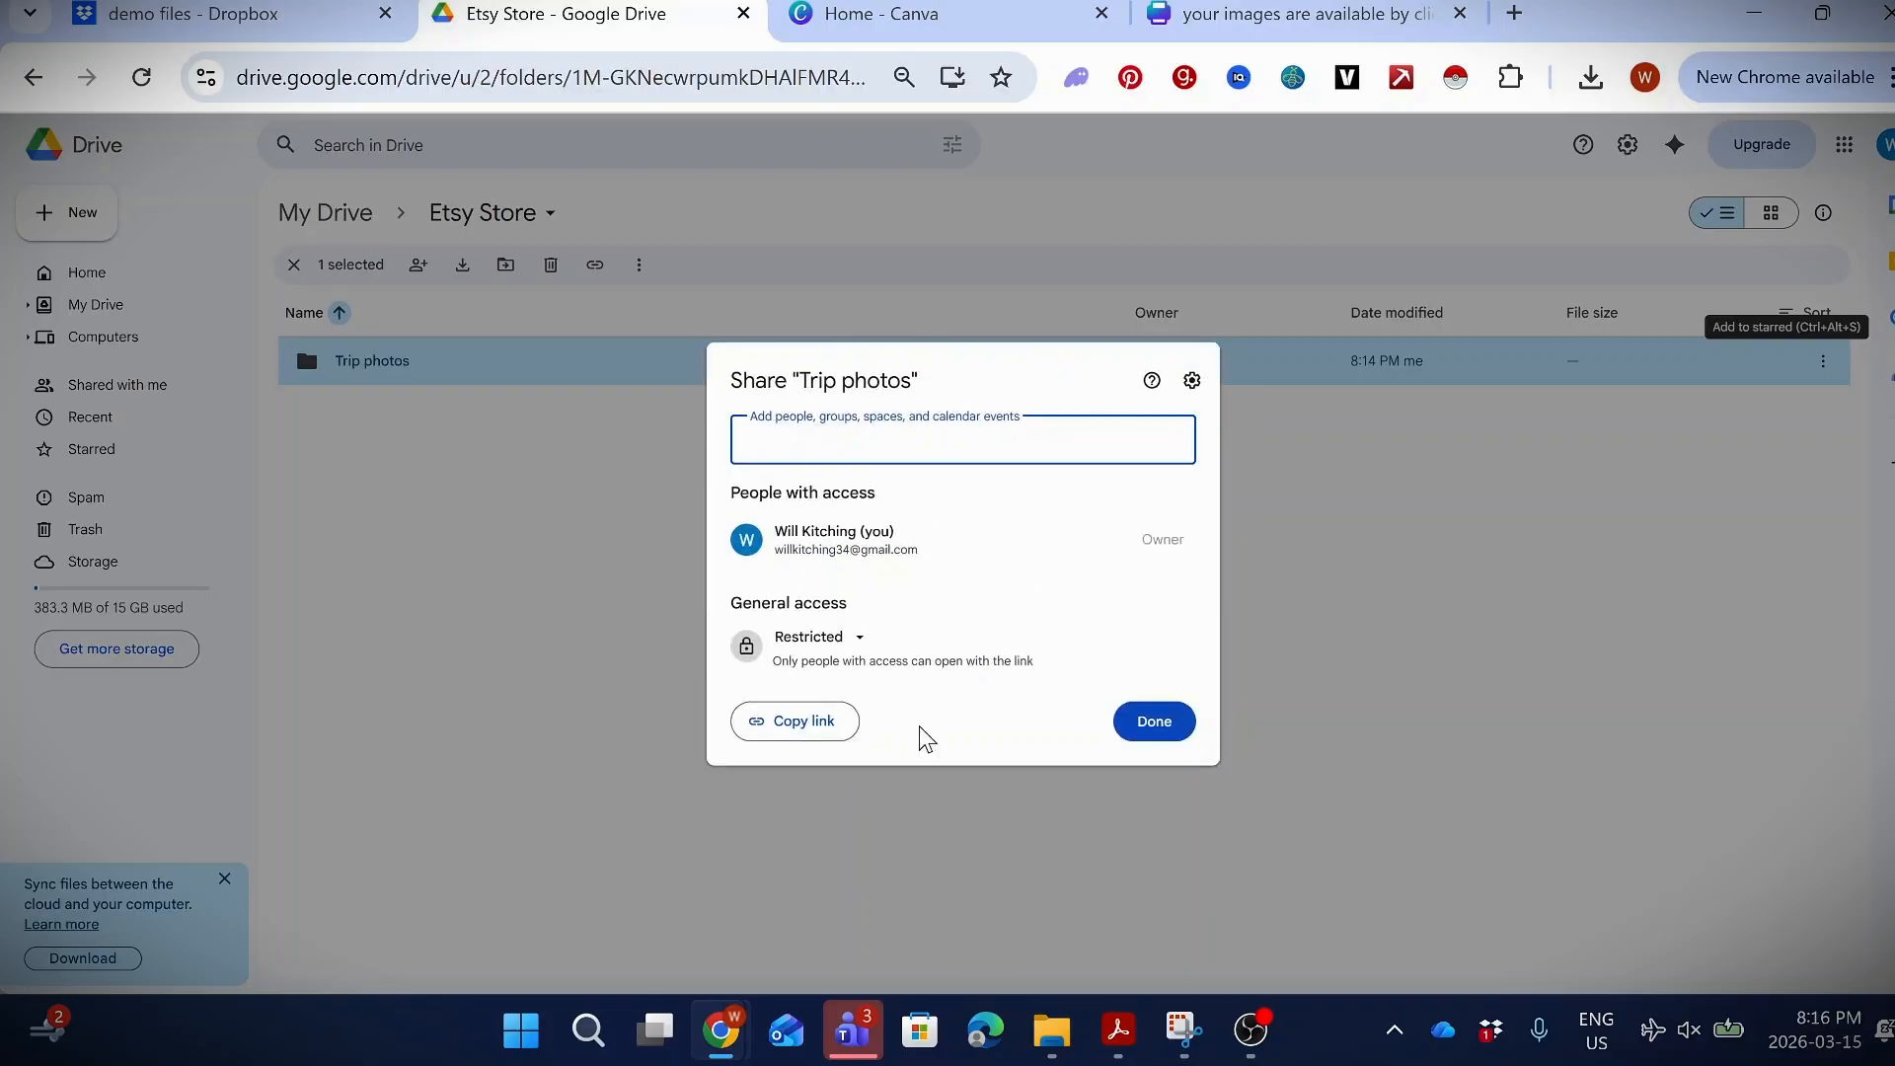
pyautogui.click(801, 721)
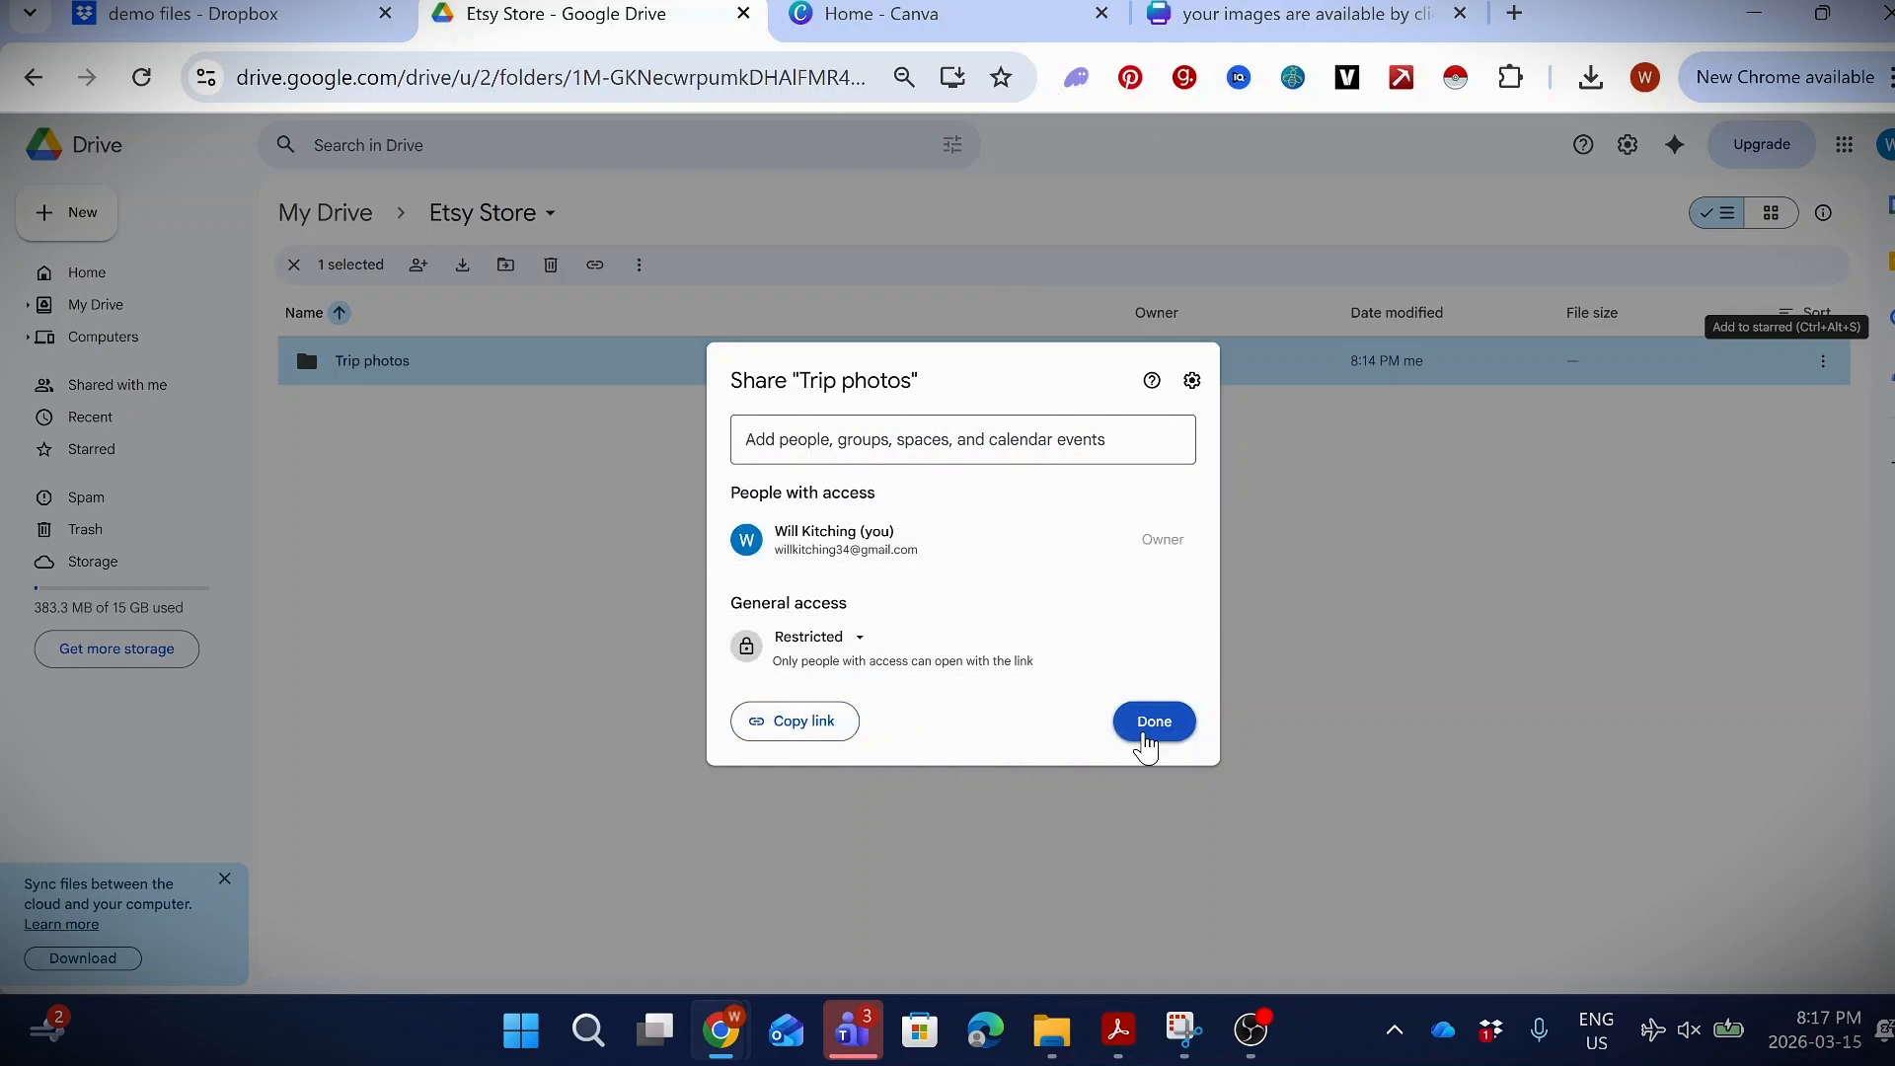
pyautogui.click(1144, 732)
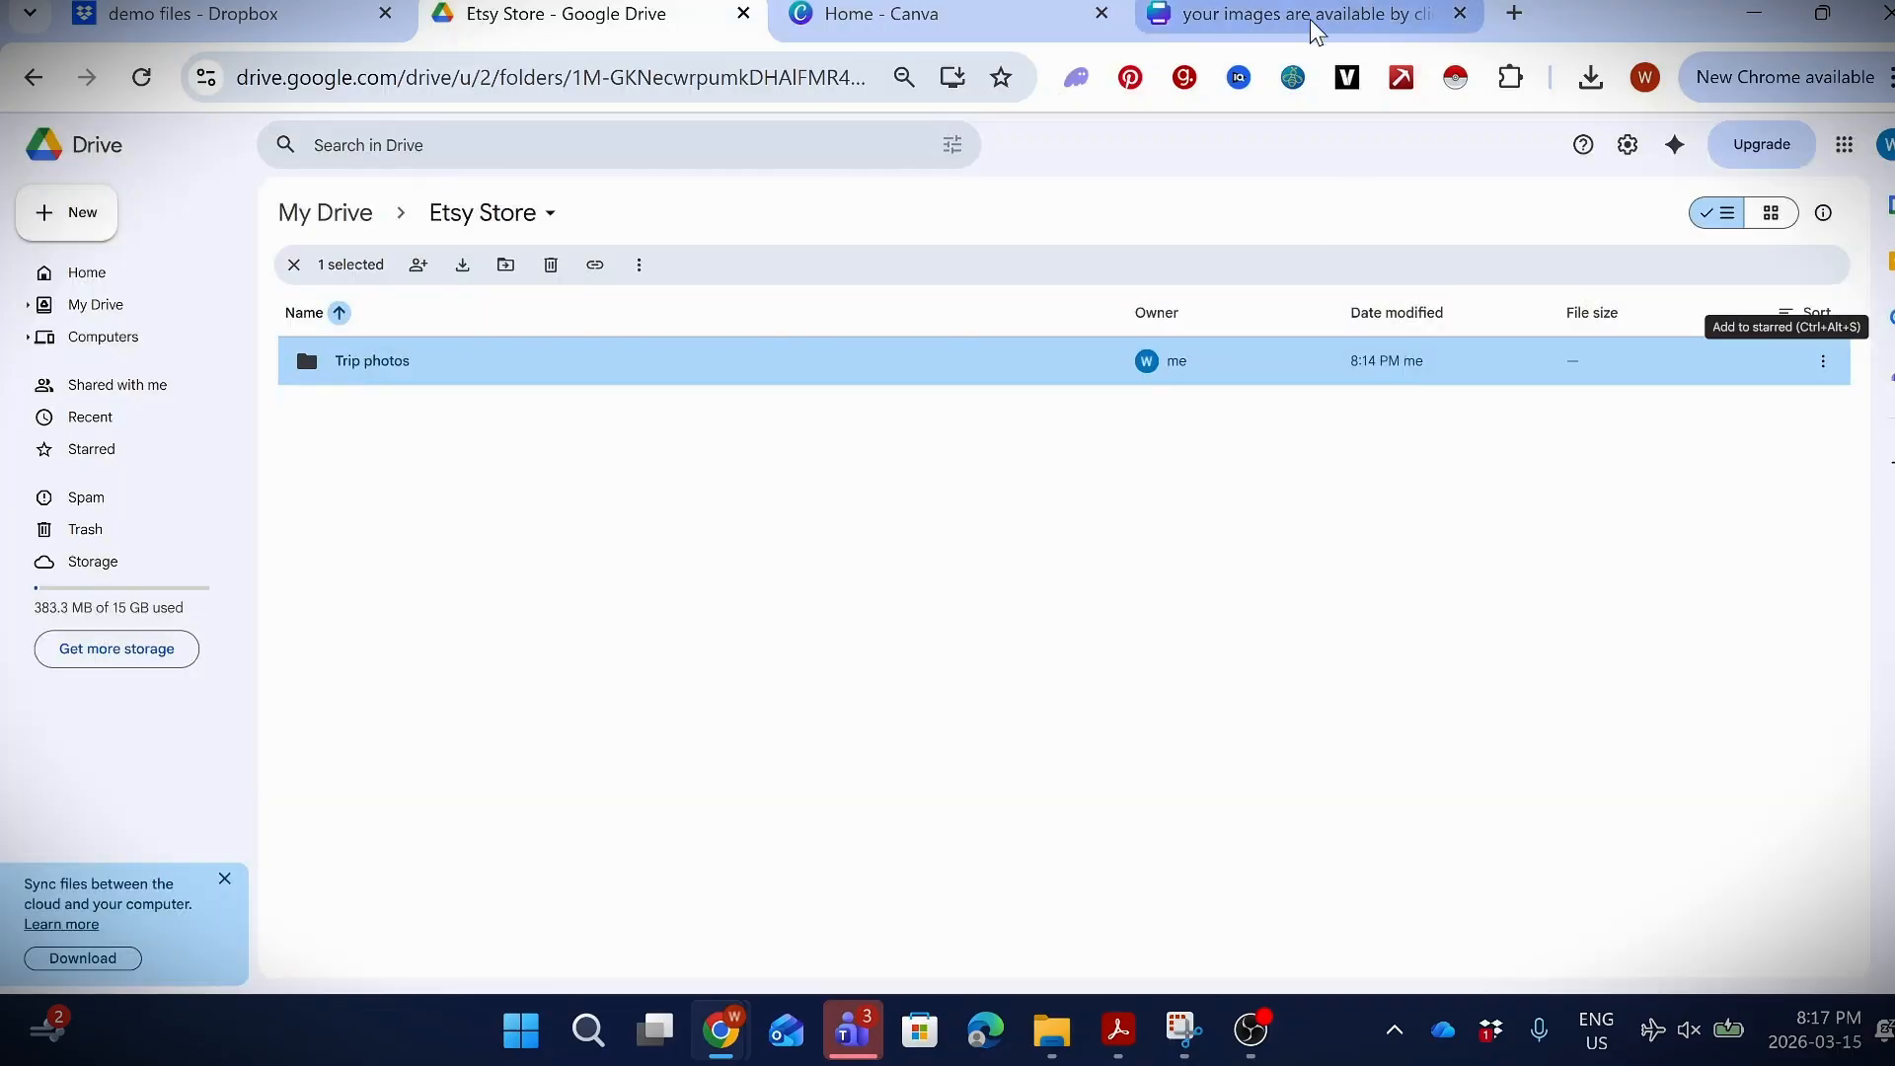
# - Switch to the Canva letter design and rename it "google drive photos"
pyautogui.click(1313, 24)
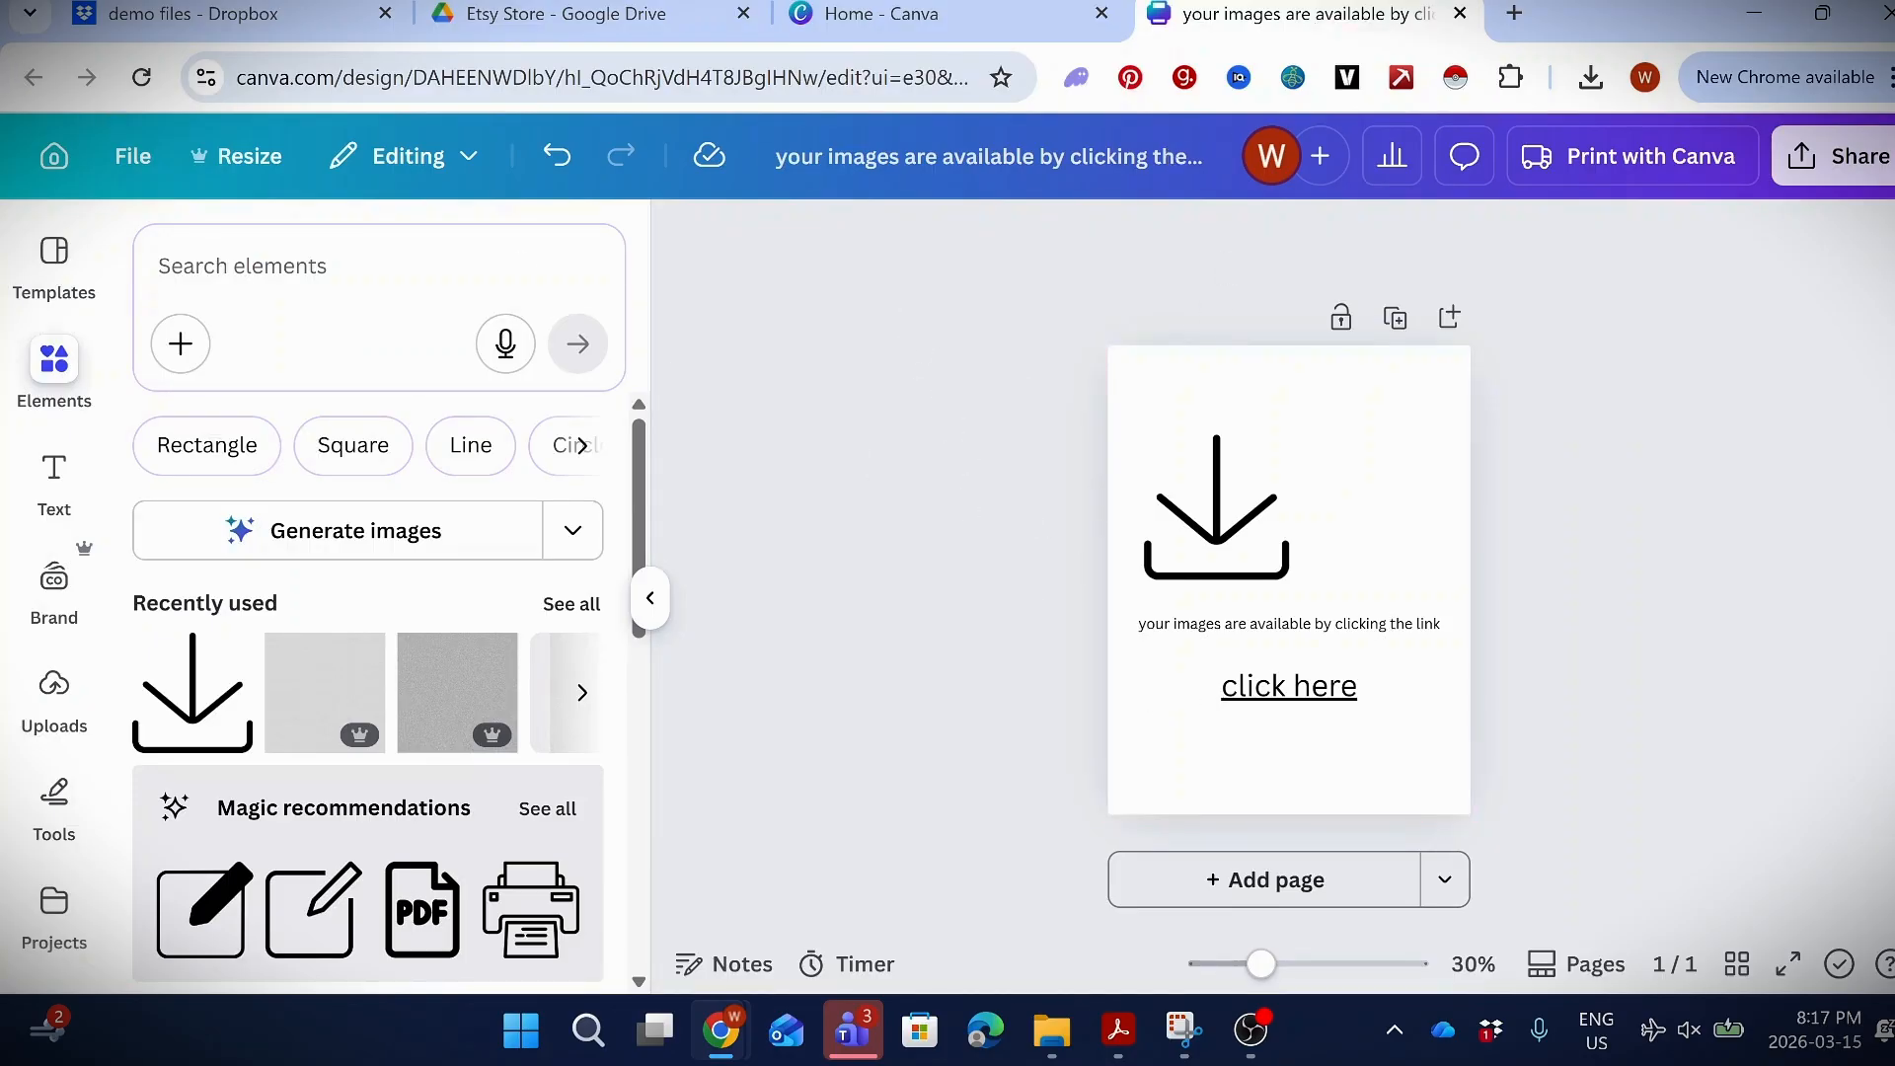
pyautogui.click(1056, 158)
pyautogui.hotkey('ctrl', 'a')
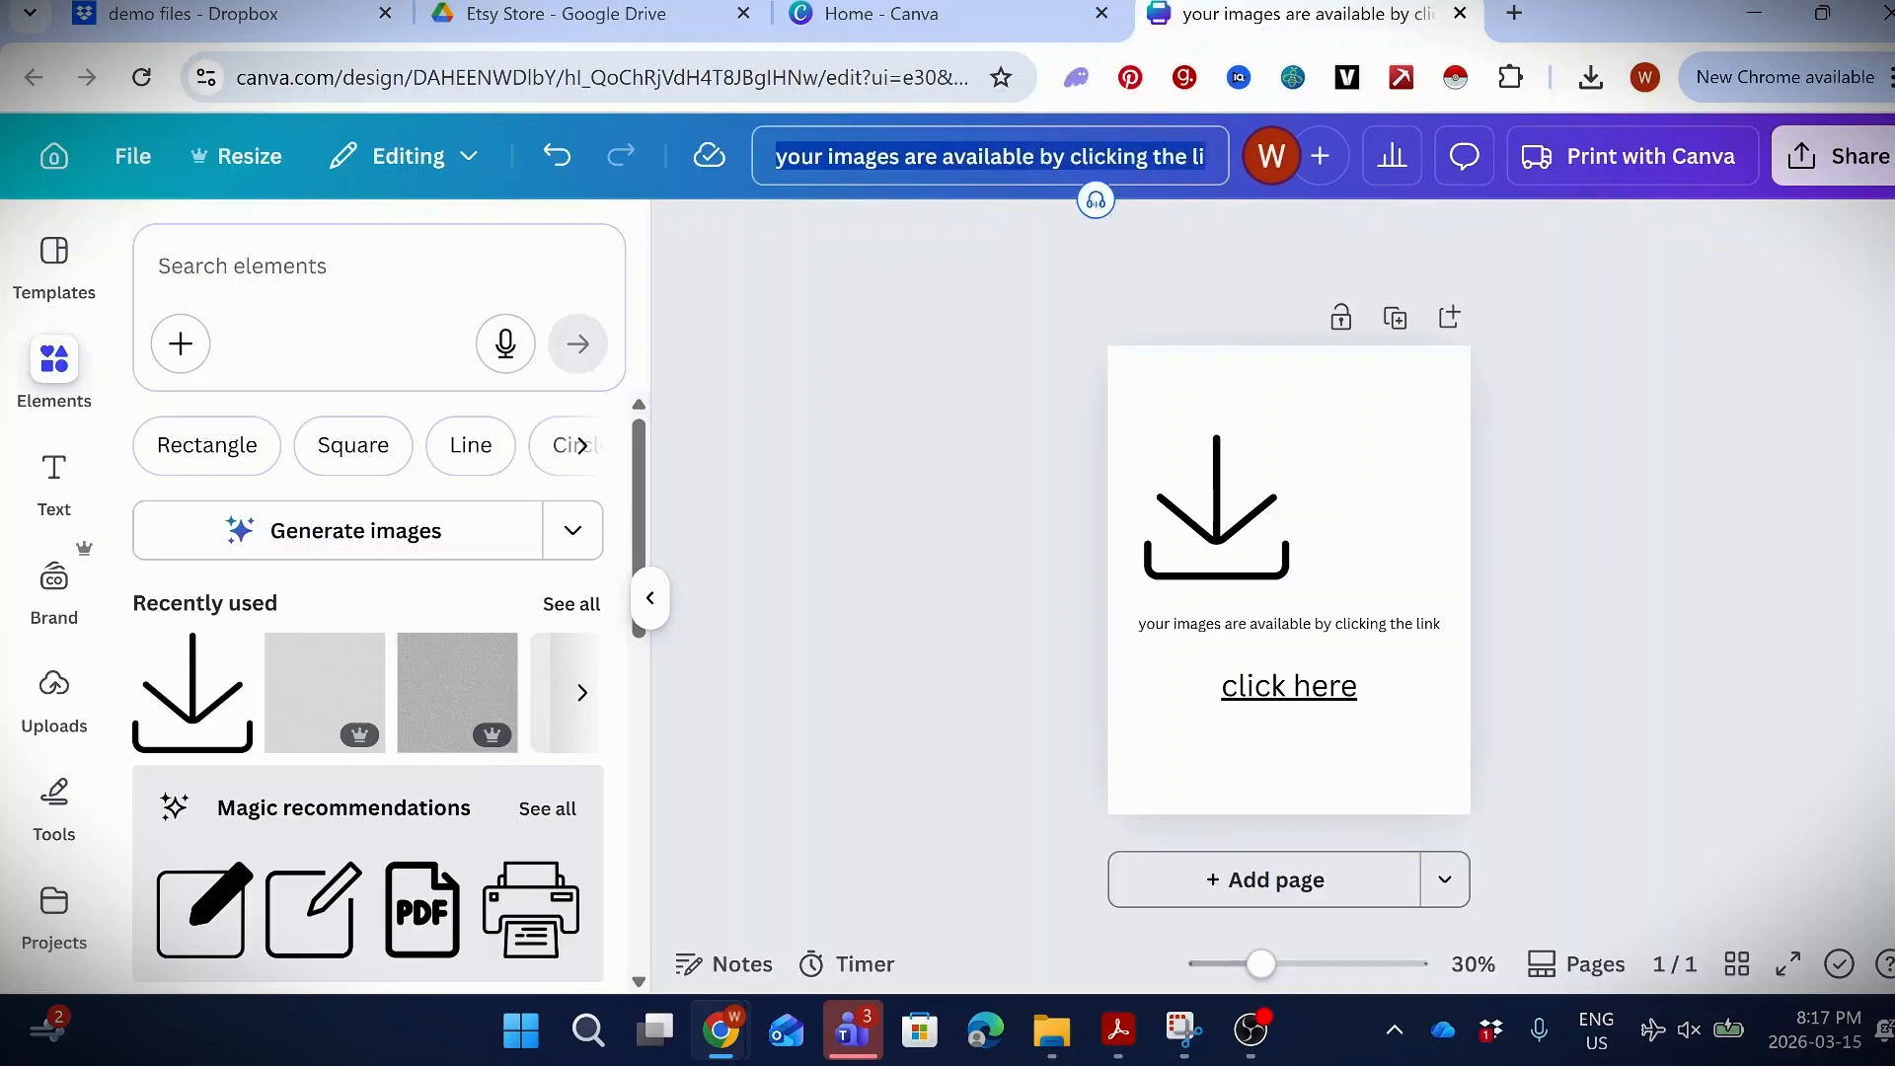
pyautogui.write('google d')
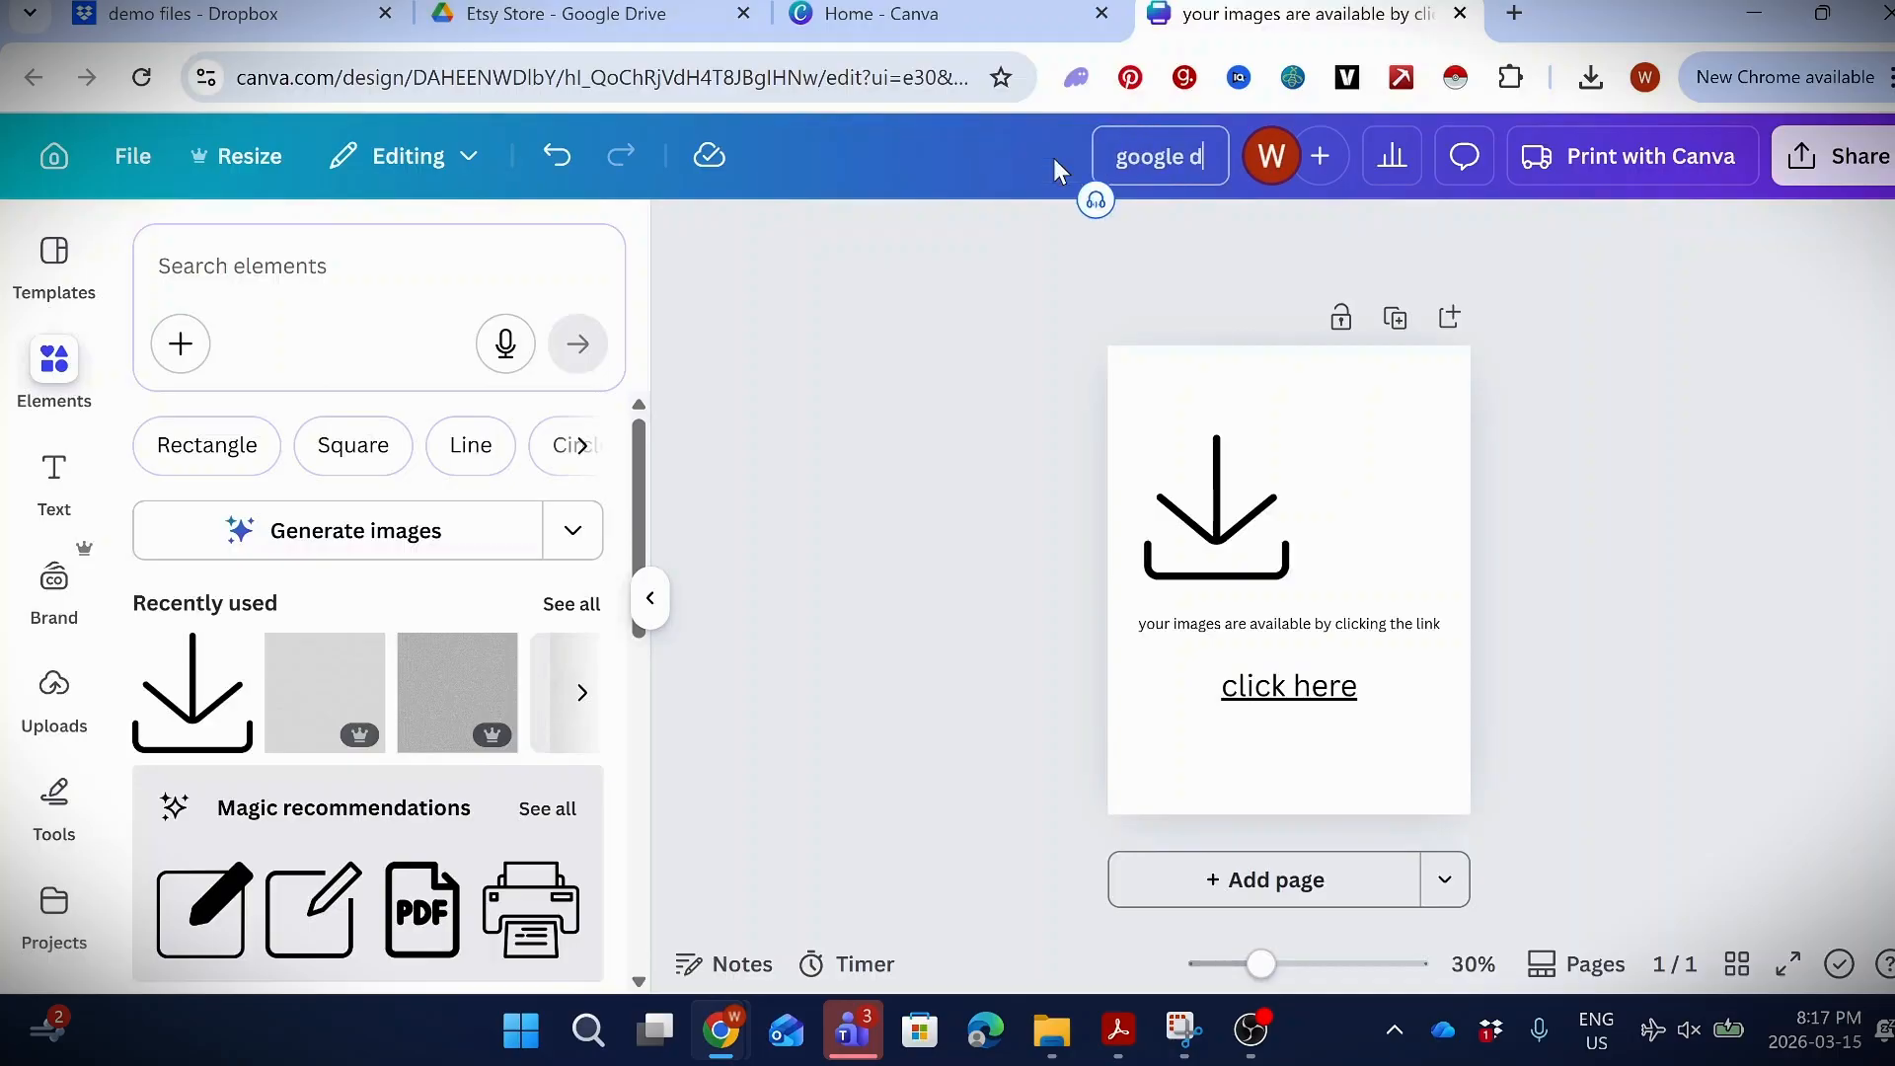
pyautogui.write('rive')
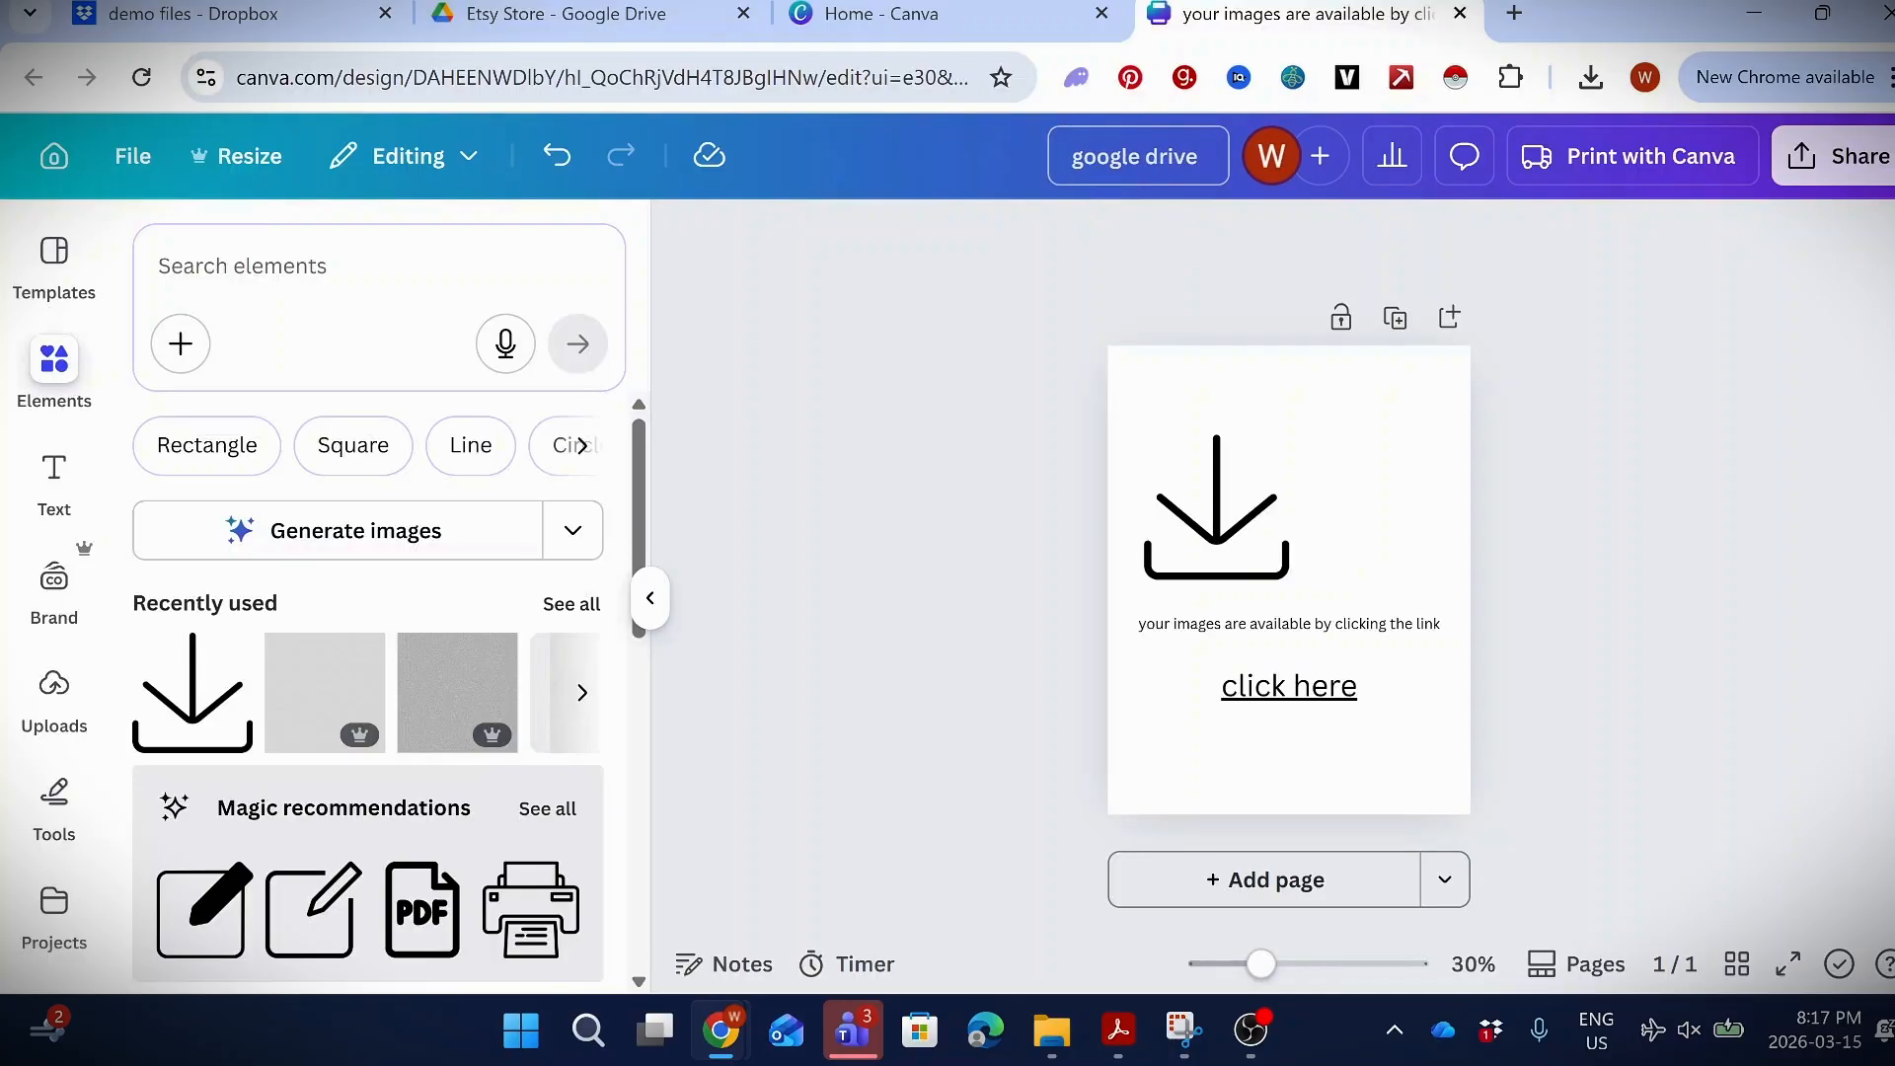
pyautogui.write(' photos')
pyautogui.press('Return')
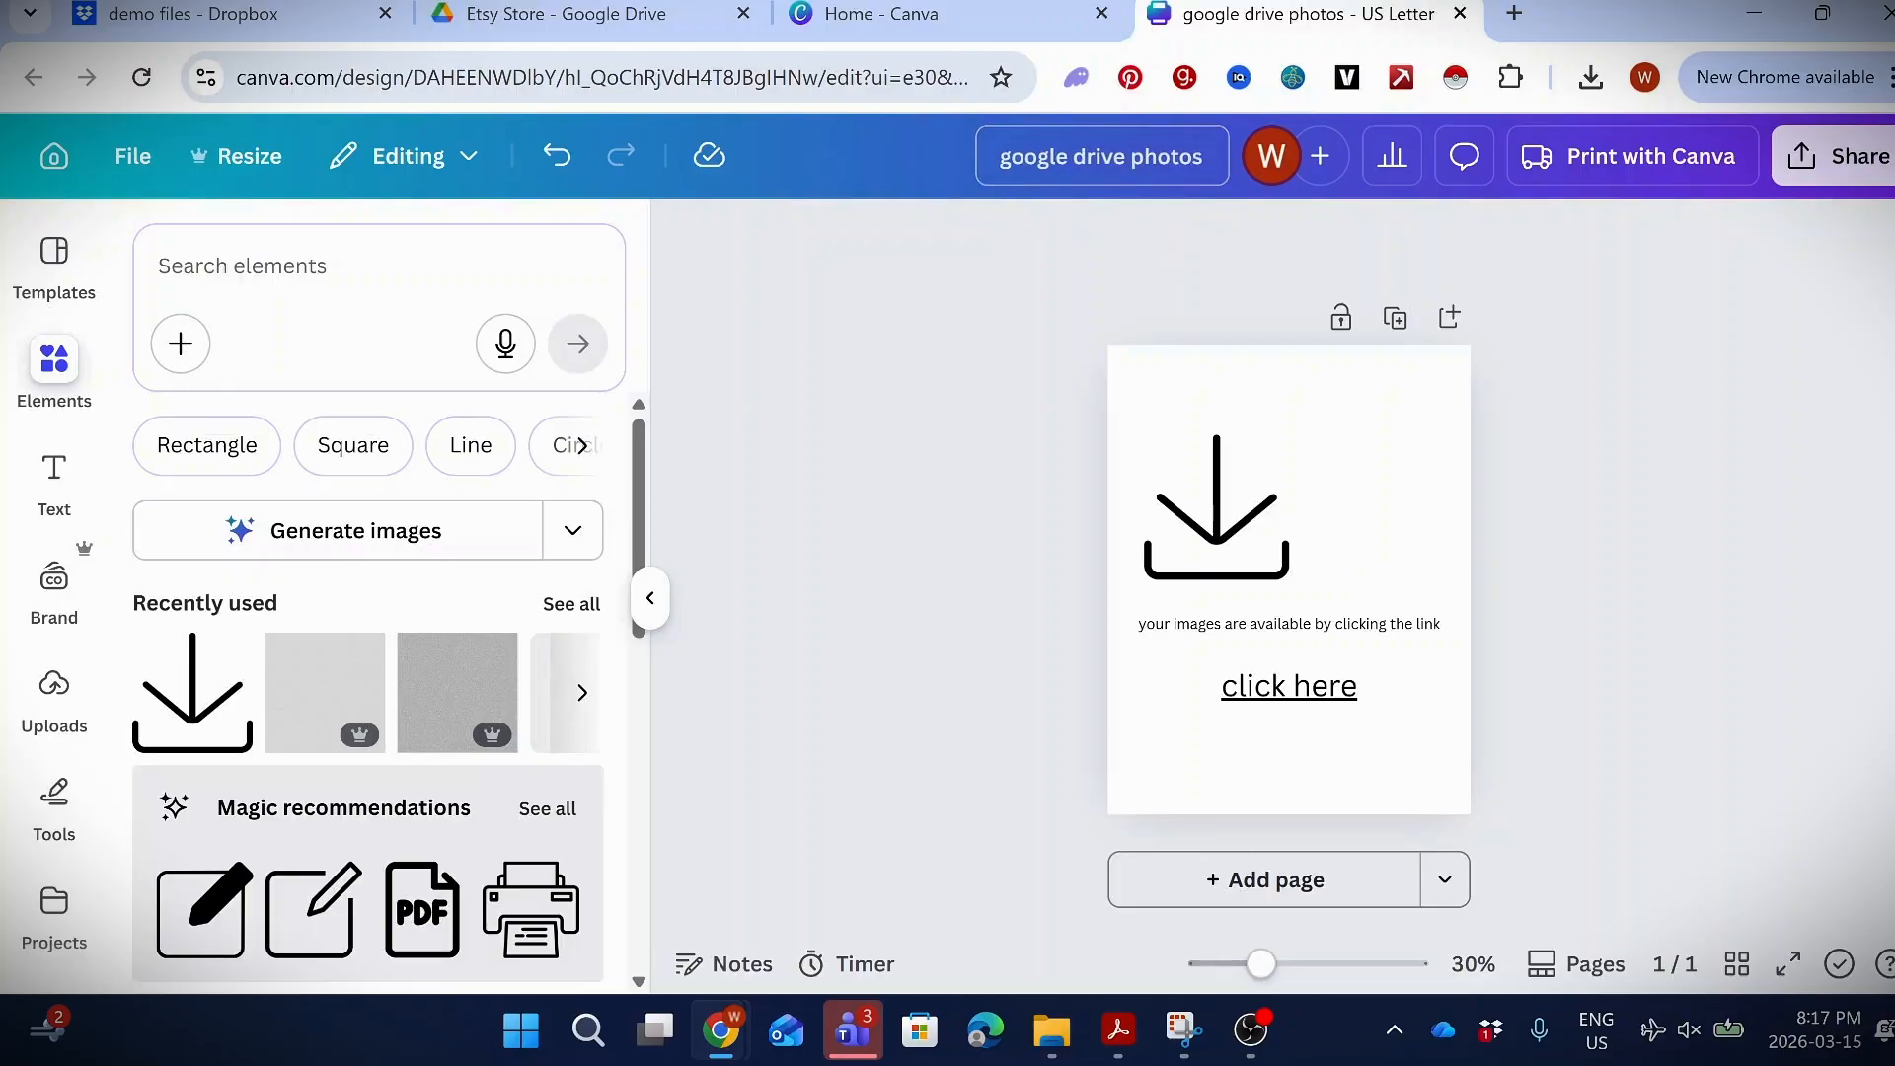
# - Replace the link on the "click here" text with the copied Google Drive share link for the "Trip photos" folder
pyautogui.click(1246, 705)
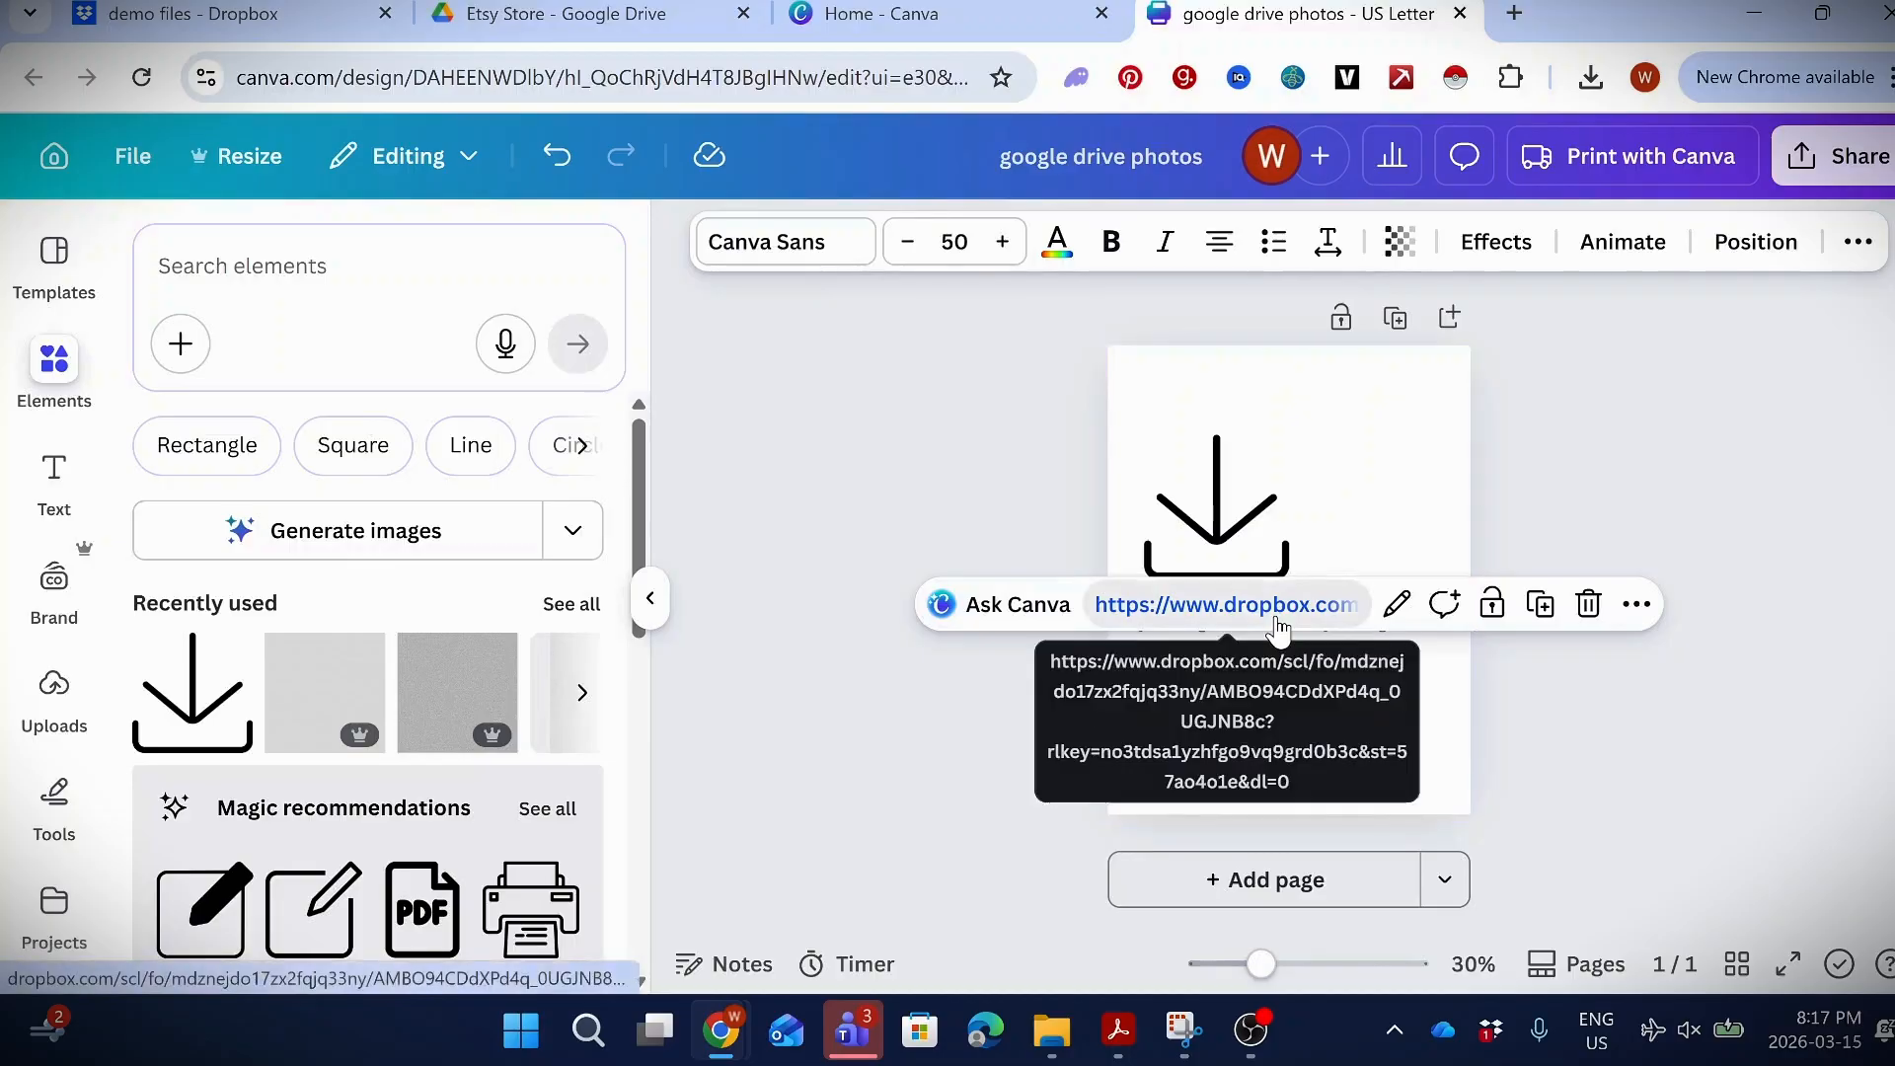
pyautogui.click(1403, 612)
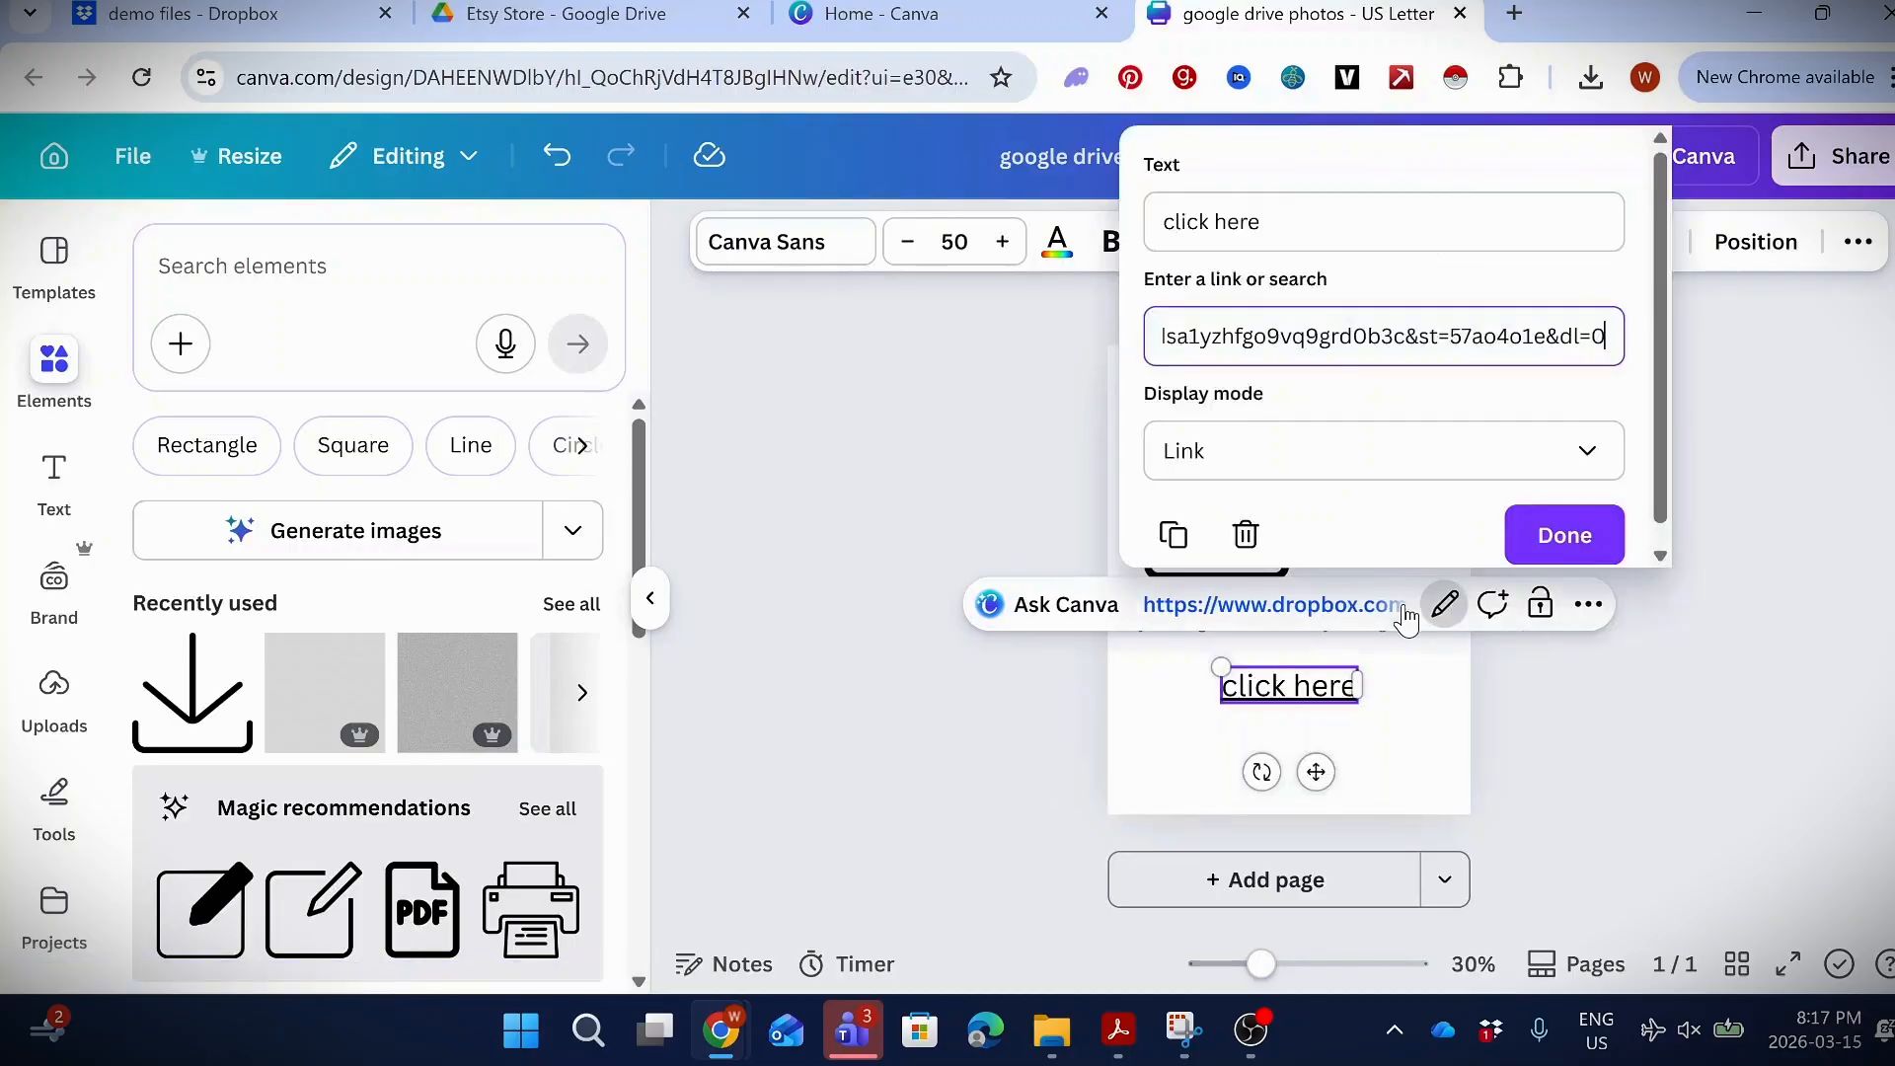
pyautogui.hotkey('ctrl', 'a')
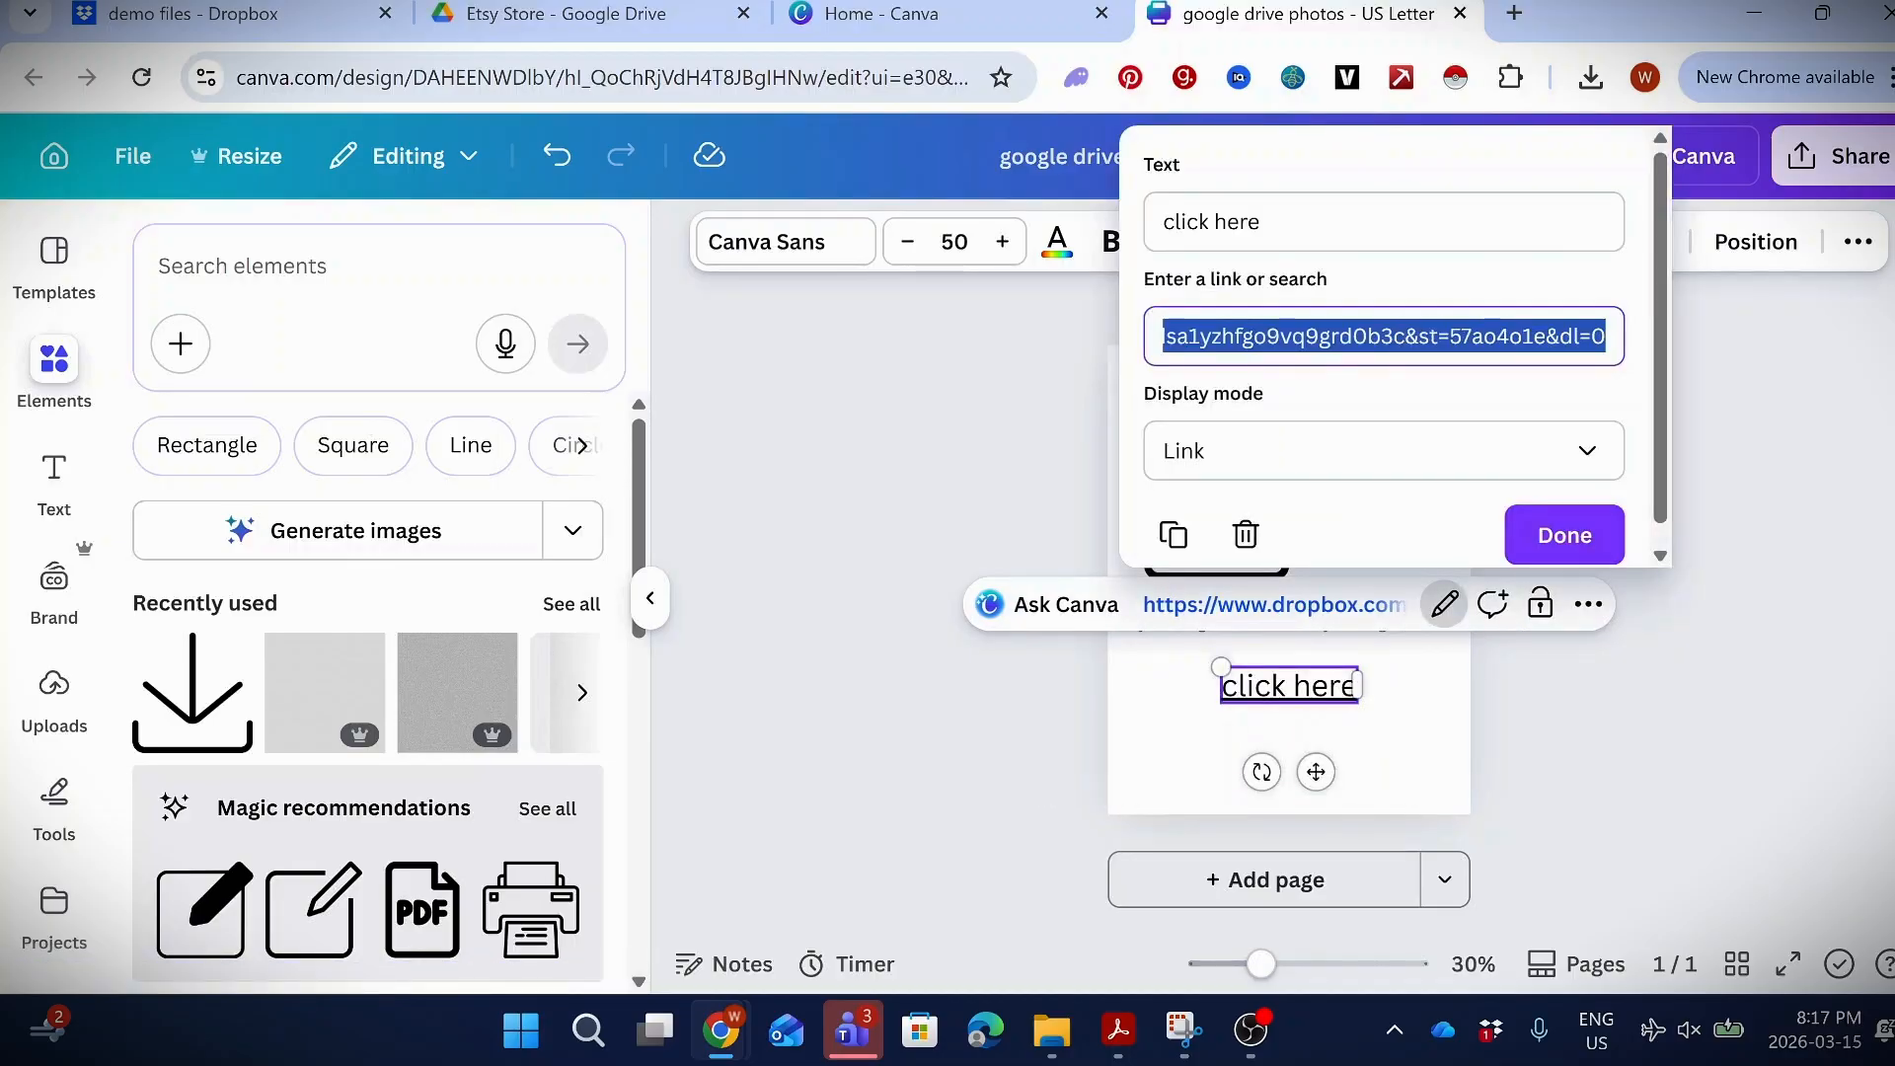
pyautogui.press('BackSpace')
pyautogui.hotkey('ctrl', 'v')
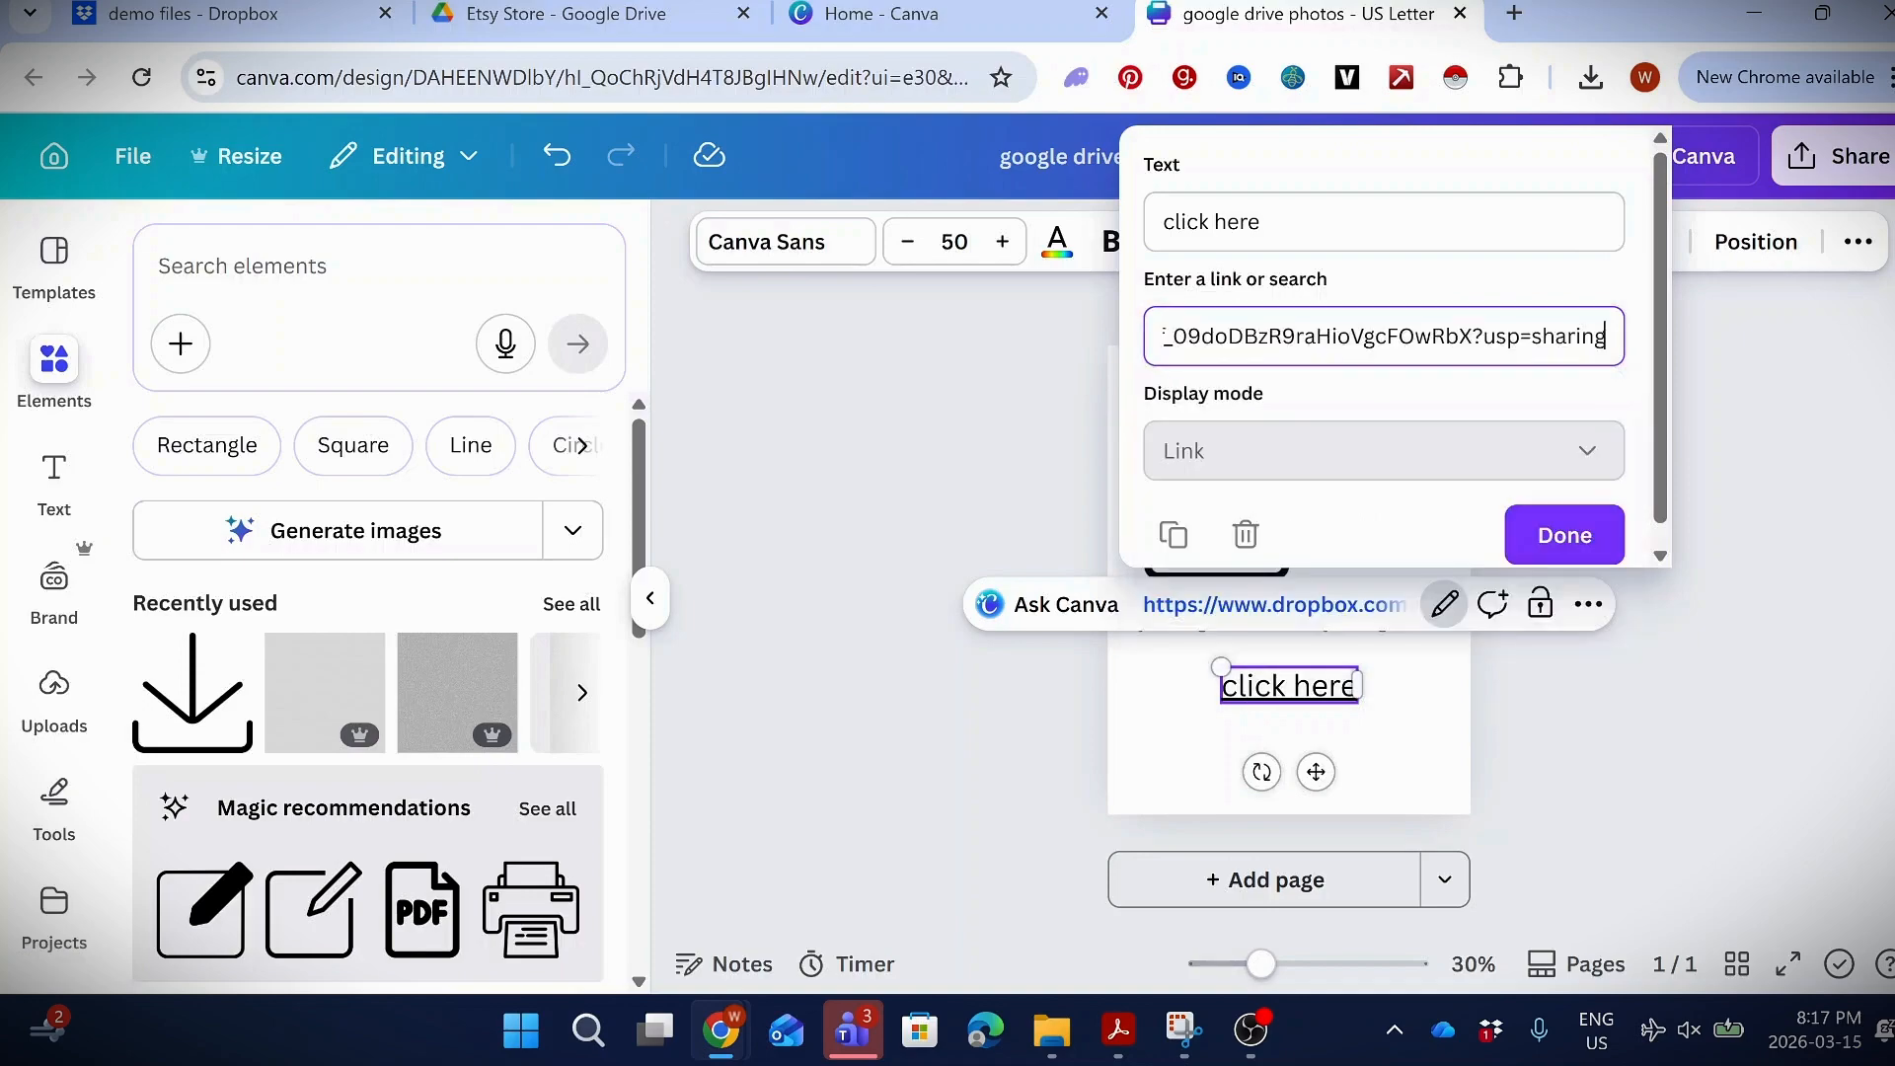
pyautogui.click(1564, 538)
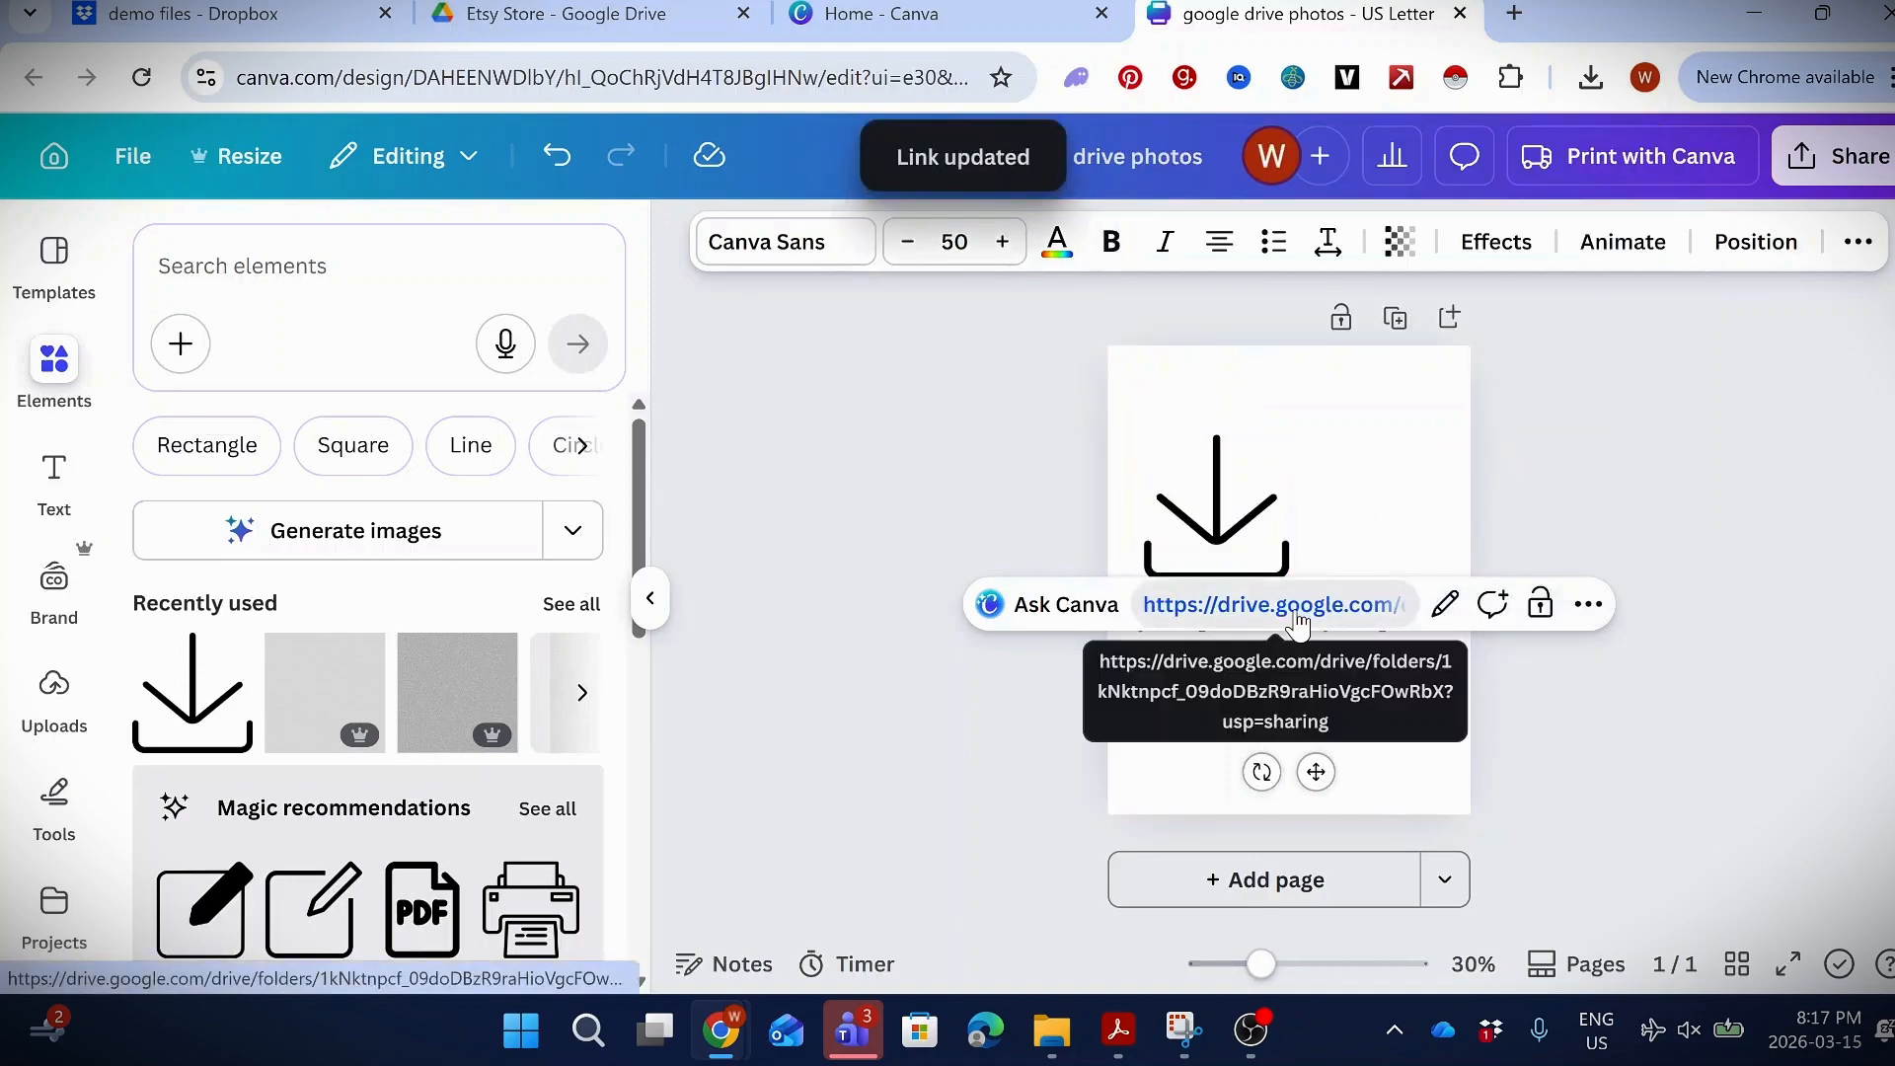
# - Return to Google Drive and open the "Trip photos" folder to check the images it contains
pyautogui.click(552, 14)
pyautogui.doubleClick(361, 363)
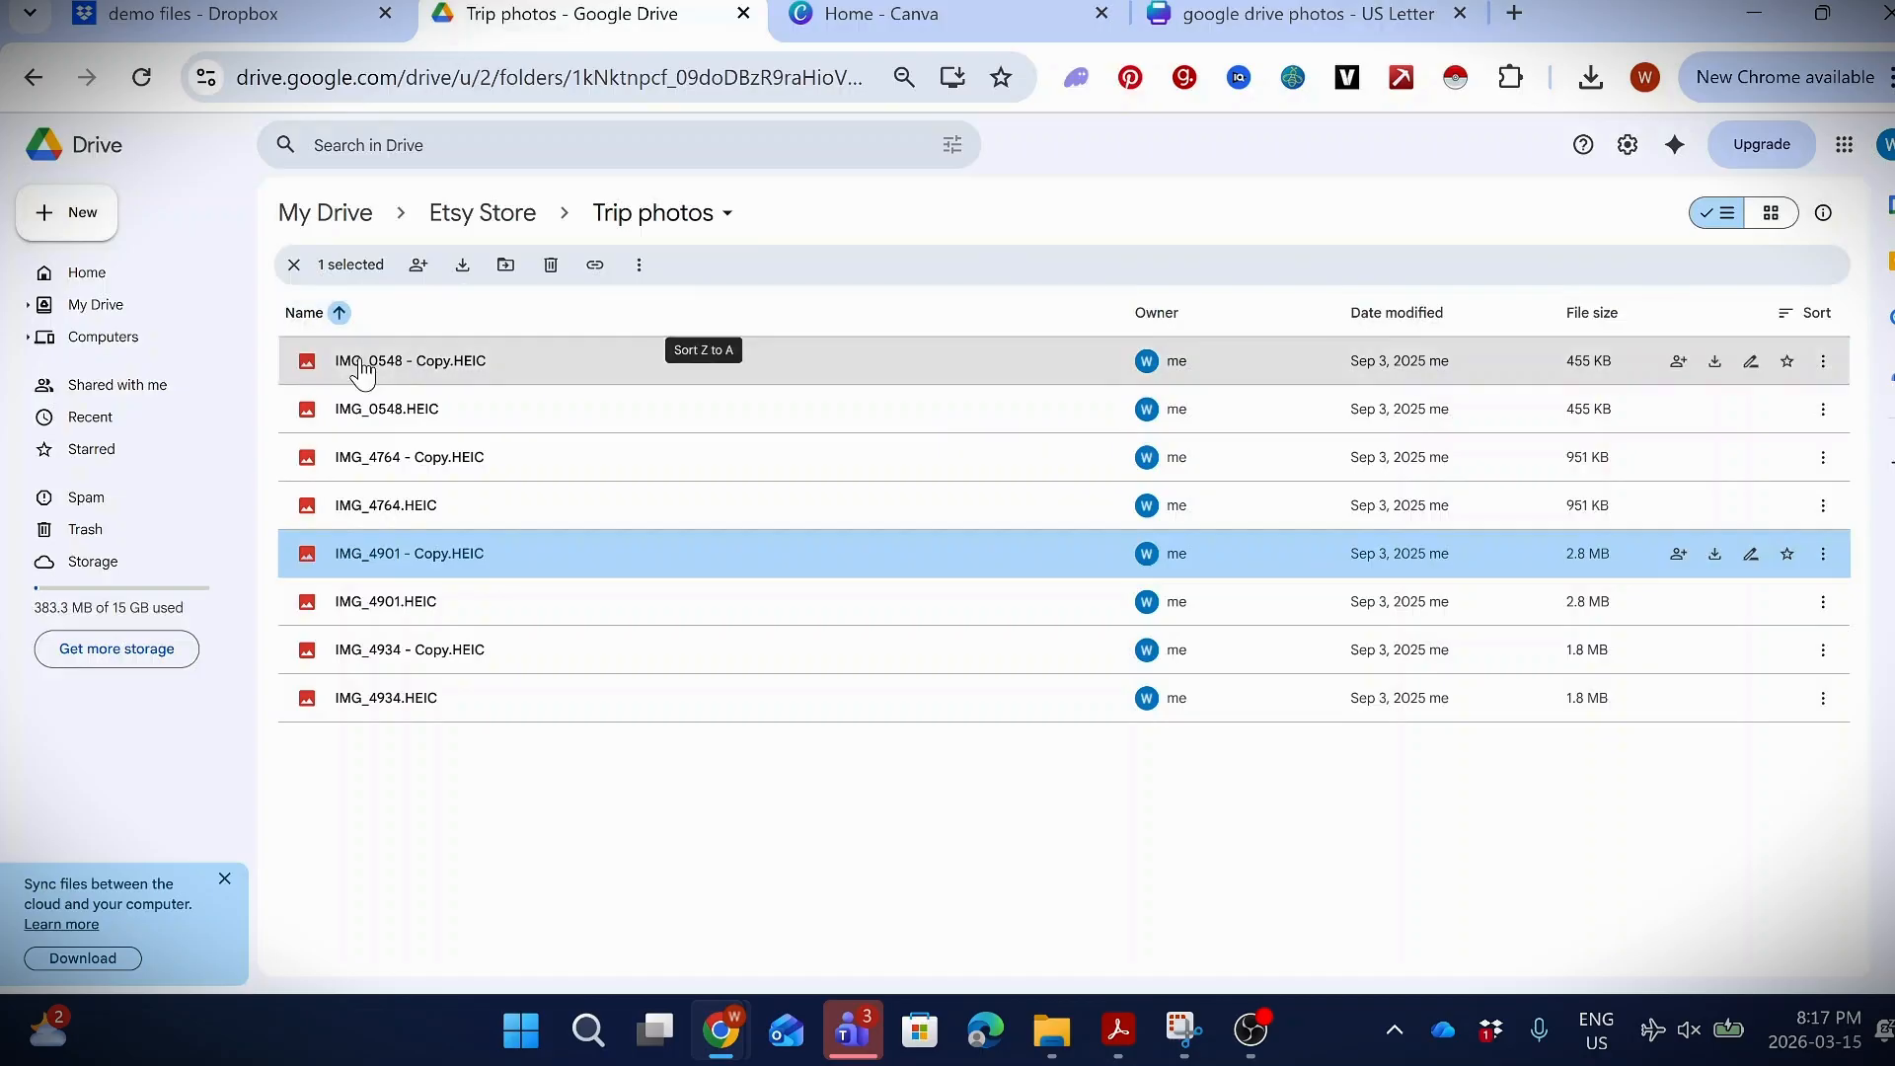
pyautogui.click(418, 359)
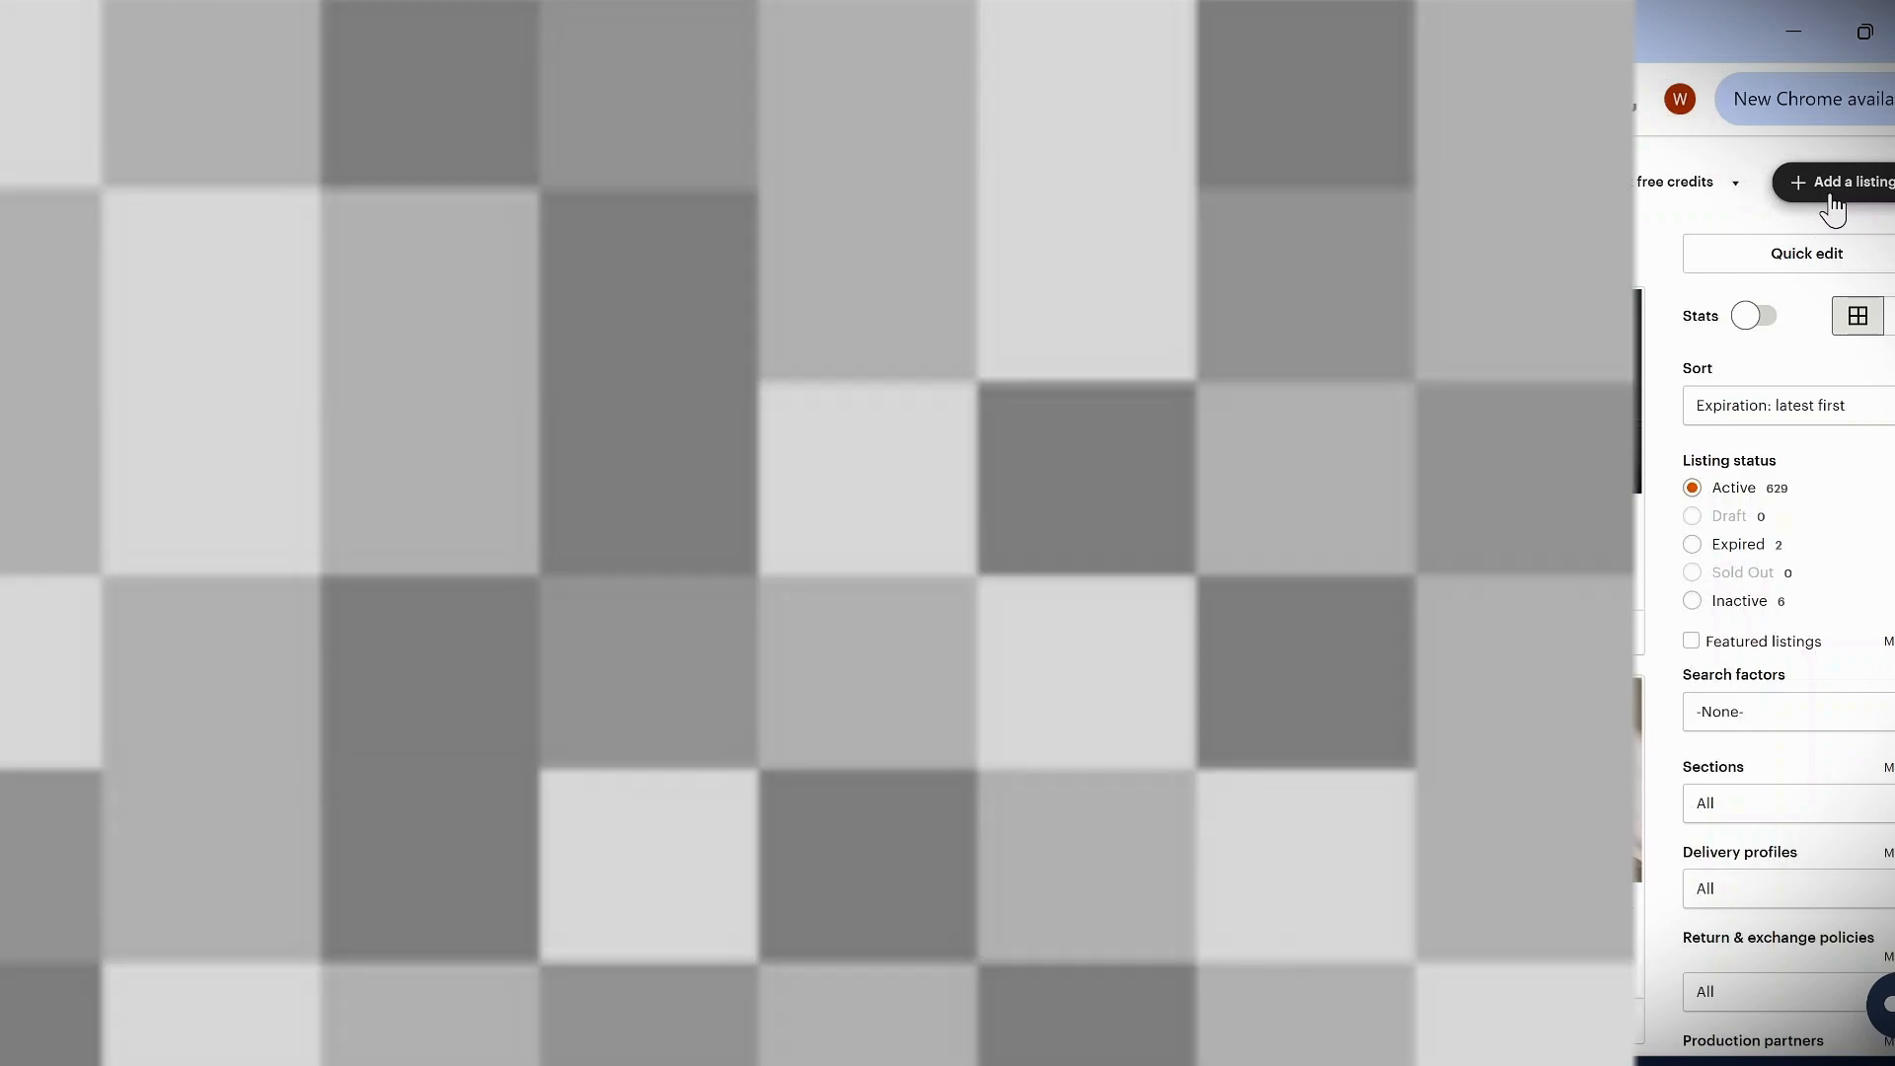
# - In Etsy Shop Manager, start a new listing in the "Digital Prints" category
pyautogui.click(1832, 192)
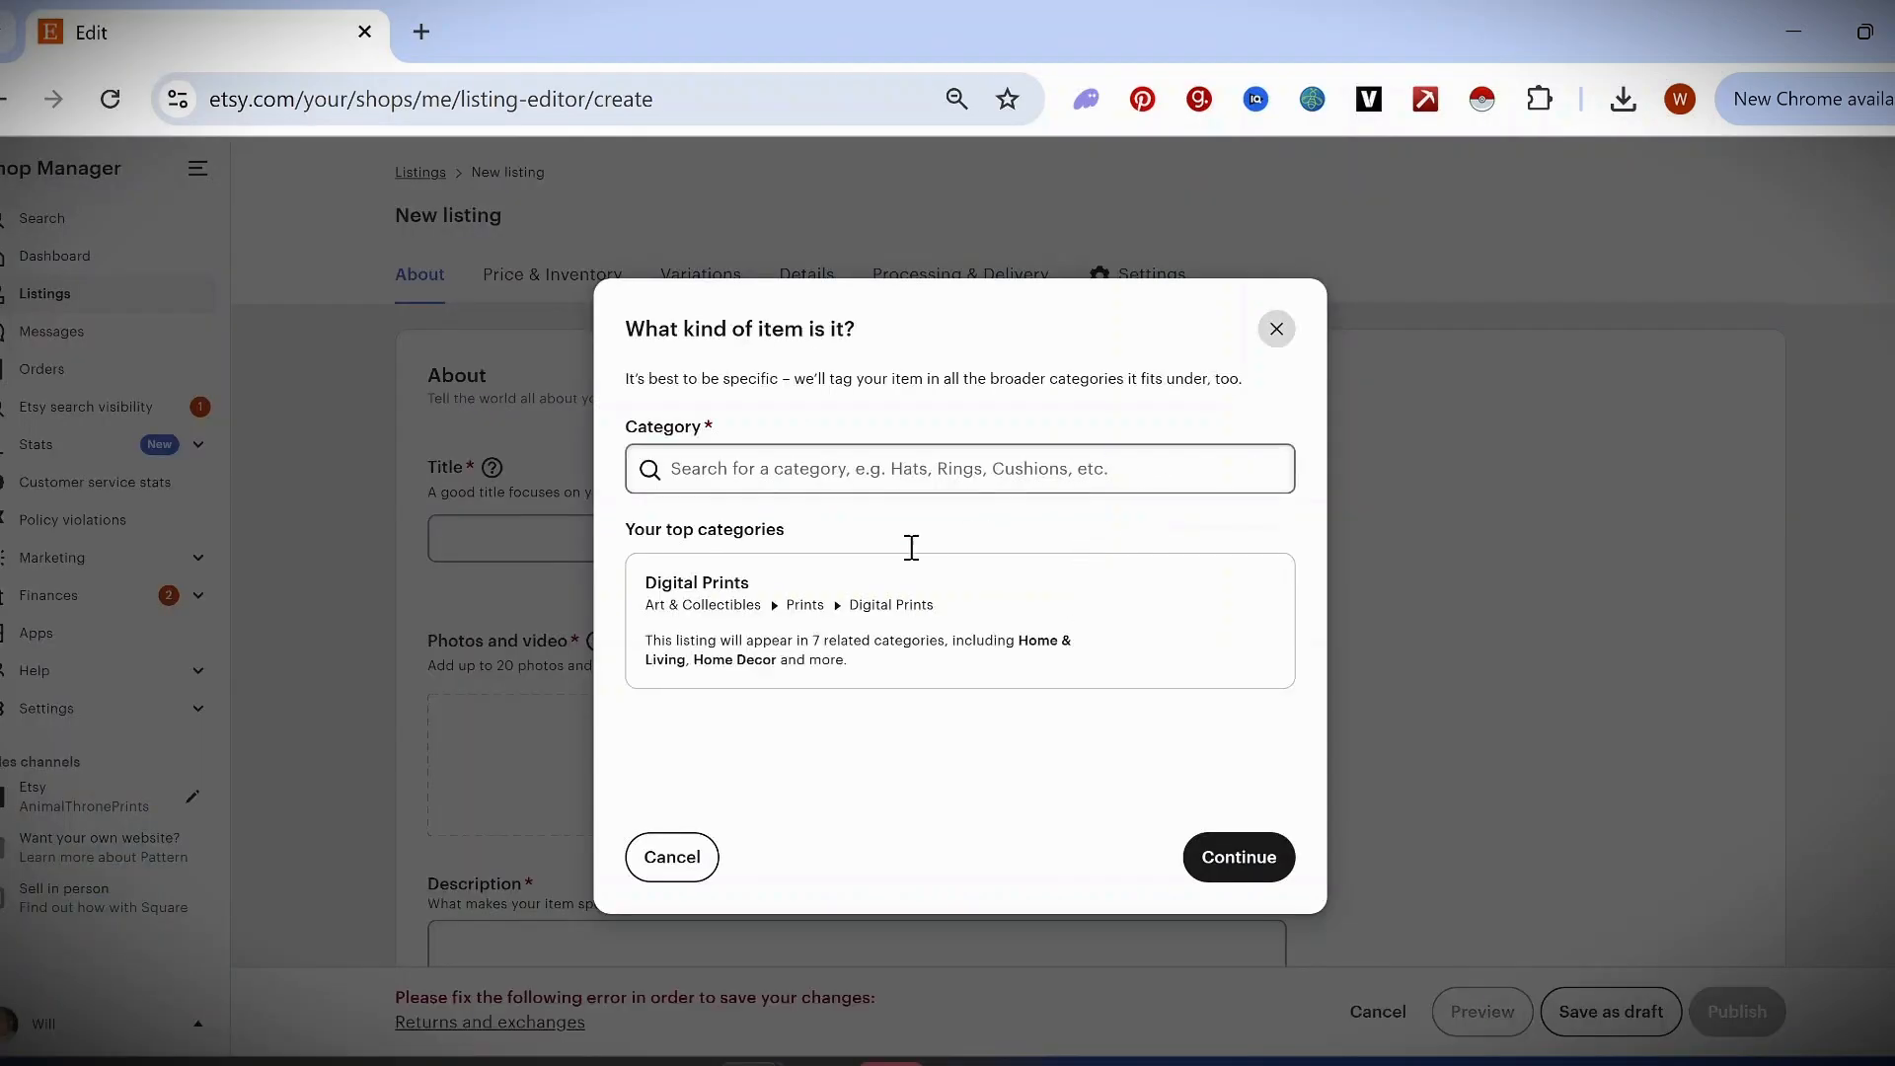
pyautogui.click(861, 643)
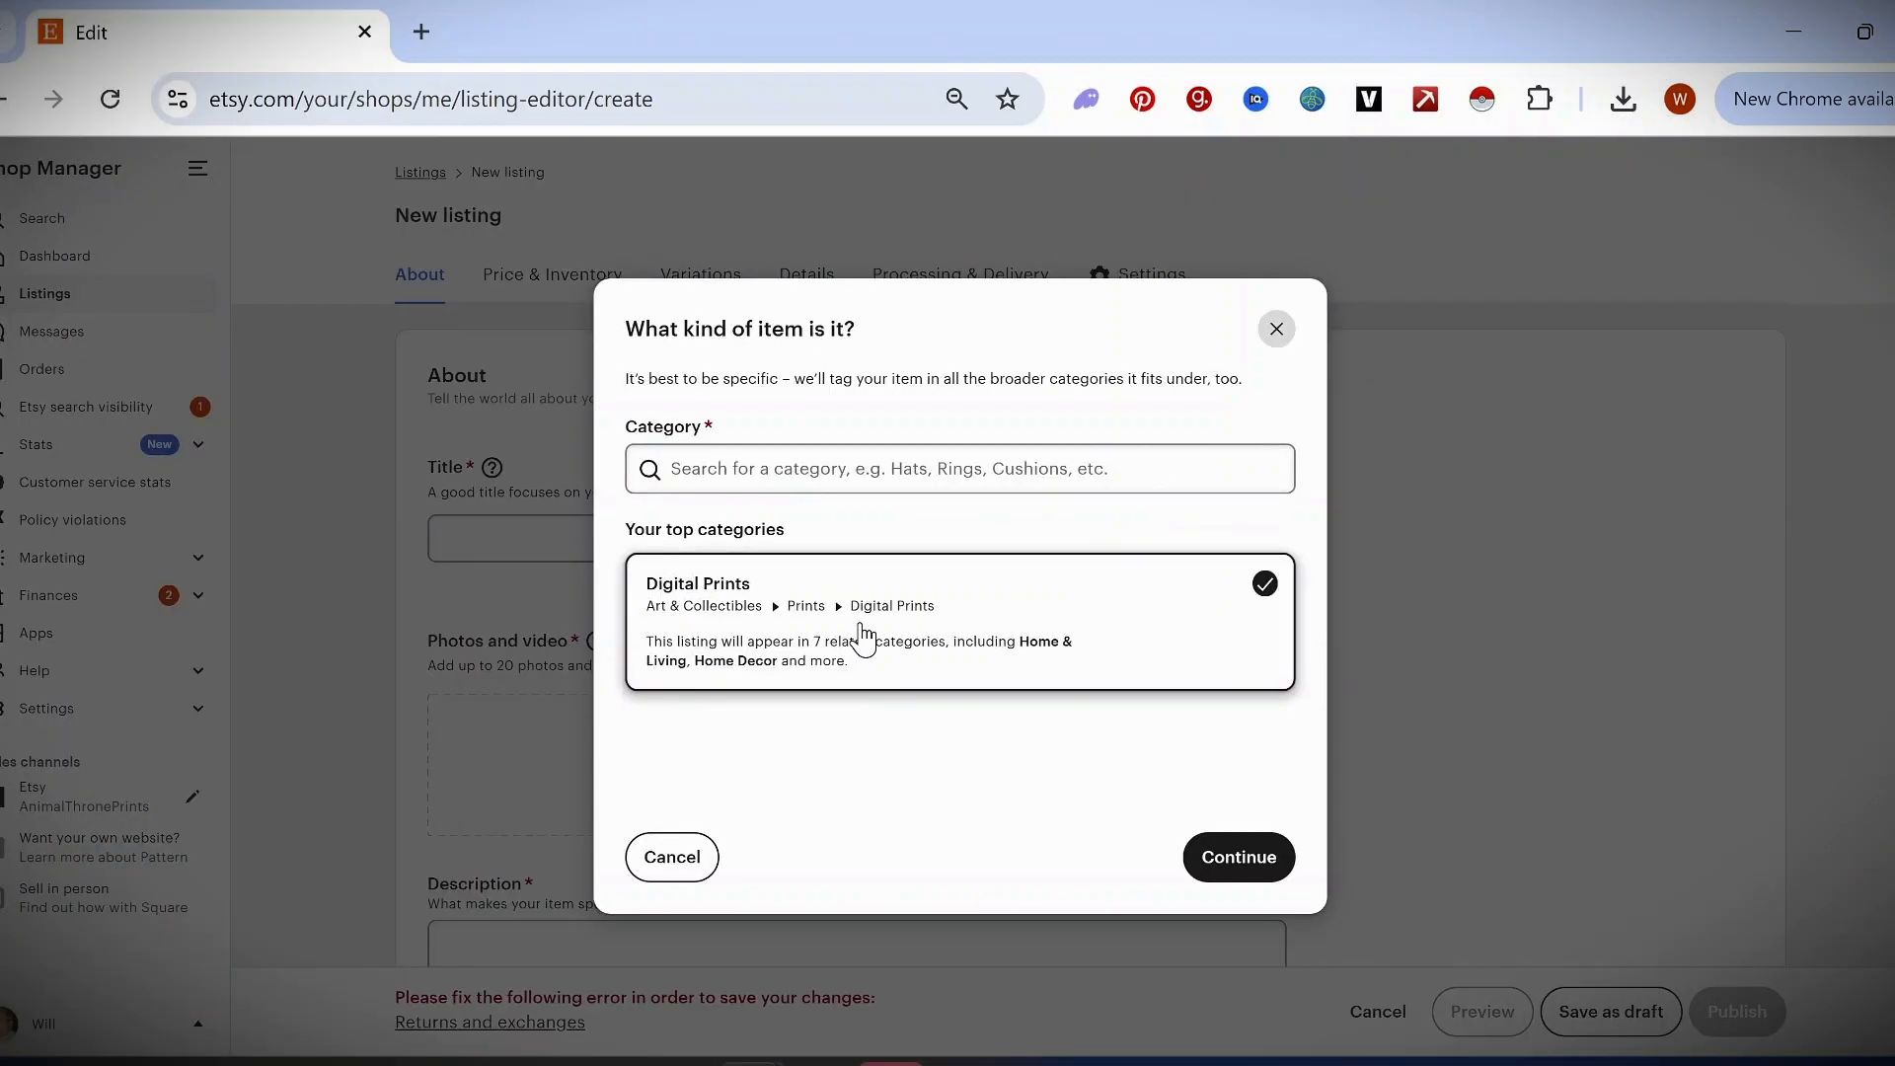
pyautogui.click(1230, 875)
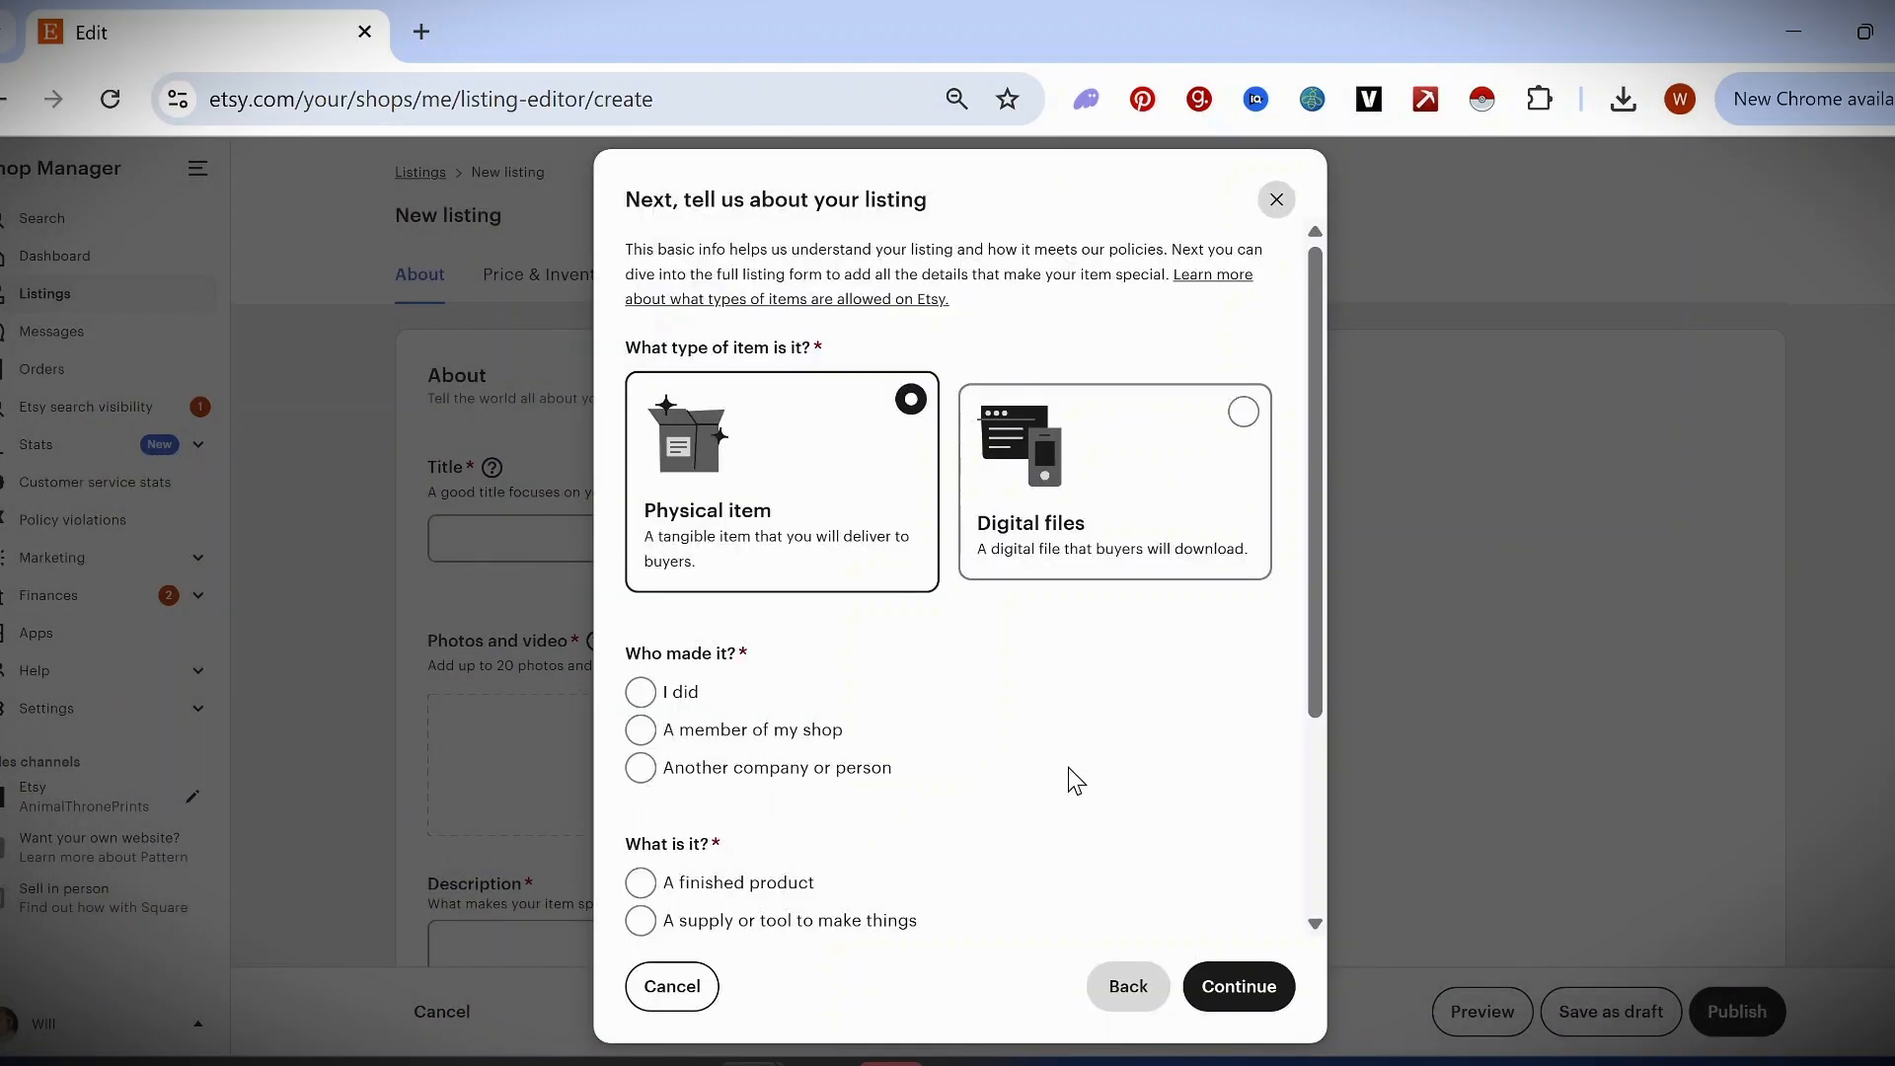
# - Define the listing as "Digital files", made by "I did", and as "A finished product"
pyautogui.click(1143, 530)
pyautogui.scroll(-1, 786, 727)
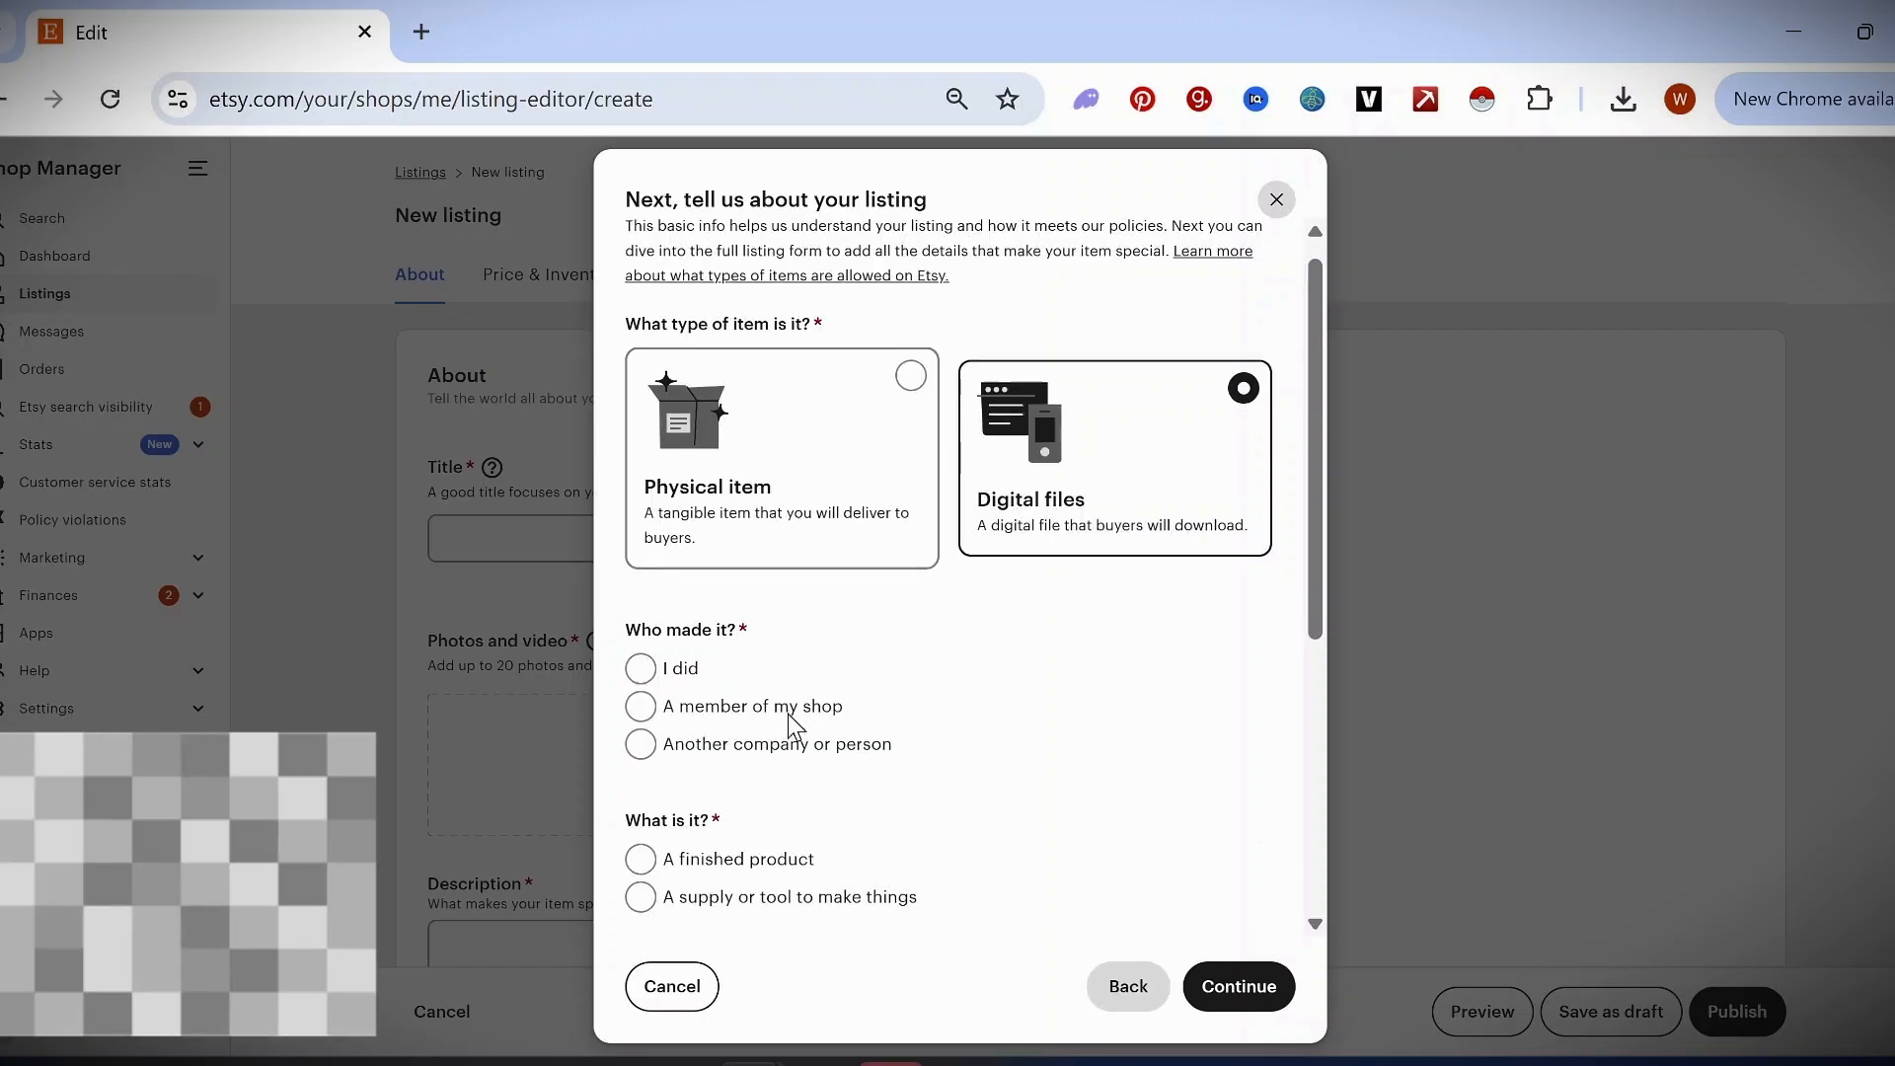
pyautogui.click(688, 666)
pyautogui.scroll(-2, 789, 790)
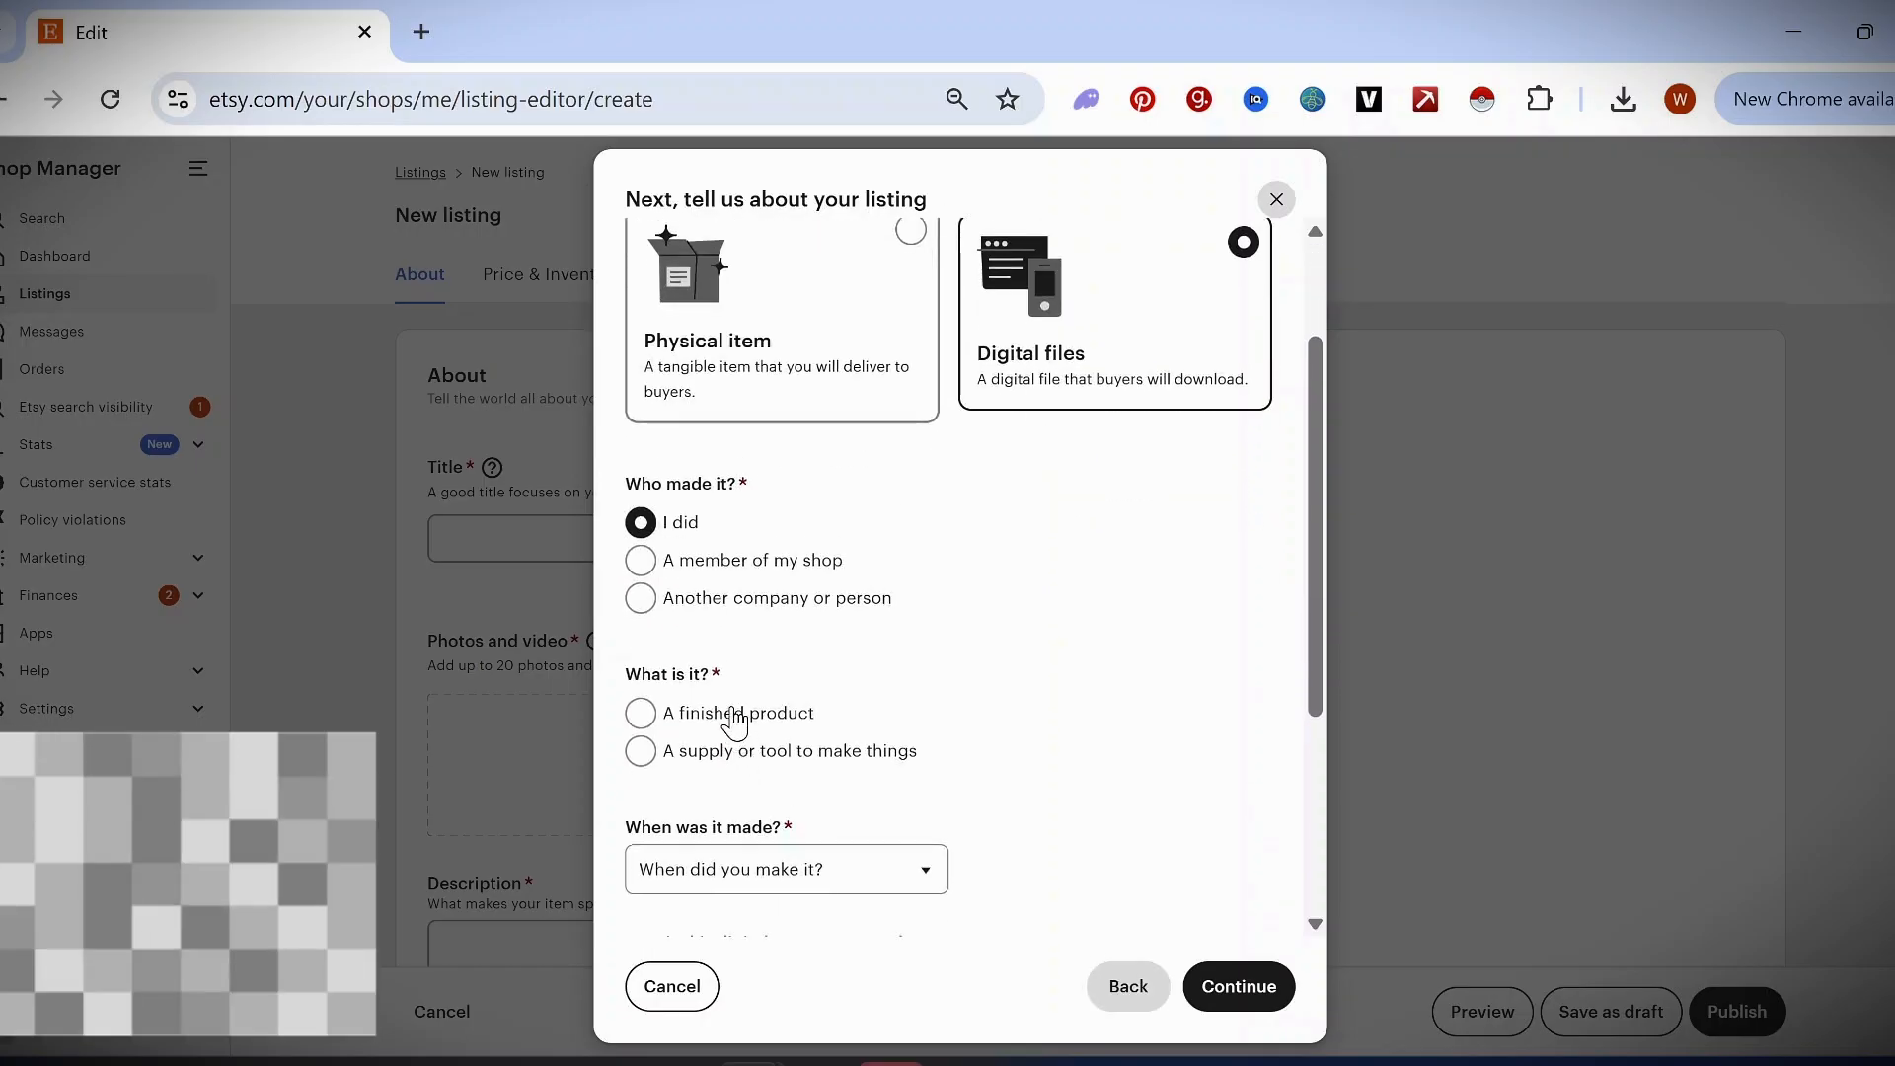
pyautogui.click(735, 718)
pyautogui.scroll(-1, 803, 848)
# - Set when the item was made to 2020 - 2026 and its digital content to "Created by me", and continue to the listing form
pyautogui.click(761, 784)
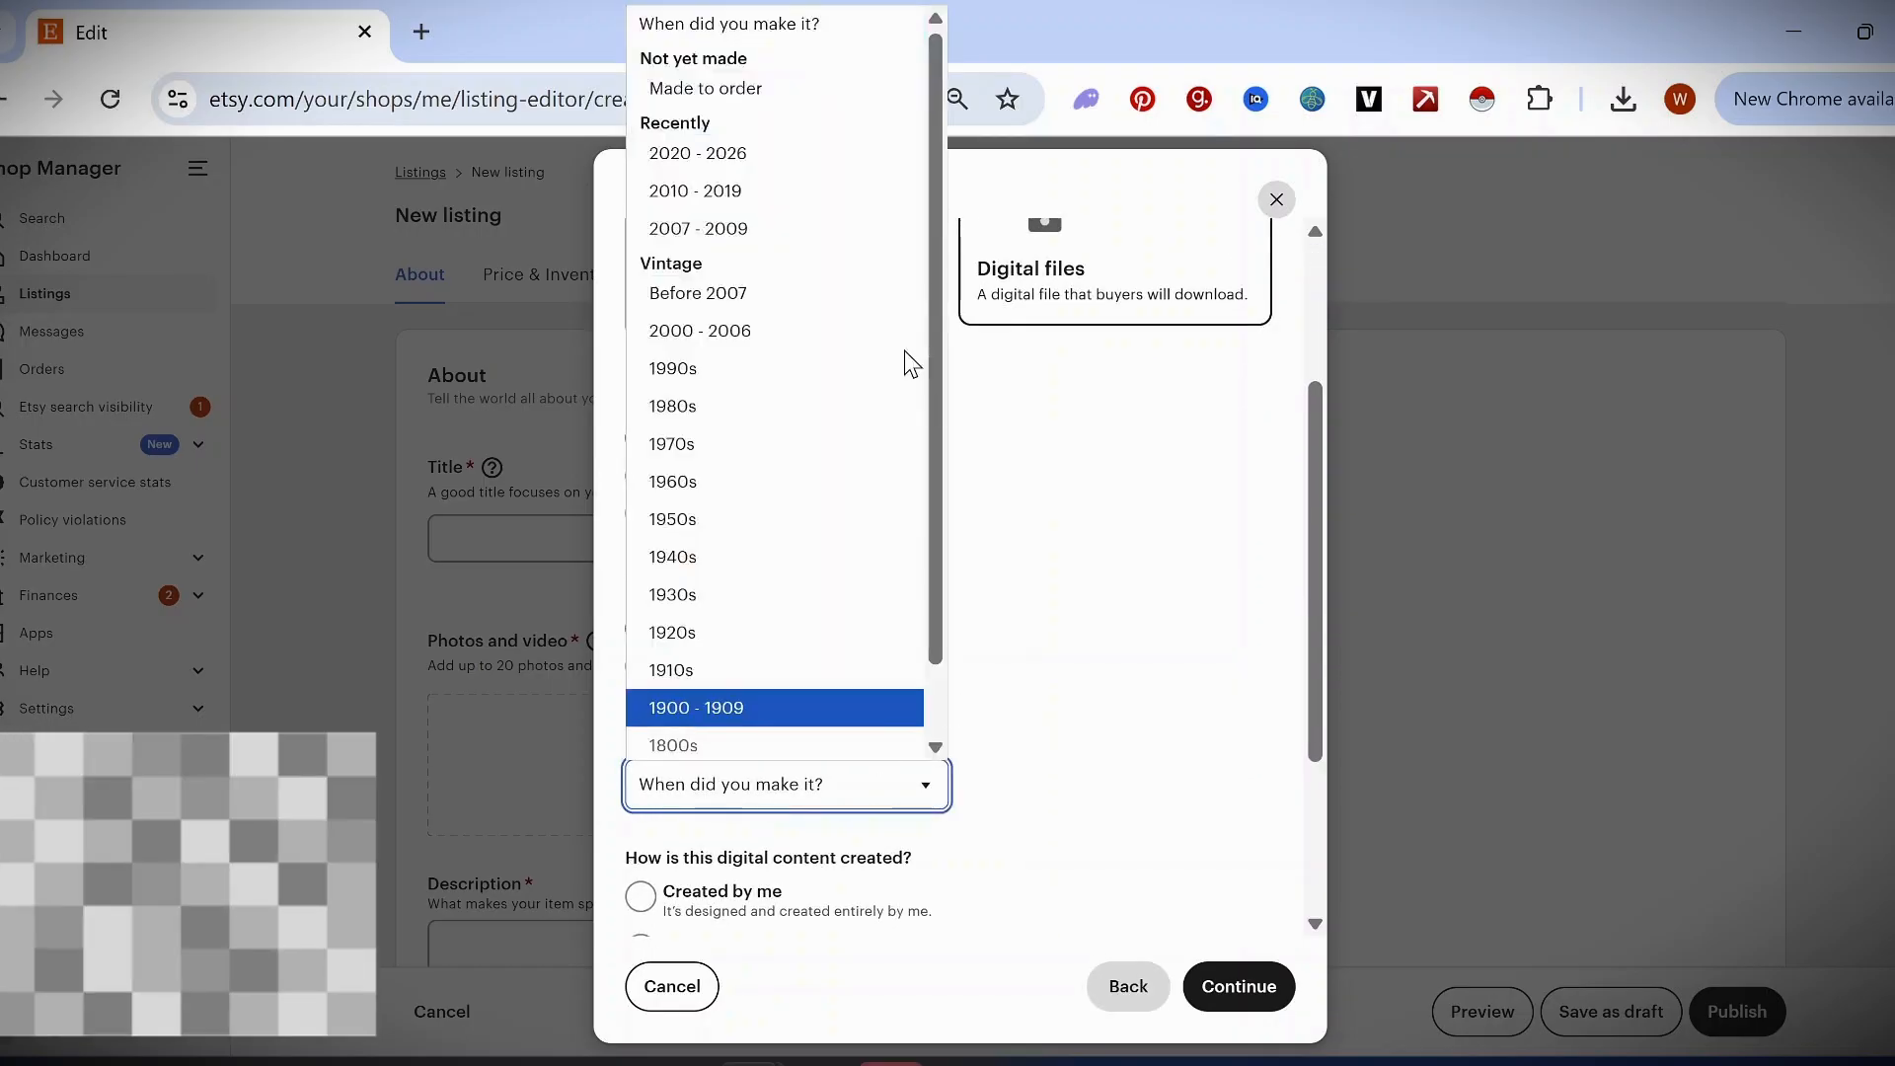
pyautogui.click(742, 153)
pyautogui.scroll(-3, 836, 745)
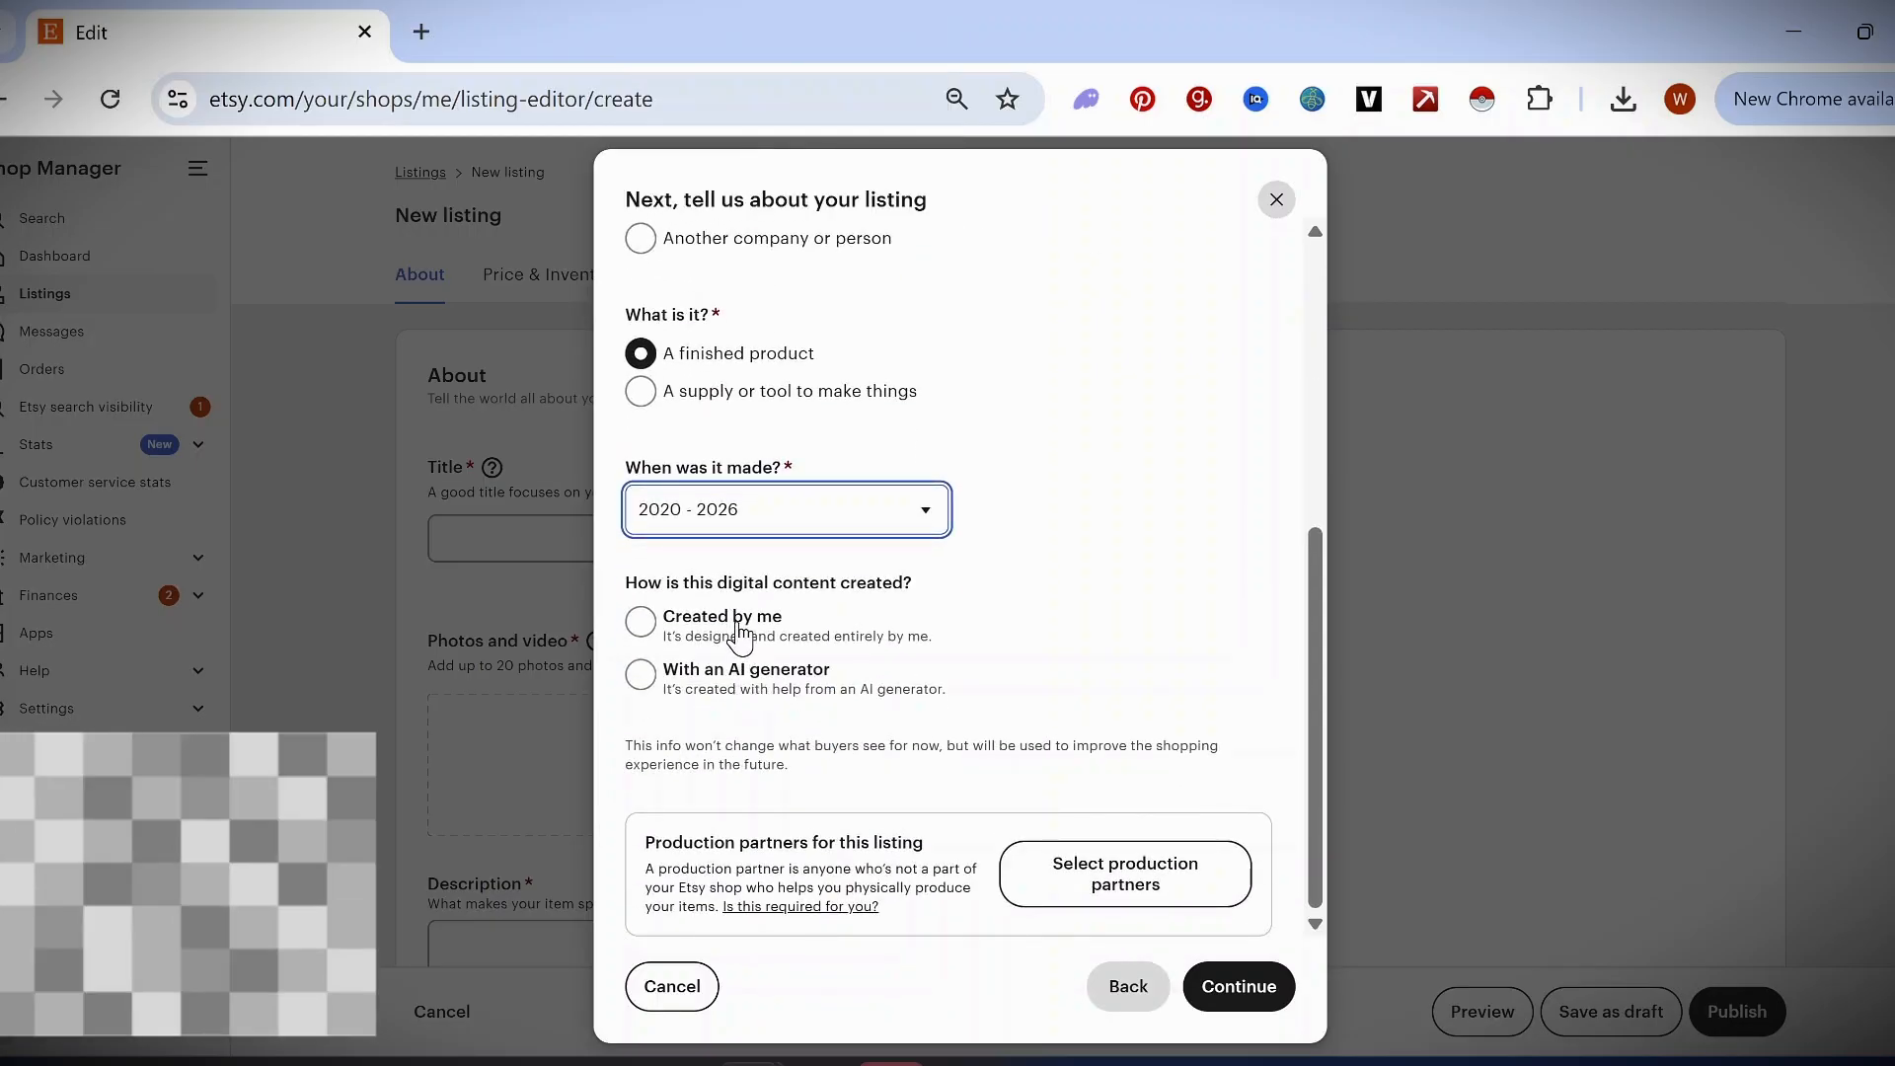
pyautogui.click(763, 648)
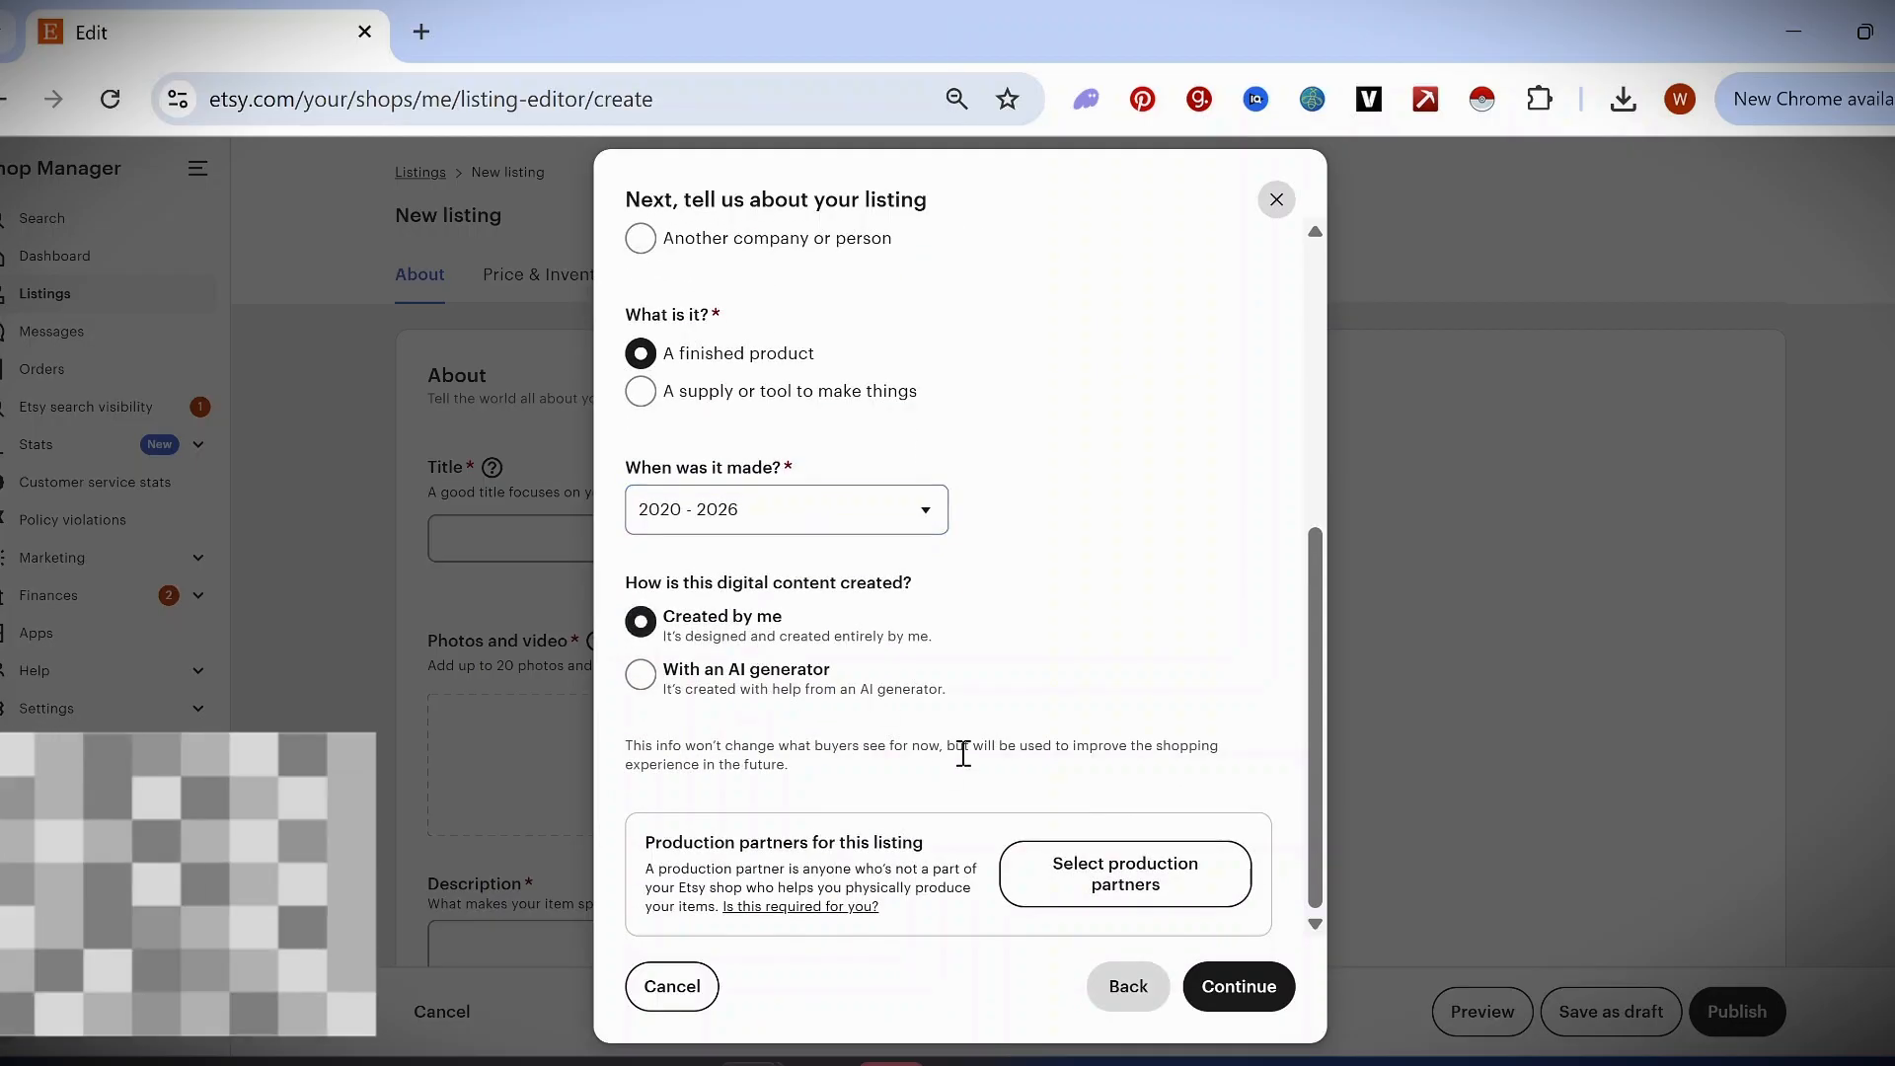
pyautogui.click(1238, 986)
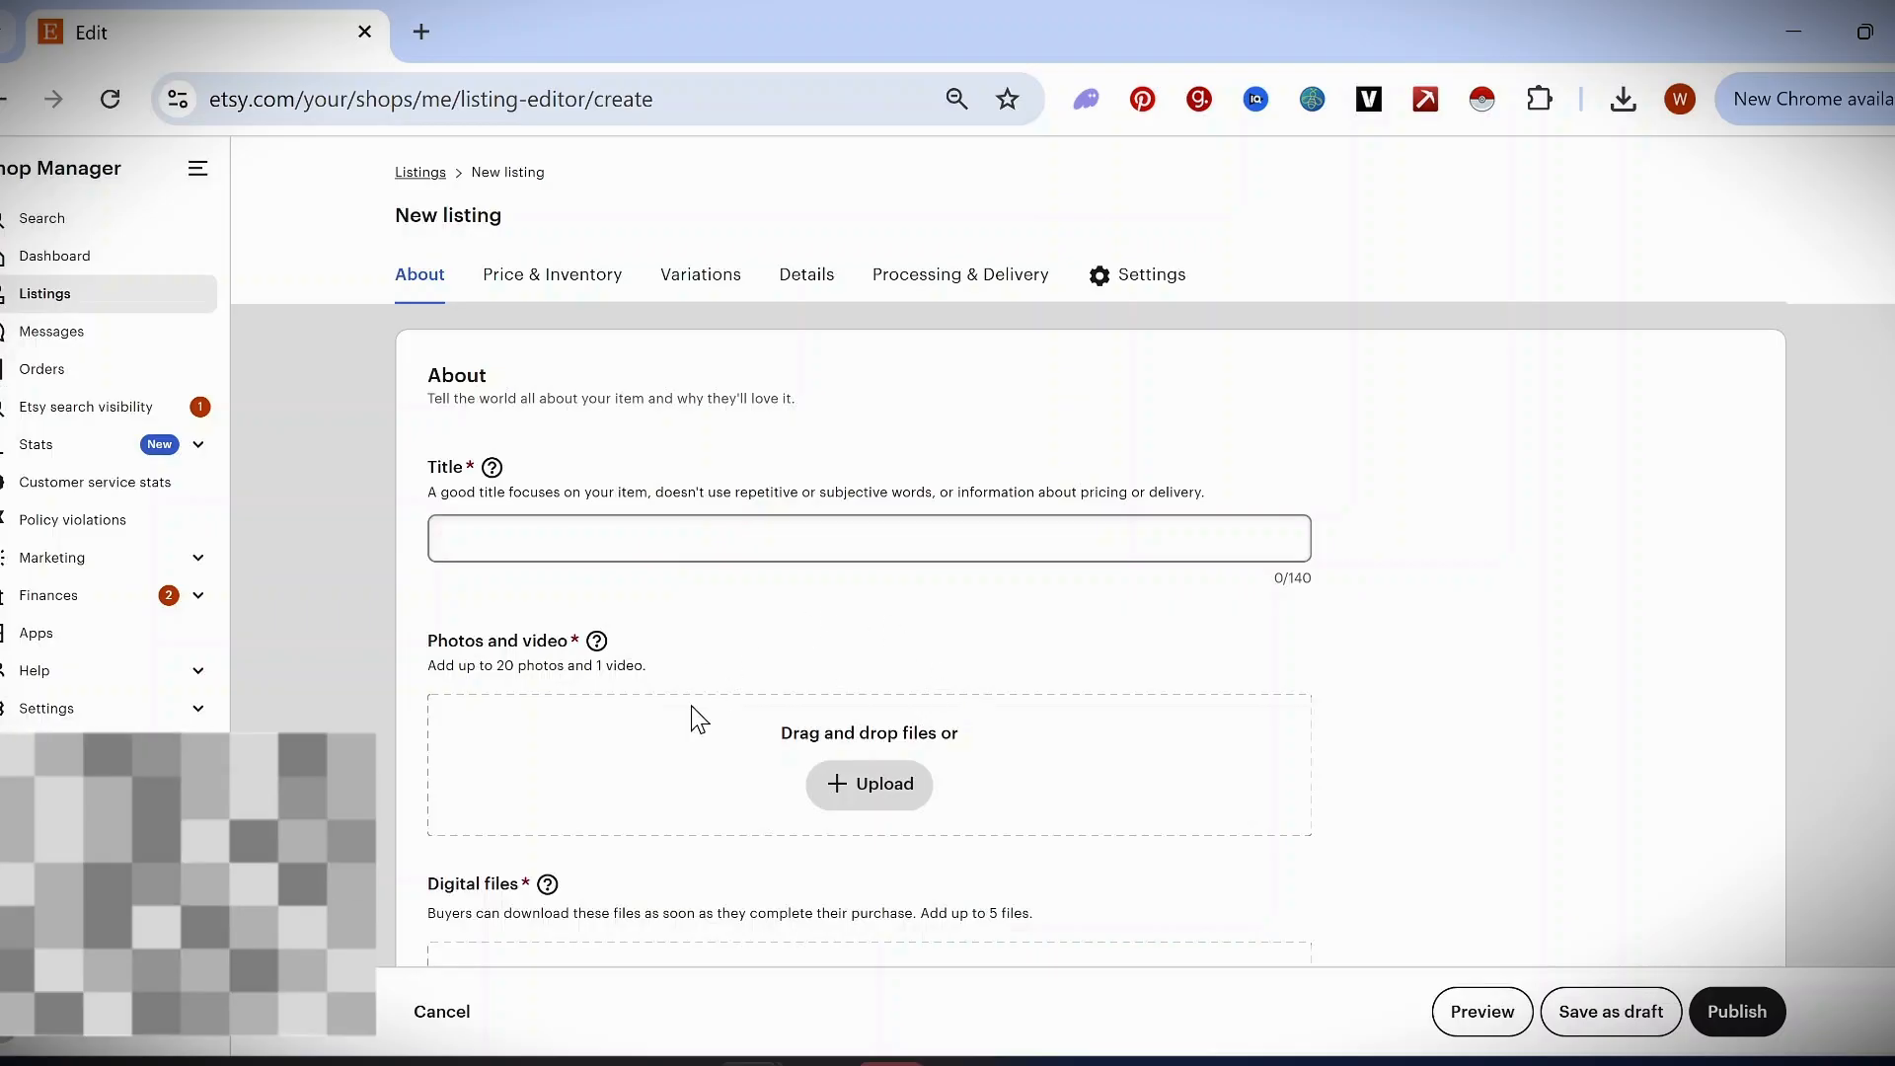
# - Review the listing's photo upload area and the file limit stated for digital files
pyautogui.scroll(-1, 702, 762)
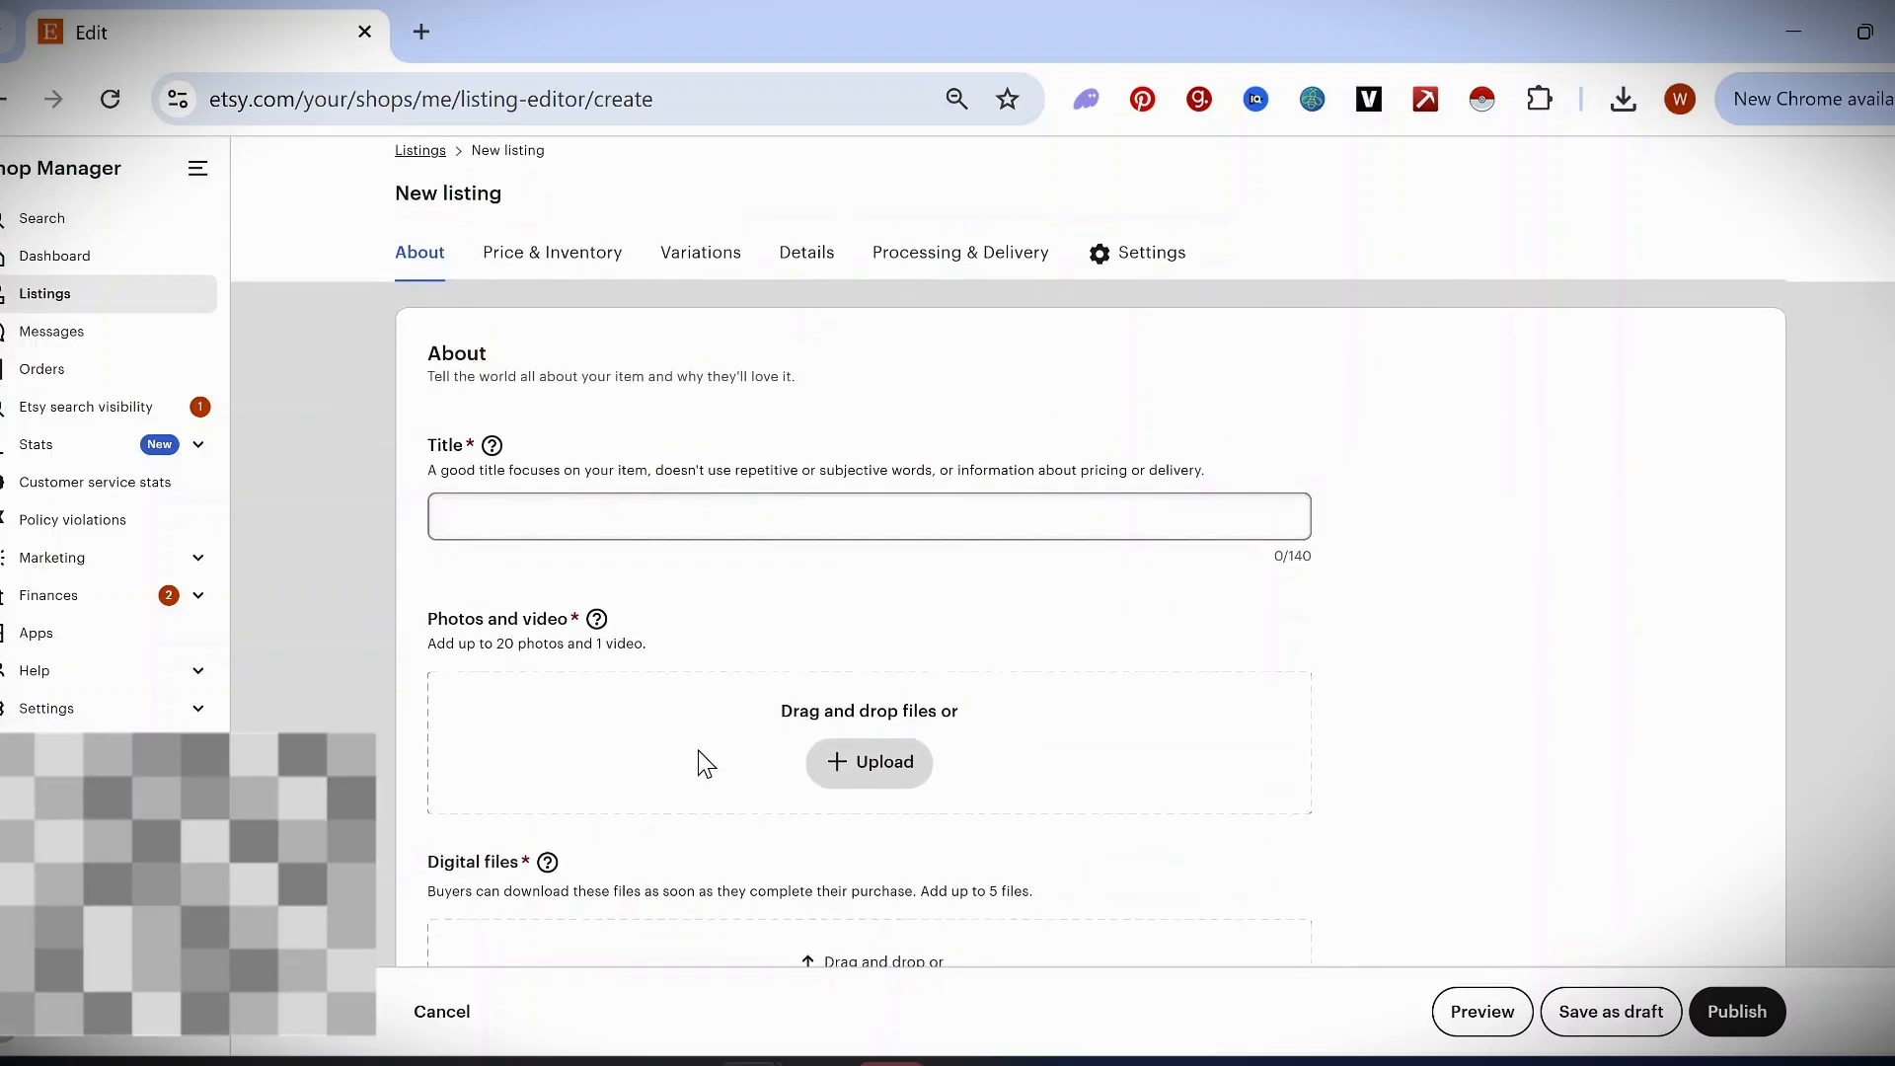
pyautogui.doubleClick(632, 706)
pyautogui.moveTo(632, 707); pyautogui.dragTo(838, 746)
pyautogui.click(1140, 754)
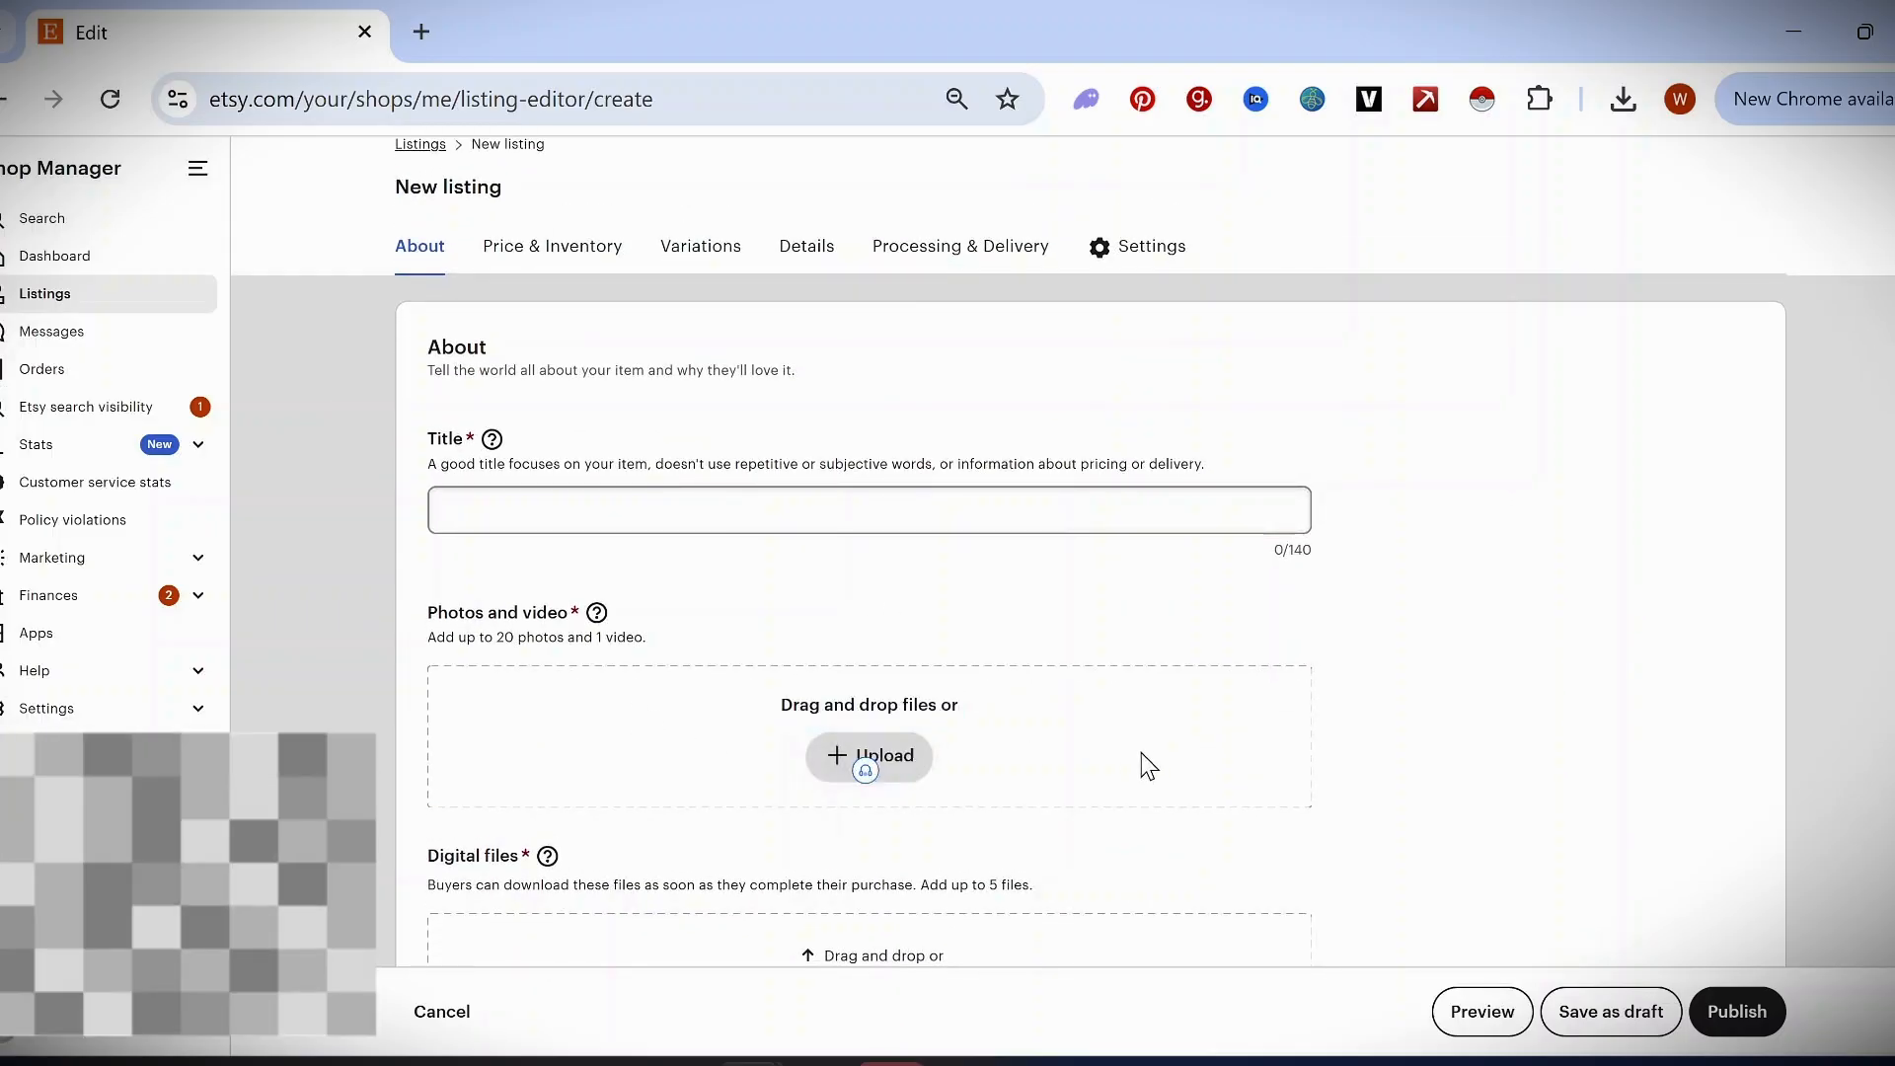
pyautogui.scroll(-3, 765, 752)
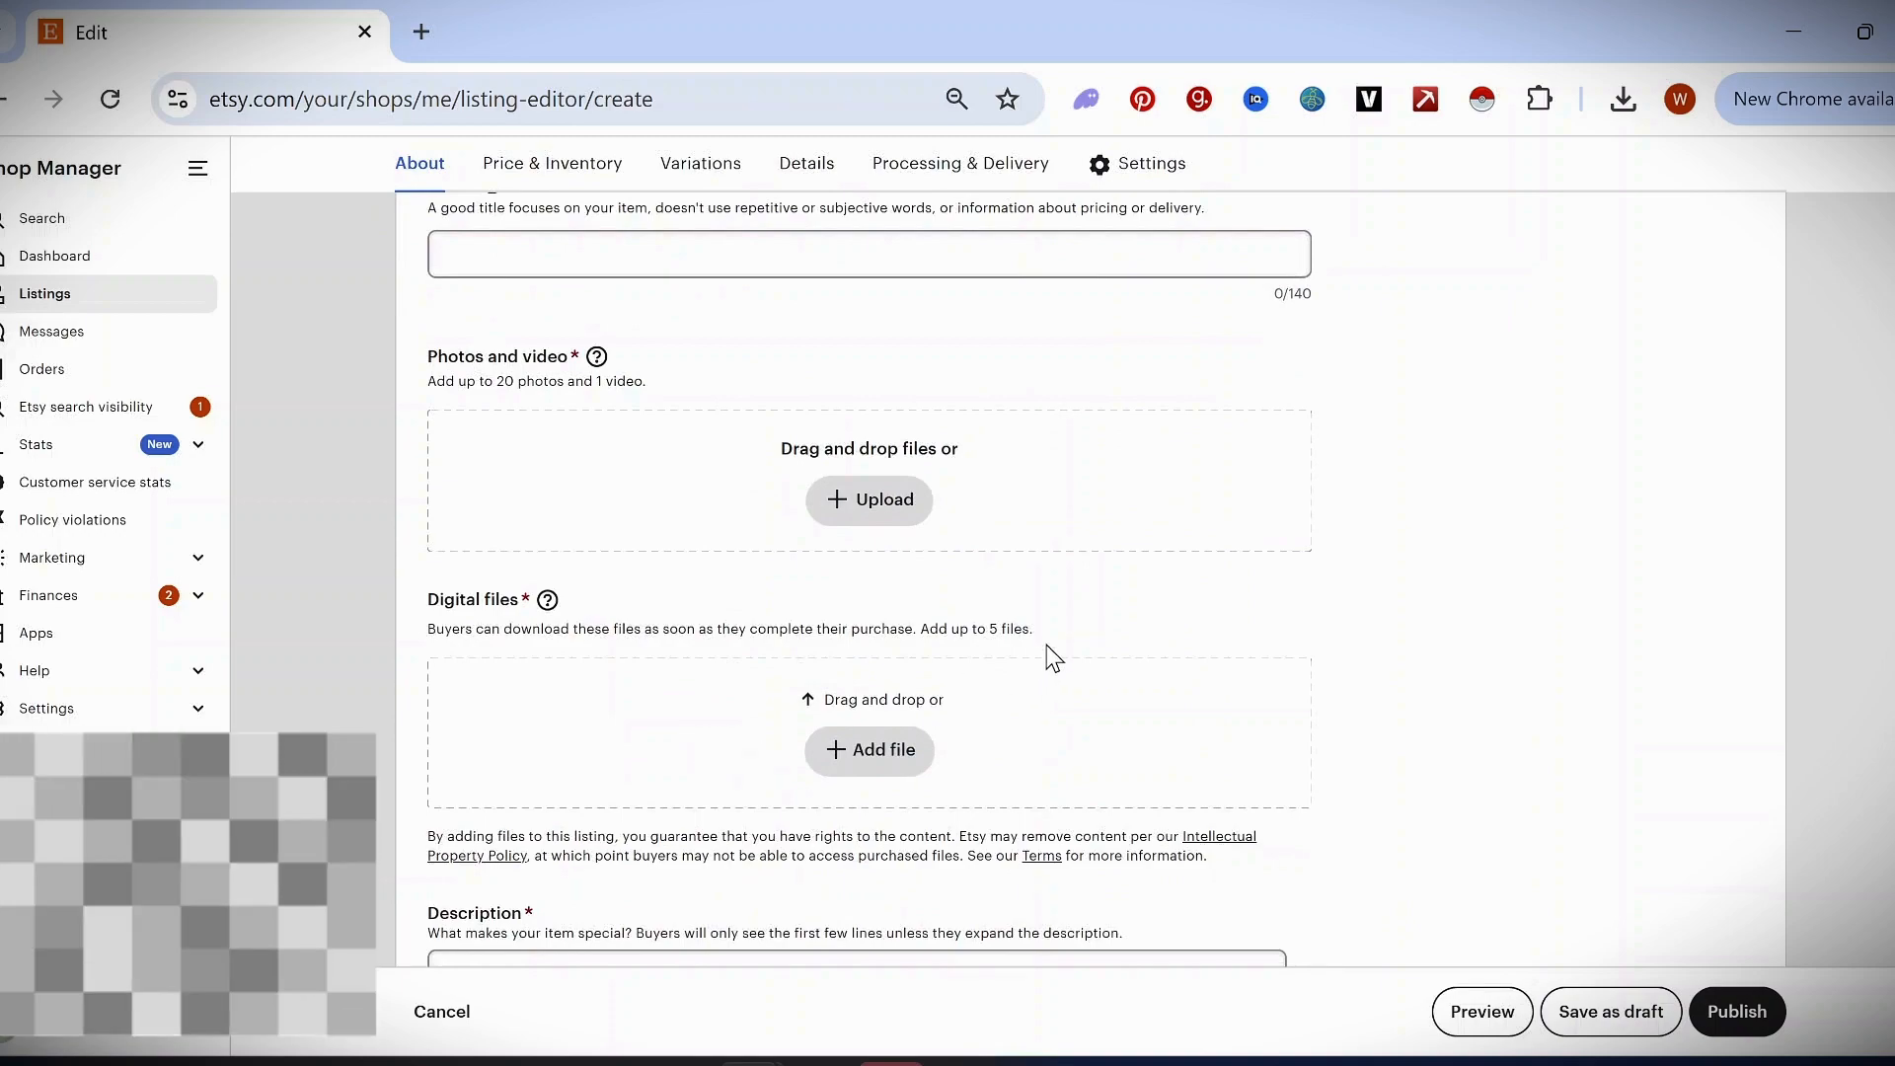
pyautogui.moveTo(963, 637); pyautogui.dragTo(926, 638)
pyautogui.scroll(3, 988, 633)
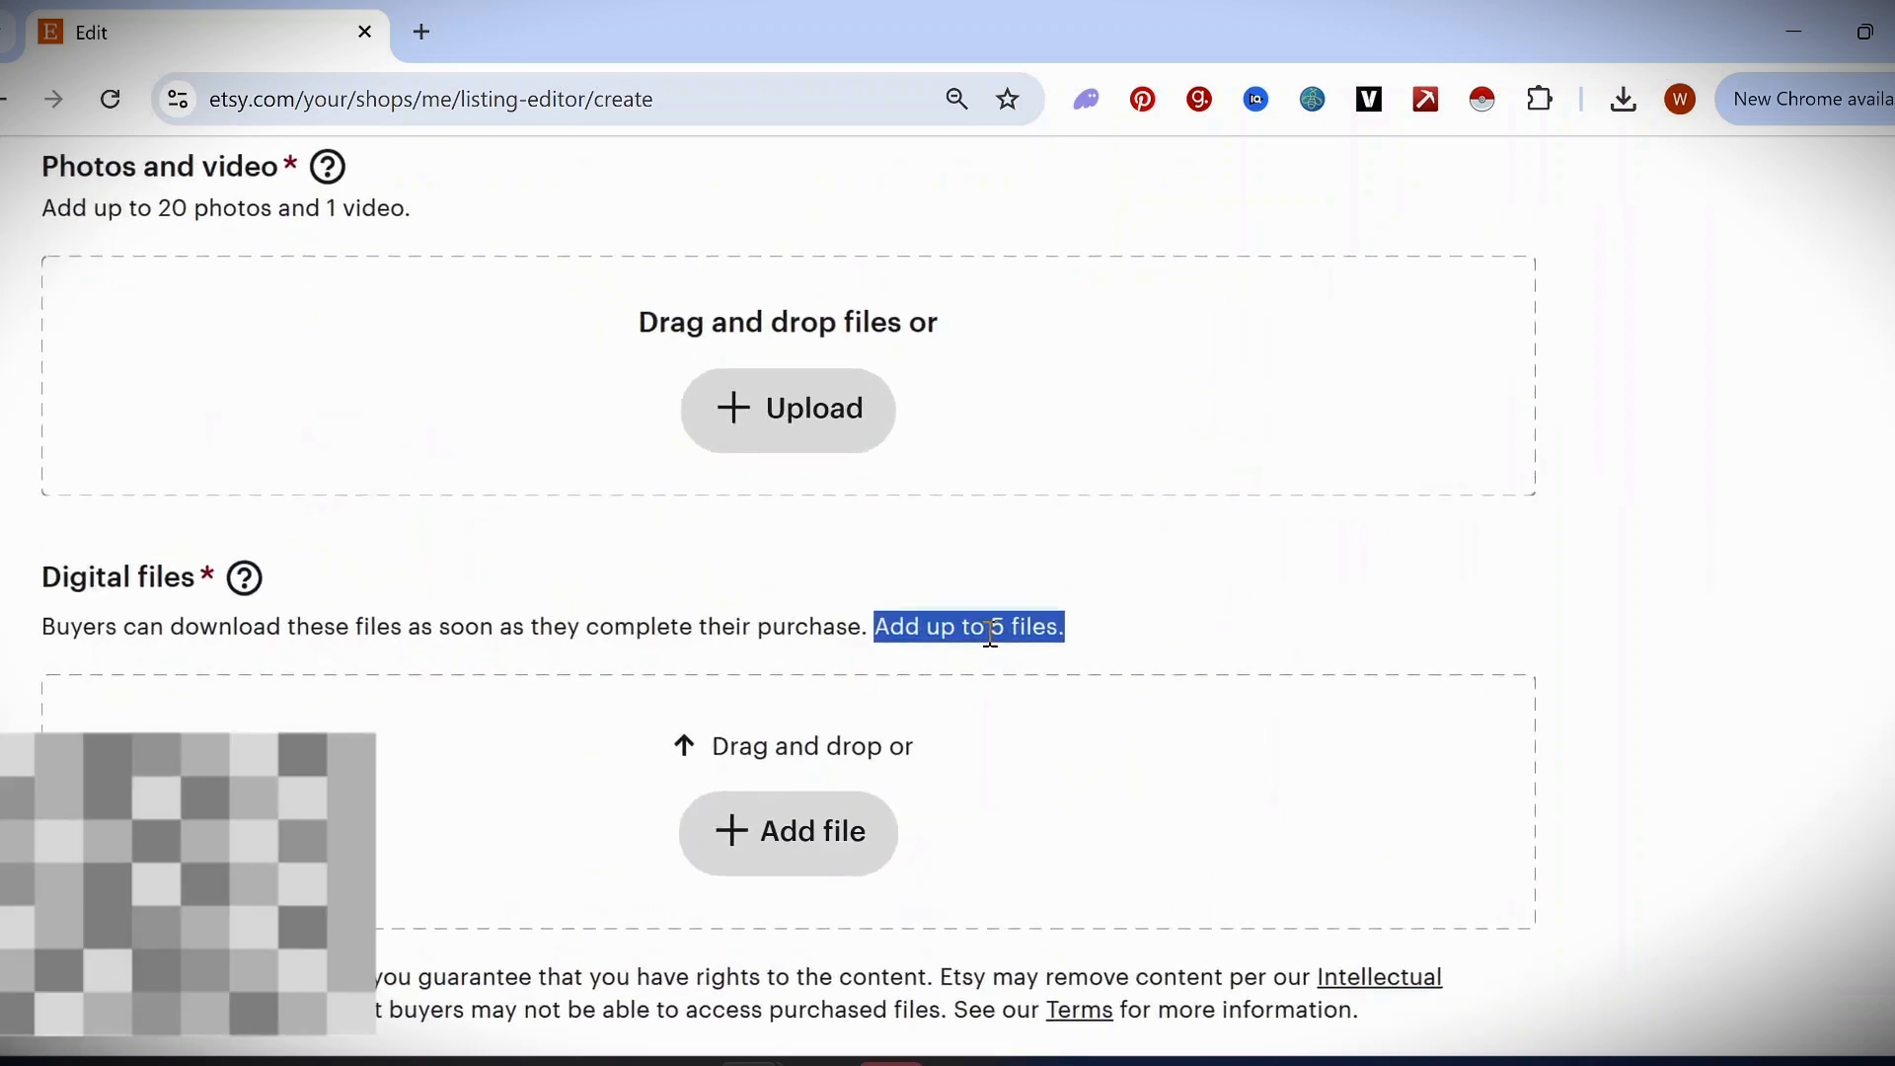
# - Add the PDF "yourimagesareavailablebyclickingthelink.pdf" to the listing's digital files
pyautogui.scroll(-3, 1081, 705)
pyautogui.click(1049, 787)
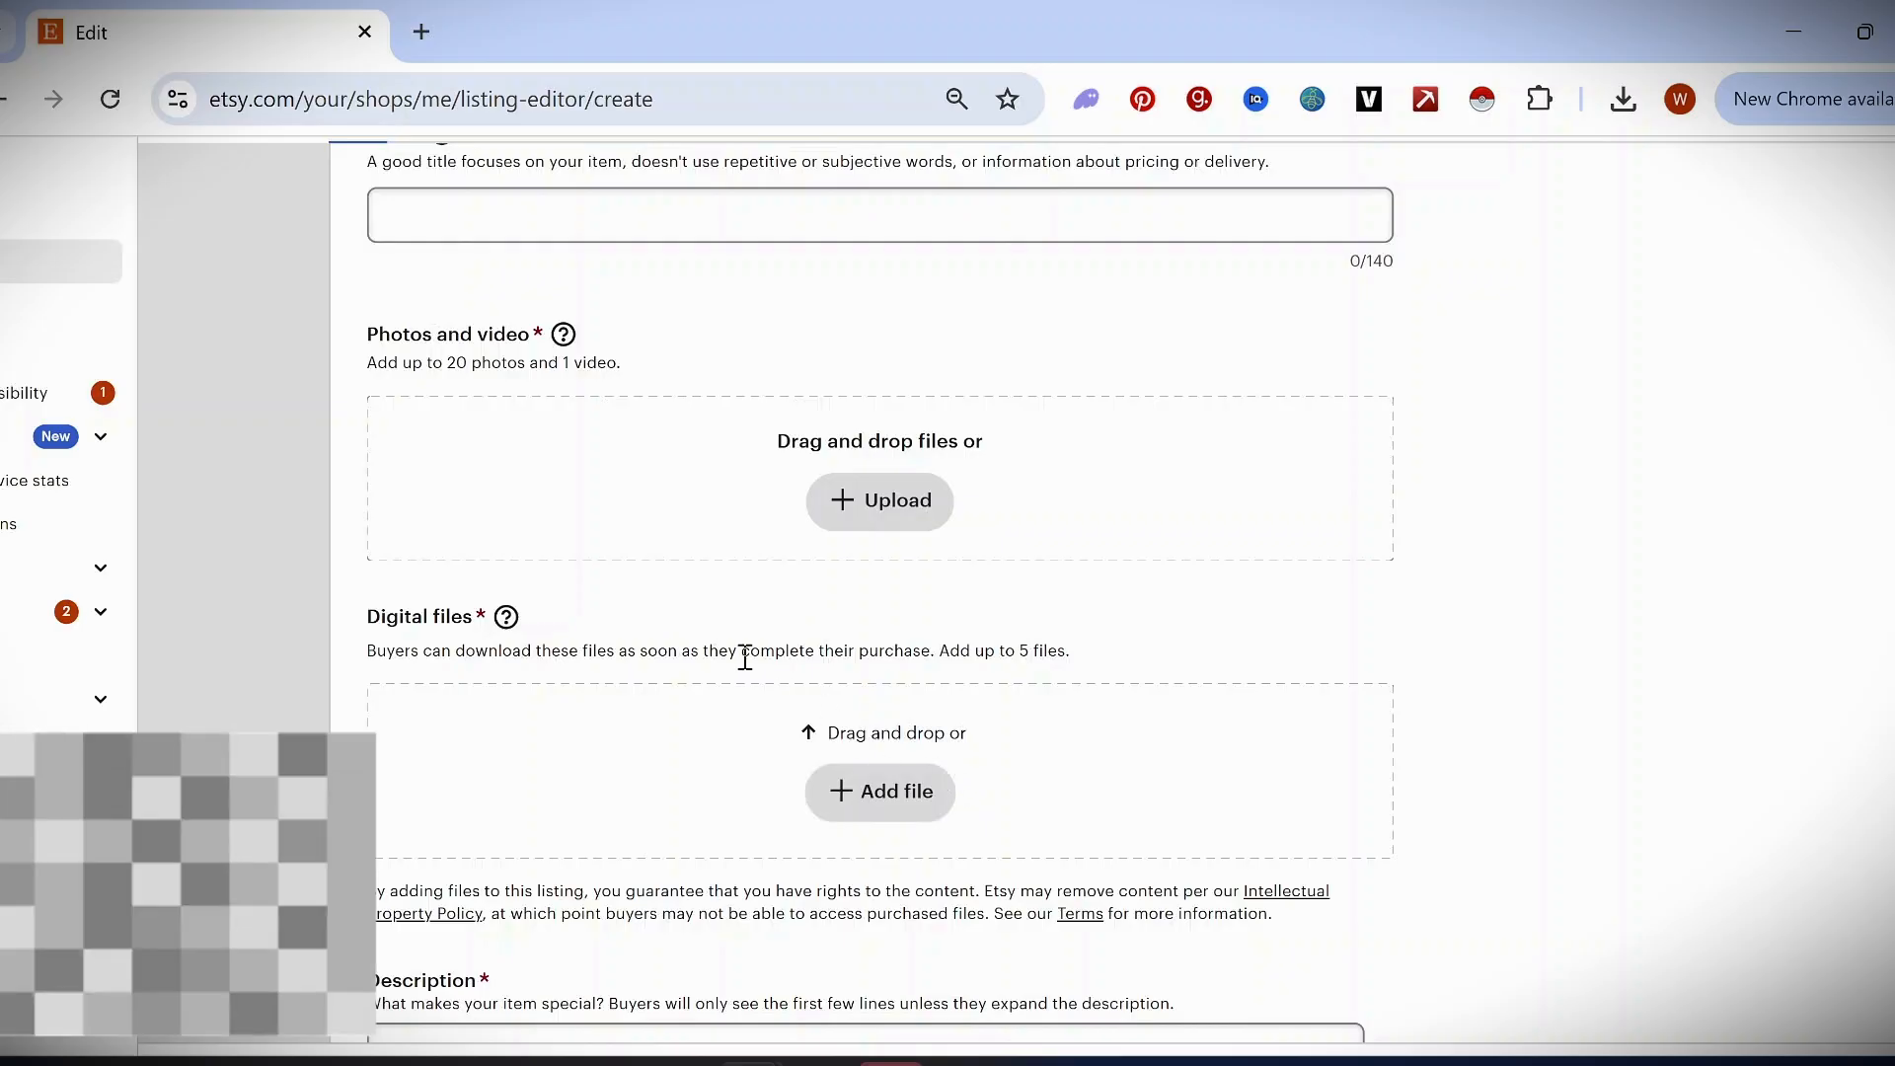
pyautogui.scroll(-1, 989, 809)
pyautogui.scroll(-1, 989, 809)
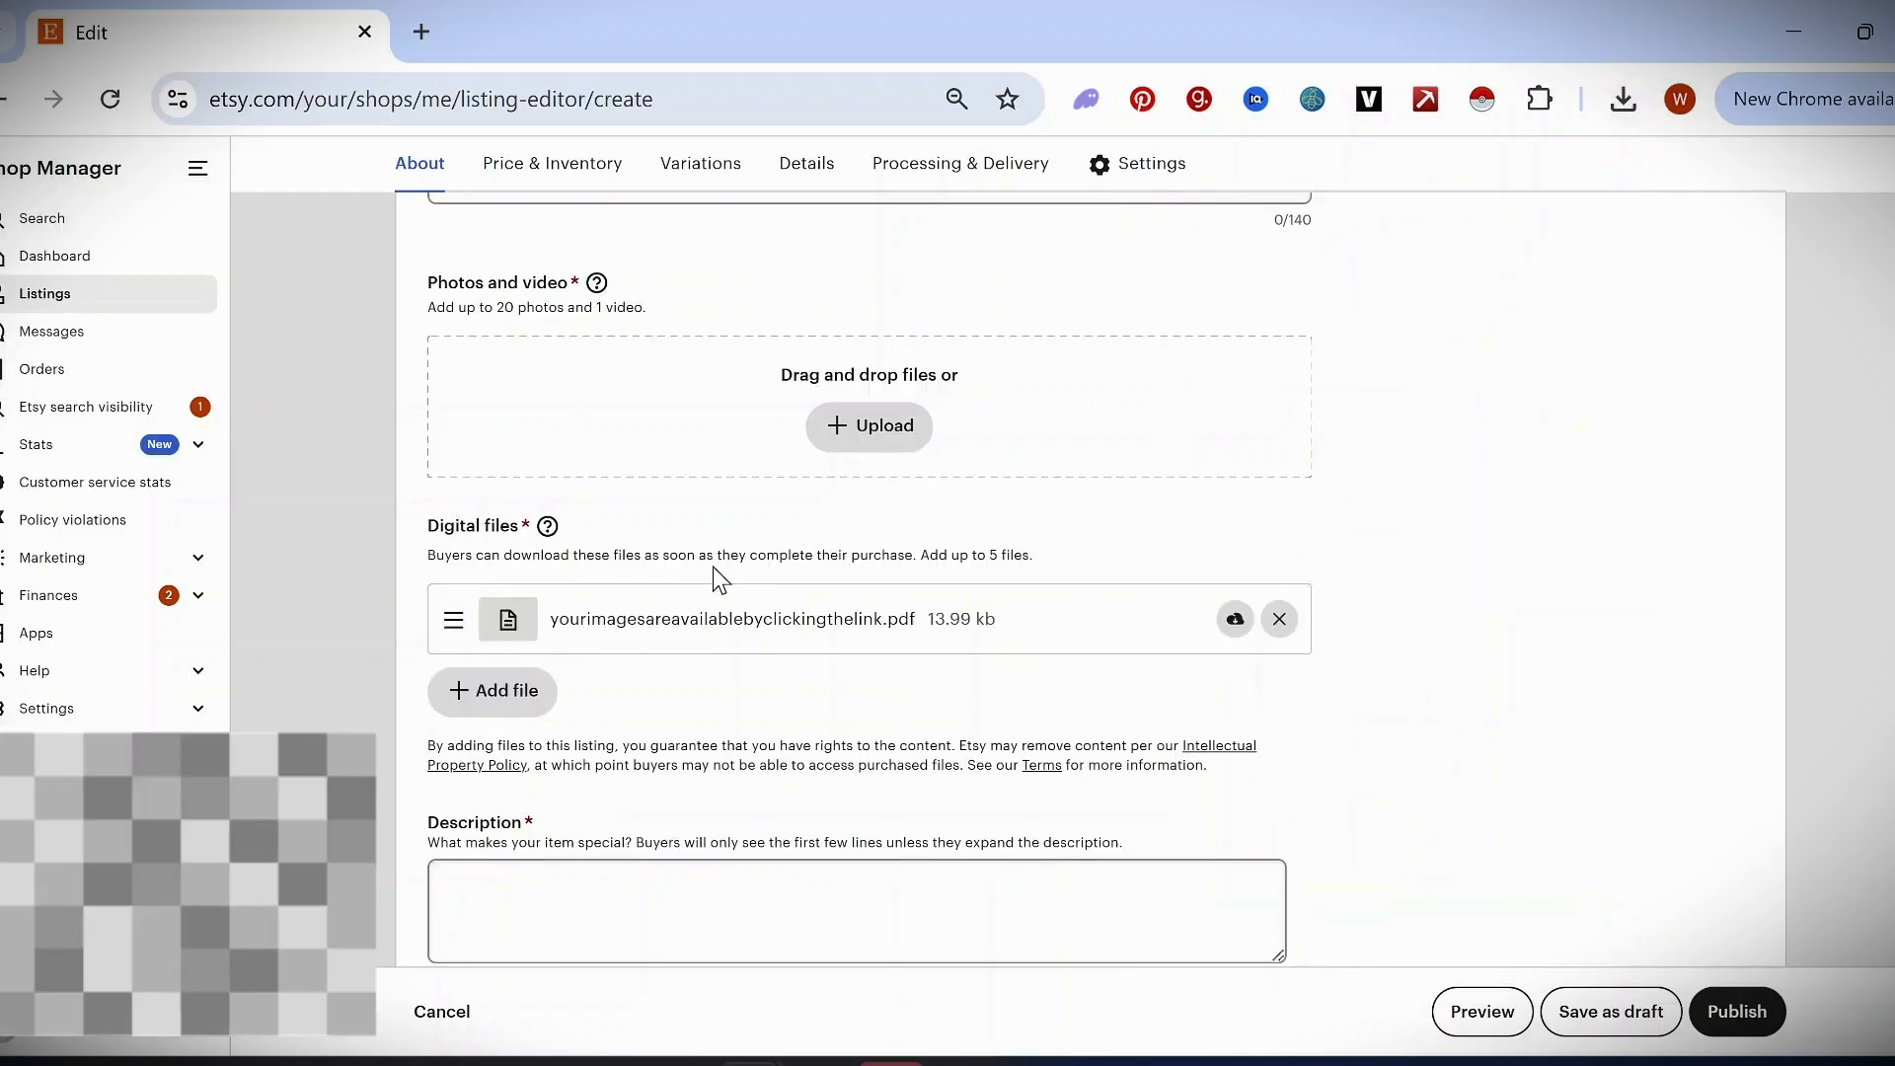
# - Download the attached PDF, check the target of its "click here" link in Acrobat, and return to the Etsy listing
pyautogui.click(1234, 631)
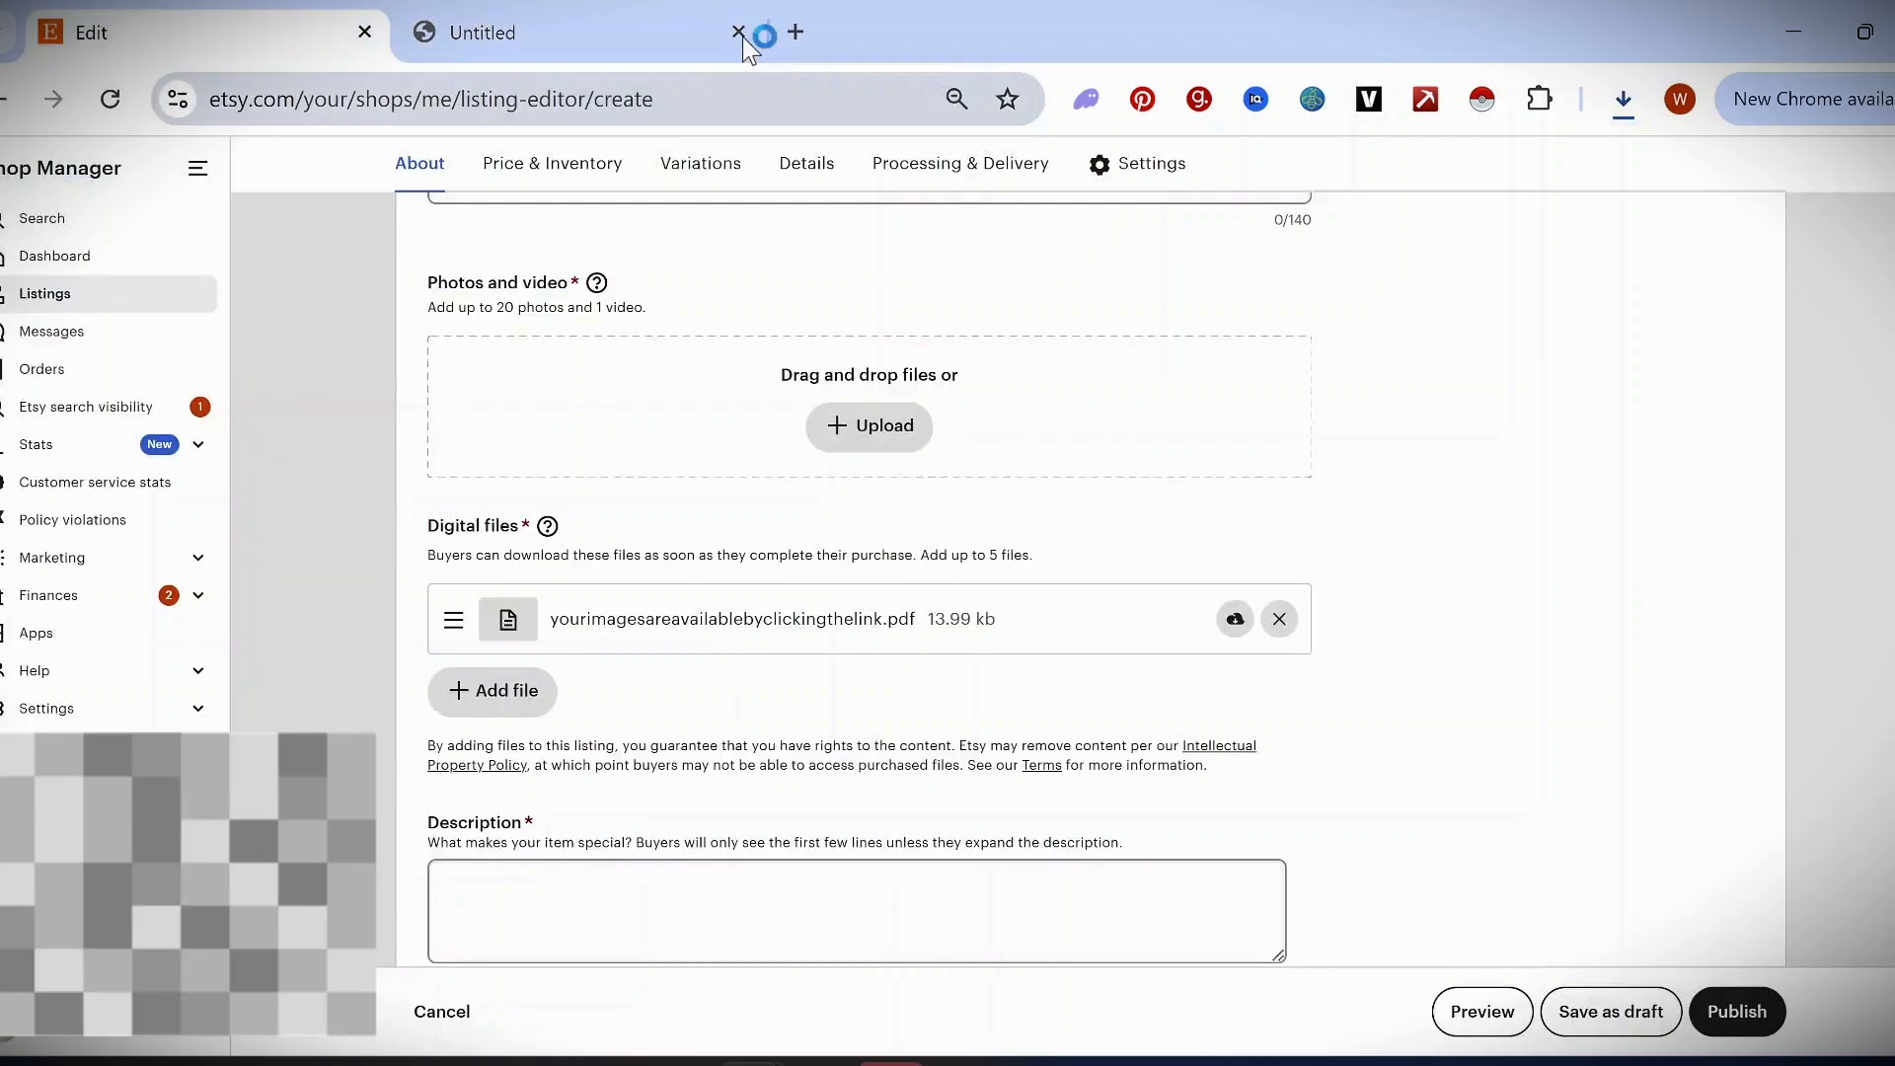
pyautogui.click(742, 37)
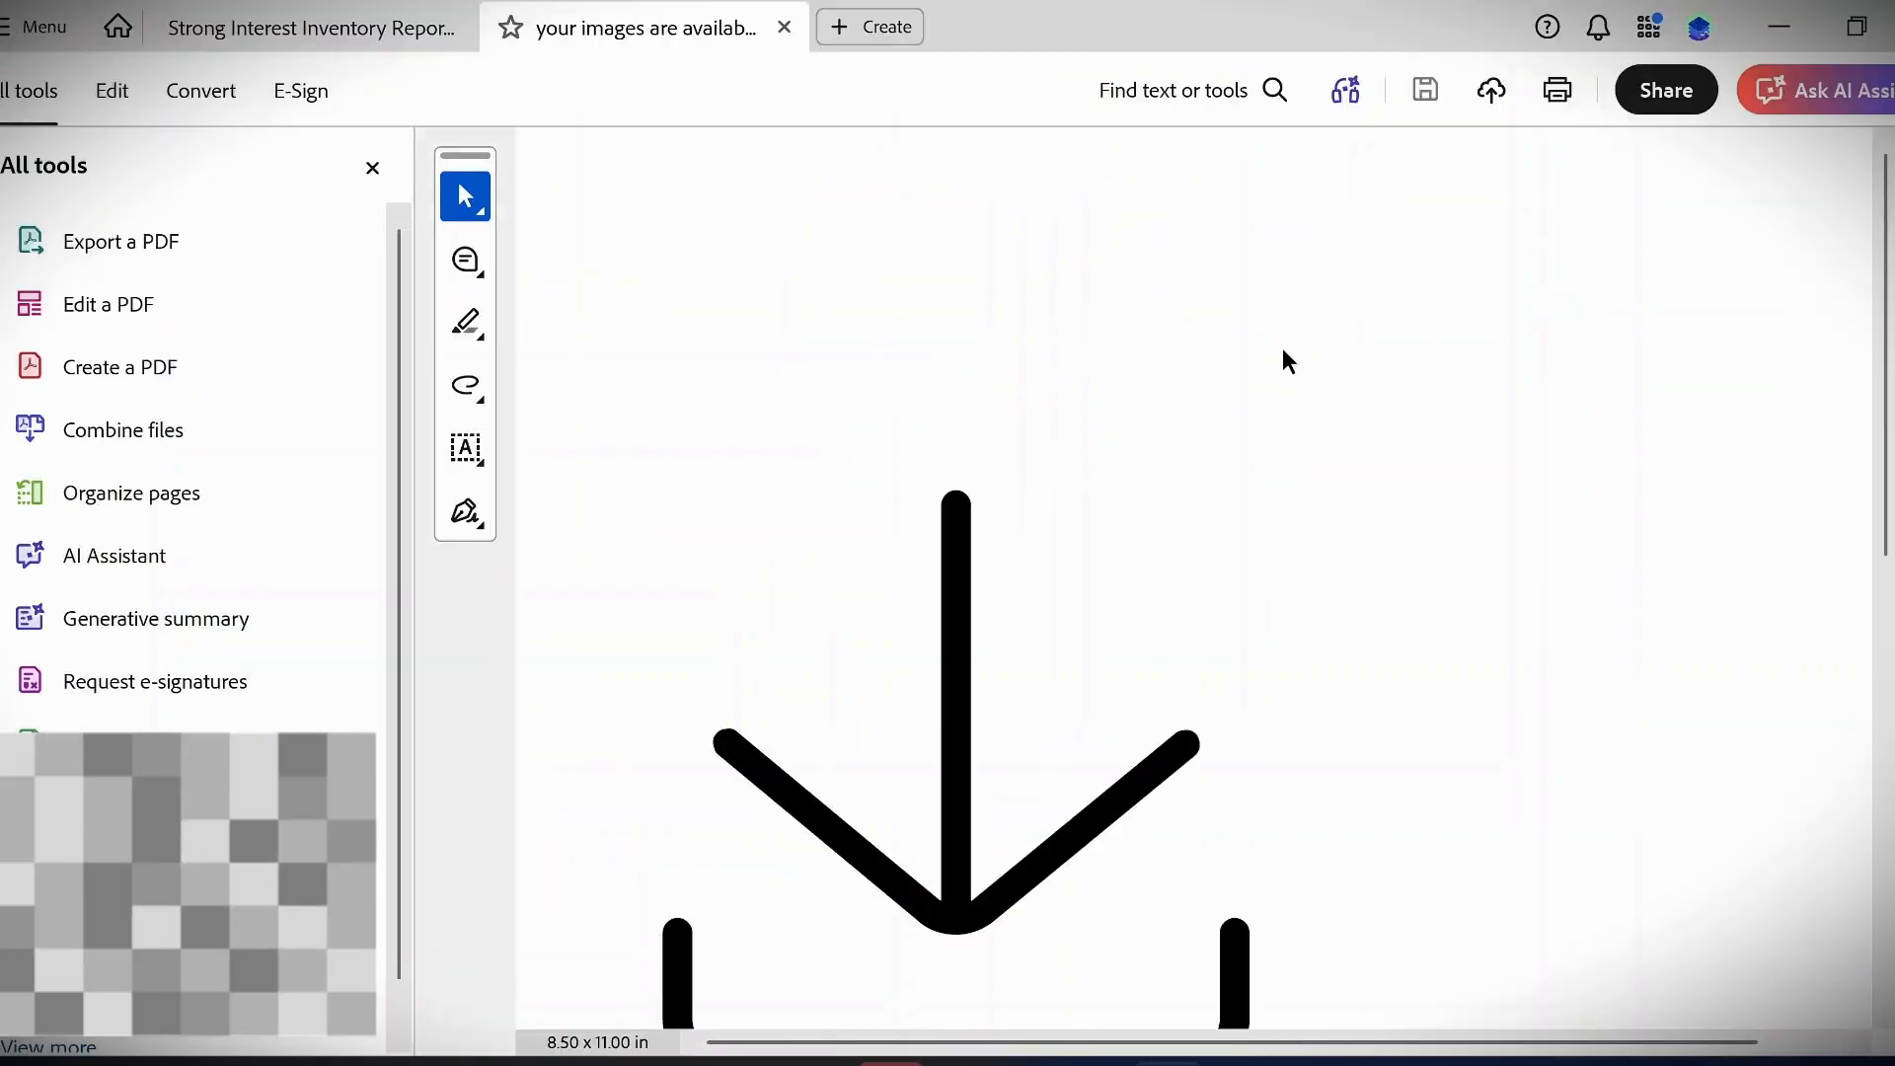
pyautogui.scroll(-6, 1095, 747)
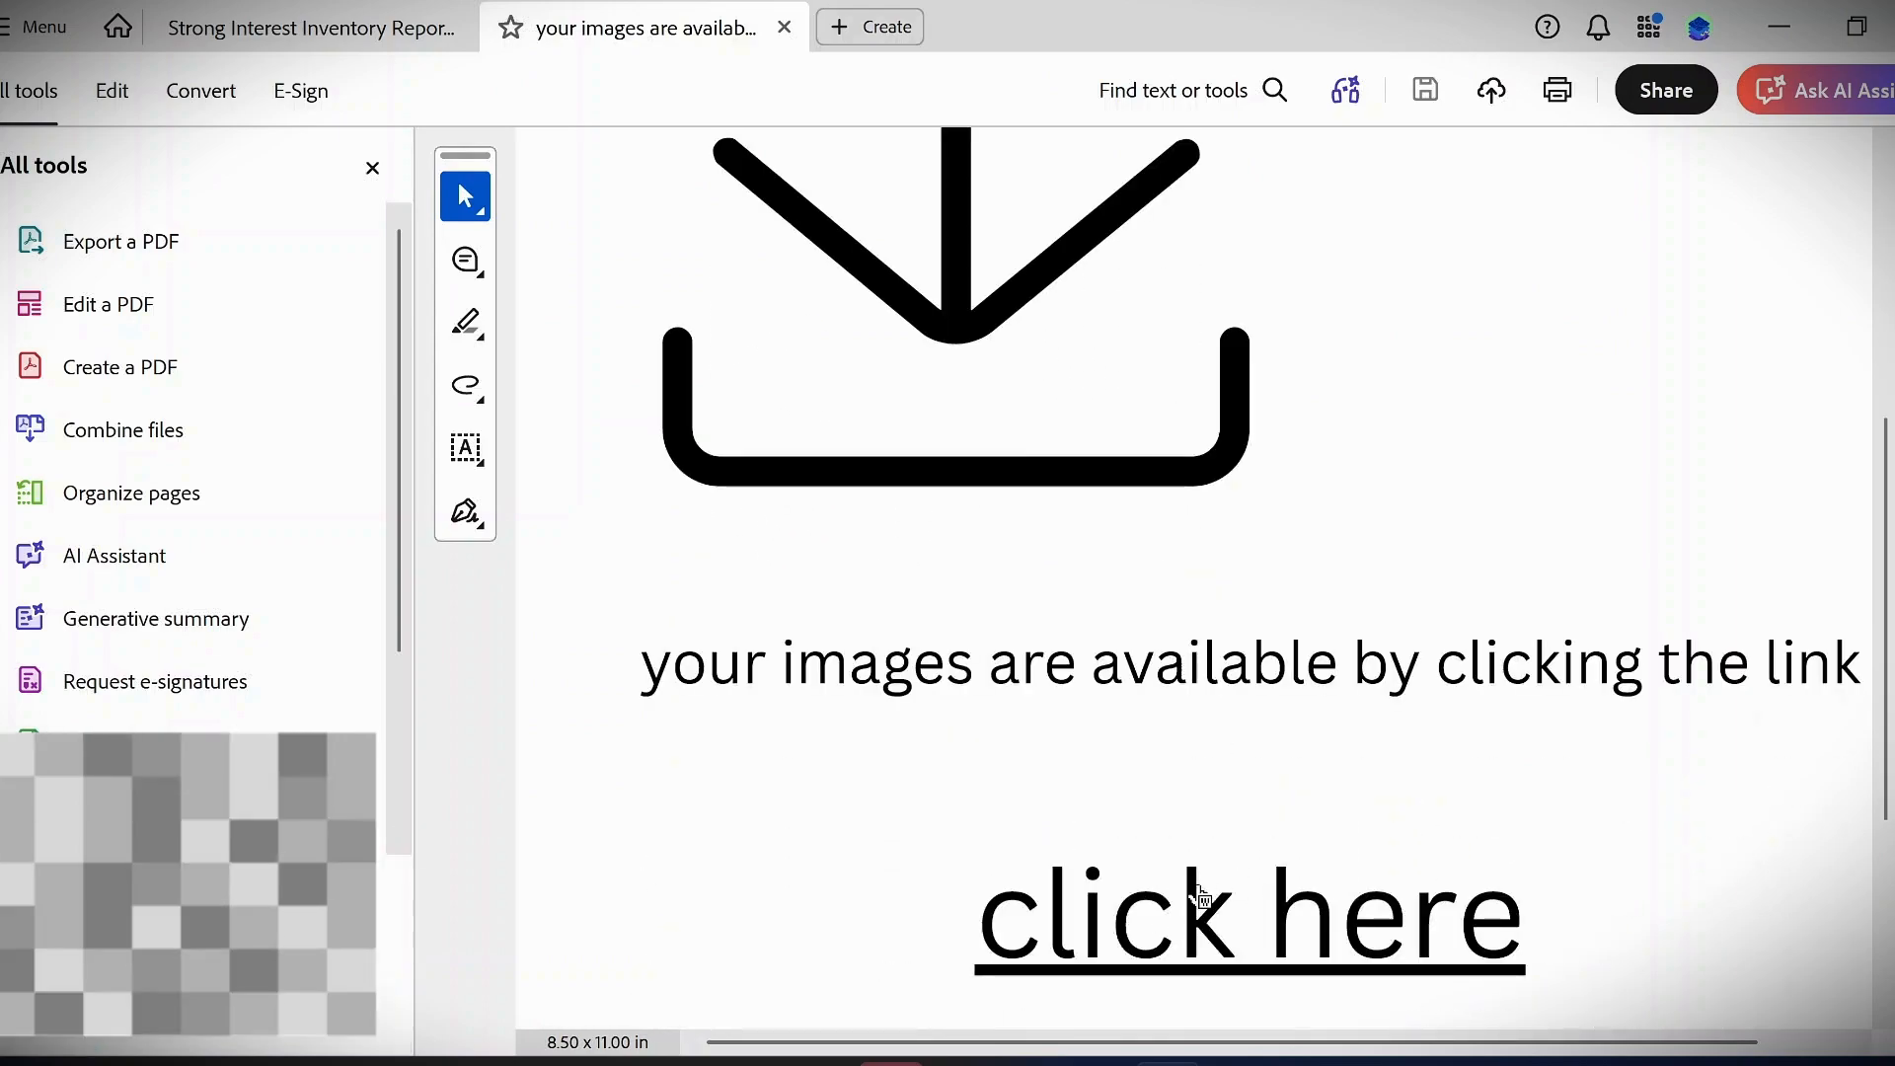
pyautogui.scroll(-1, 1198, 894)
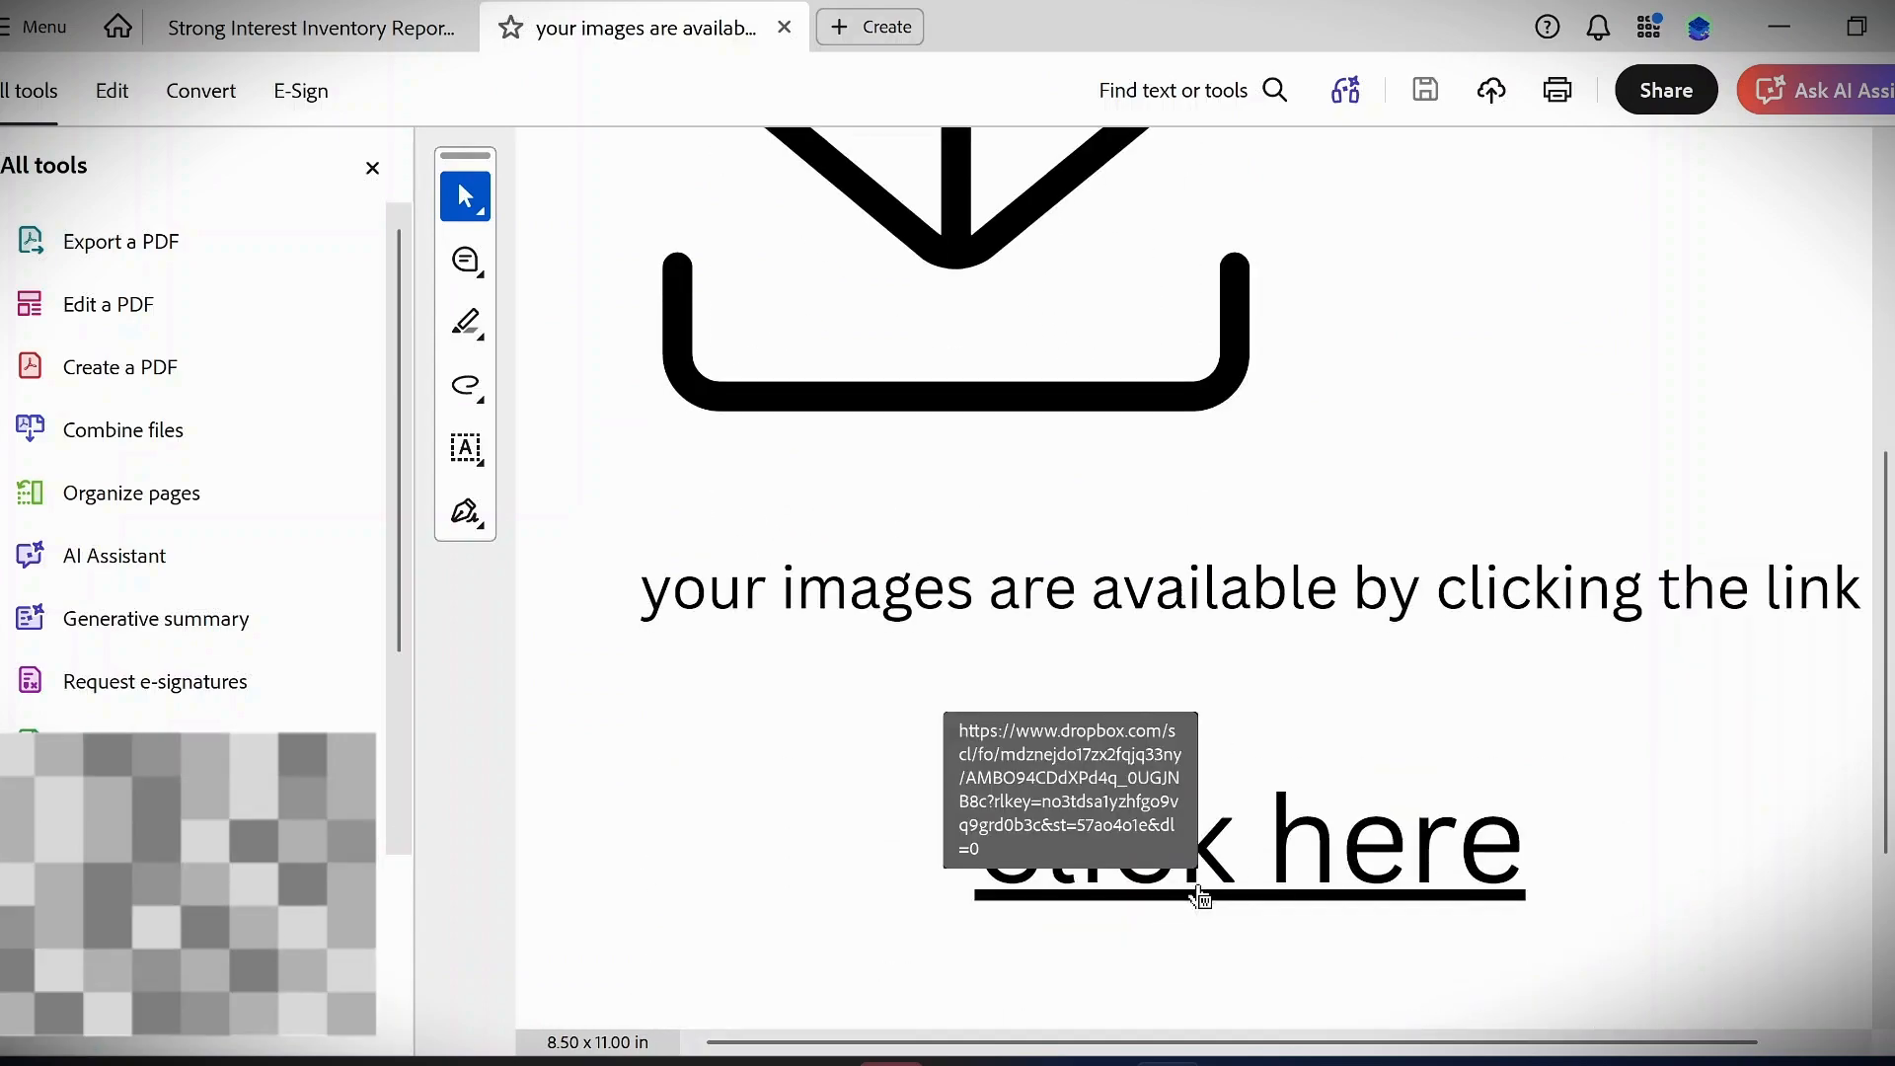
pyautogui.click(1780, 30)
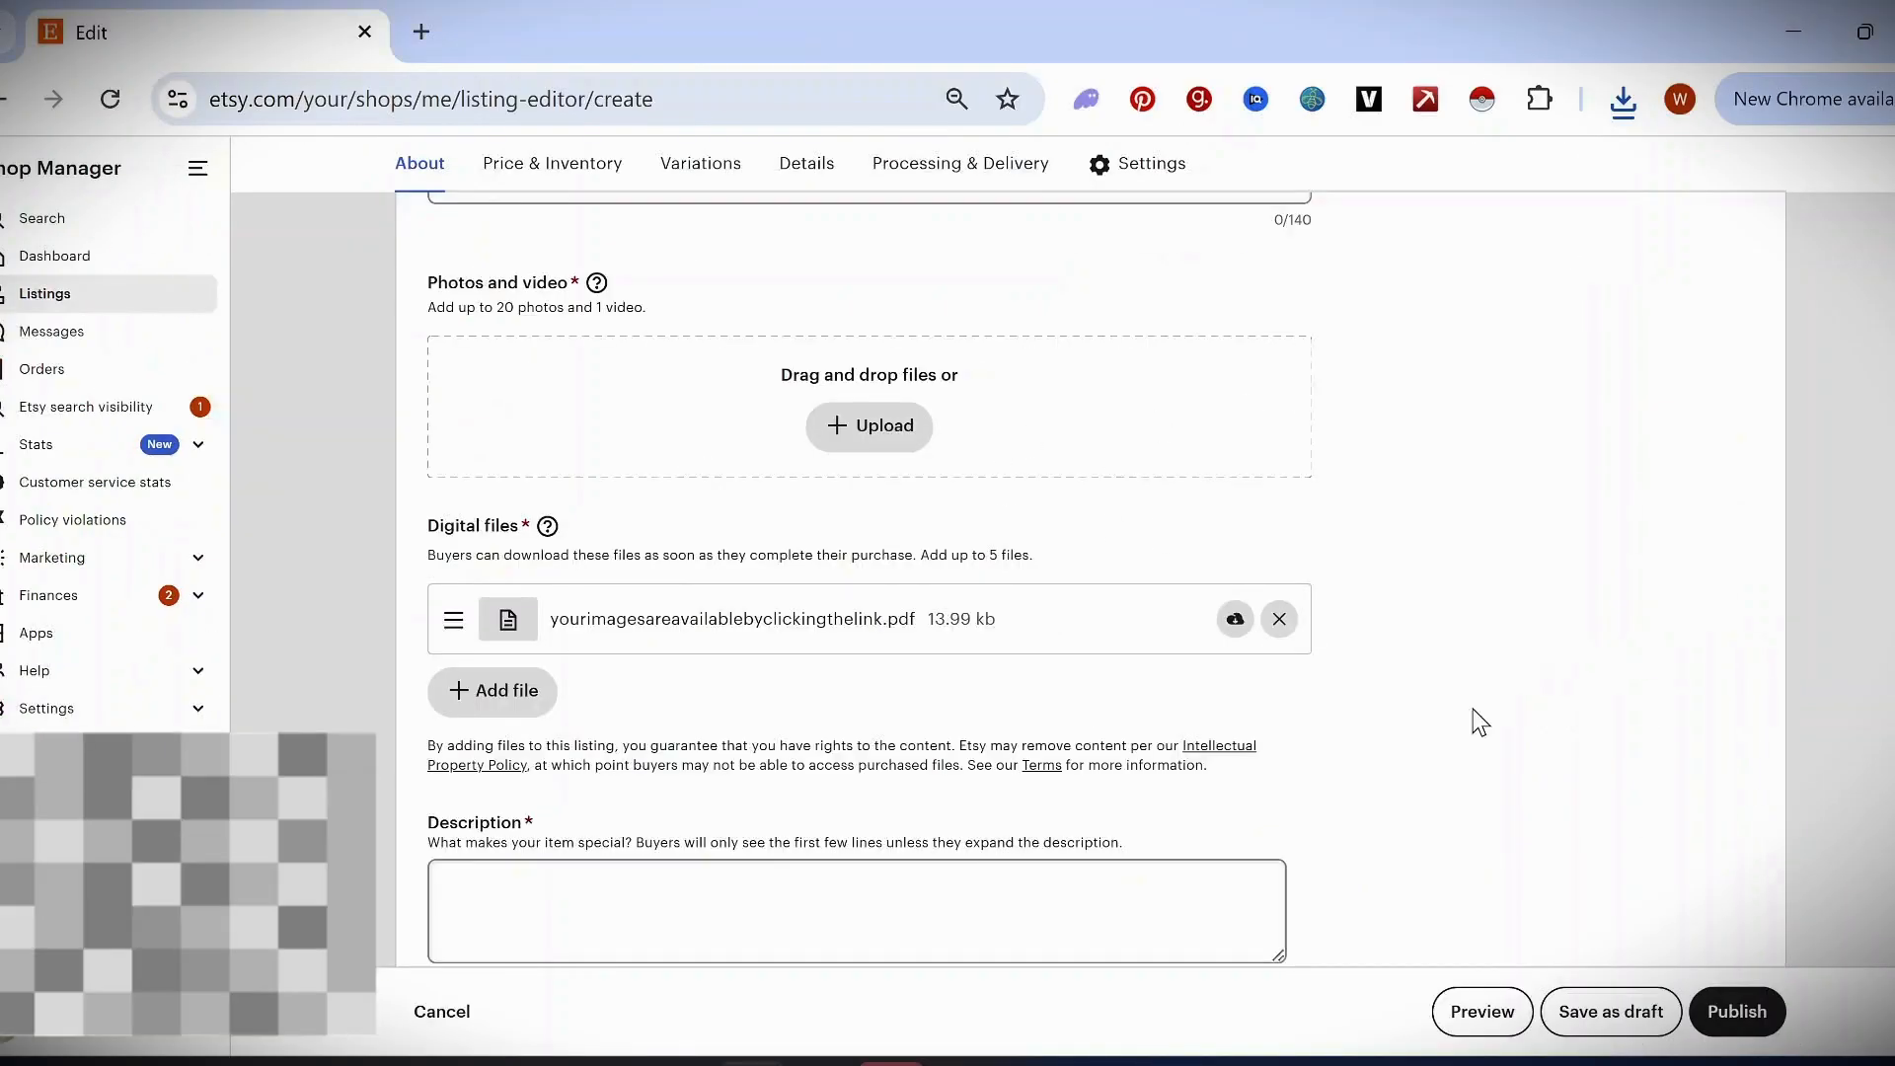
# - Try to publish the listing and review the required fields throughout the form
pyautogui.click(1743, 1013)
pyautogui.scroll(3, 955, 524)
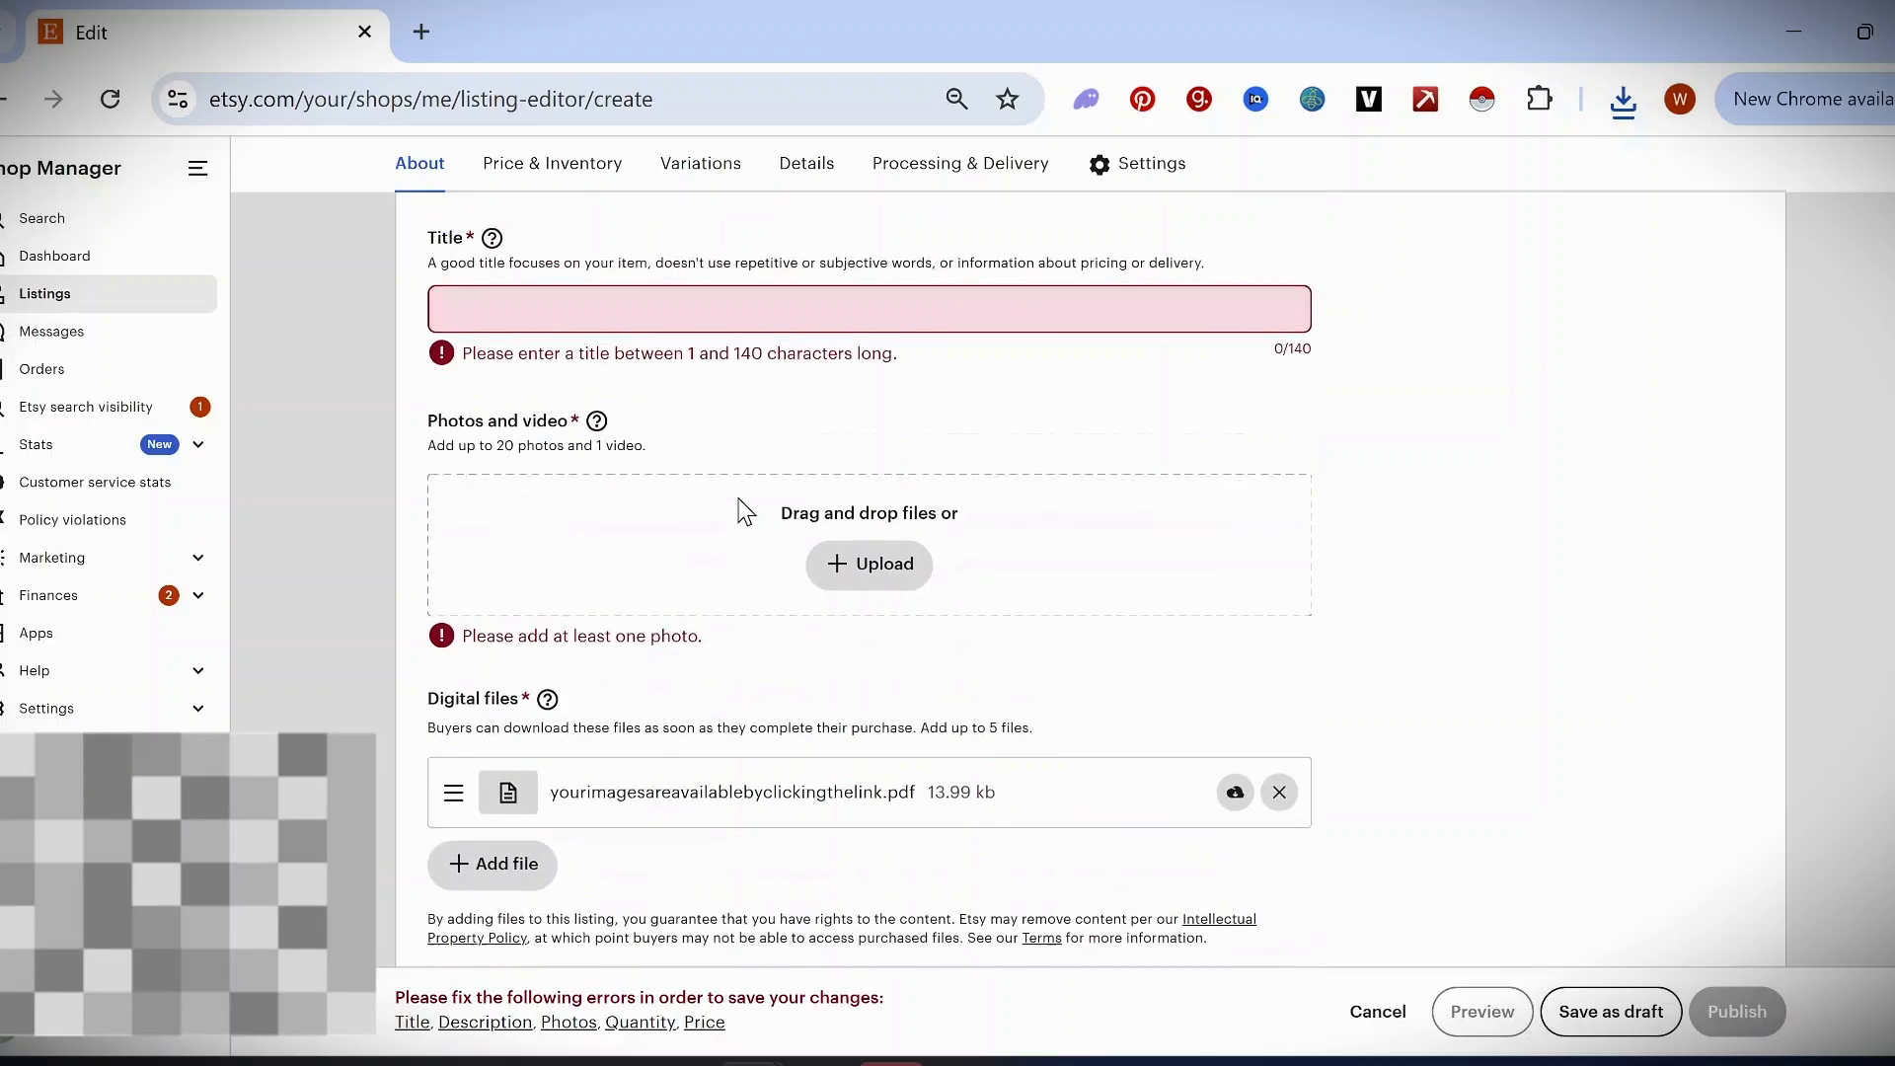
pyautogui.scroll(-4, 550, 542)
pyautogui.scroll(-7, 550, 541)
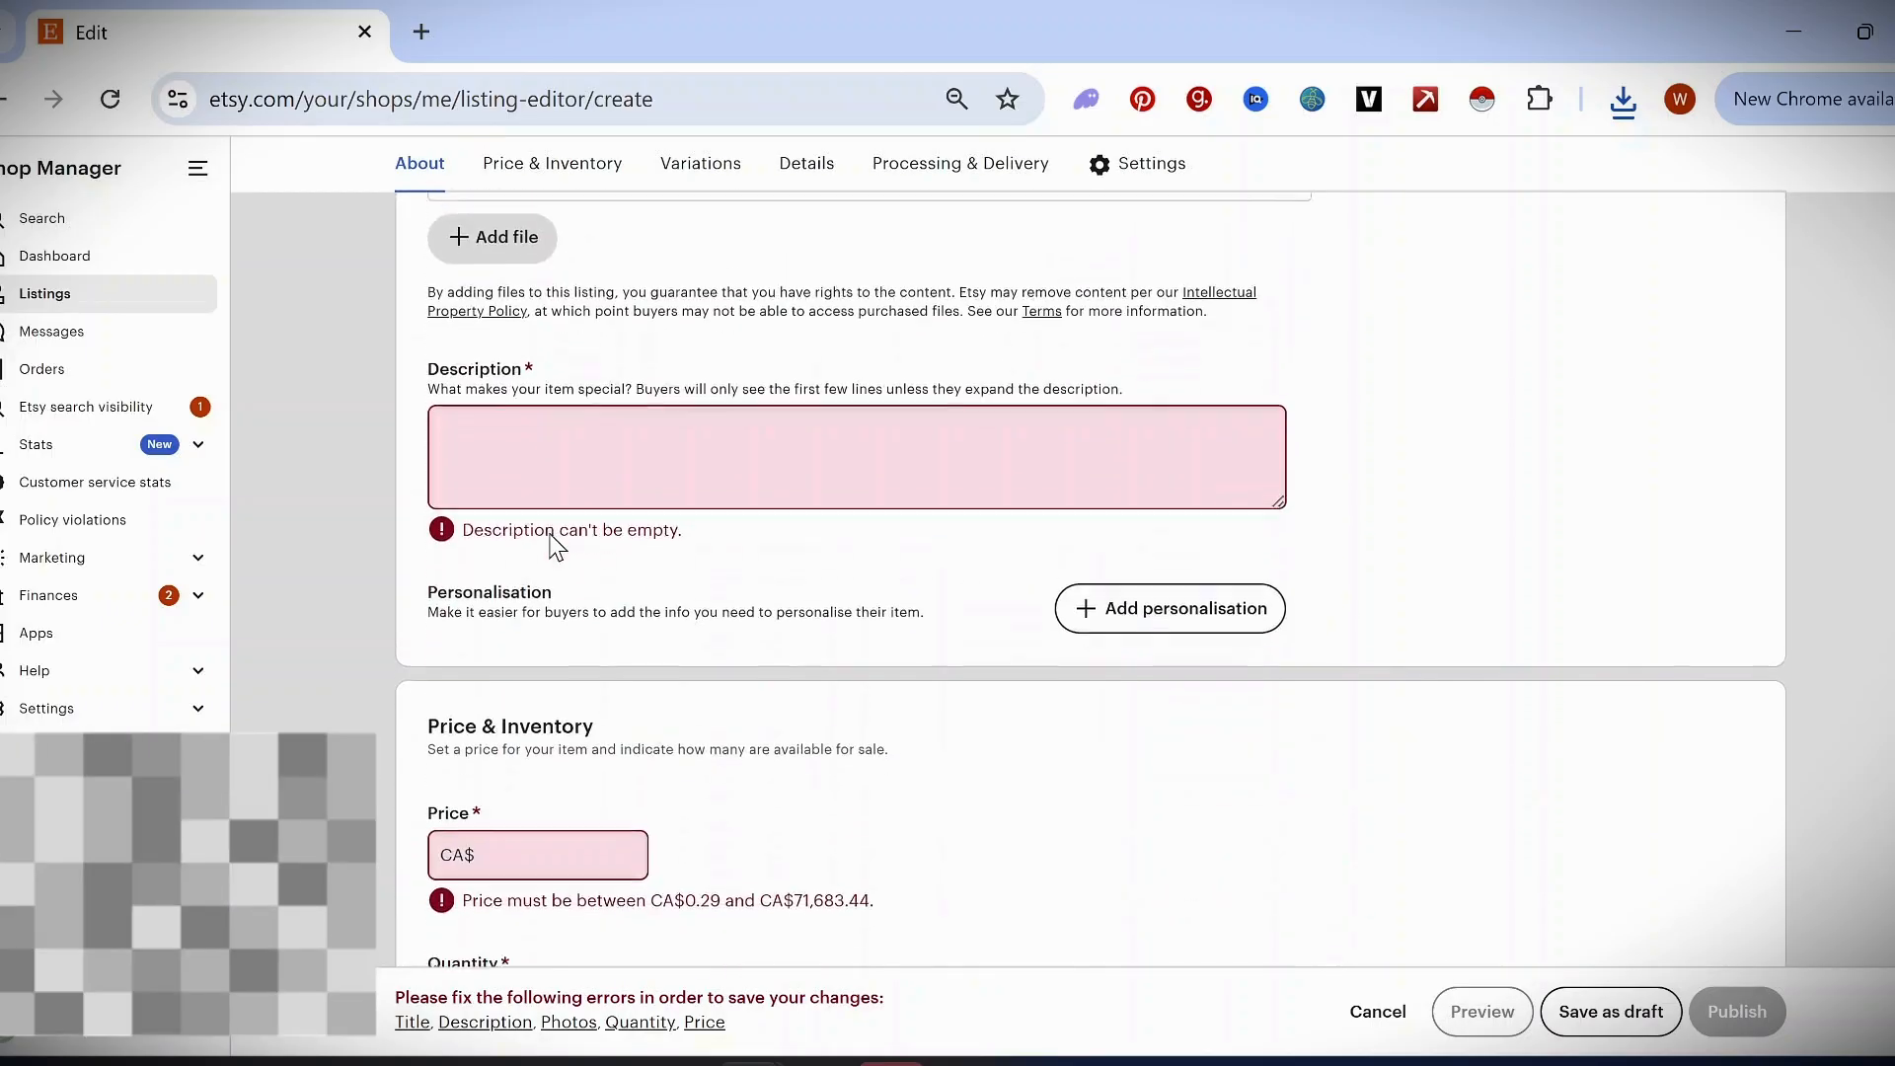
pyautogui.scroll(9, 550, 541)
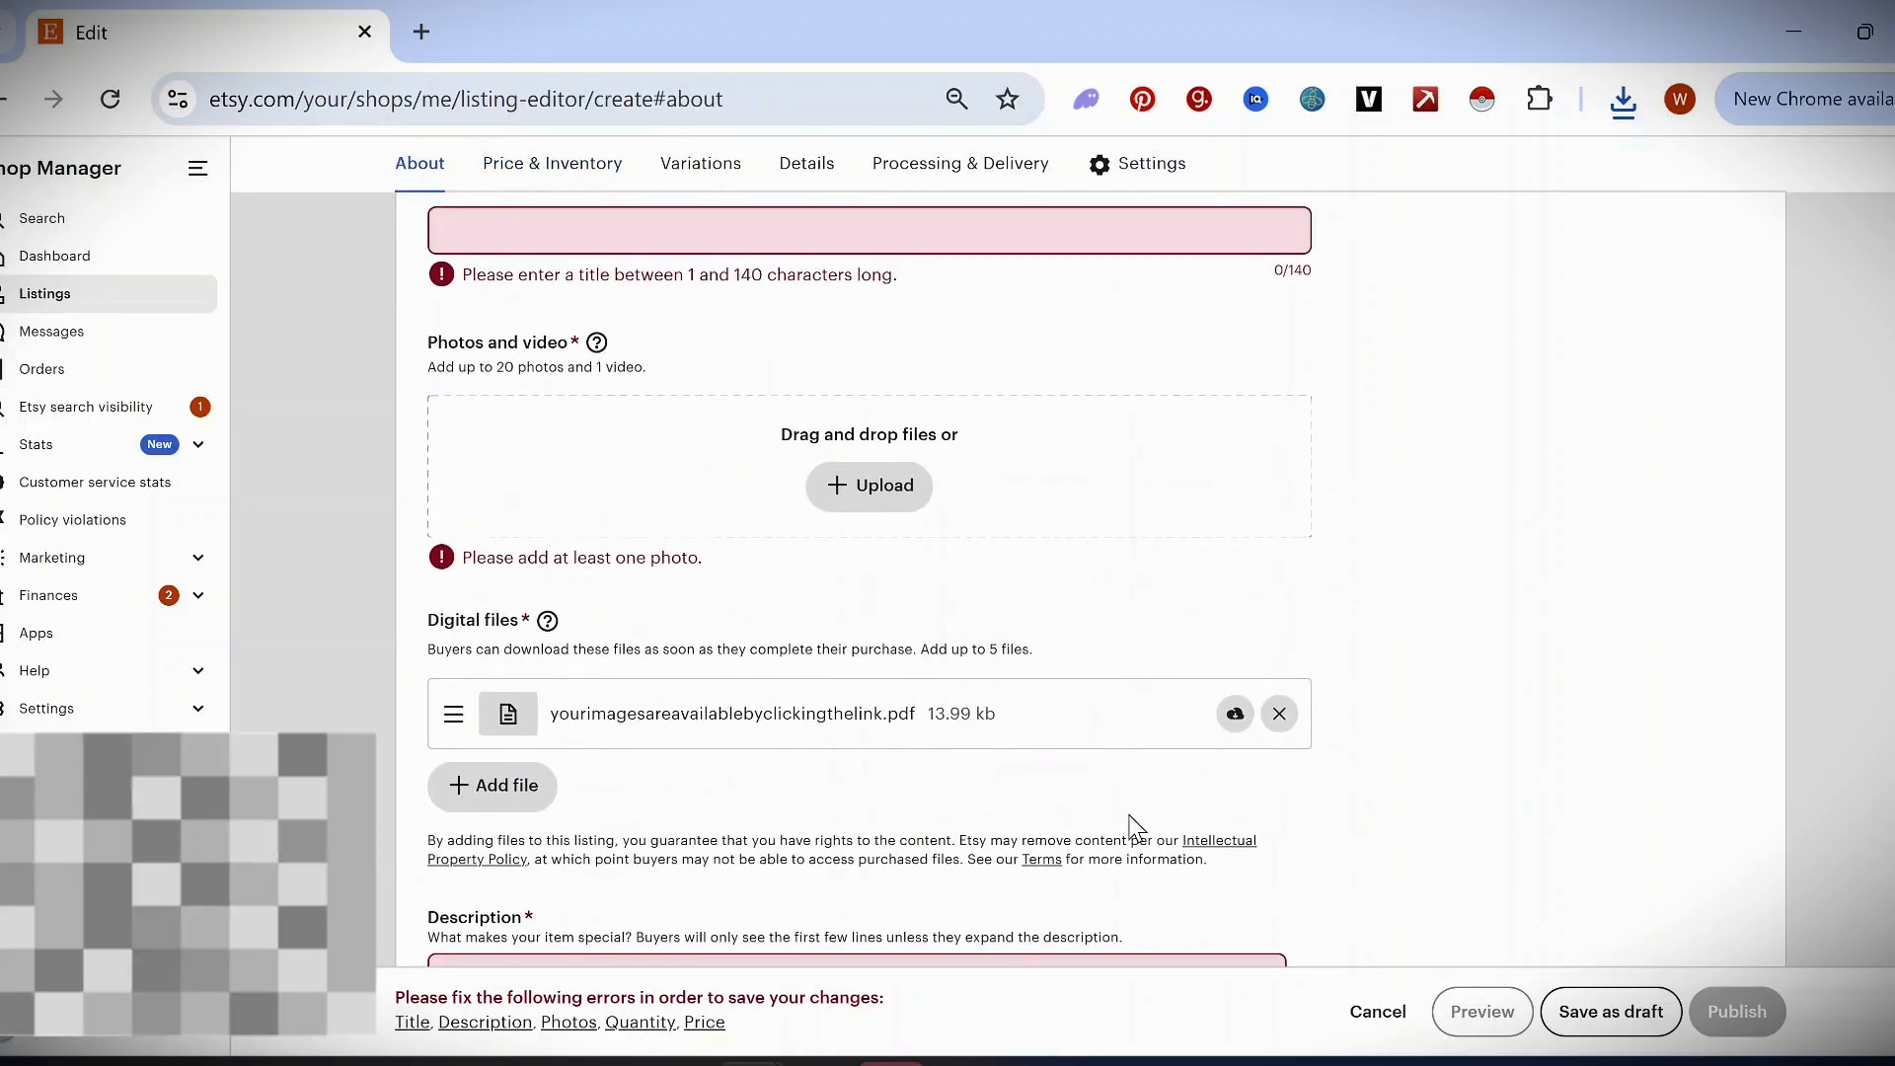